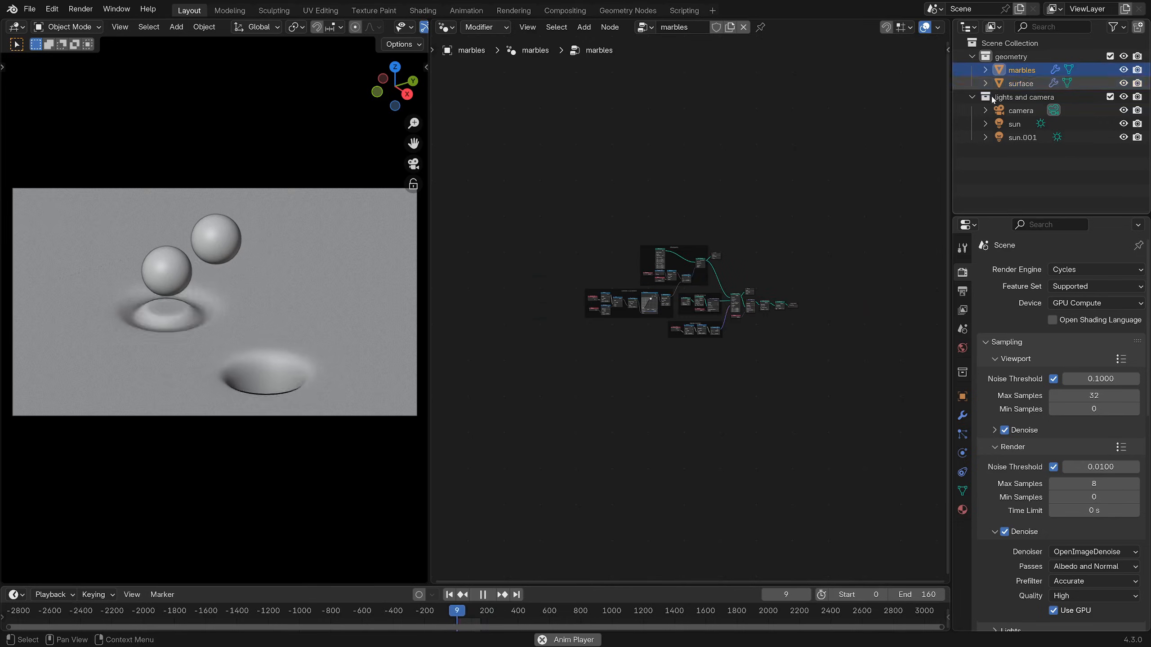
- Preview the initial points geometry with the Viewer node next to that frame and play the animation with viewport overlays shown
scroll(727, 214, "up", 5)
scroll(717, 188, "up", 2)
key("space")
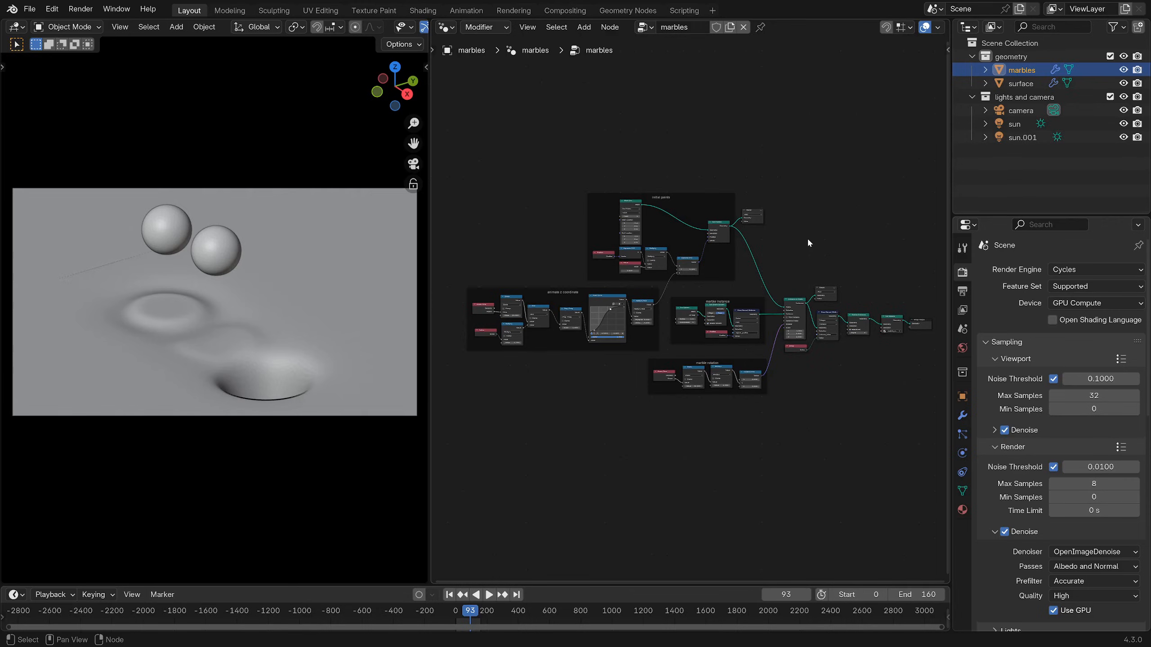
scroll(748, 219, "up", 4)
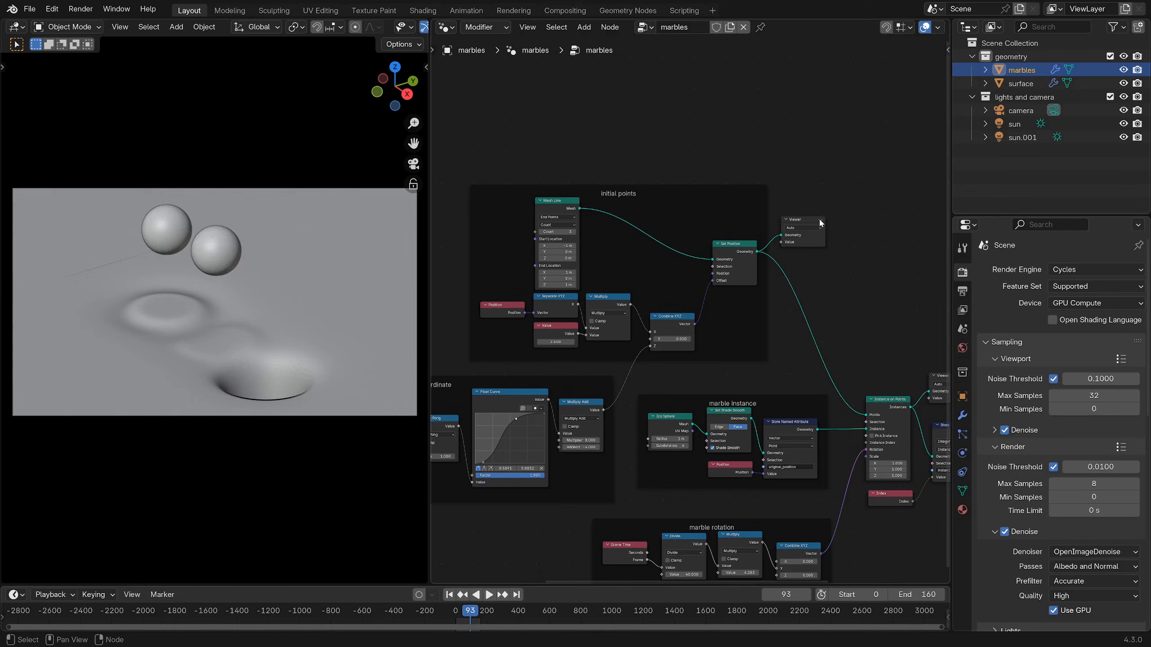
left_click(820, 220)
key("space")
key("alt+shift+z")
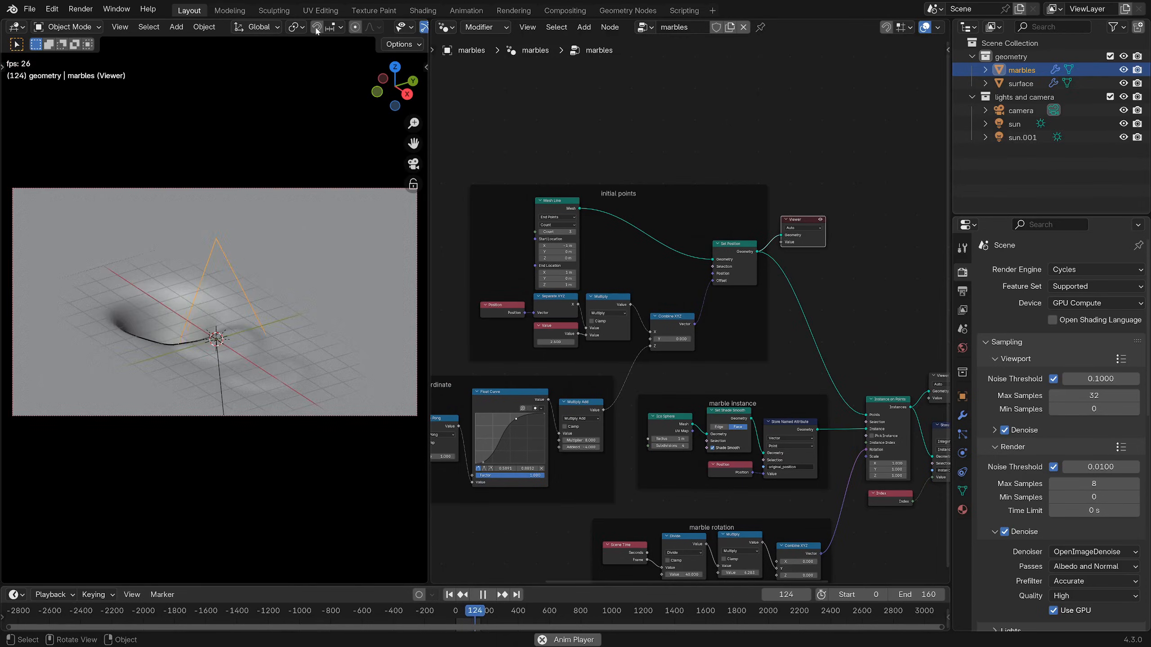
- Isolate the marbles object in local view, look at it from the front in orthographic projection, and pause the animation
scroll(334, 36, "down", 2)
scroll(336, 25, "down", 4)
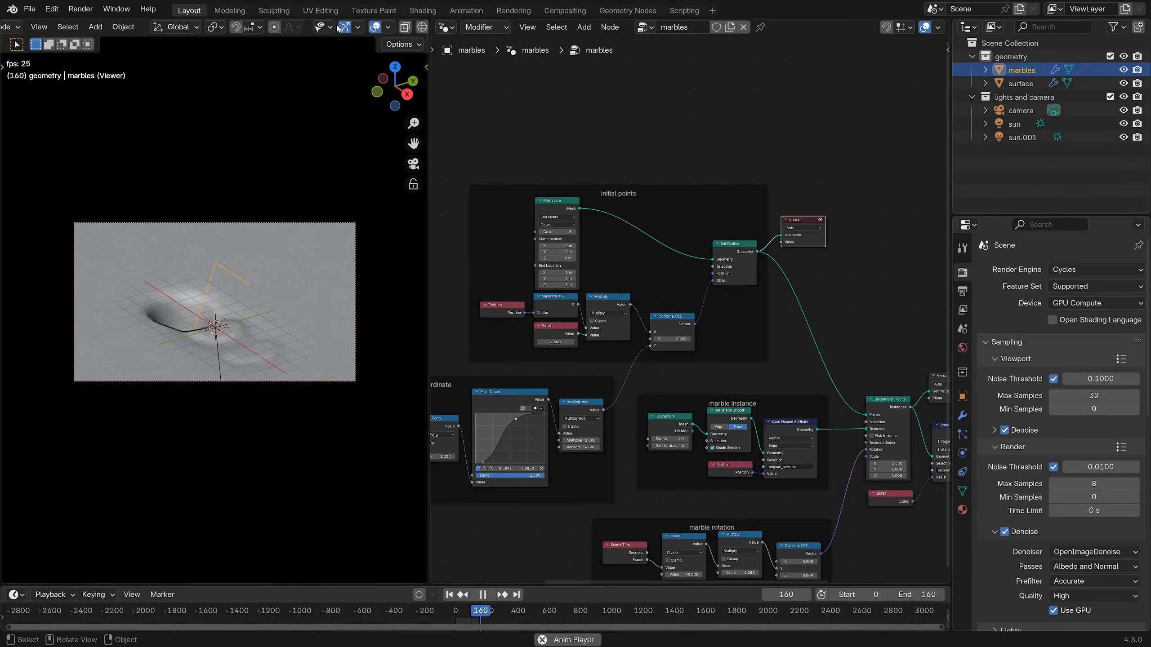
scroll(338, 28, "down", 3)
scroll(225, 301, "up", 3)
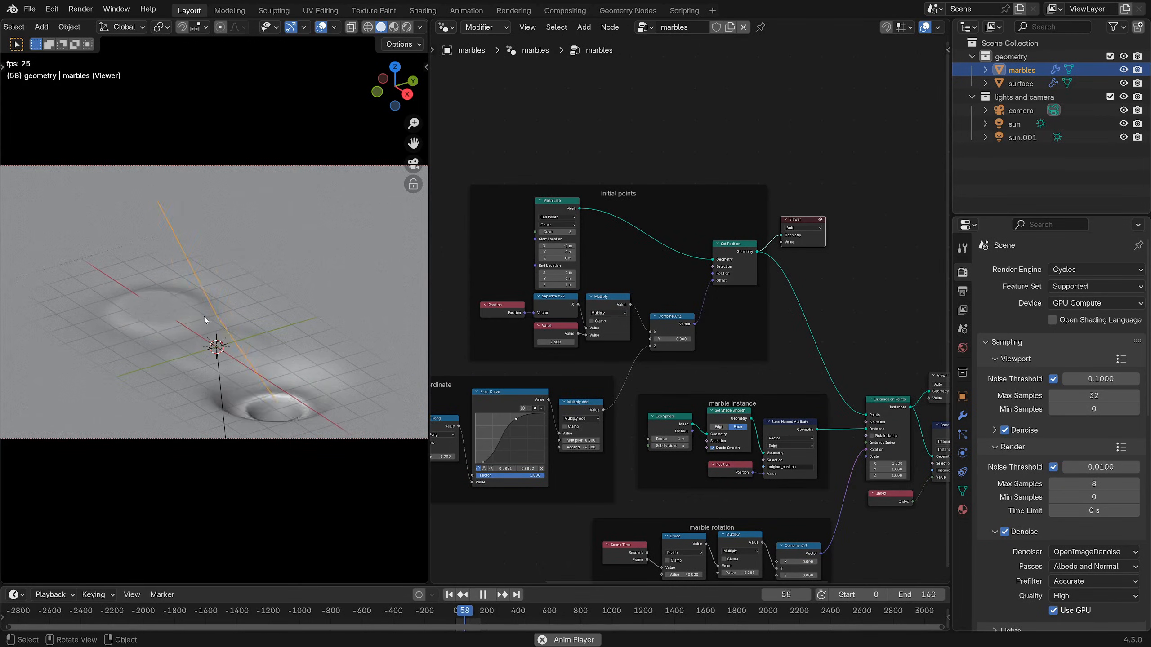
middle_click_drag(208, 318, 209, 454)
key("space")
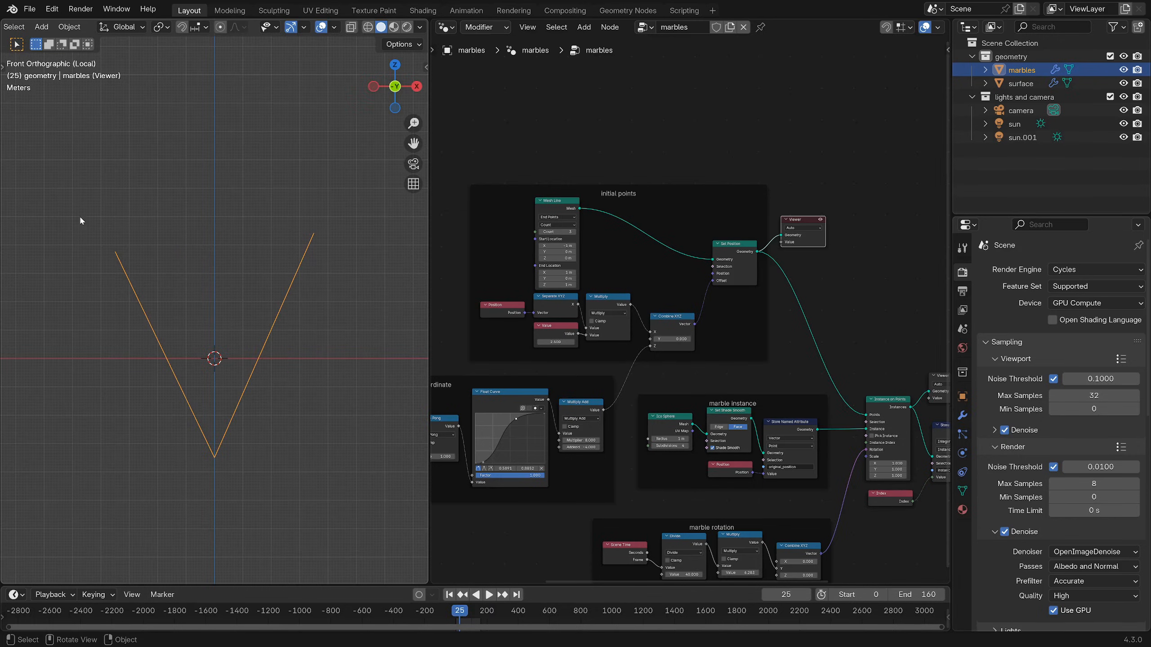
- Connect the Mesh Line's Mesh output to the Viewer to preview the line without its position offset
scroll(689, 317, "up", 1)
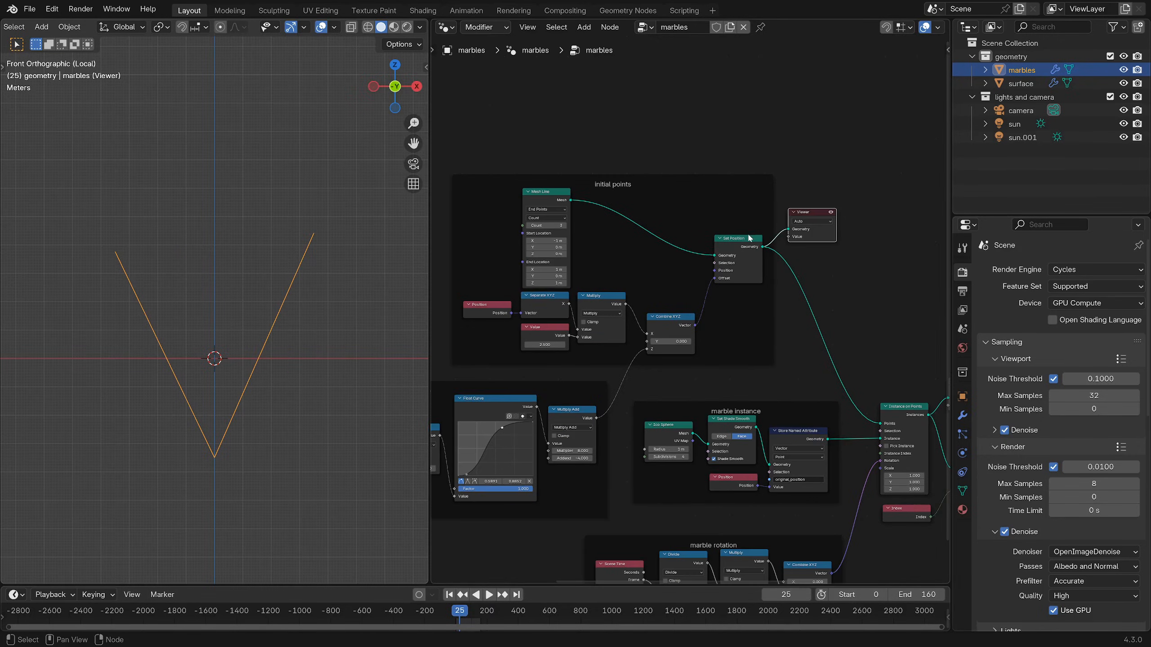
middle_click_drag(653, 238, 667, 177)
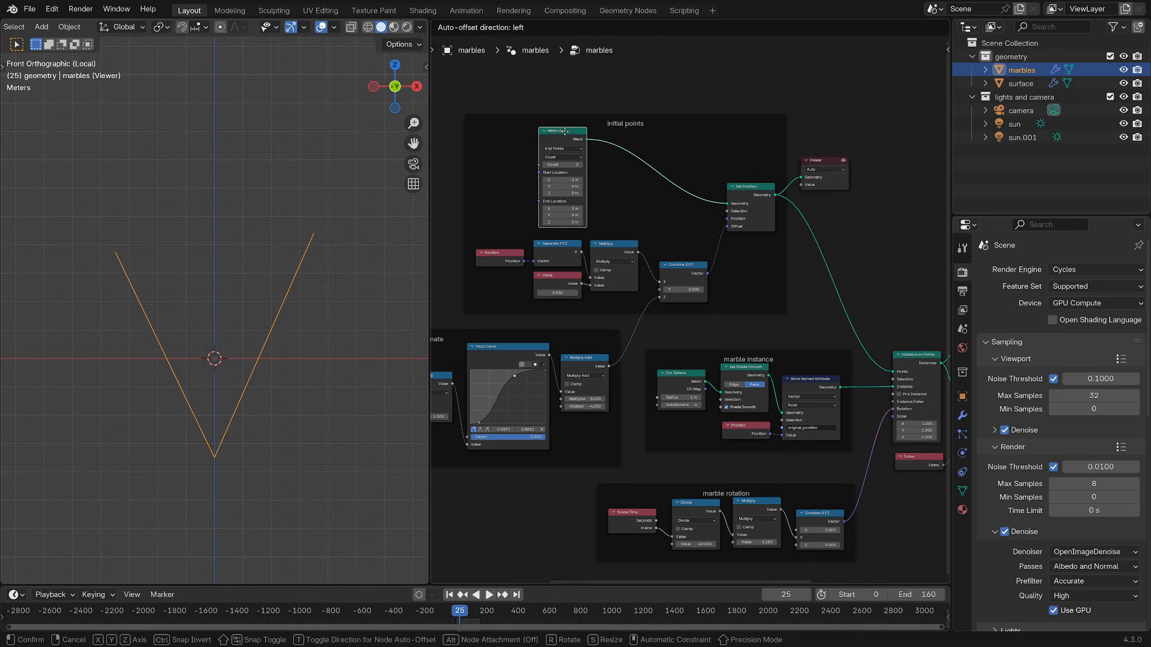
left_click(586, 168)
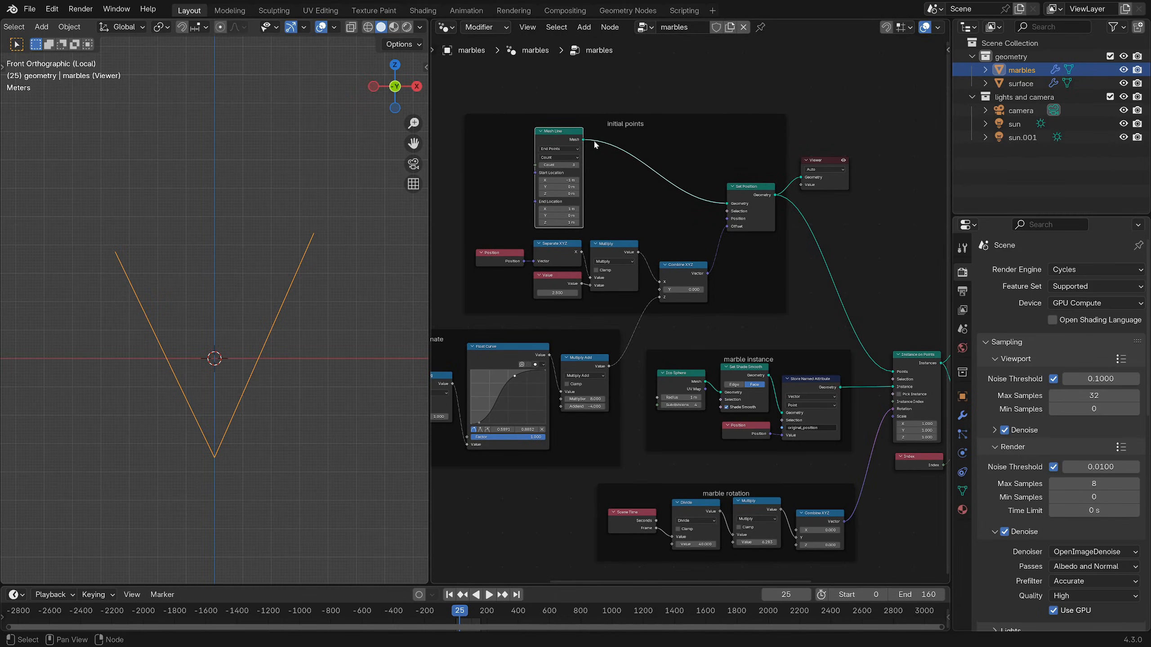
left_click_drag(584, 140, 800, 177)
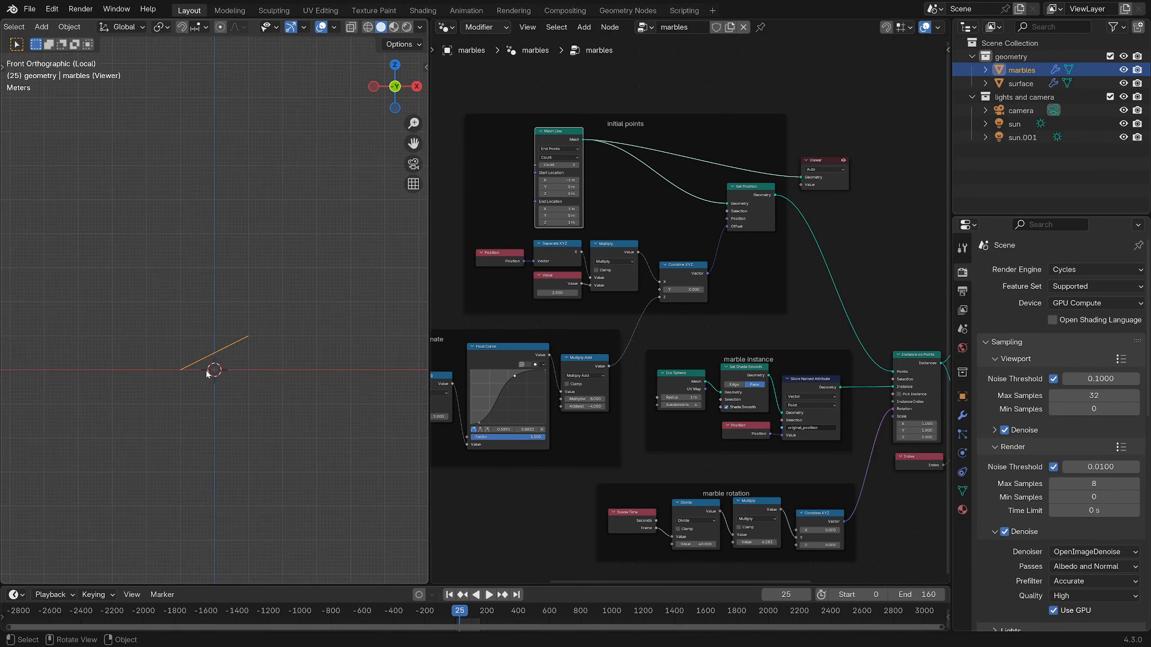
scroll(266, 372, "up", 4)
scroll(297, 363, "down", 1)
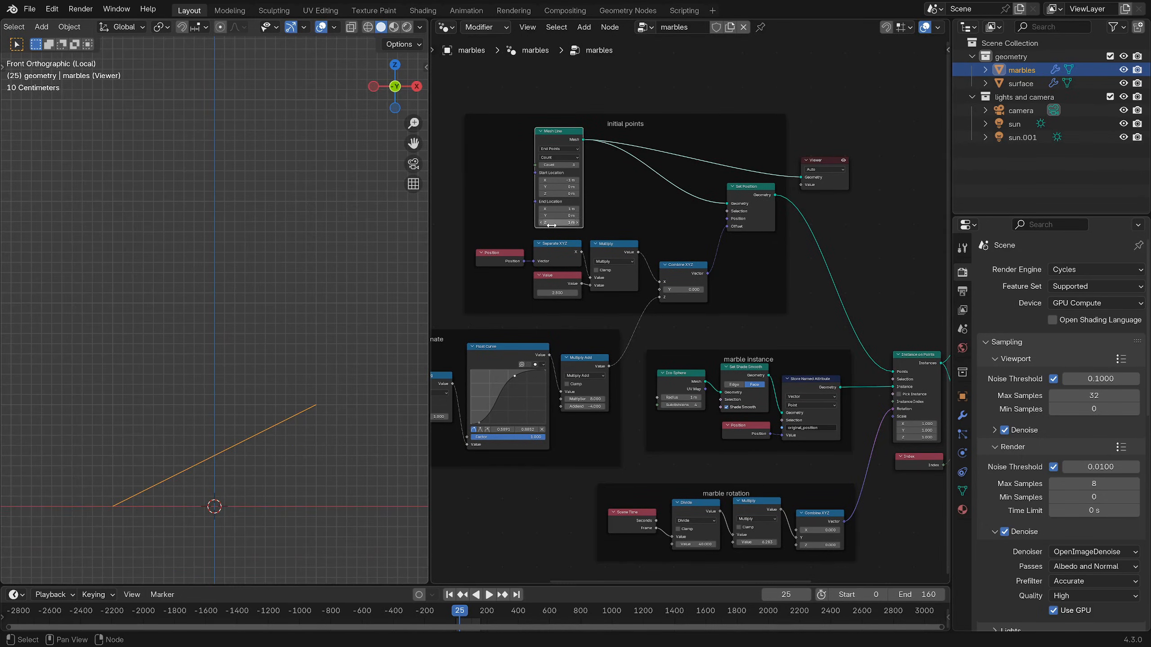
- Set the Mesh Line's end location Z to 0 m
left_click(553, 223)
type("0")
key("Return")
- Connect the Set Position geometry to the Viewer and play the animation to examine the motion of the offset points
left_click_drag(775, 195, 802, 177)
key("space")
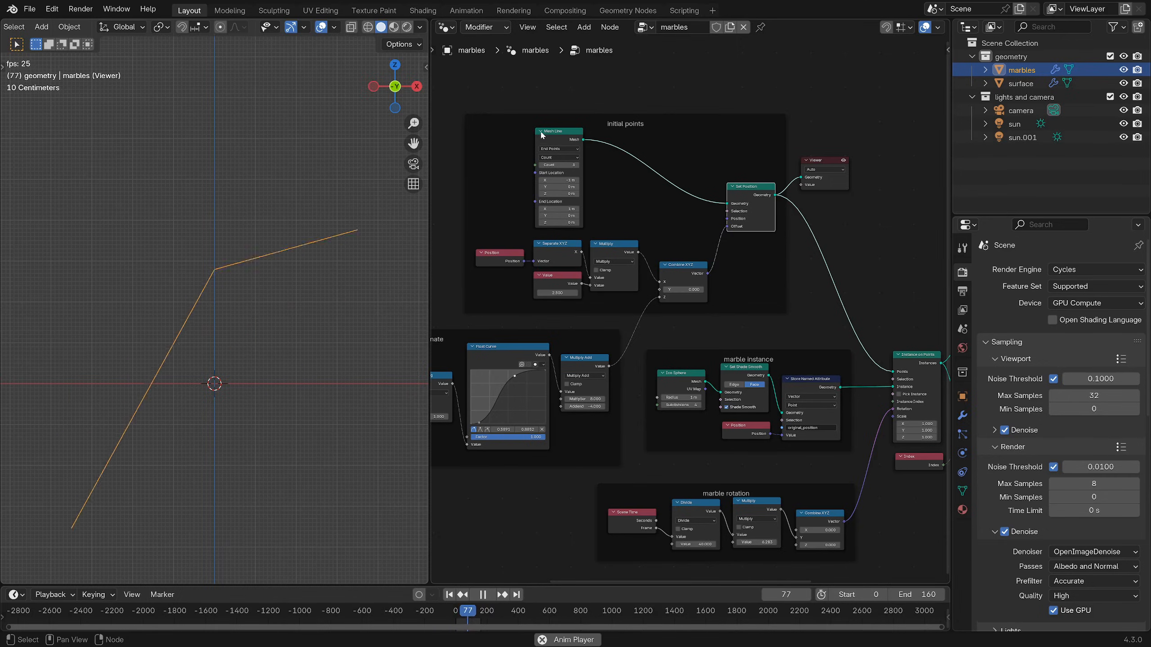
left_click_drag(577, 186, 576, 188)
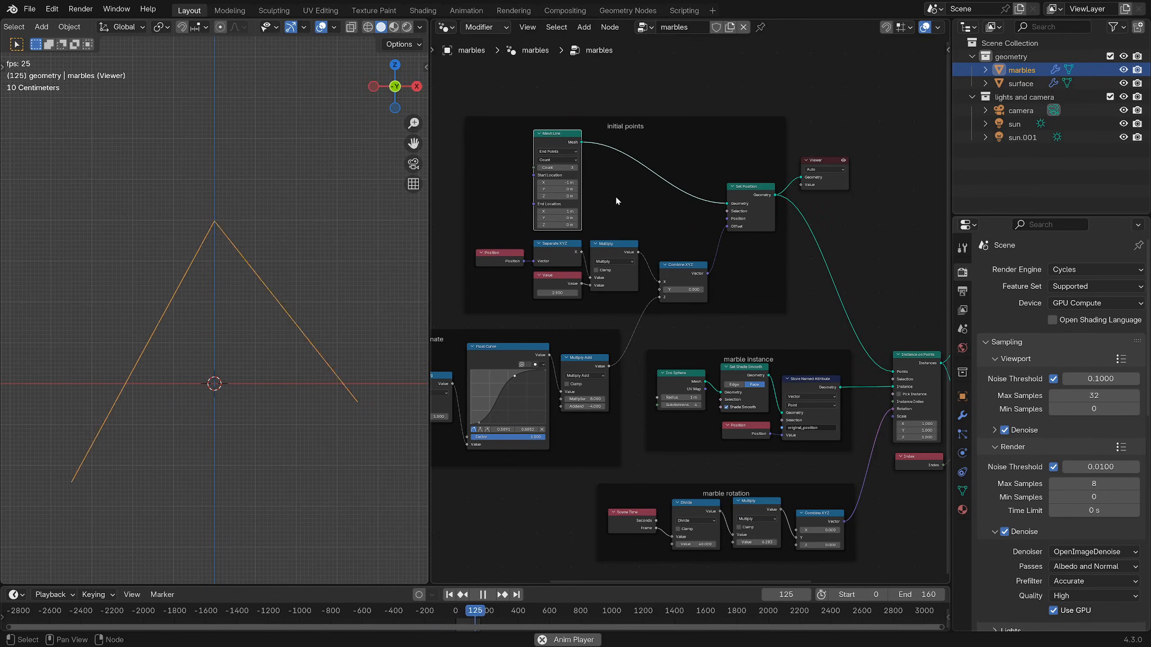
middle_click_drag(624, 189, 655, 139)
scroll(634, 186, "up", 2)
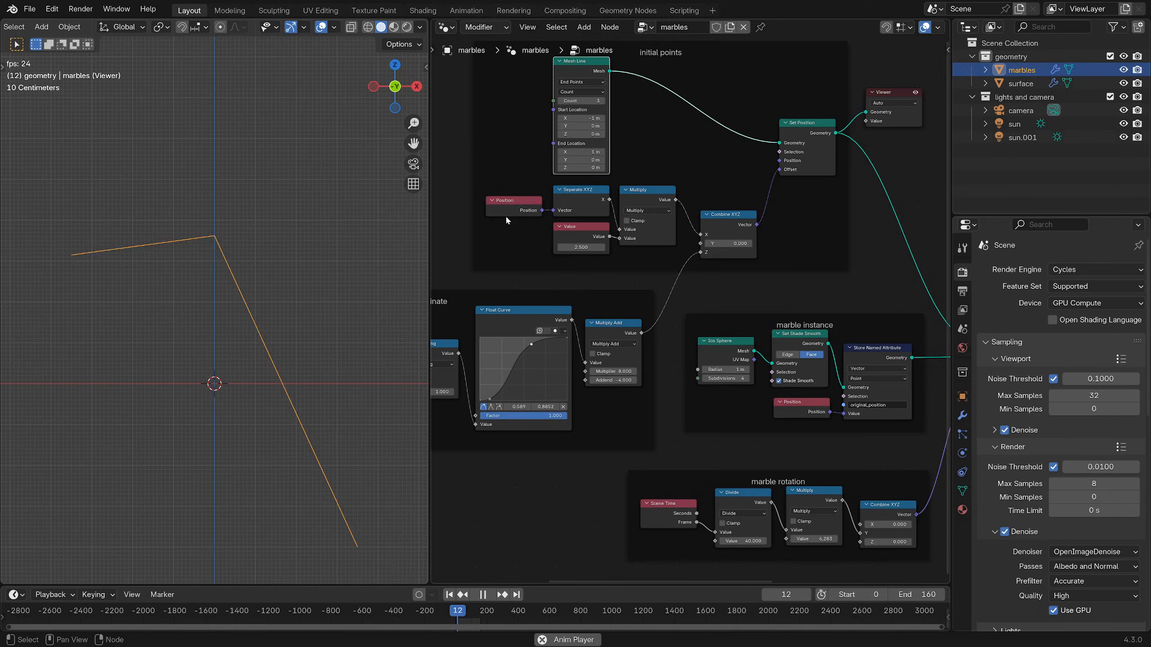
left_click_drag(517, 205, 513, 203)
left_click(589, 202)
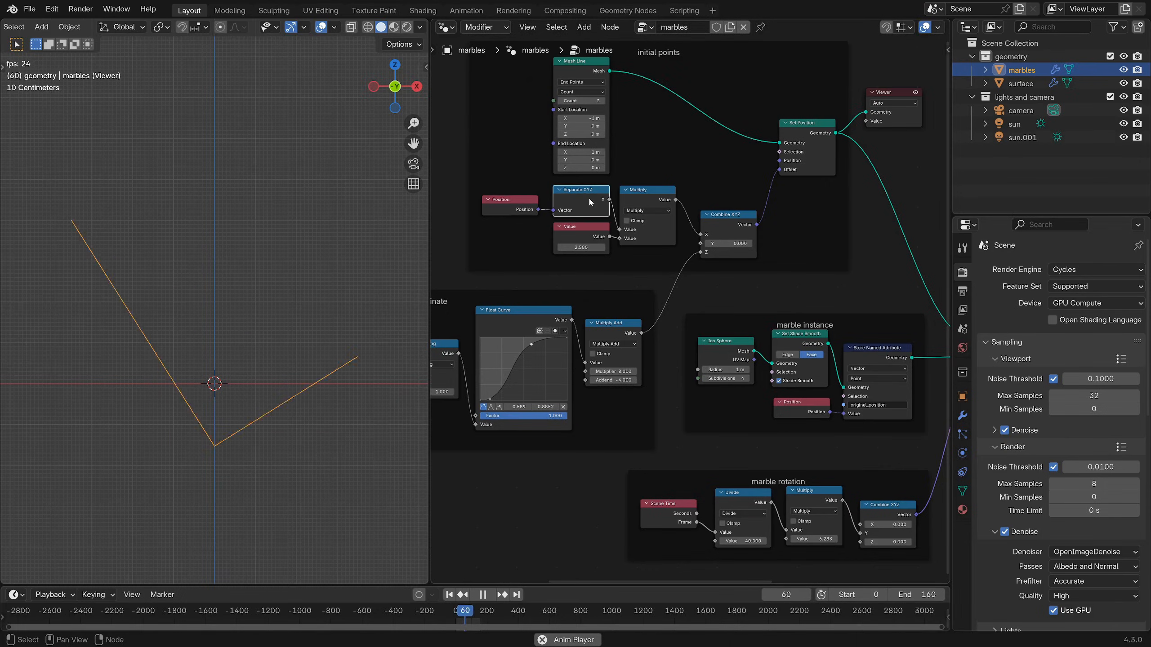
left_click(293, 288)
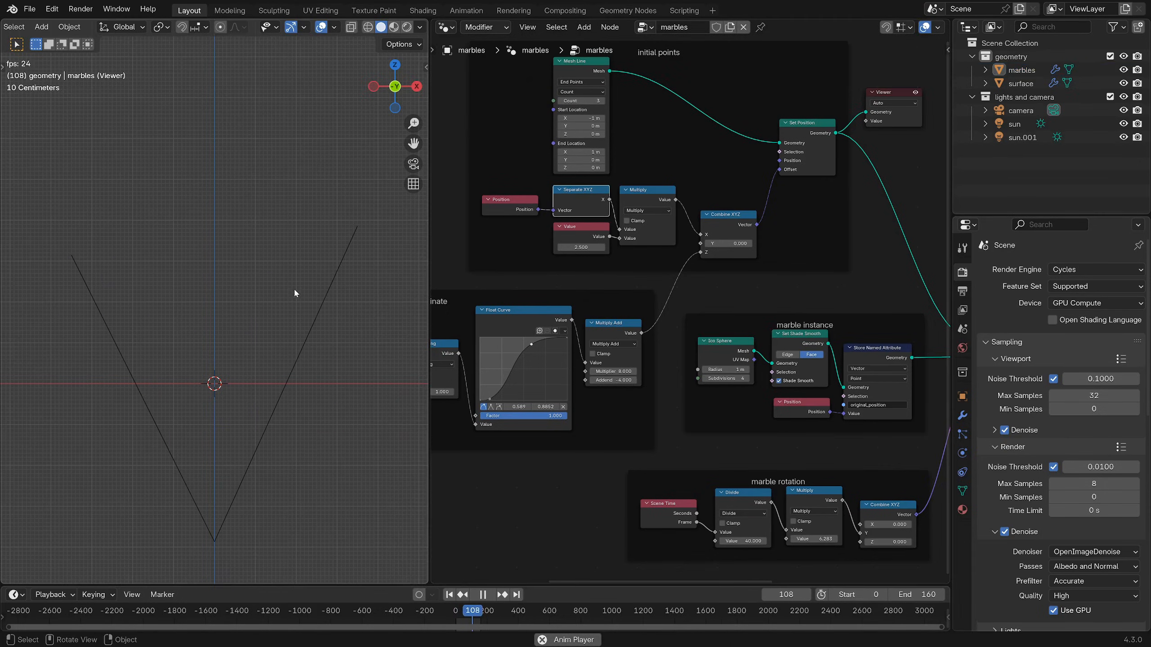
key("space")
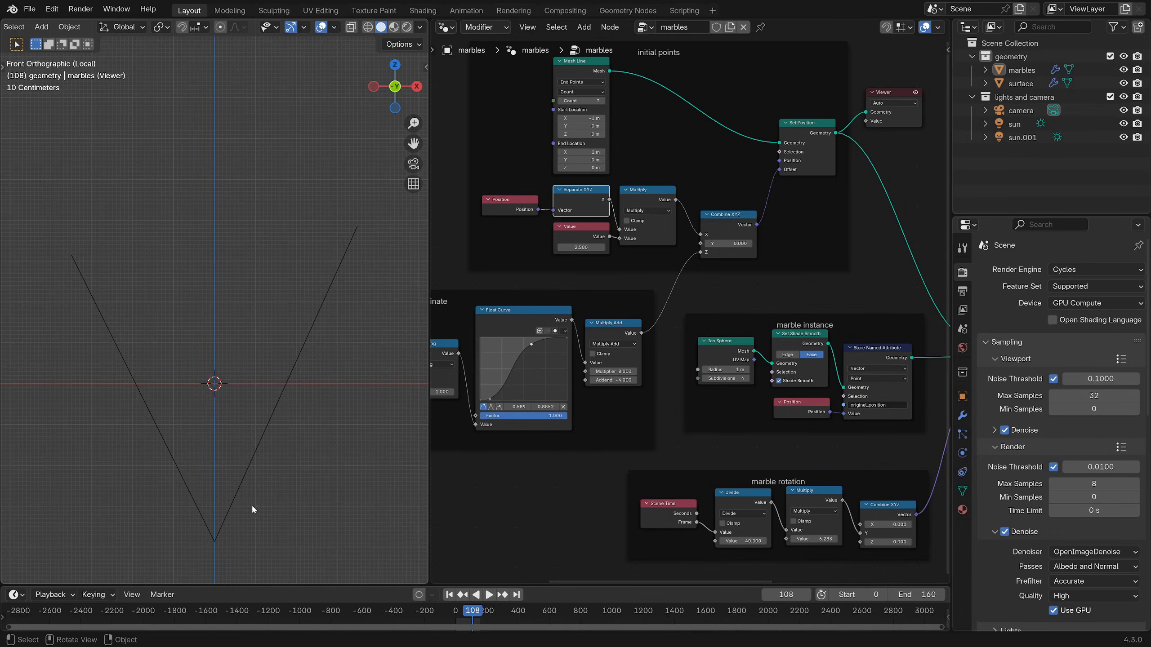
- Try a different X multiplier in the Value node of the initial points frame, cancel it, and resume the animation
middle_click_drag(659, 278, 599, 261)
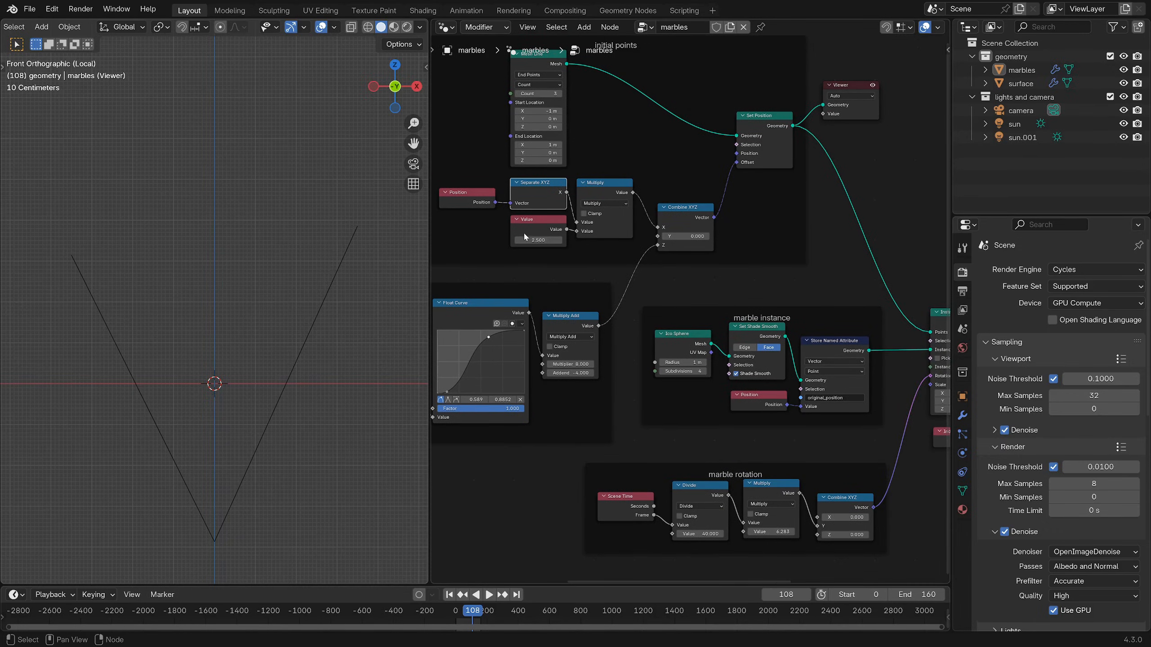
scroll(297, 349, "down", 2)
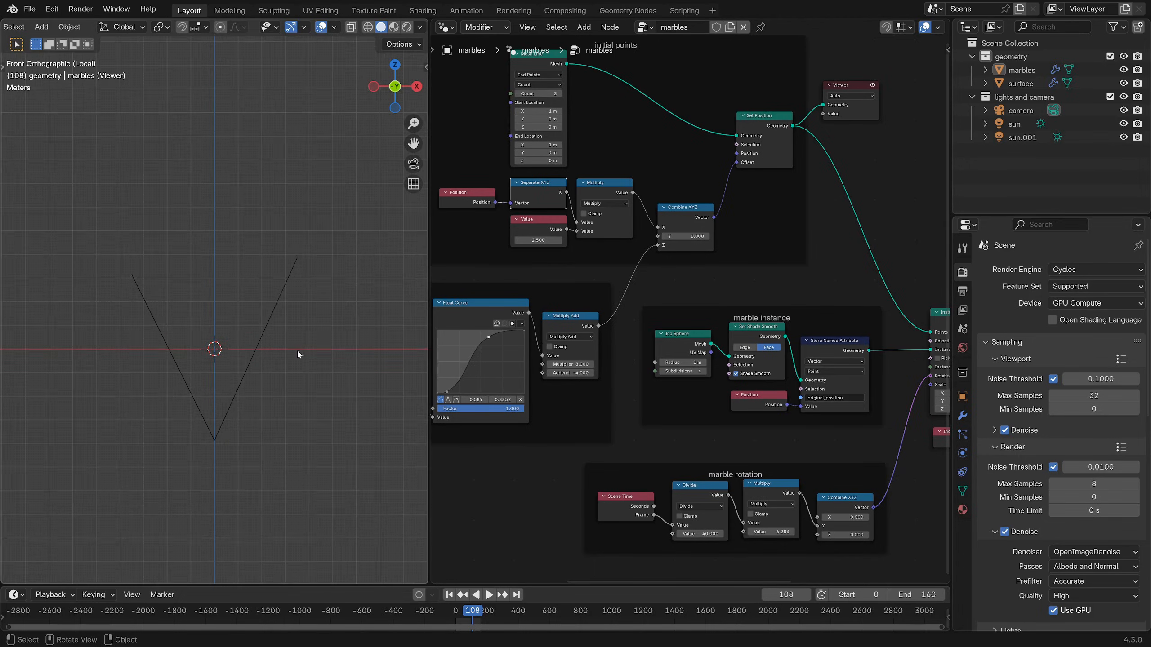
left_click_drag(537, 240, 598, 241)
key("Escape")
key("space")
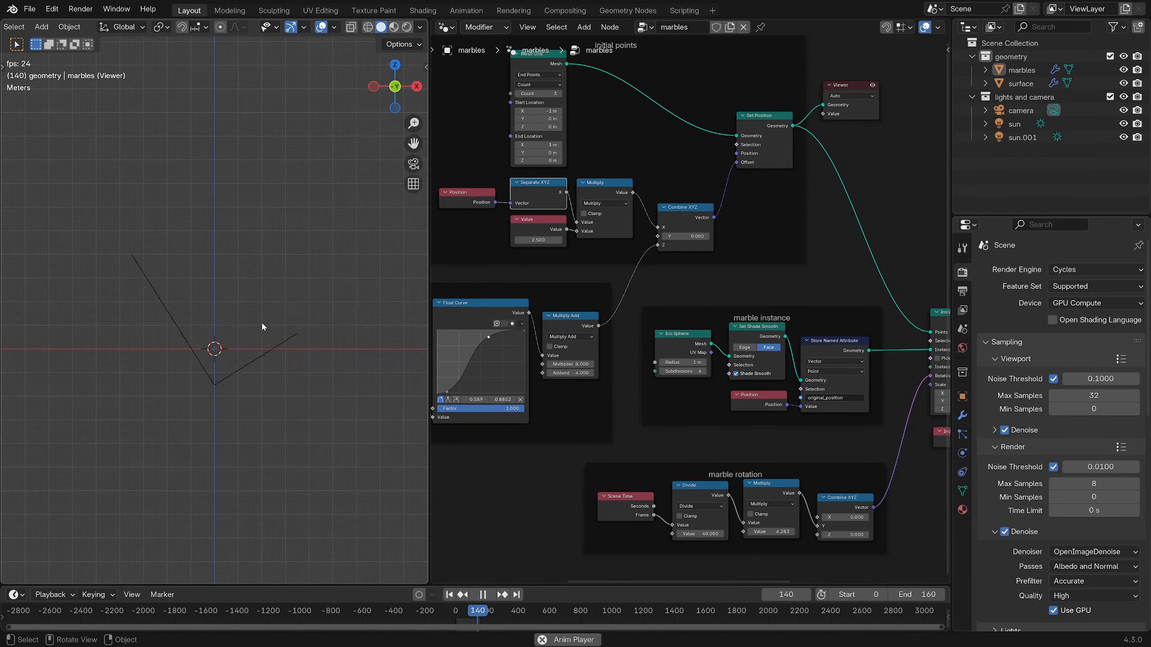
- Try varying the Value multiplier with Combine XYZ's Z input unlinked from Multiply Add, and restore the value and link
middle_click_drag(642, 310, 760, 260)
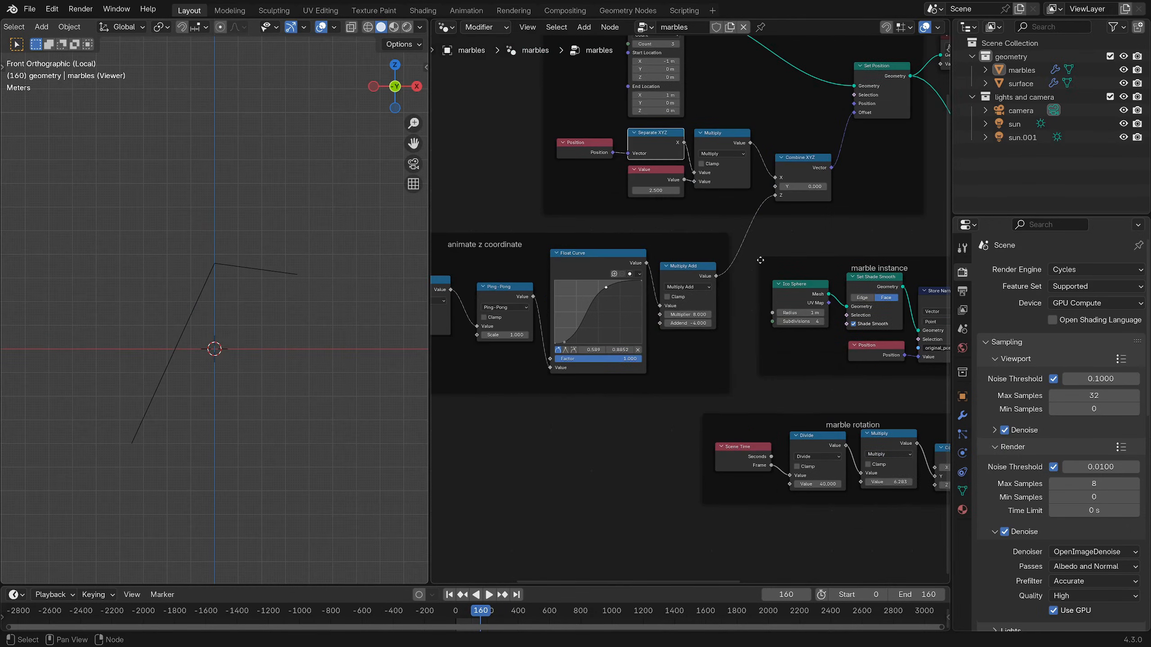
left_click(796, 162)
left_click_drag(776, 197, 726, 235)
key("space")
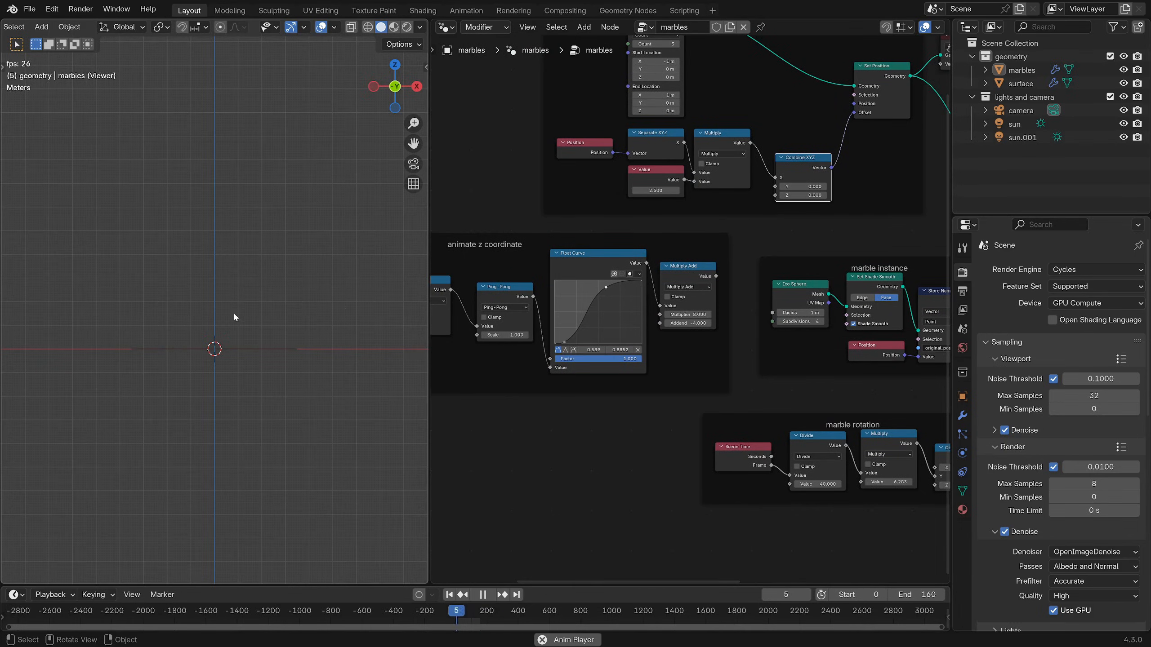
middle_click_drag(254, 321, 697, 176)
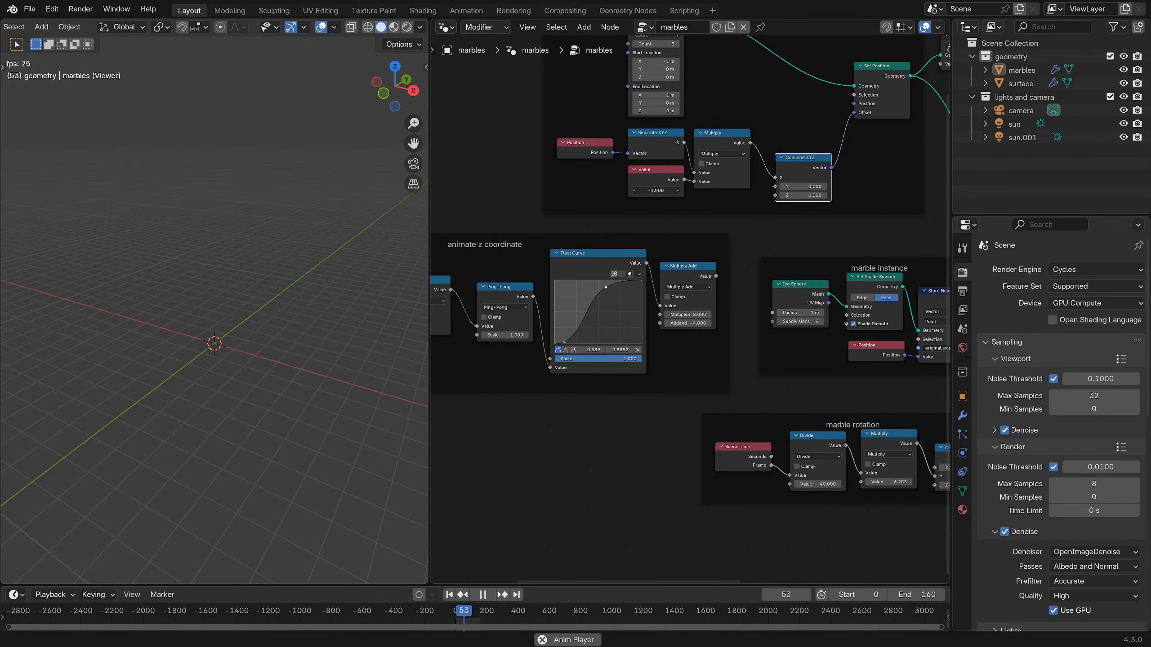
key("ctrl+z")
left_click_drag(716, 276, 775, 195)
- Shift the animate z coordinate frame slightly and nudge its Scene Time, Divide and Index nodes
middle_click_drag(570, 295, 675, 224)
scroll(674, 229, "up", 1)
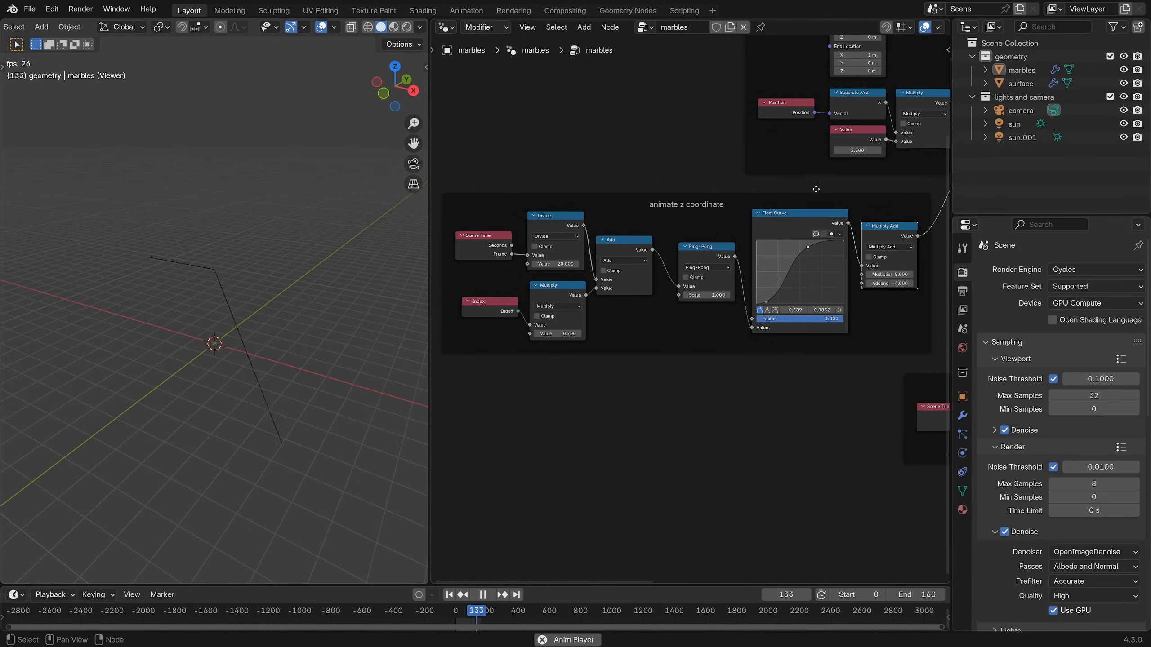
left_click_drag(652, 196, 649, 206)
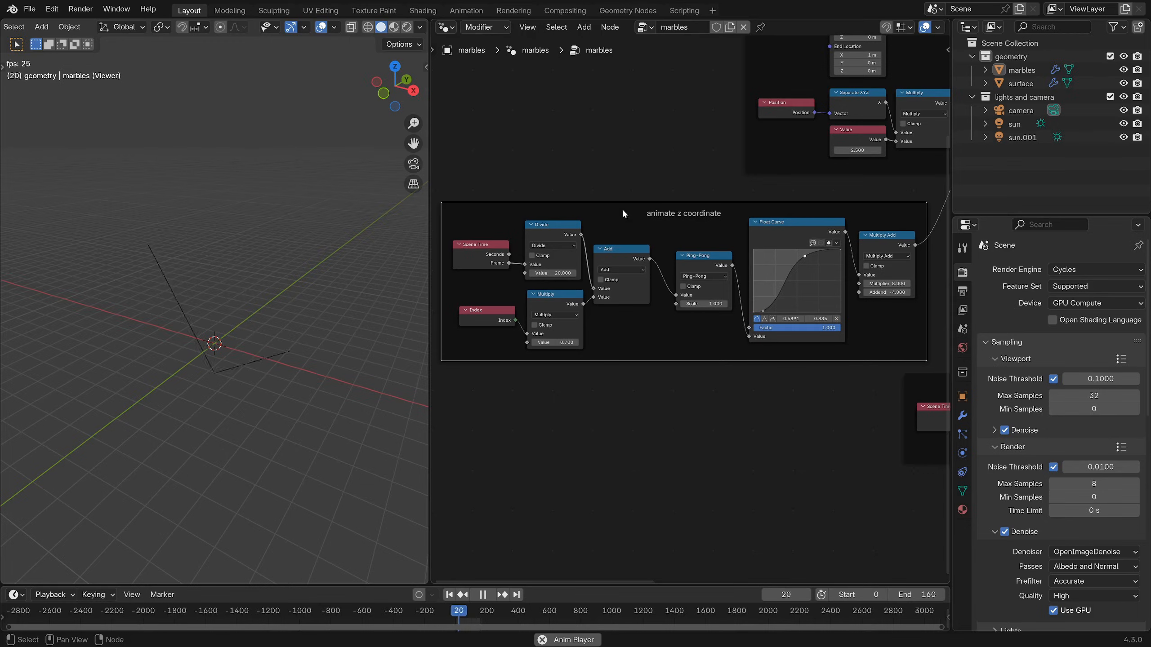
key("space")
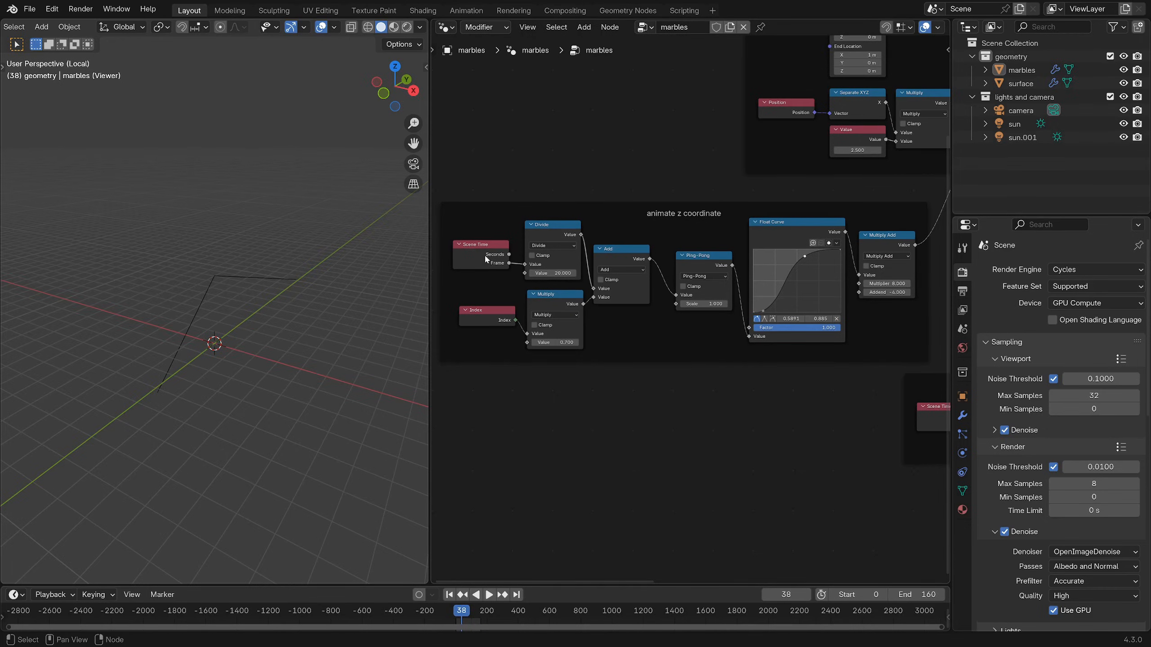
left_click_drag(486, 260, 486, 260)
left_click_drag(549, 230, 551, 235)
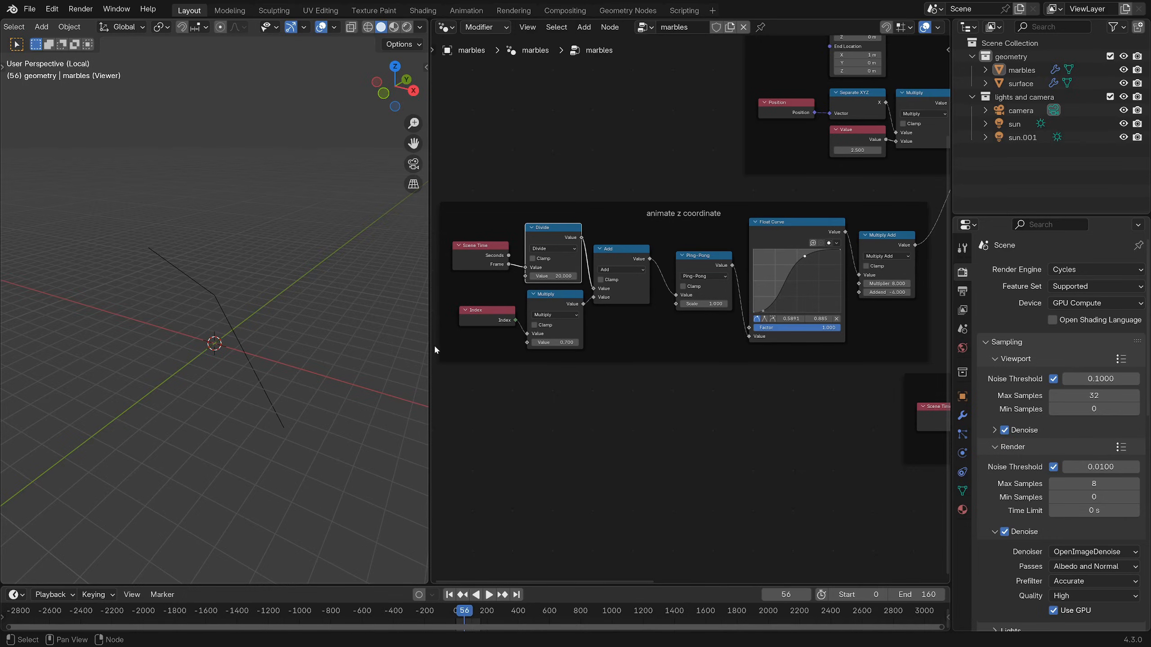
left_click_drag(500, 324, 492, 320)
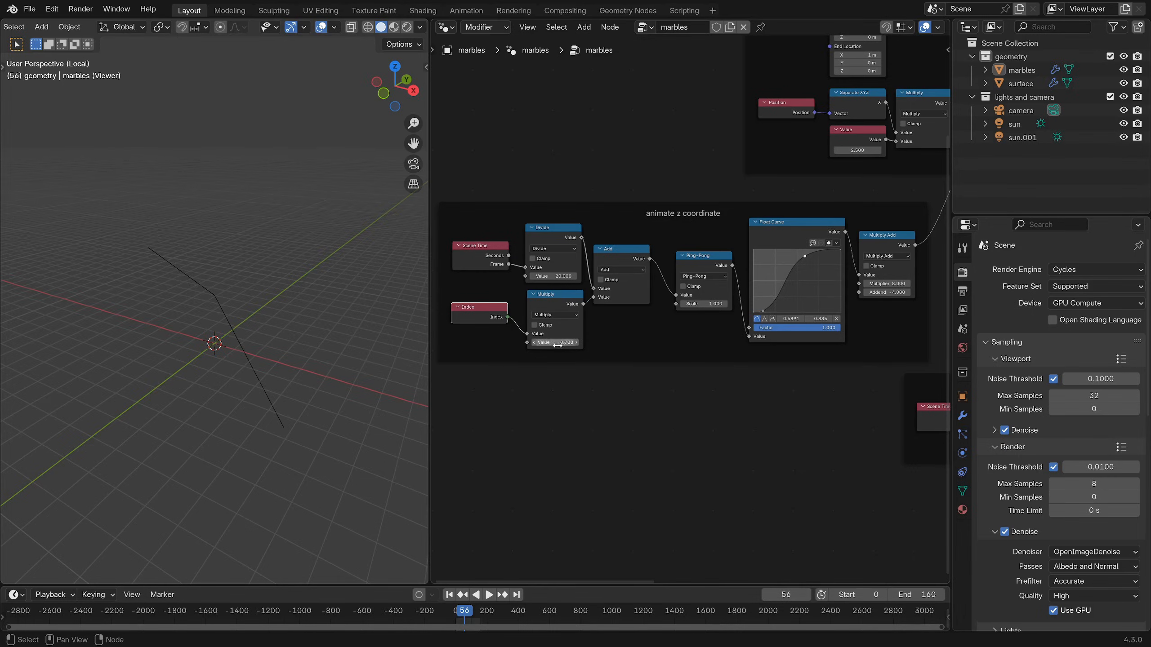
- Try a larger multiplier on the Index value while the animation plays, undo it, and pause playback
key("space")
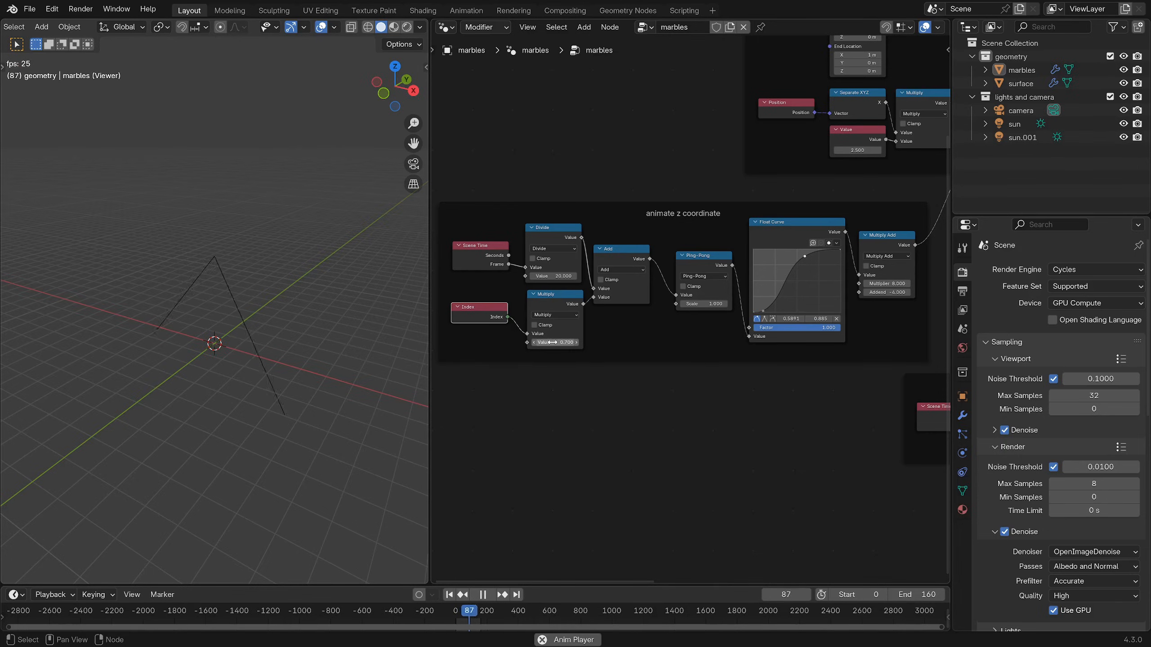
left_click_drag(565, 343, 634, 343)
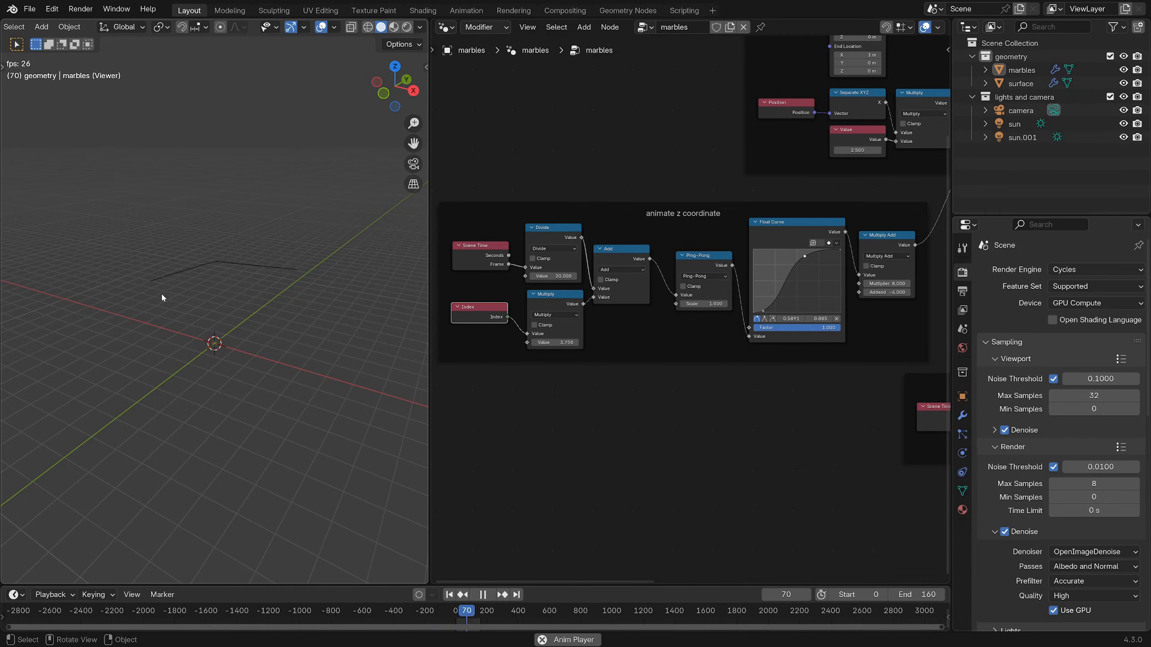
key("ctrl+z")
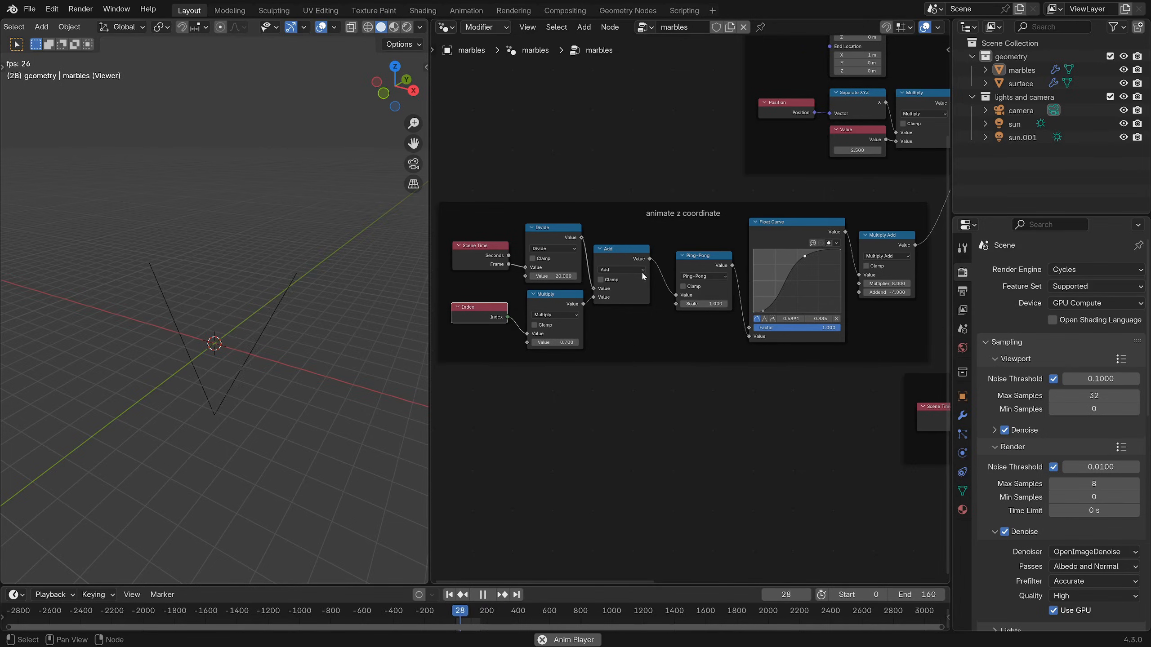
key("space")
- Nudge the Add and Divide nodes inside the animate z coordinate frame and replay the animation
left_click_drag(618, 253, 631, 244)
left_click_drag(546, 232, 546, 230)
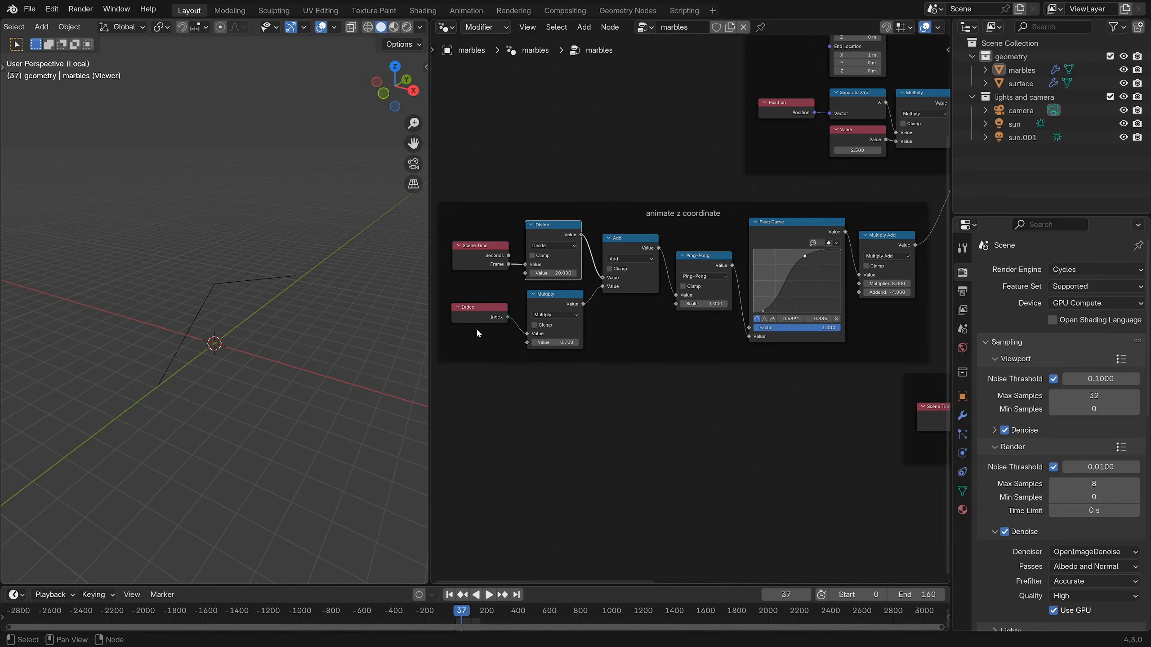
left_click(550, 323)
key("space")
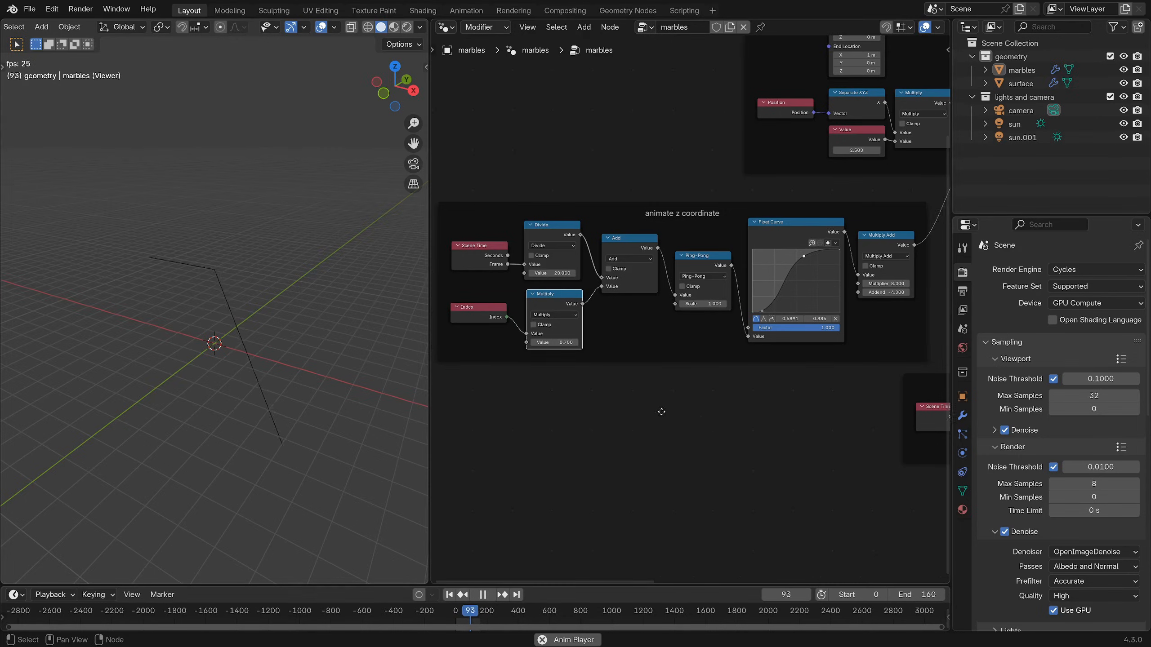
- Try linking Ping-Pong's Value output directly to Combine XYZ's Z input and play the animation
middle_click_drag(694, 317, 579, 301)
scroll(579, 300, "up", 3)
key("space")
scroll(579, 250, "down", 4)
middle_click_drag(617, 198, 590, 247)
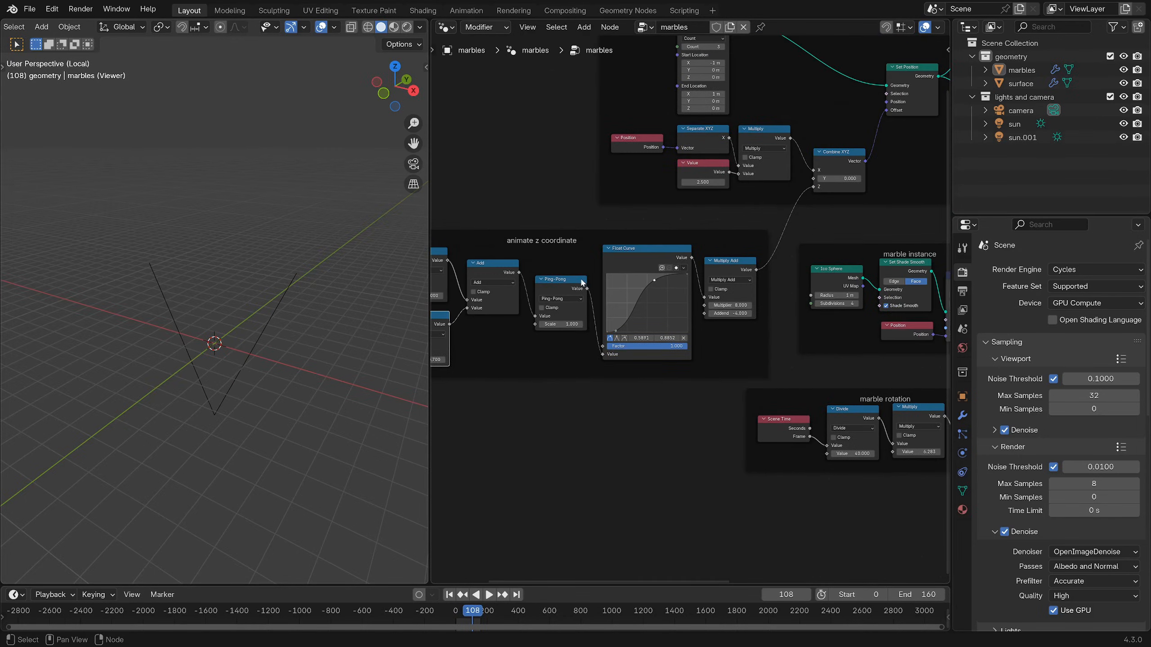
left_click_drag(587, 289, 692, 250)
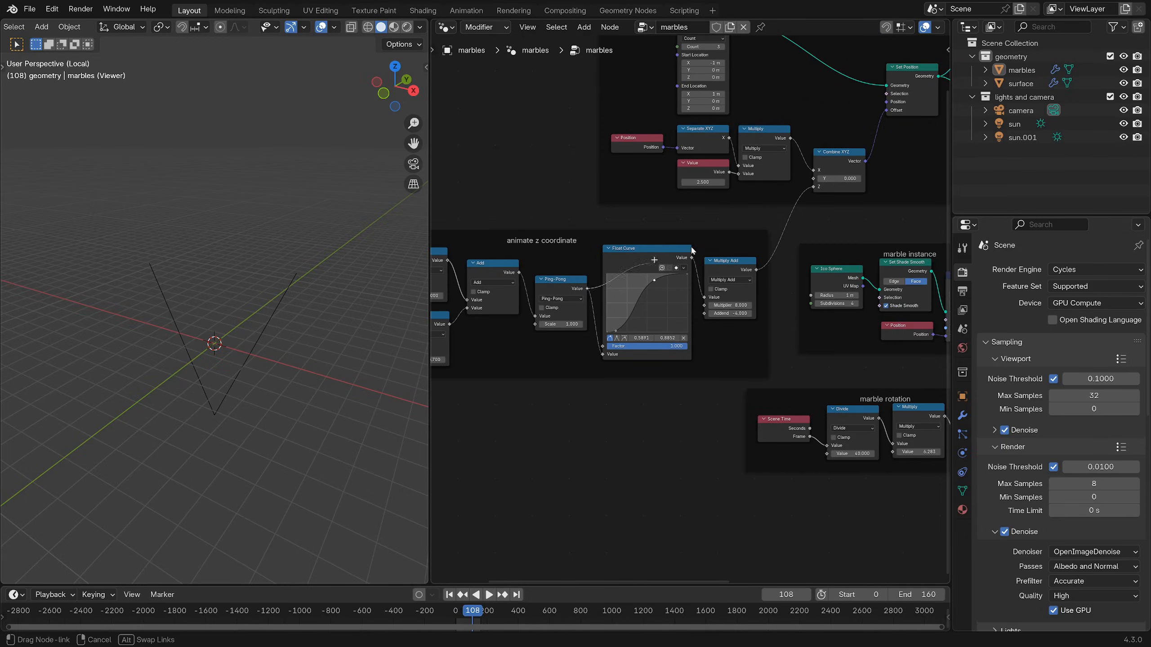
left_click_drag(813, 190, 814, 187)
key("space")
middle_click_drag(260, 376, 267, 326)
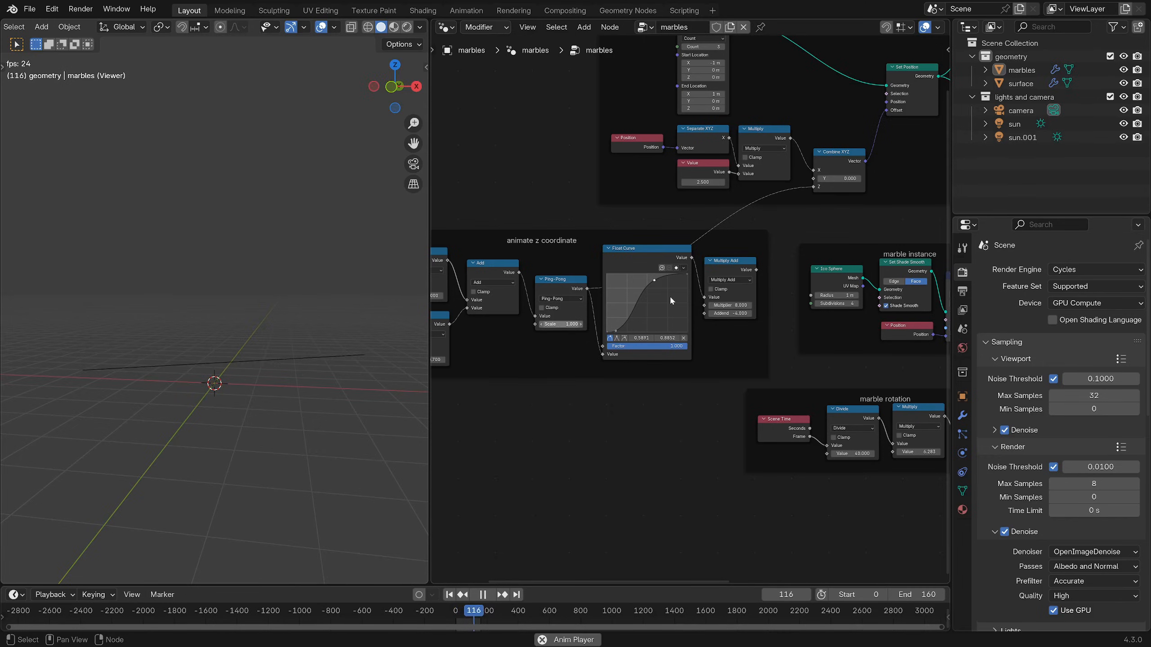
- Try driving Combine XYZ's Z input from Float Curve and Ping-Pong for comparison, and reconnect it to Multiply Add
left_click(688, 262)
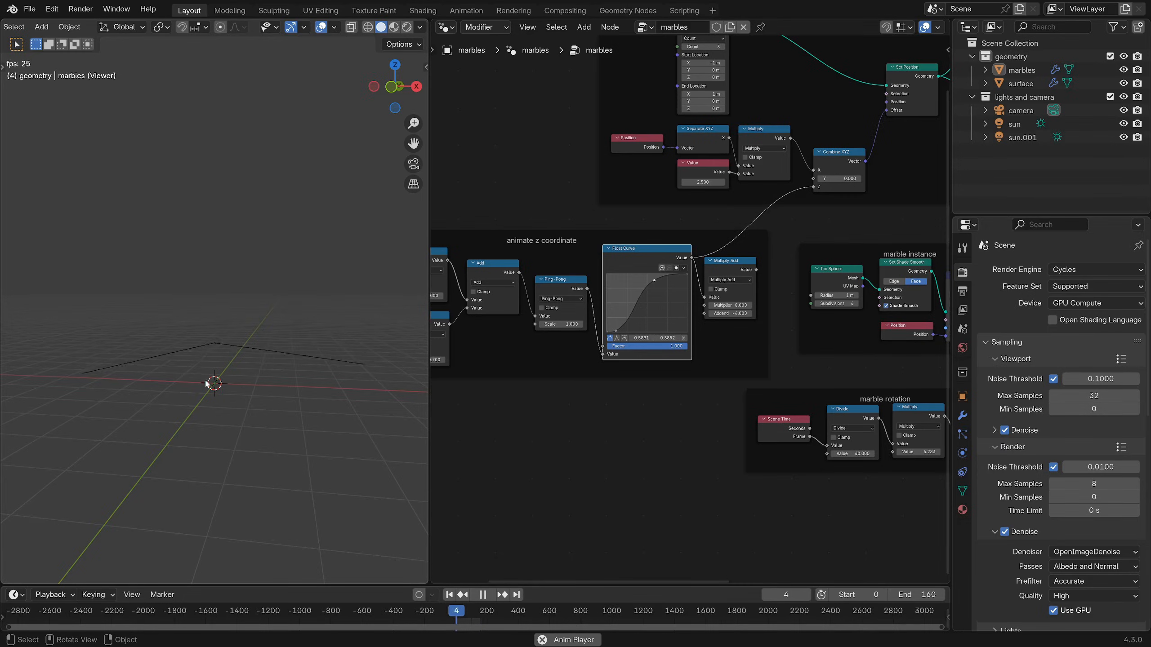
scroll(604, 360, "up", 2)
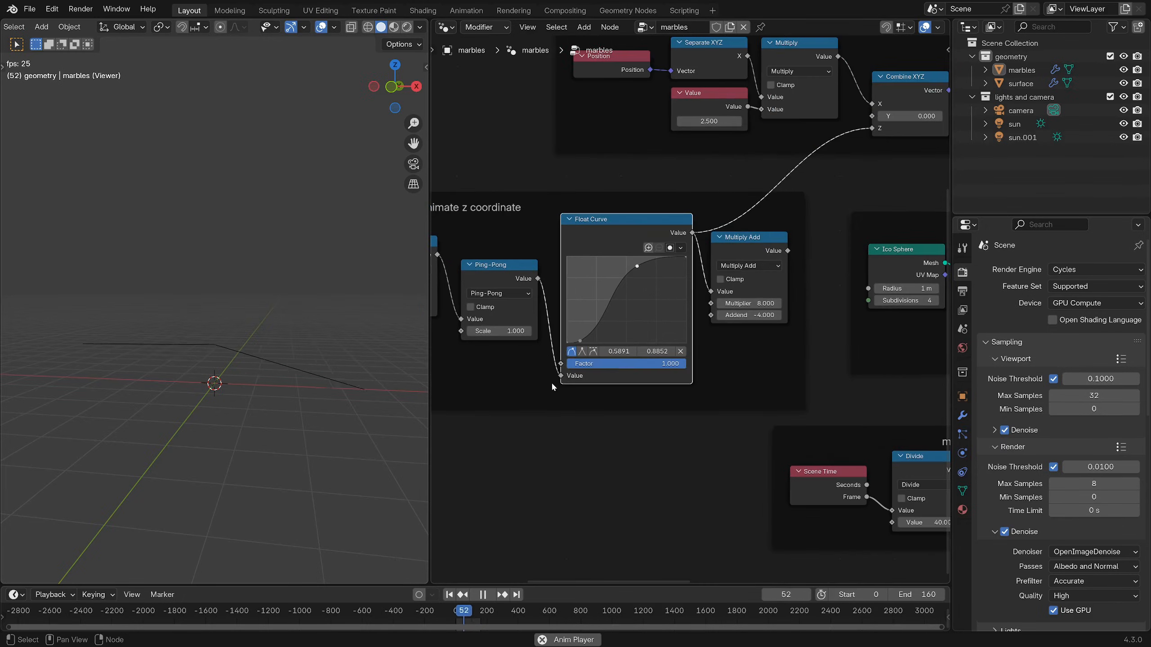
left_click_drag(538, 279, 871, 129)
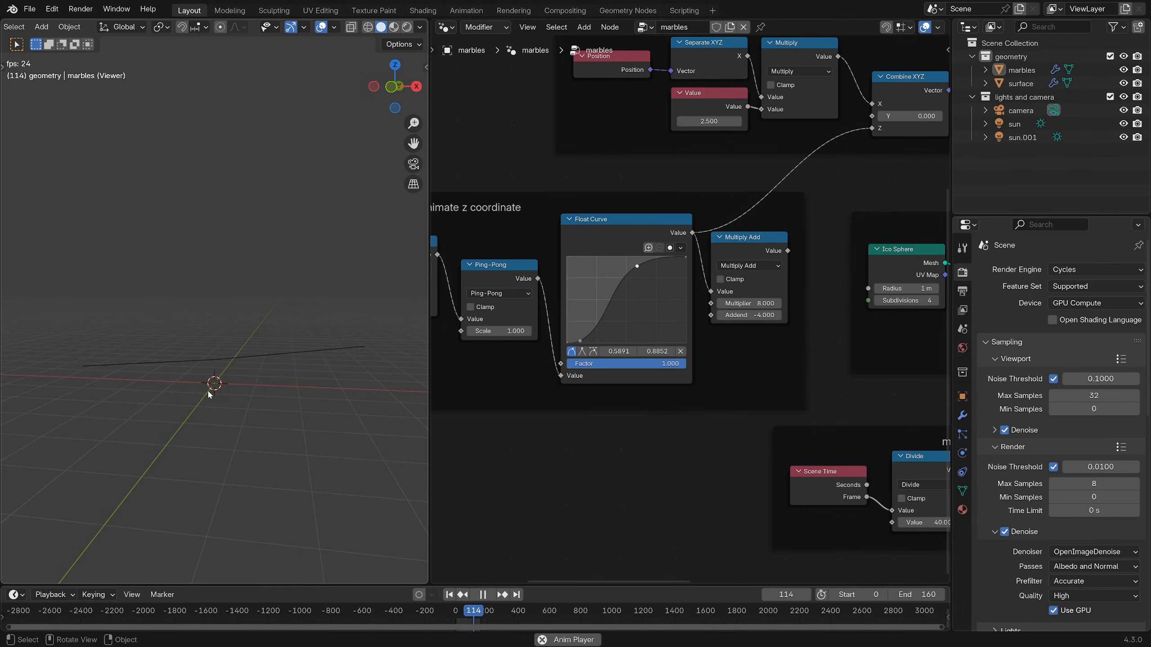
middle_click_drag(758, 353, 682, 381)
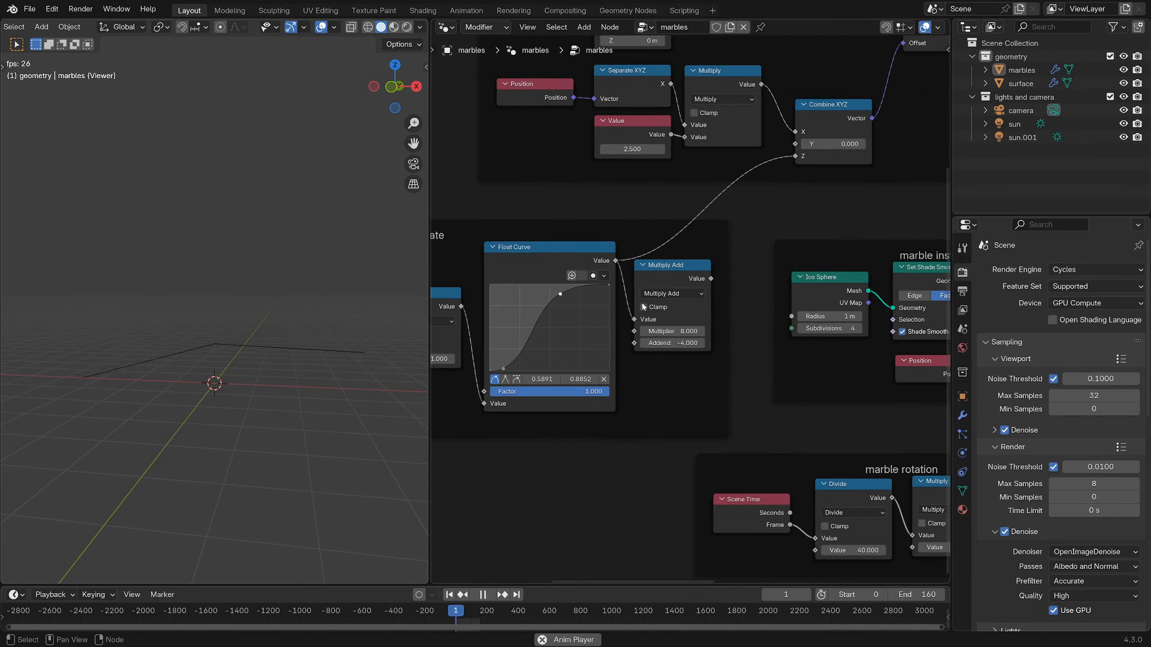
left_click_drag(664, 269, 796, 156)
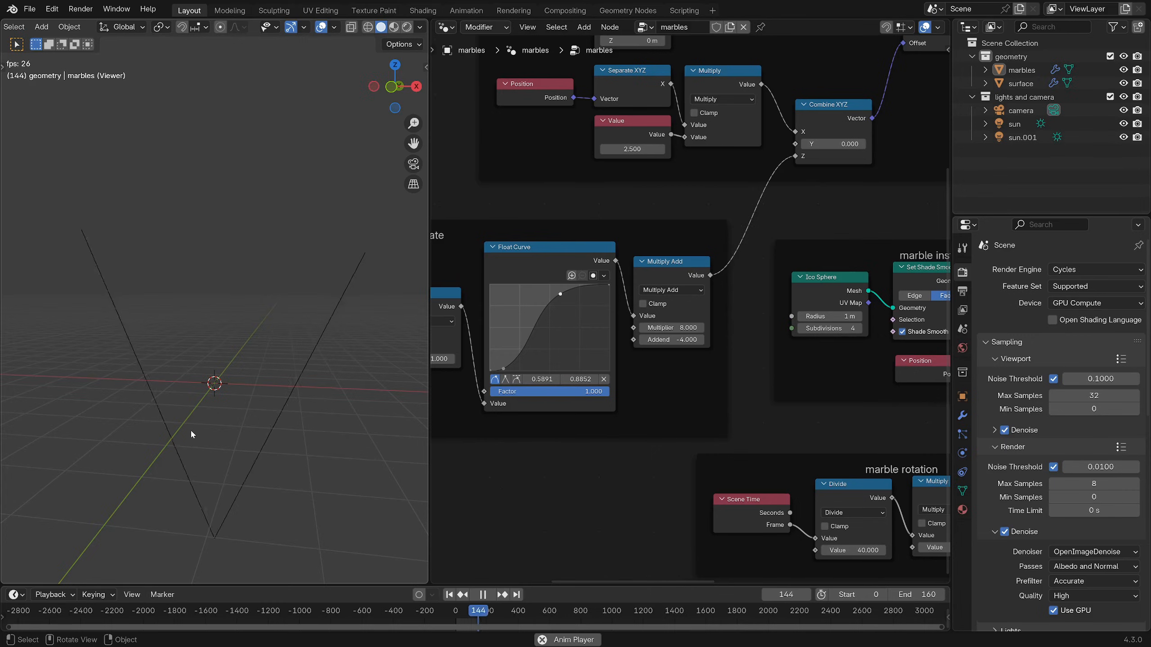
- Try a Multiply Add Addend of 0 while the animation plays, and restore it to -4
left_click(673, 341)
type("0")
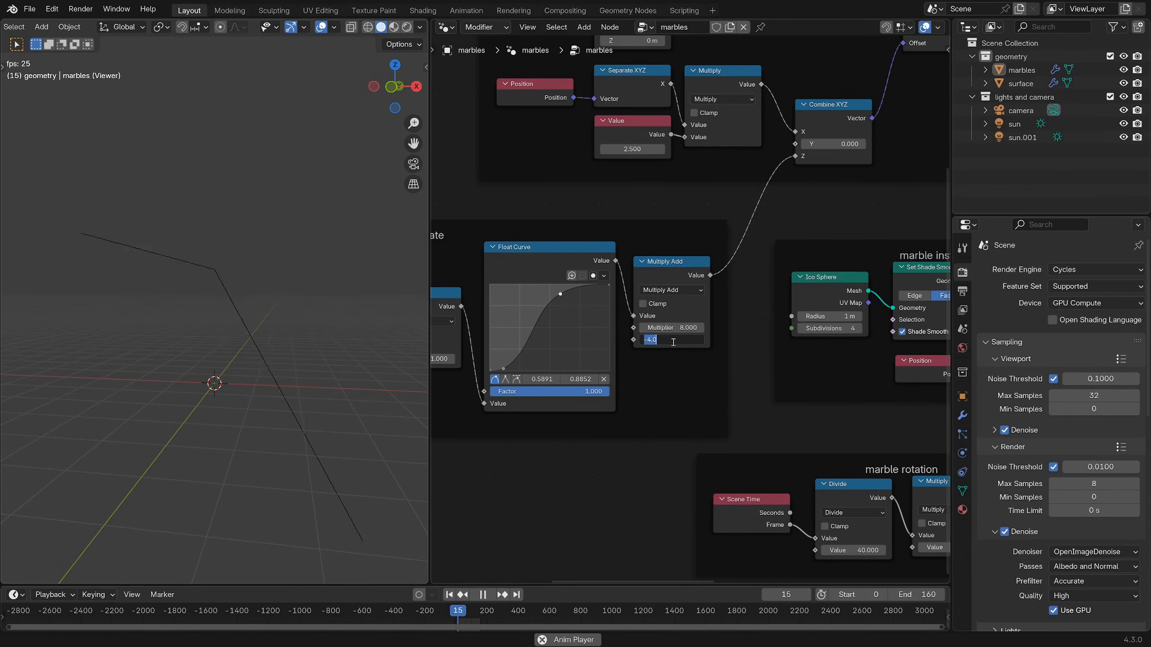
key("Return")
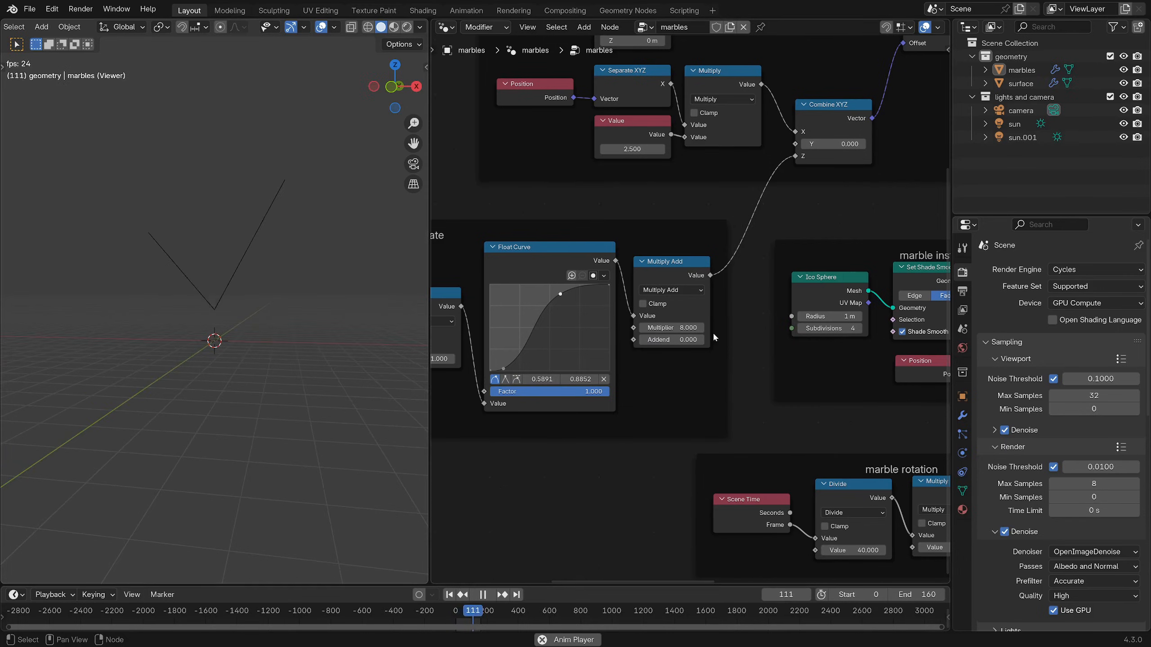
left_click(696, 340)
type("-4")
key("Return")
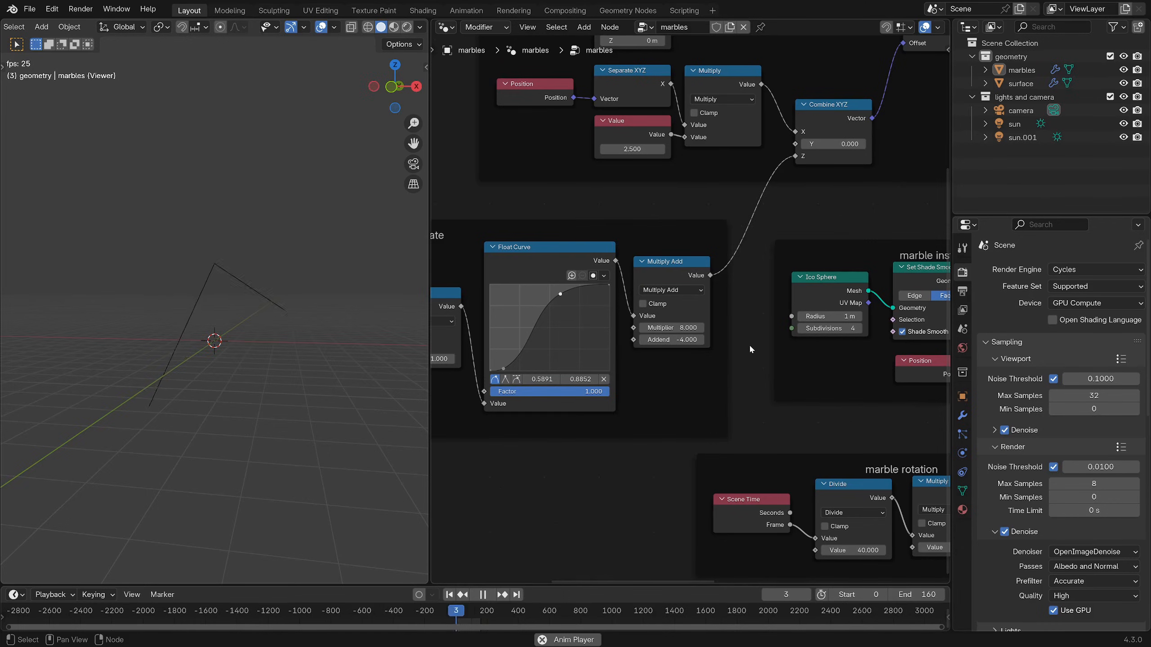
key("Escape")
key("space")
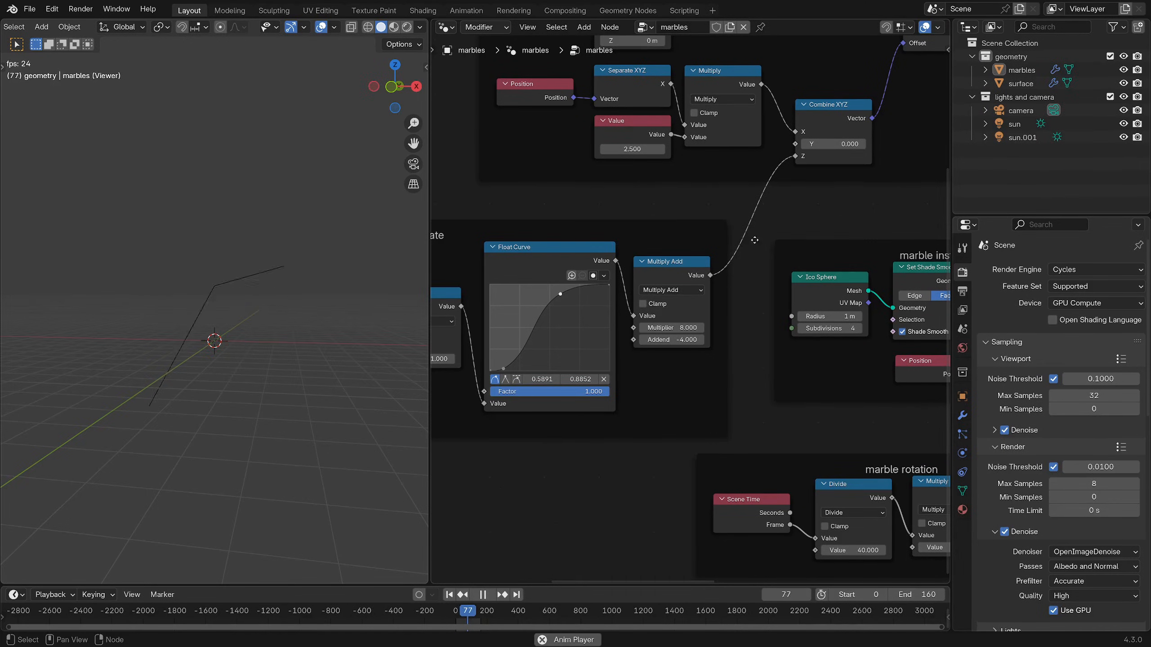
- Examine how Combine XYZ offsets the points in Set Position and how they feed Instance on Points
middle_click_drag(761, 244, 707, 284)
middle_click_drag(771, 198, 664, 343)
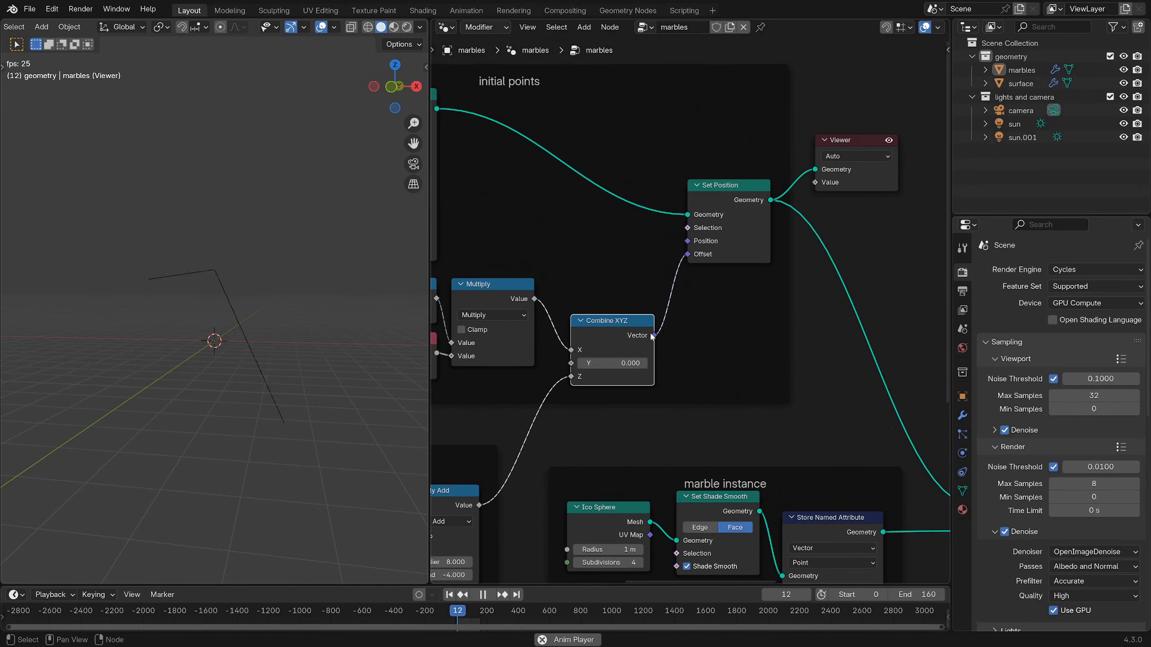
scroll(683, 300, "down", 2)
middle_click_drag(717, 293, 652, 336)
scroll(700, 309, "down", 4)
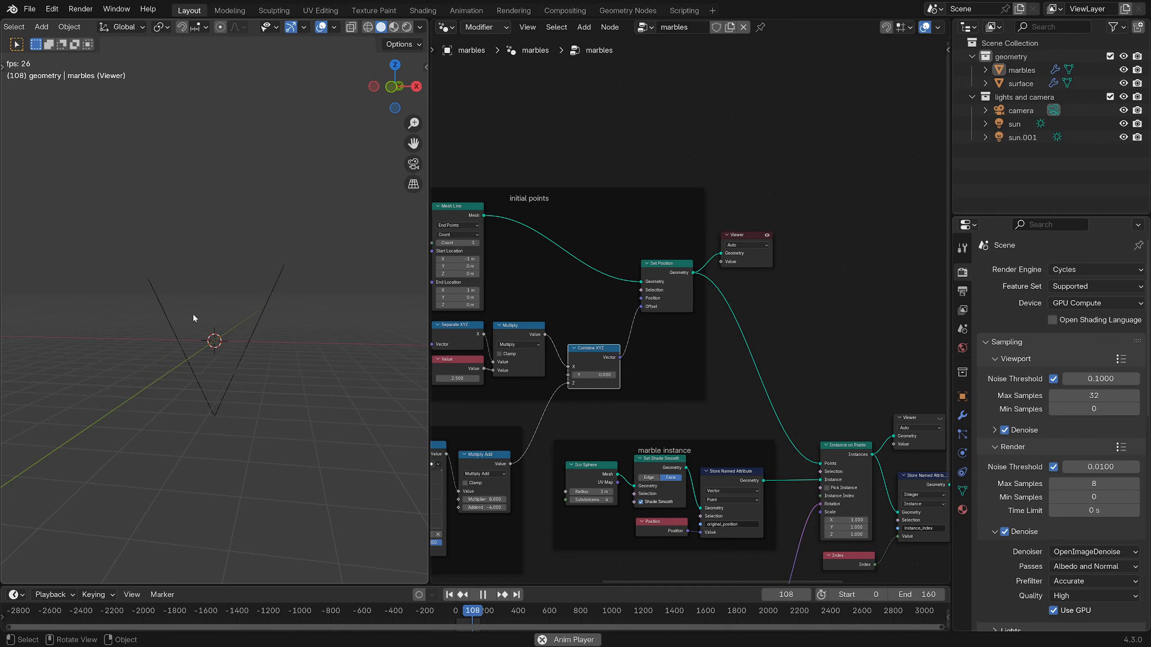
middle_click_drag(765, 397, 665, 238)
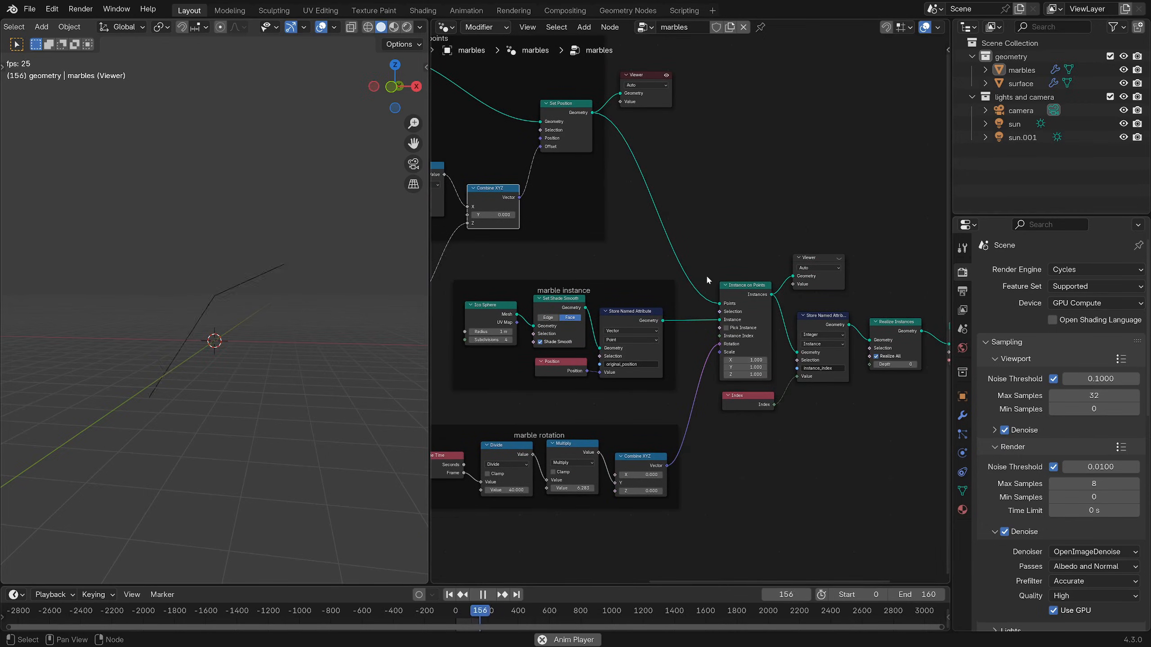
middle_click_drag(263, 285, 241, 303)
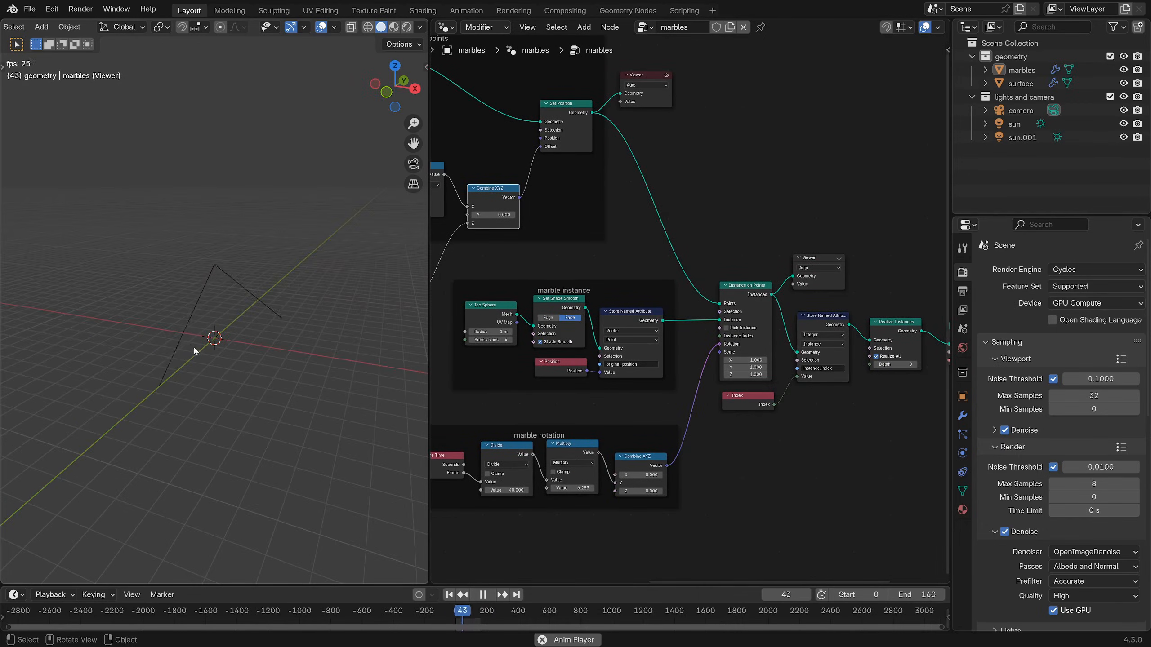
- Nudge the marble instance frame and its Ico Sphere and Store Named Attribute nodes
middle_click_drag(707, 199, 767, 156)
left_click_drag(659, 239, 661, 226)
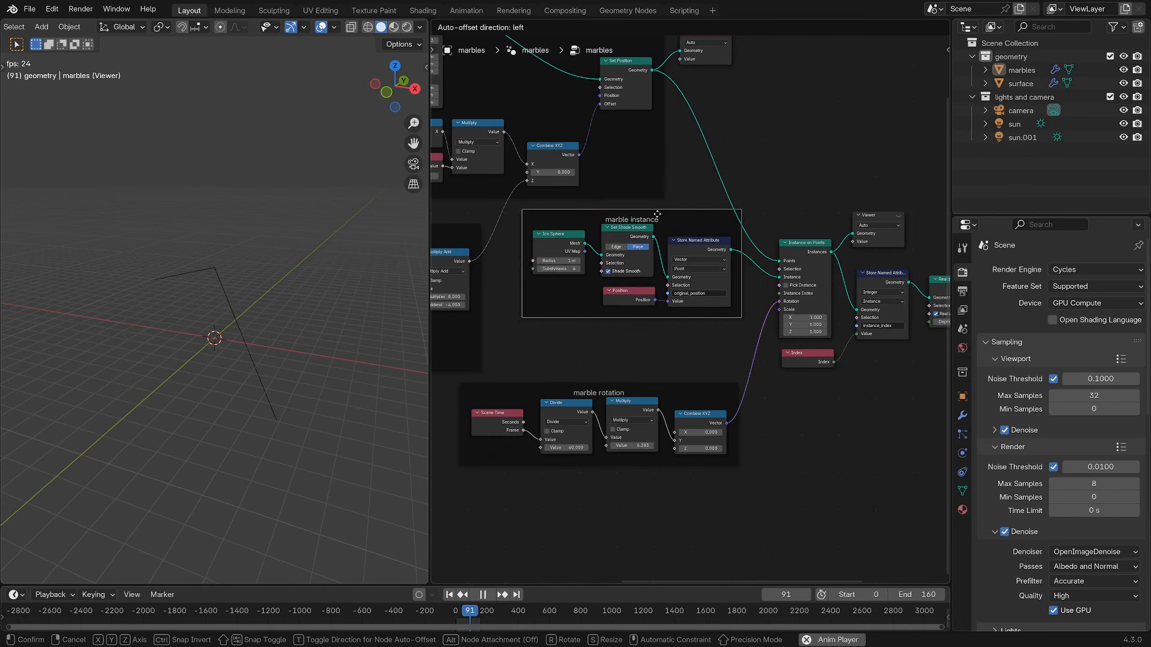
scroll(566, 263, "up", 3)
left_click_drag(514, 238, 502, 241)
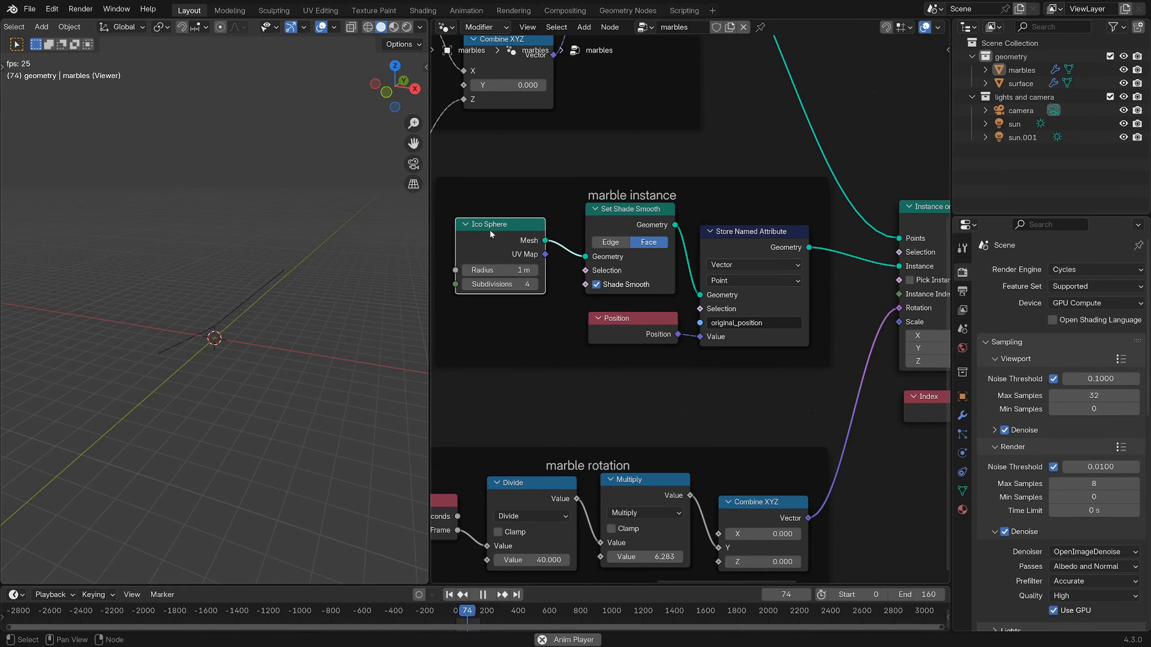
left_click_drag(491, 233, 507, 233)
middle_click_drag(718, 307, 680, 307)
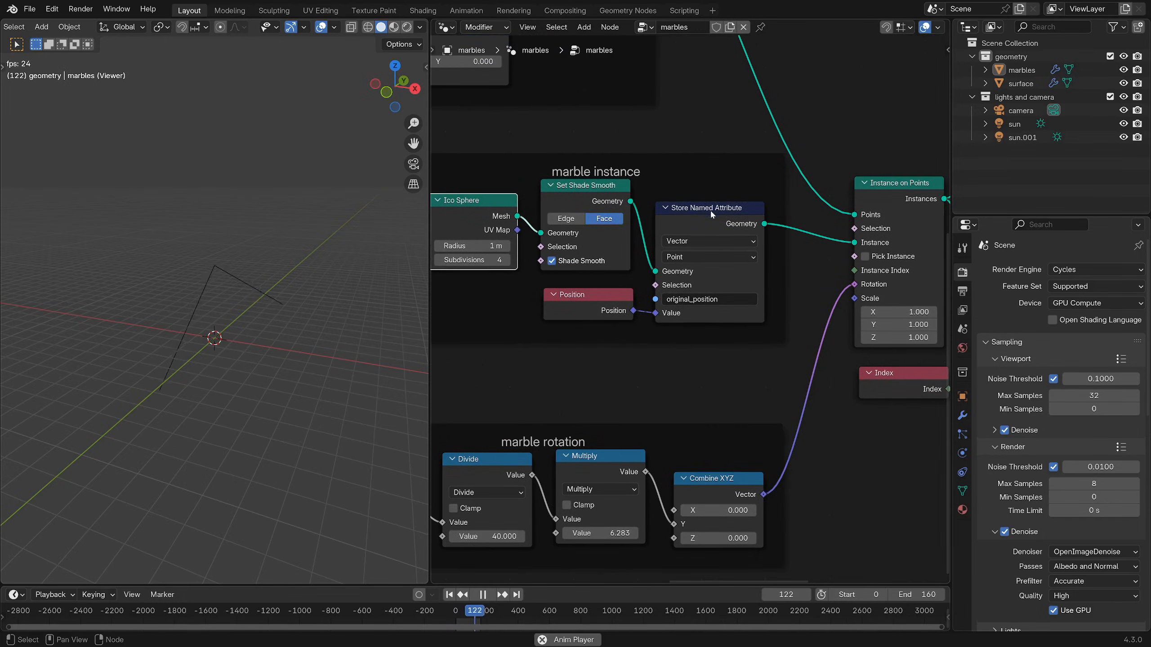
left_click_drag(711, 213, 712, 200)
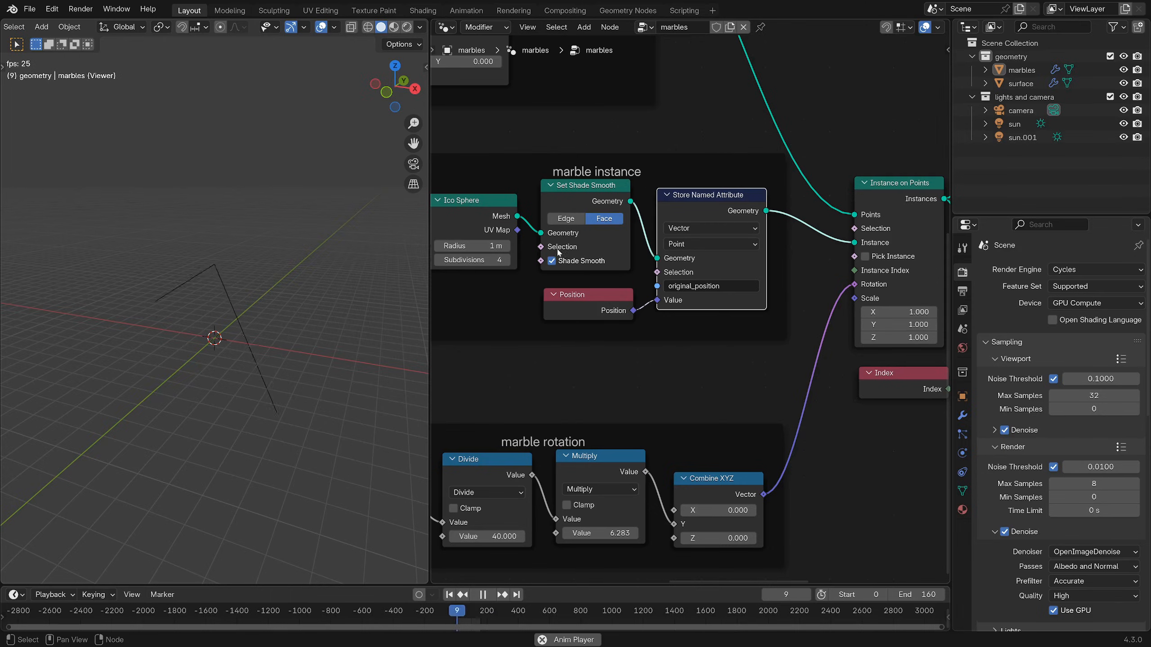
- Nudge the Instance on Points node and review the points, instance and rotation links feeding it
scroll(629, 257, "down", 4)
middle_click_drag(732, 204, 585, 245)
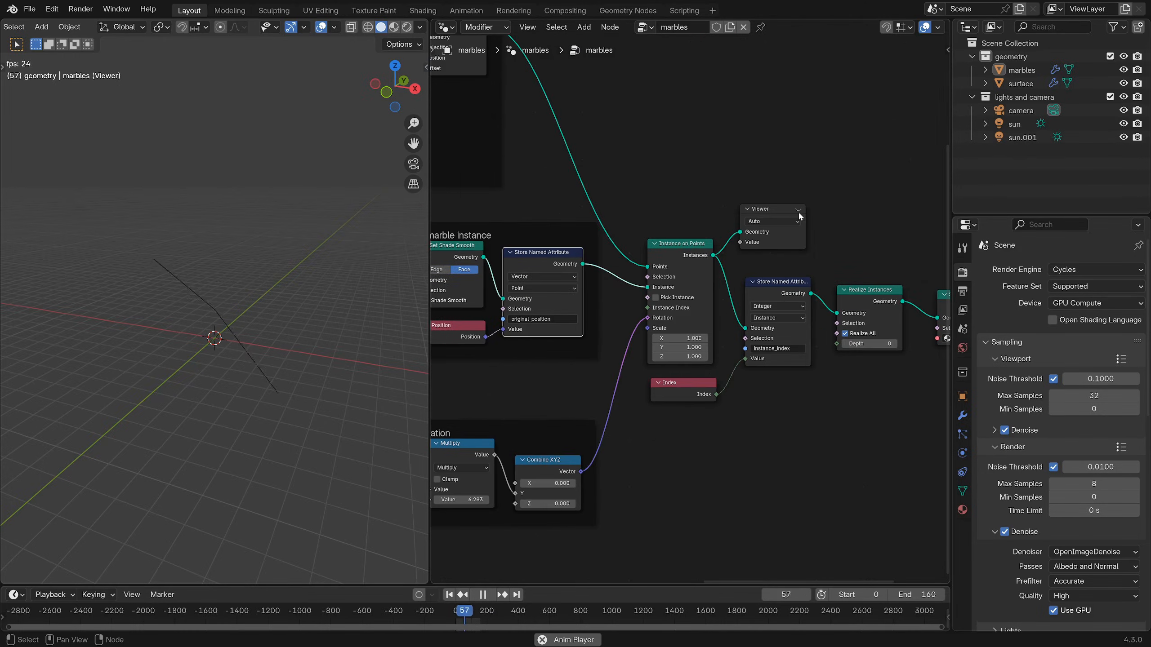
left_click_drag(690, 245, 693, 233)
scroll(586, 218, "down", 4)
middle_click_drag(438, 104, 562, 198)
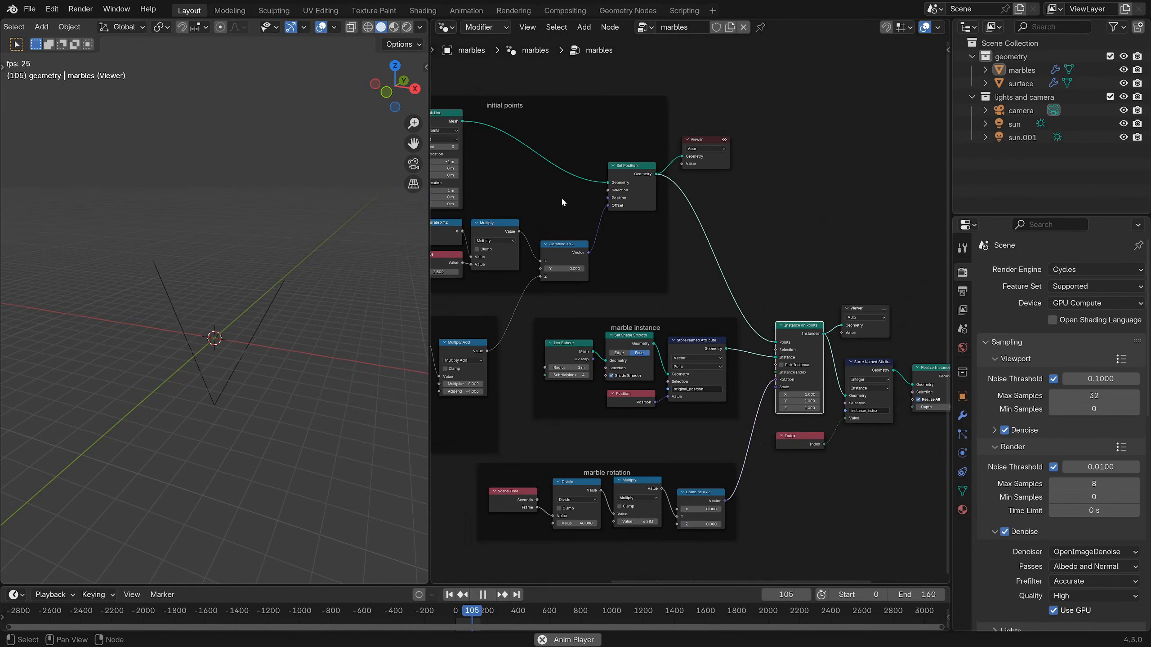
scroll(696, 346, "up", 1)
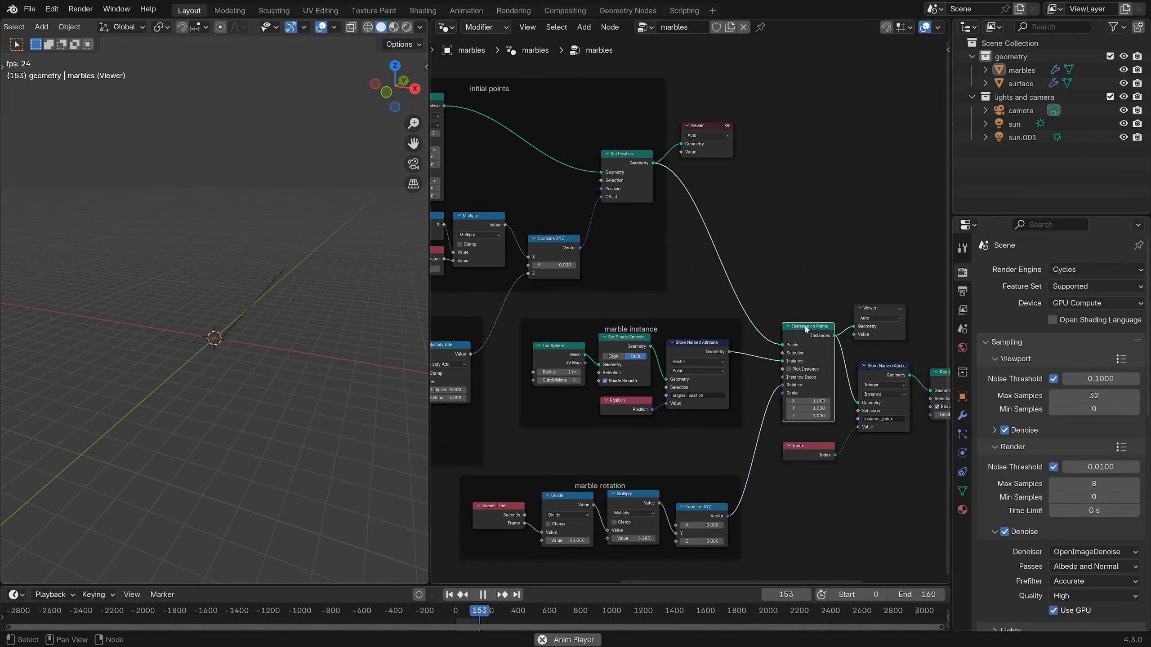
scroll(806, 329, "up", 2)
scroll(755, 288, "down", 4, "shift")
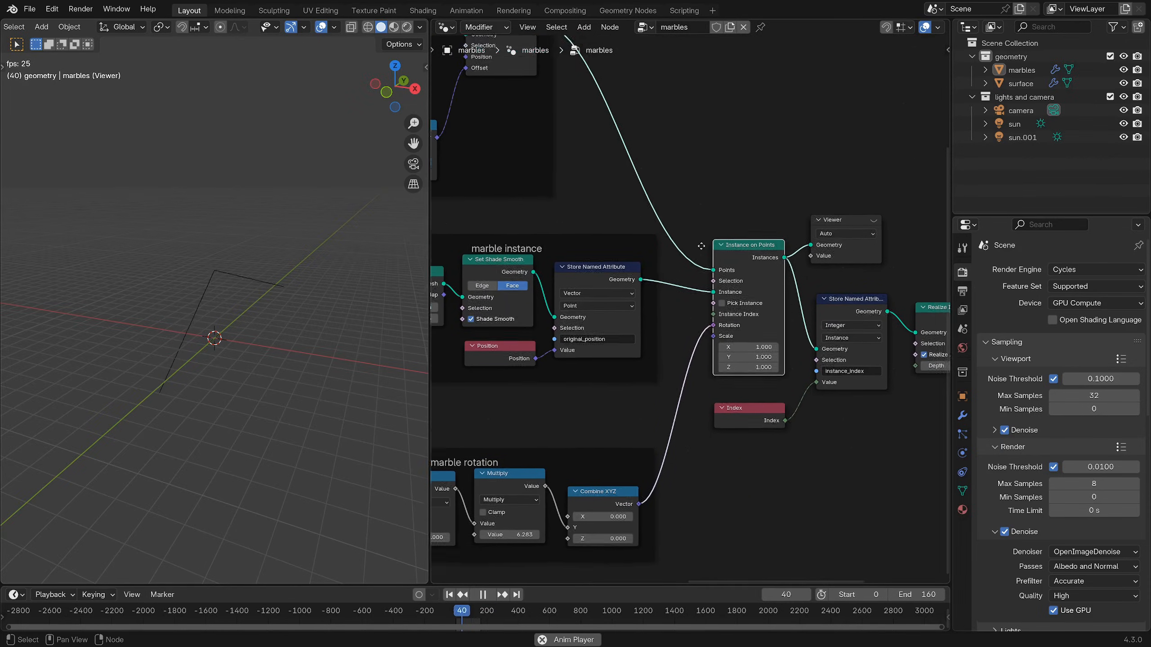
scroll(782, 260, "left", 8, "ctrl")
middle_click_drag(711, 215, 627, 222)
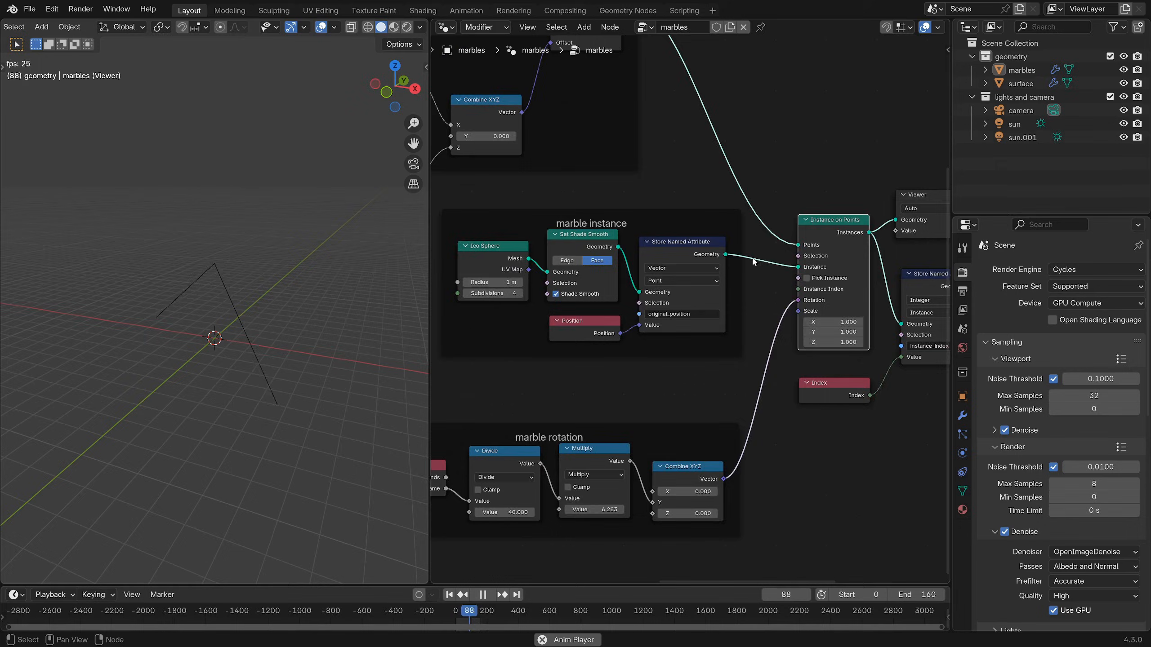
- Preview the Instance on Points result in the viewport using its Viewer node
middle_click_drag(915, 231, 749, 252)
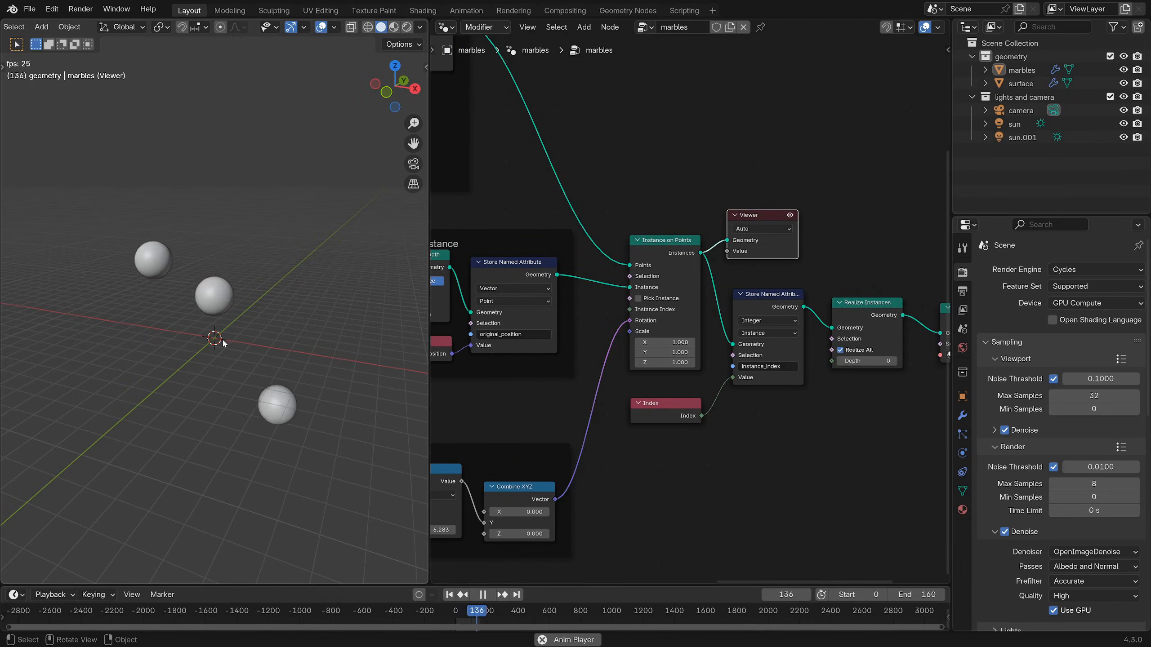
scroll(585, 362, "down", 2, "shift")
scroll(583, 385, "left", 2, "ctrl")
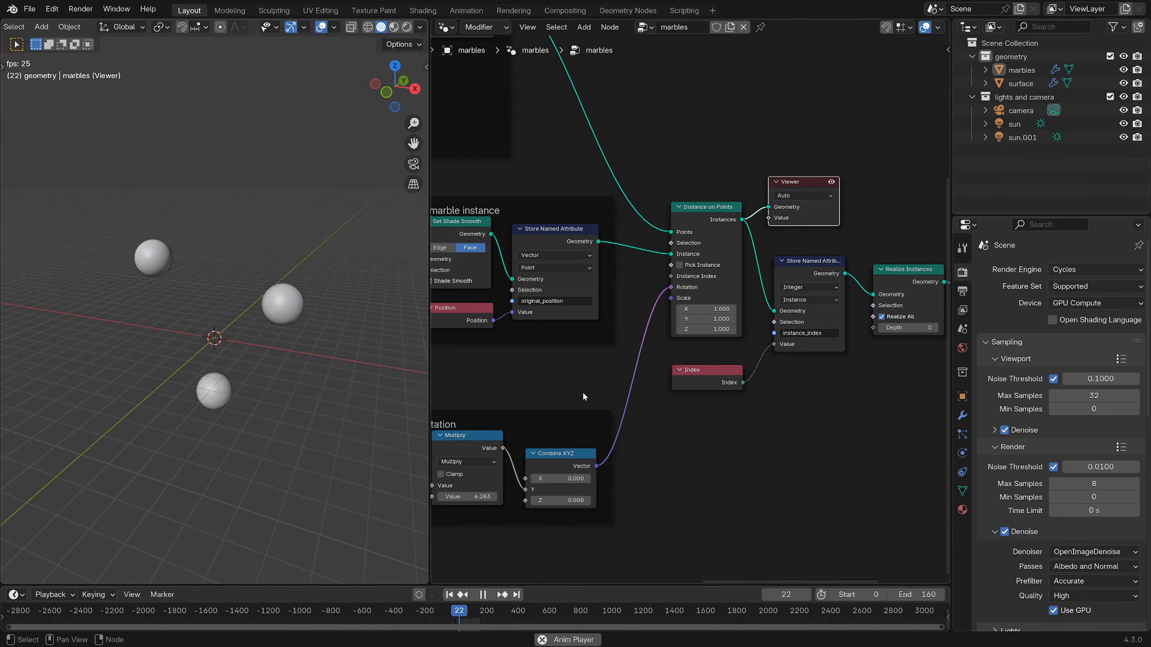
scroll(517, 408, "down", 5, "shift")
scroll(517, 407, "left", 12, "ctrl")
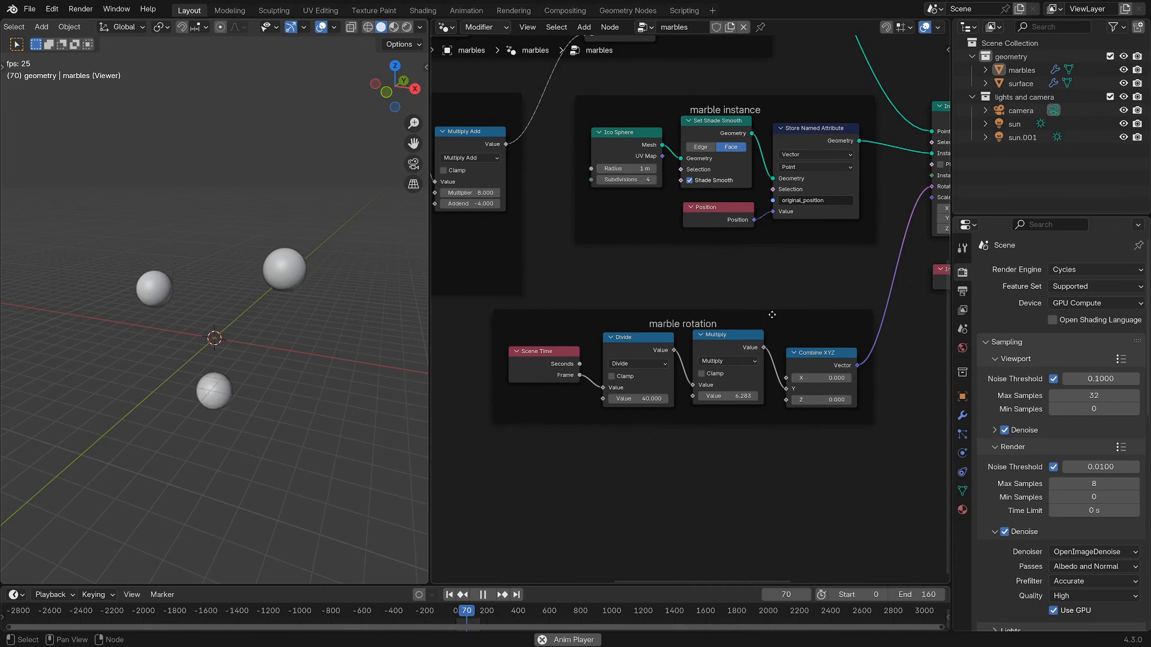
- Try rendered shading in the perspective viewport, pause playback and return to solid shading
key("z")
left_click(264, 299)
key("space")
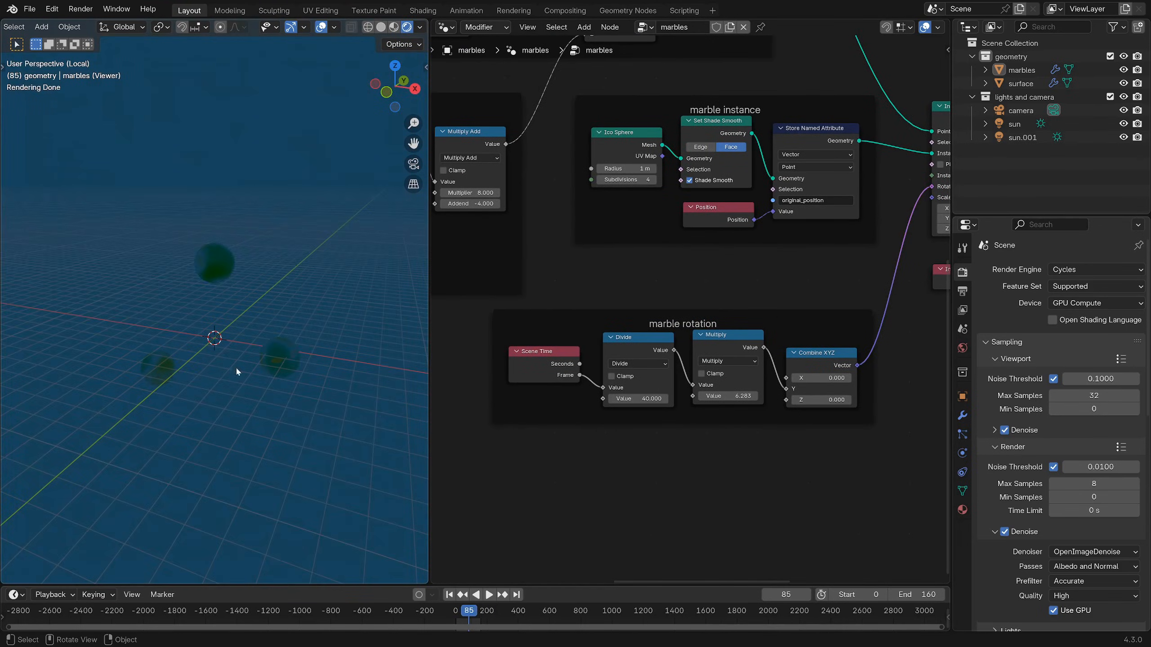
key("z")
left_click(361, 378)
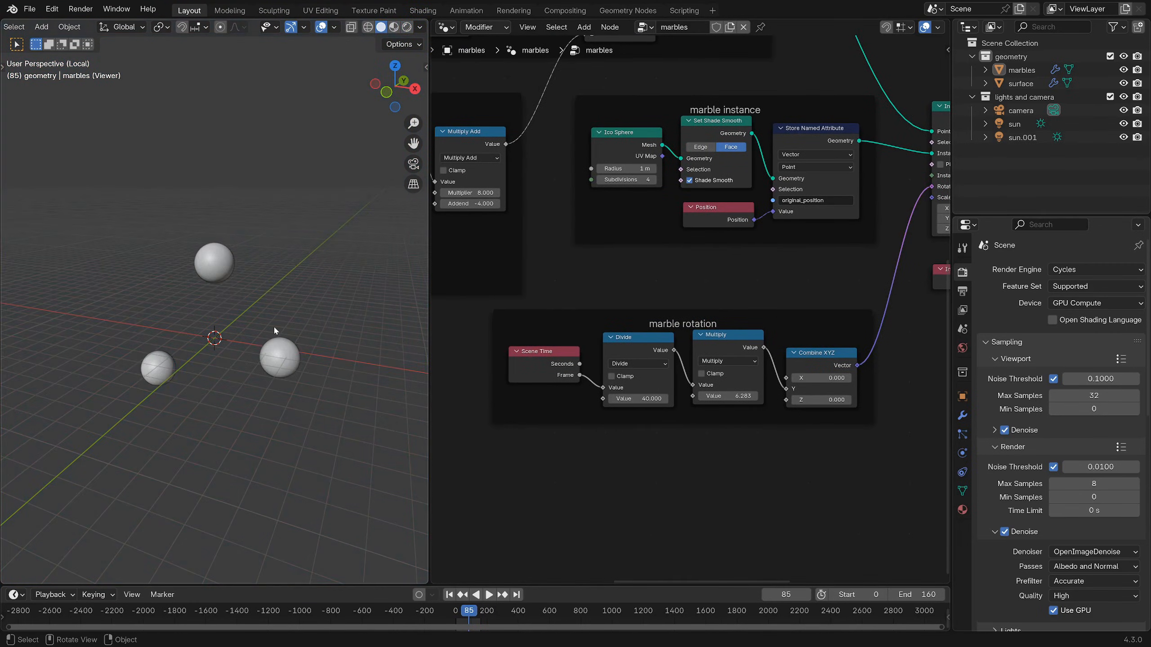
- Look through the camera in rendered shading and play the marble animation
key("KP_0")
key("z")
left_click(371, 319)
key("space")
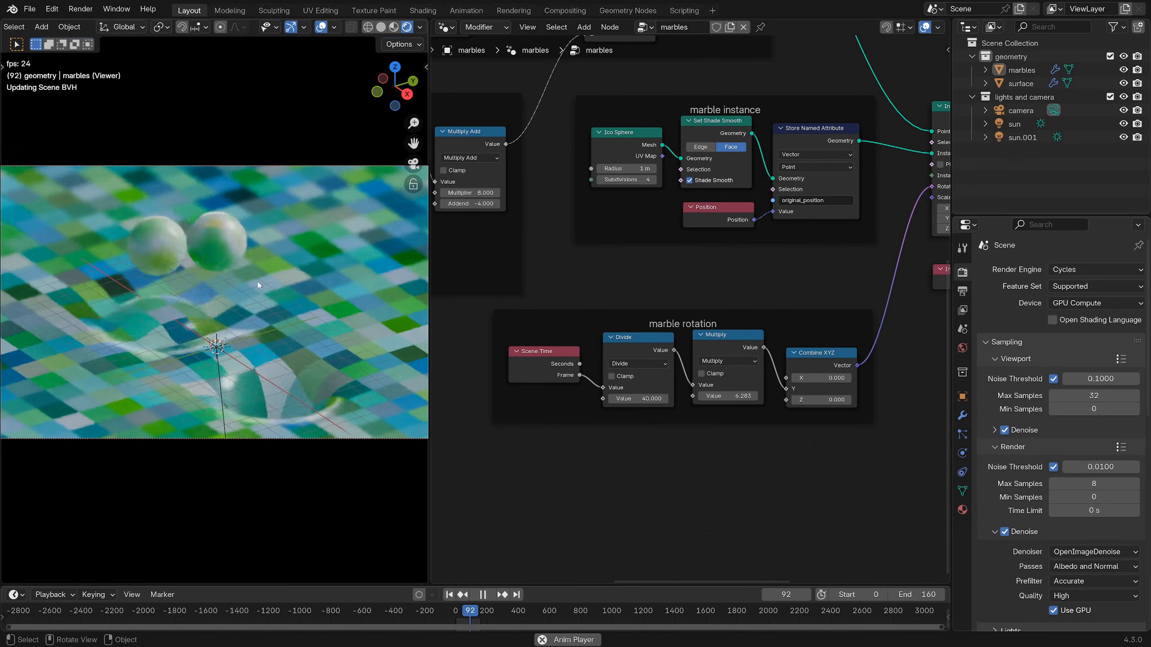
scroll(208, 292, "up", 1)
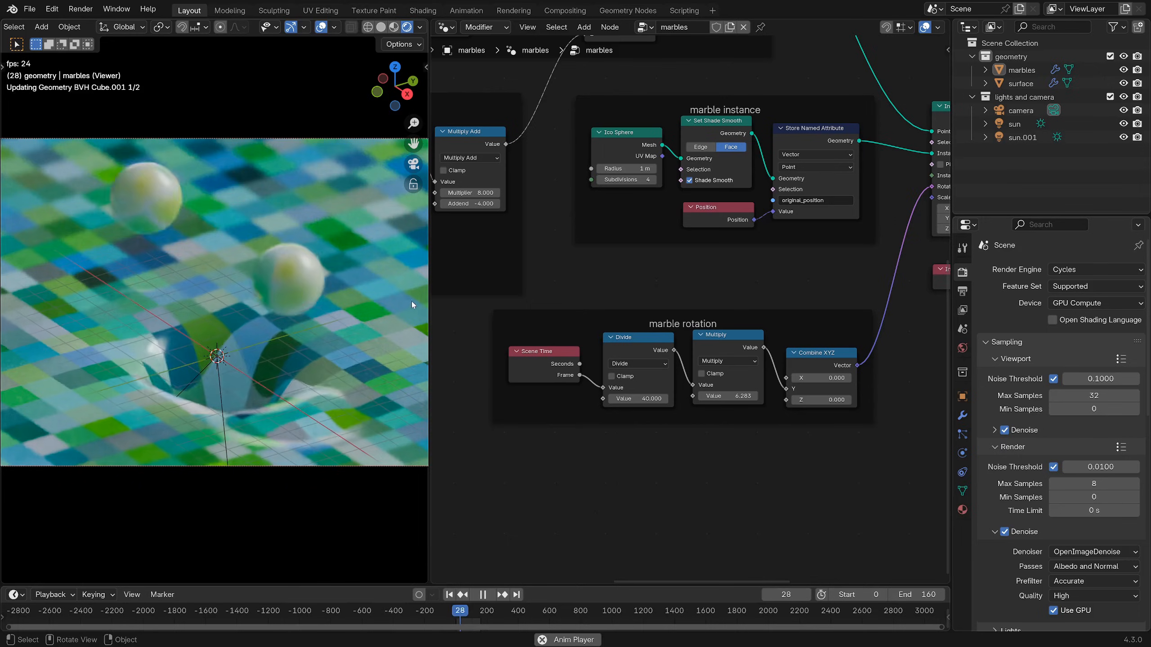
key("space")
key("space")
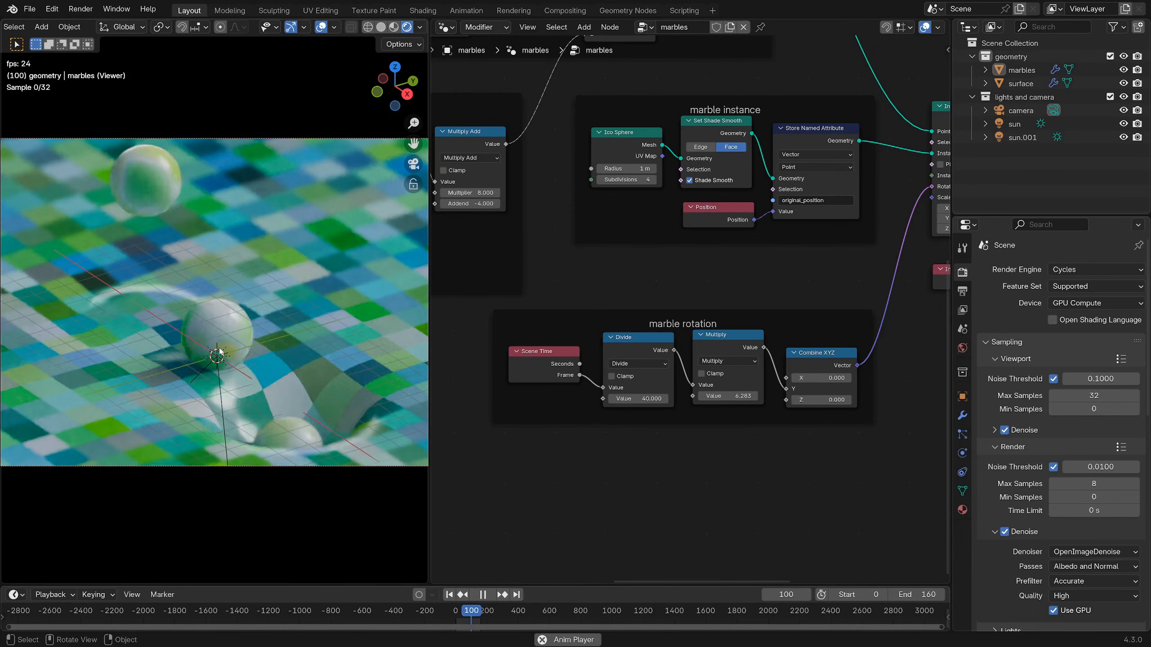
- Pause playback and nudge the Scene Time and Divide nodes within the marble rotation frame
key("space")
scroll(689, 313, "down", 1)
middle_click_drag(750, 299, 738, 230)
scroll(739, 231, "up", 2)
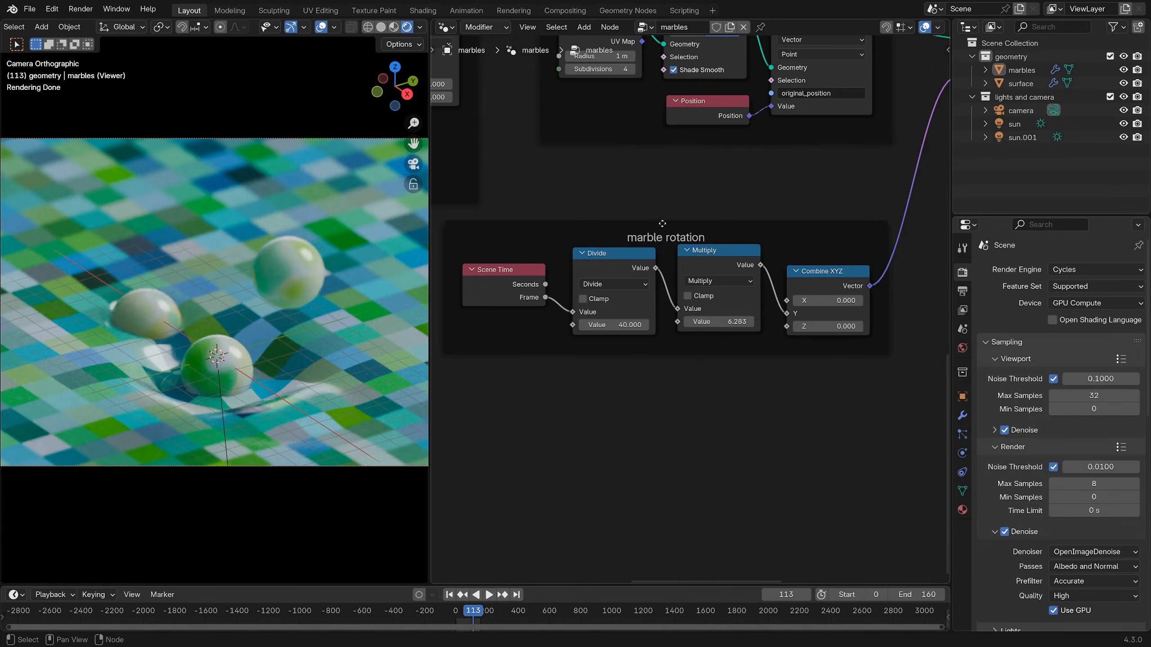
middle_click_drag(662, 223, 683, 188)
left_click_drag(518, 252, 501, 246)
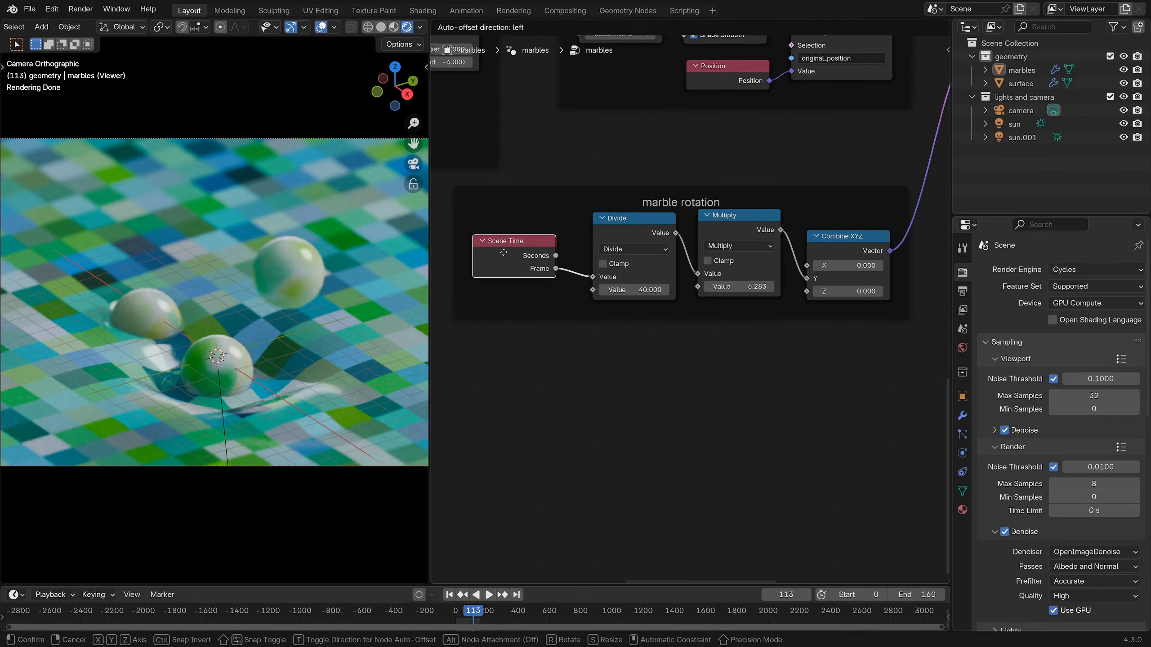
left_click_drag(626, 228, 611, 230)
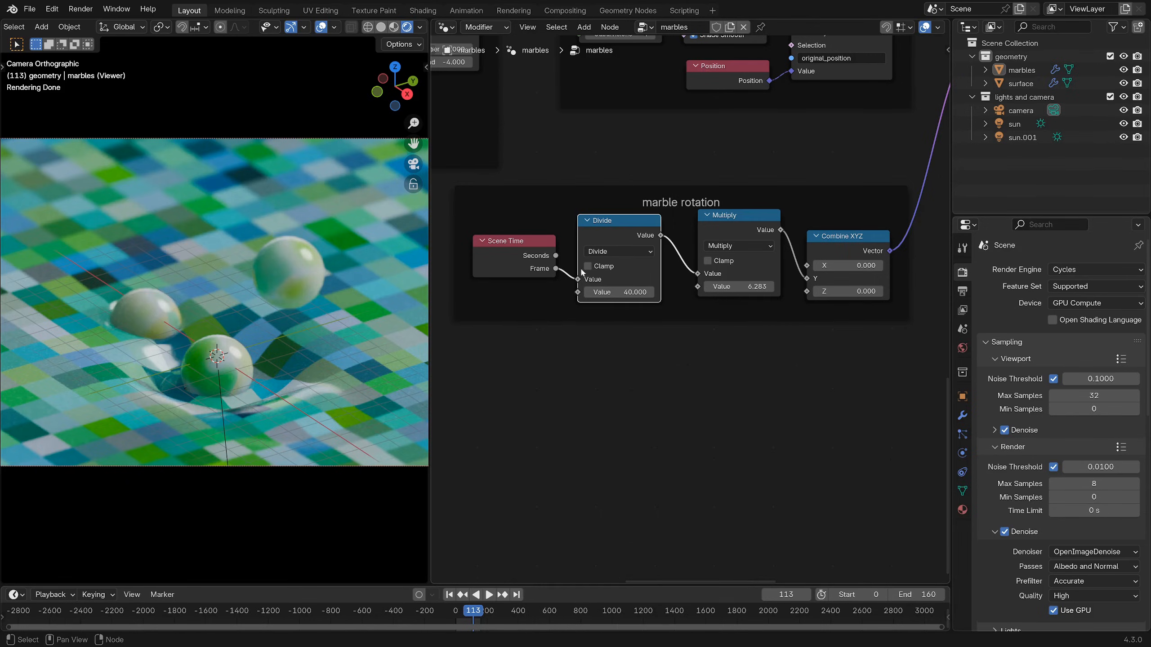
- Play the animation through the camera to examine how the Divide and Multiply nodes rotate the marbles
key("space")
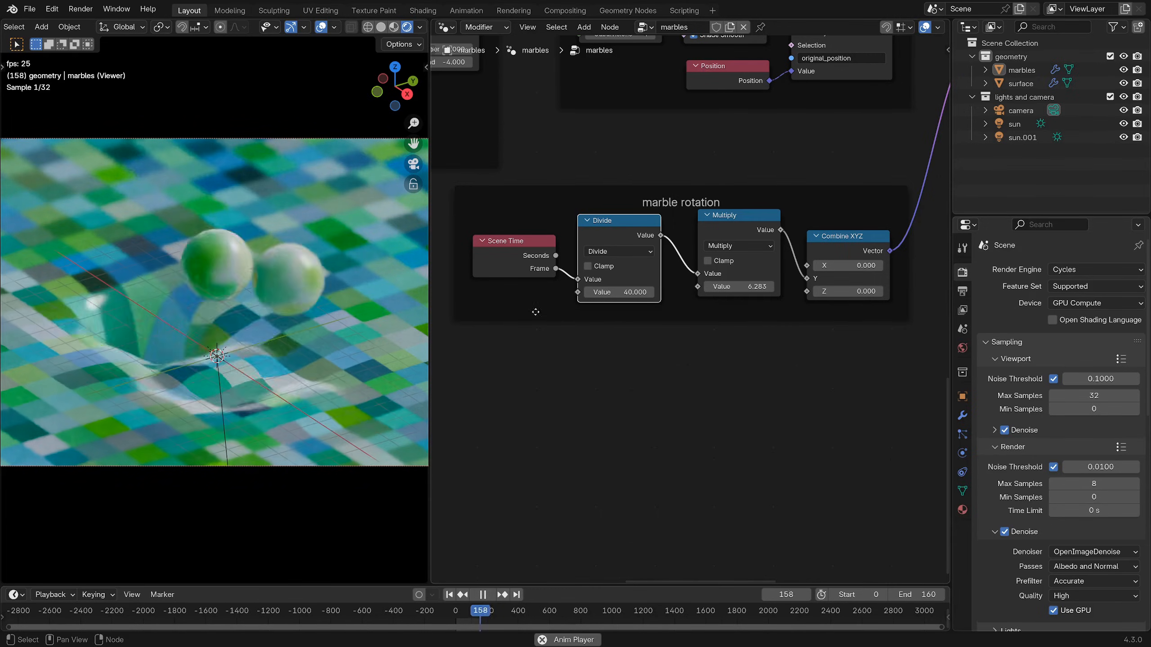
key("space")
scroll(607, 321, "down", 2)
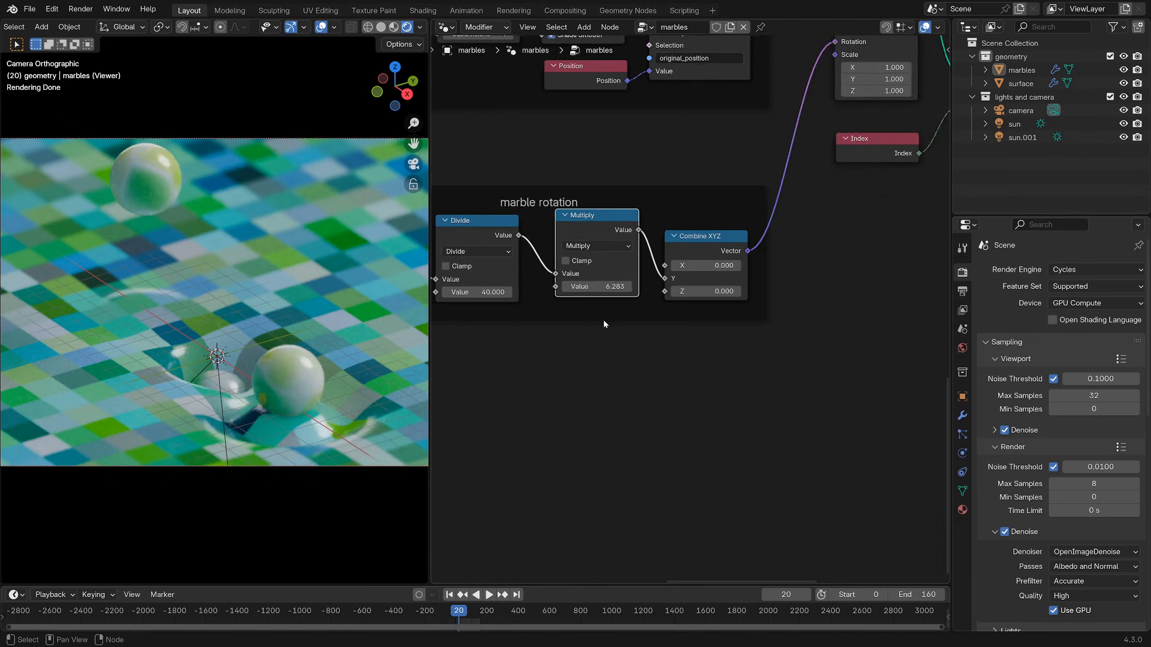
scroll(539, 263, "up", 3)
key("space")
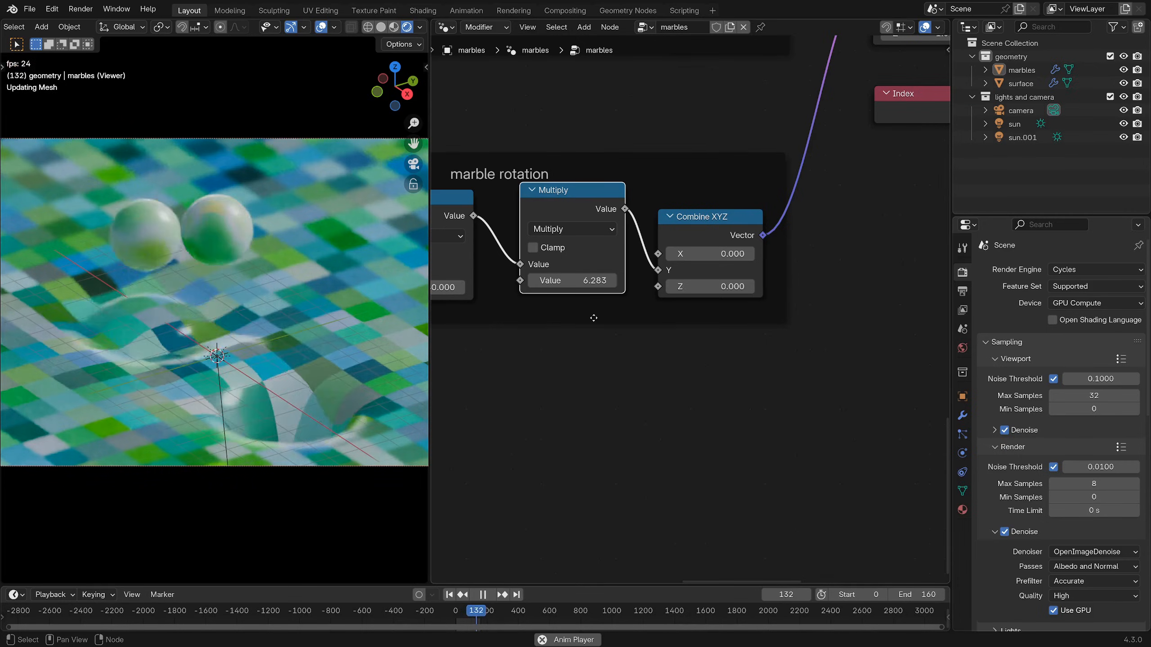
middle_click_drag(594, 318, 648, 326)
scroll(652, 326, "up", 1)
scroll(652, 326, "down", 1)
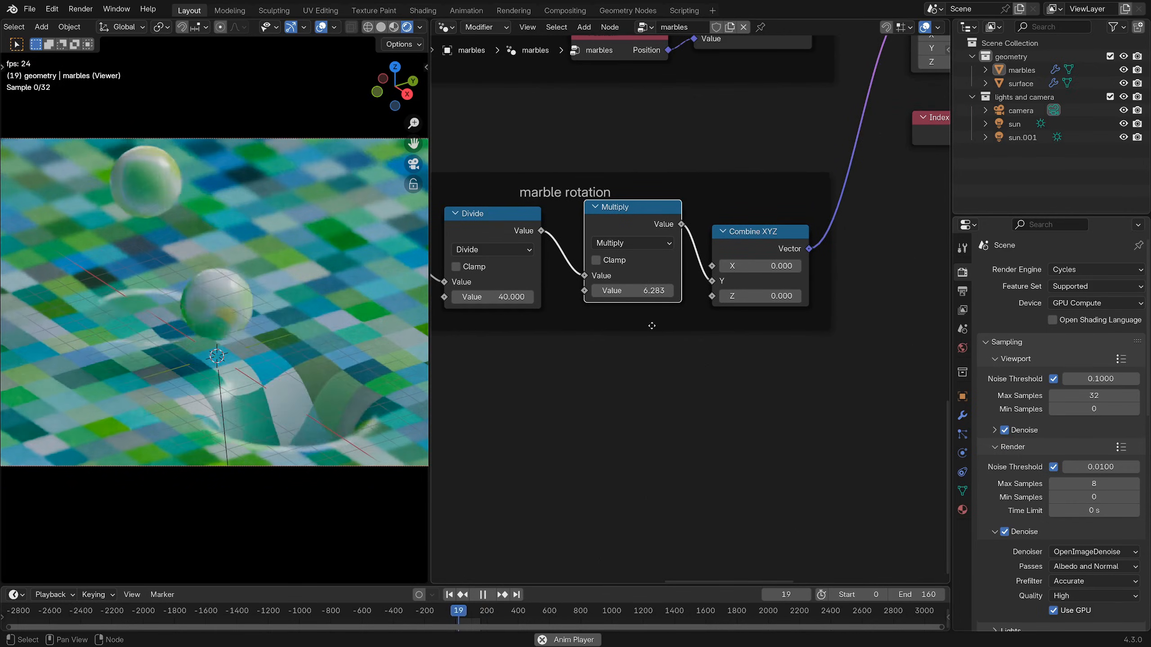
key("space")
- Nudge the Combine XYZ node in the marble rotation frame and trace its link to Instance on Points' Rotation input
middle_click_drag(485, 226, 611, 228)
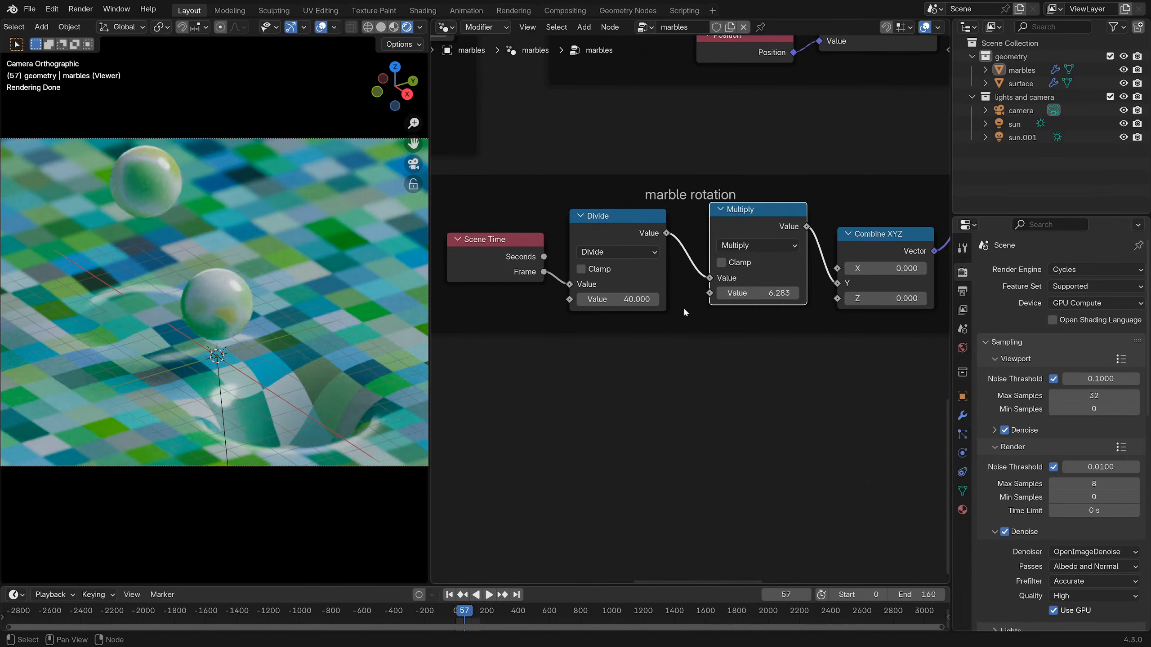
middle_click_drag(833, 378, 672, 415)
left_click_drag(712, 275, 710, 258)
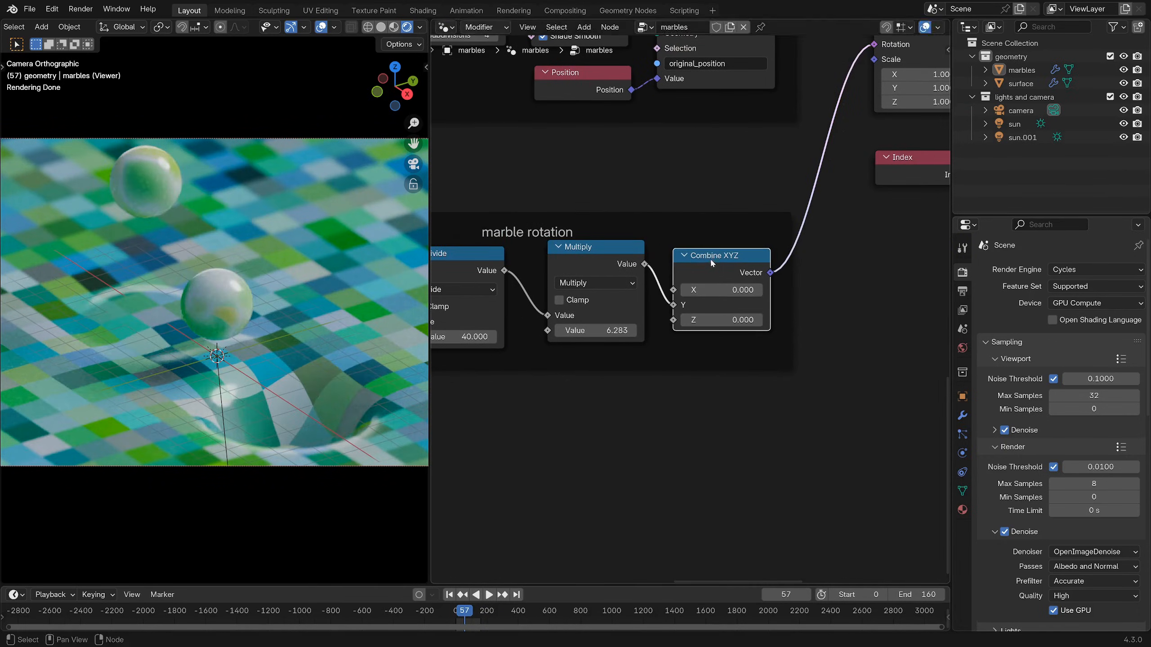
middle_click_drag(776, 267, 644, 447)
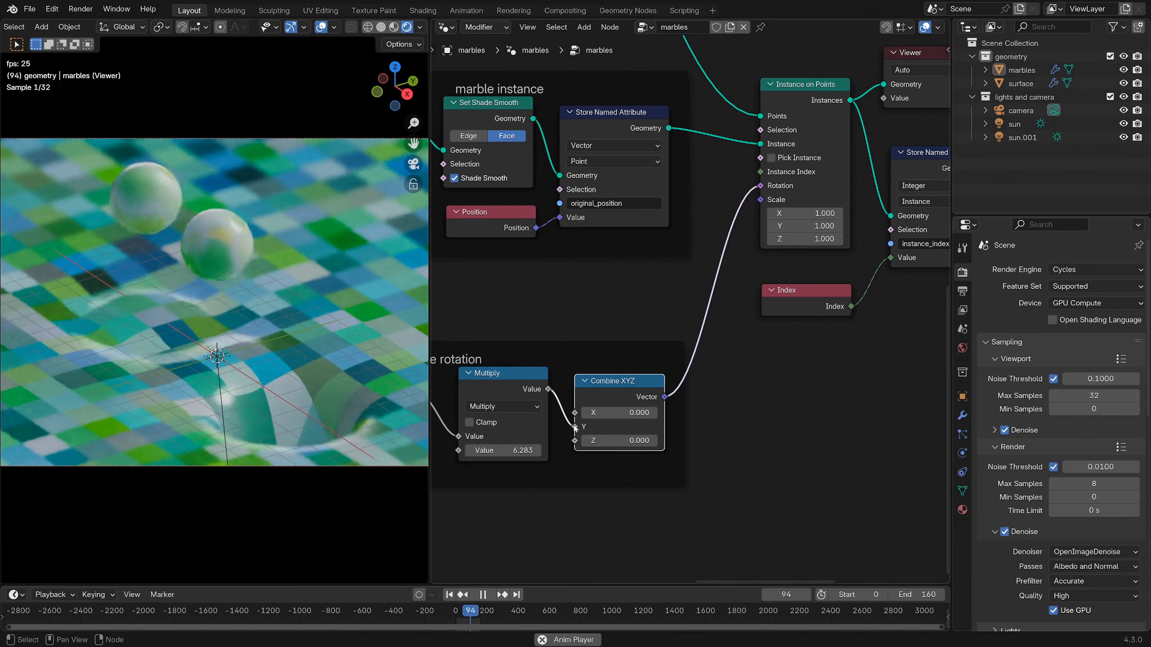
- Try the Multiply value on Combine XYZ's Z input during playback, return the link to Y and pause
left_click_drag(575, 426, 575, 441)
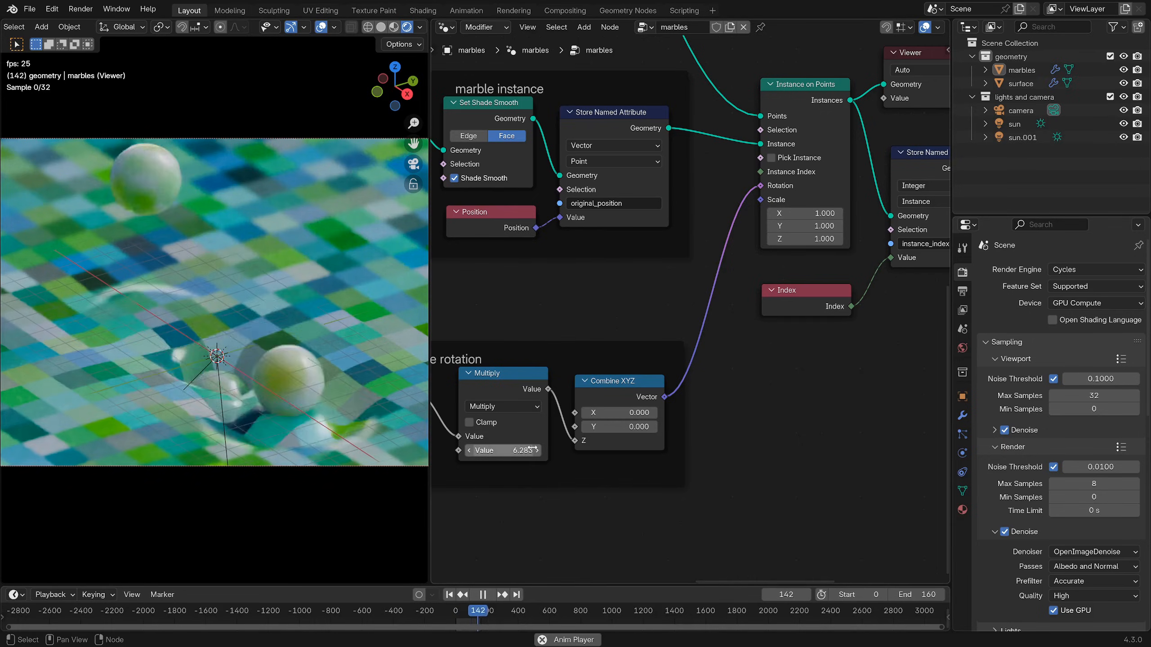
mouse_move(573, 441)
left_mouse_down()
mouse_move(574, 413)
mouse_move(539, 395)
mouse_move(574, 427)
left_mouse_up()
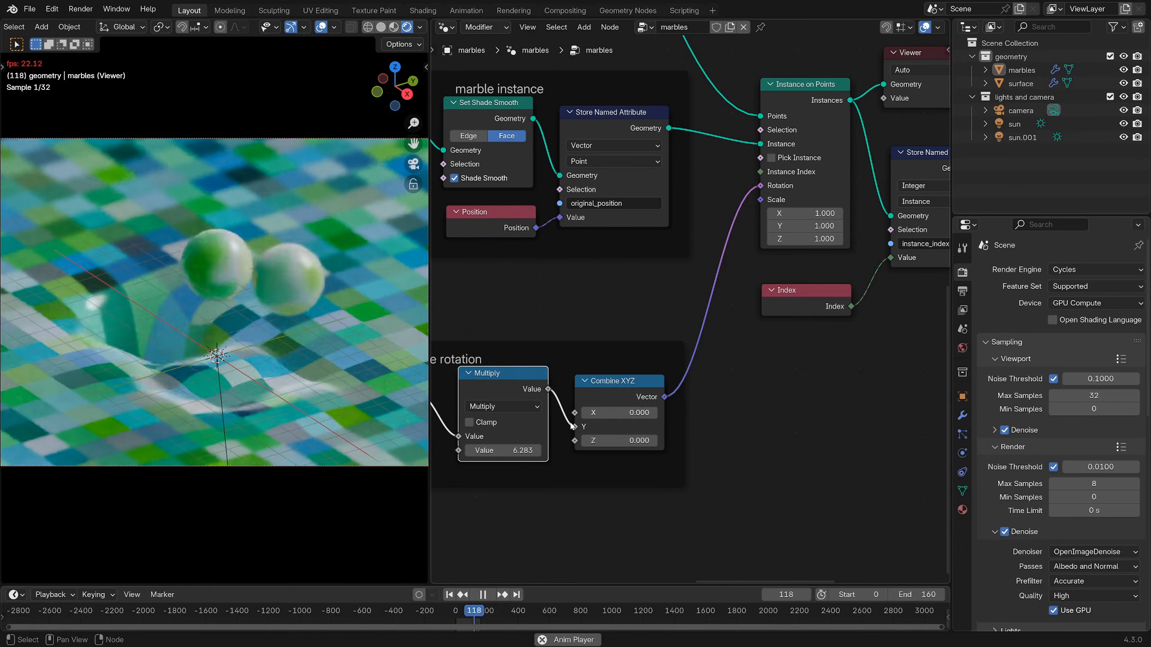
key("space")
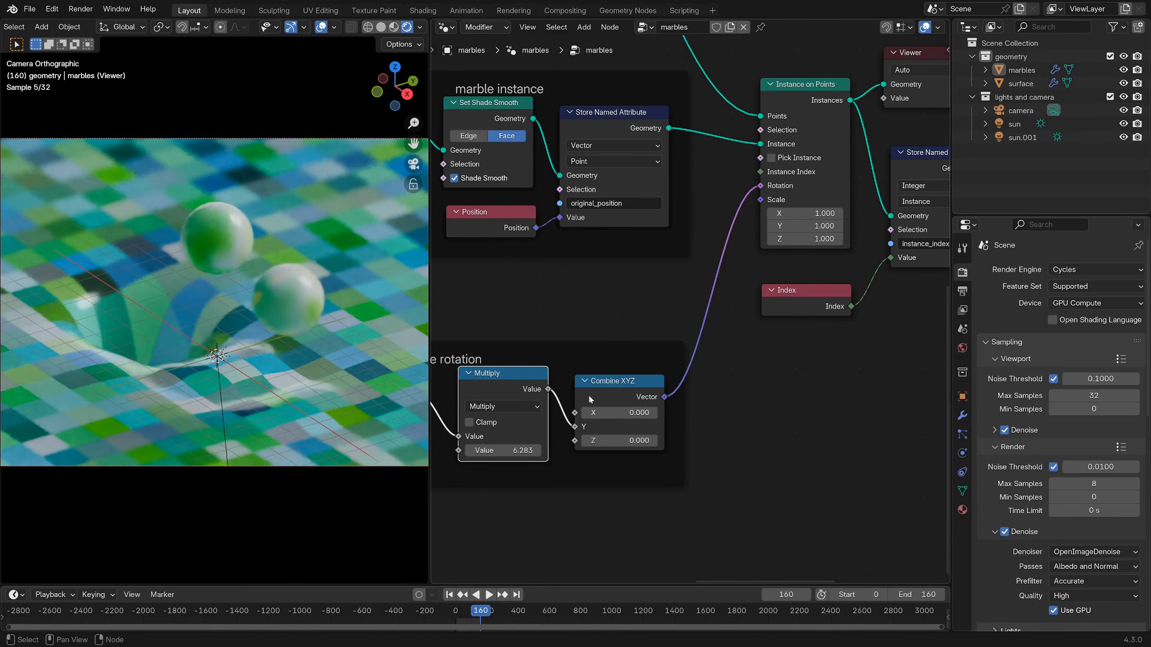
- Move the Index node slightly up beneath Instance on Points and review its link into the instance_index attribute
scroll(780, 346, "down", 4)
middle_click_drag(781, 347, 681, 356)
scroll(770, 409, "up", 4)
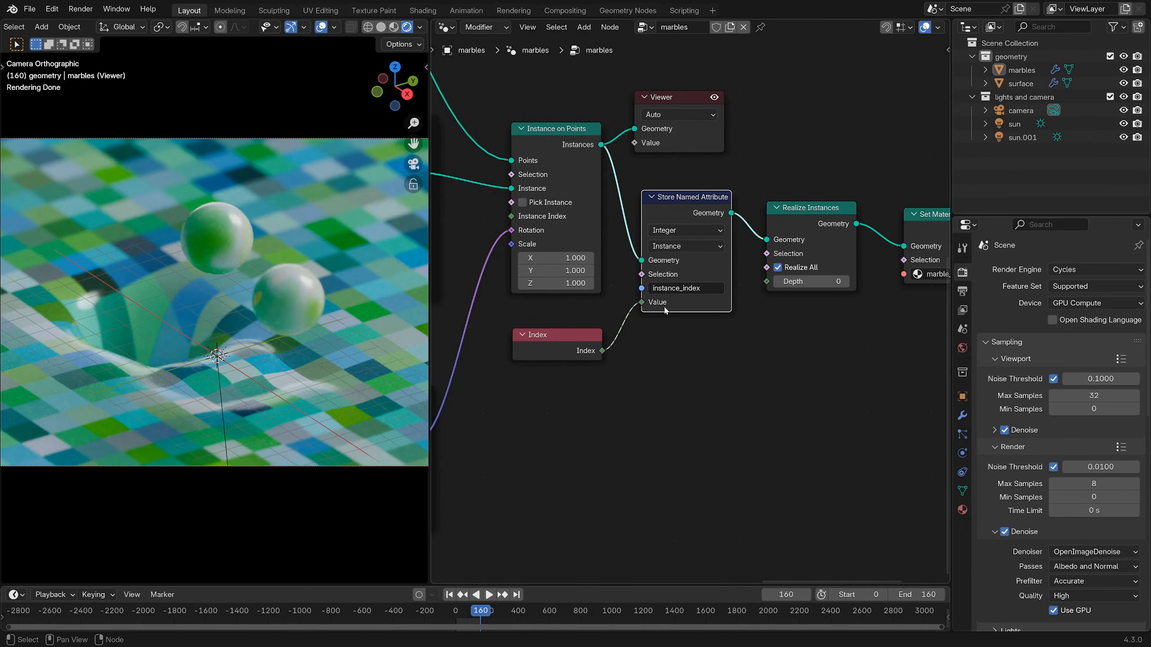
left_click_drag(561, 344, 557, 335)
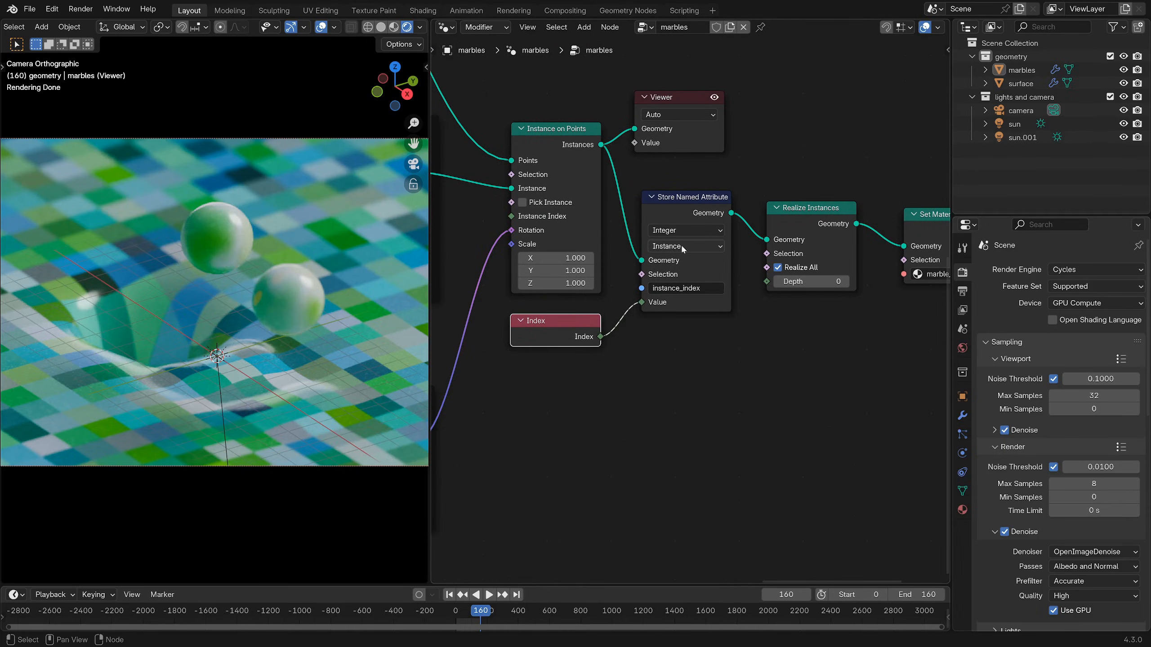
- Compare marble playback with Index unlinked from the instance_index attribute, reconnect it to Value and pause
key("space")
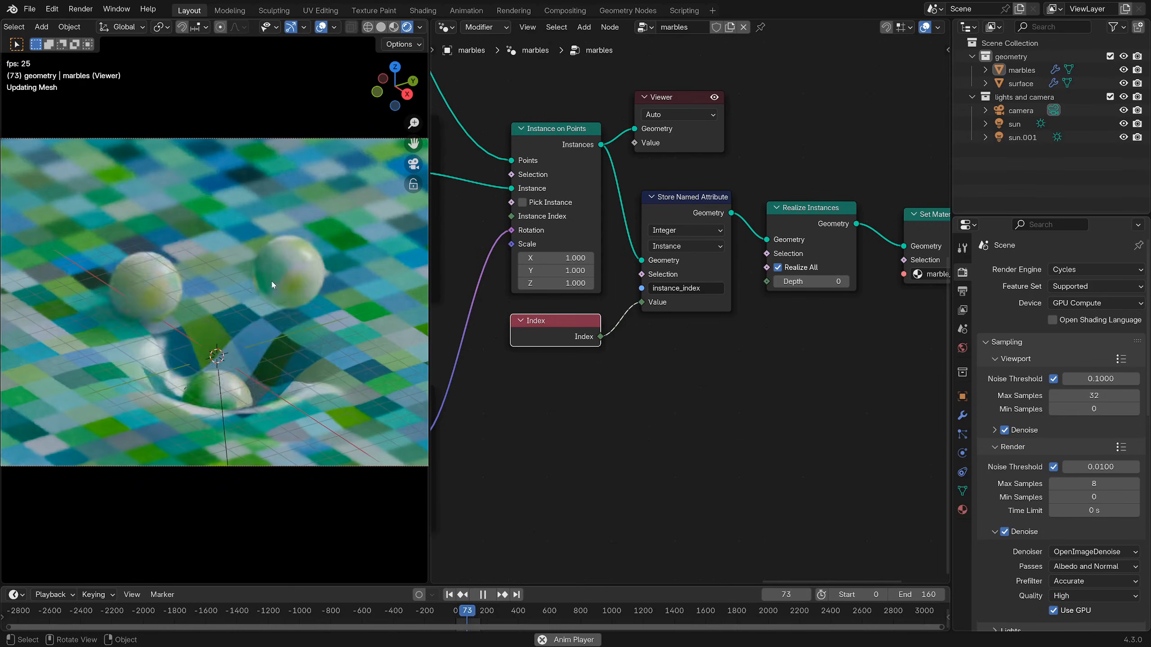
key("space")
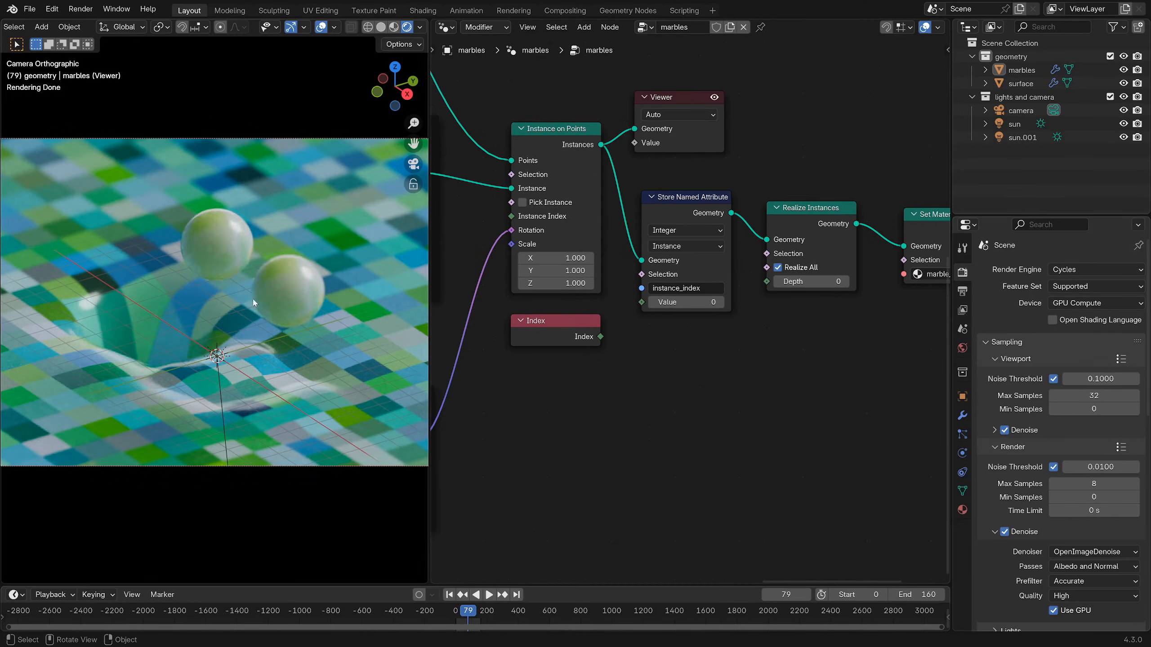
key("space")
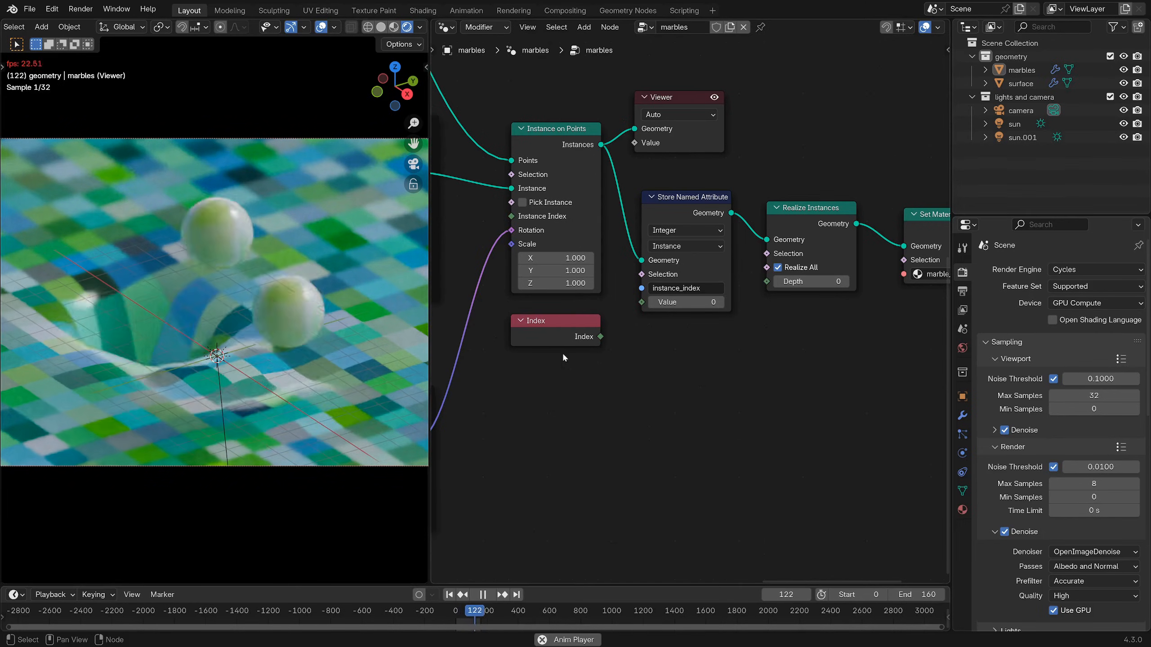
left_click_drag(601, 336, 642, 302)
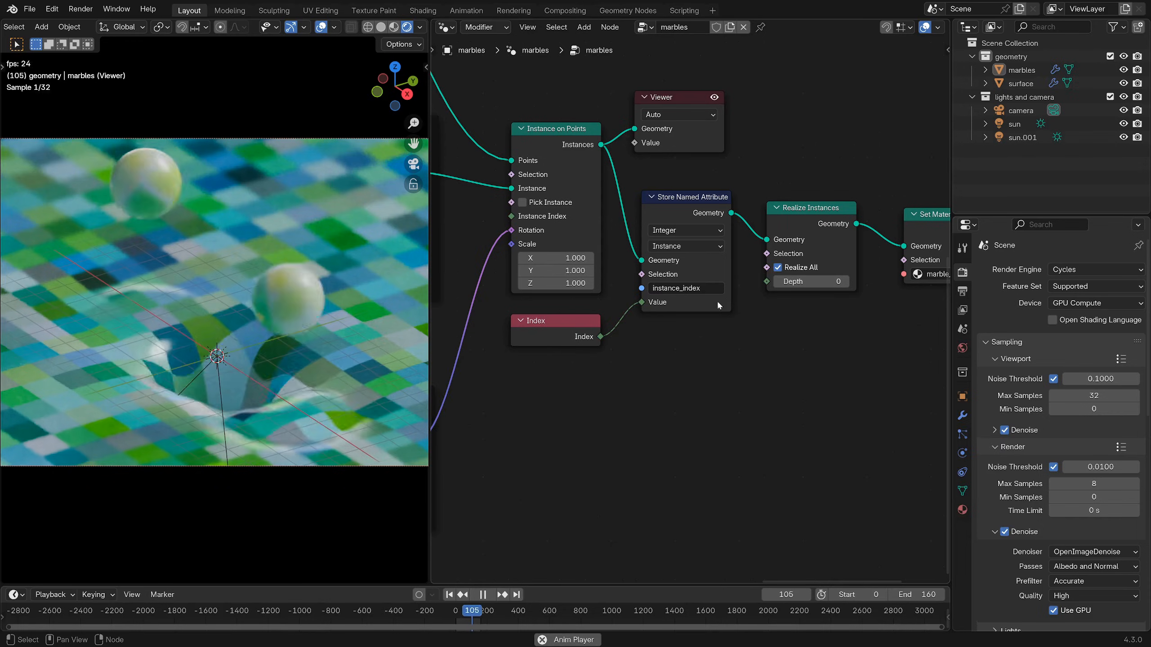
key("space")
- Mute the Realize Instances node to test its effect on the surface during playback, unmute it and pause
middle_click_drag(794, 210, 664, 215)
middle_click_drag(672, 151, 632, 173)
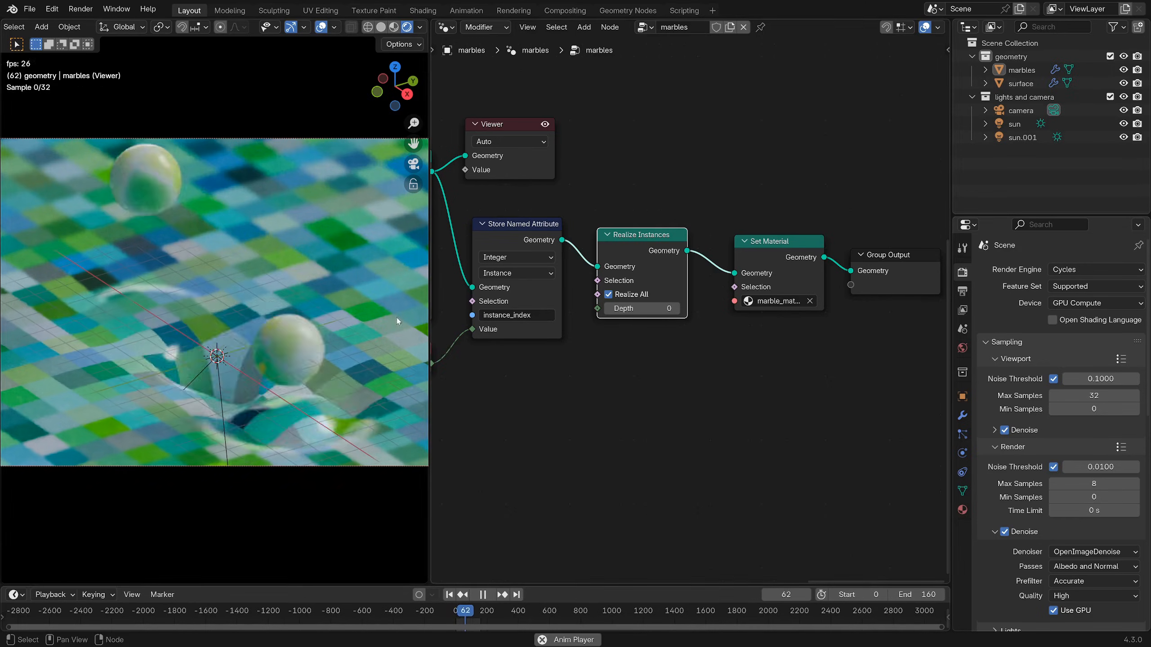
key("space")
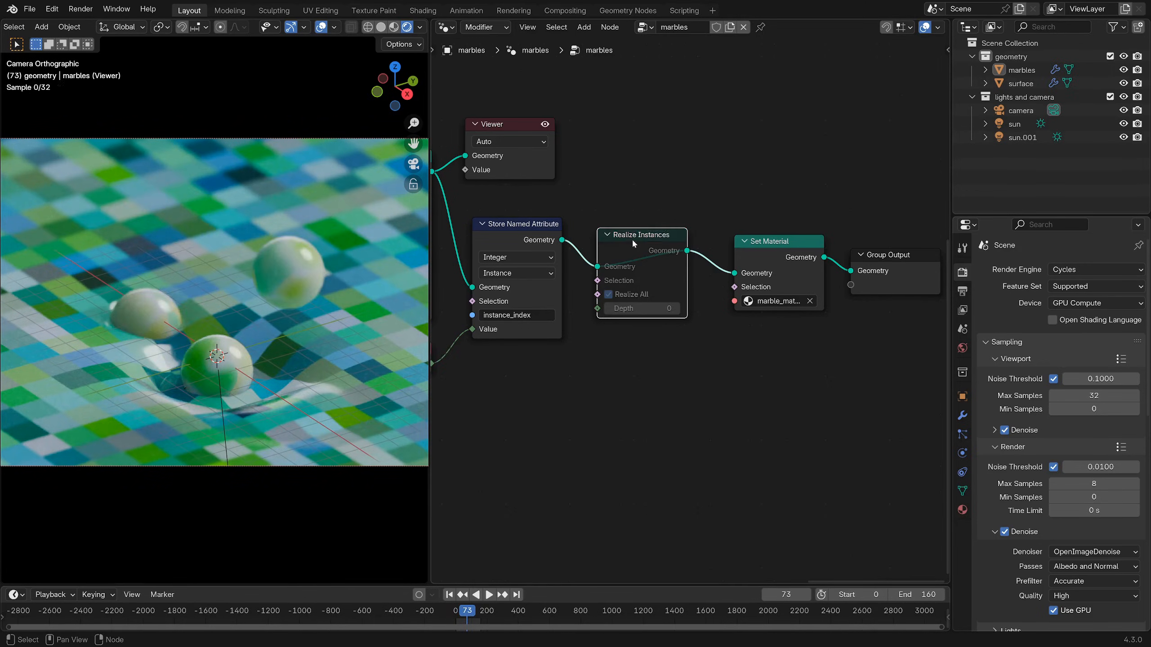
key("ctrl+shift+space")
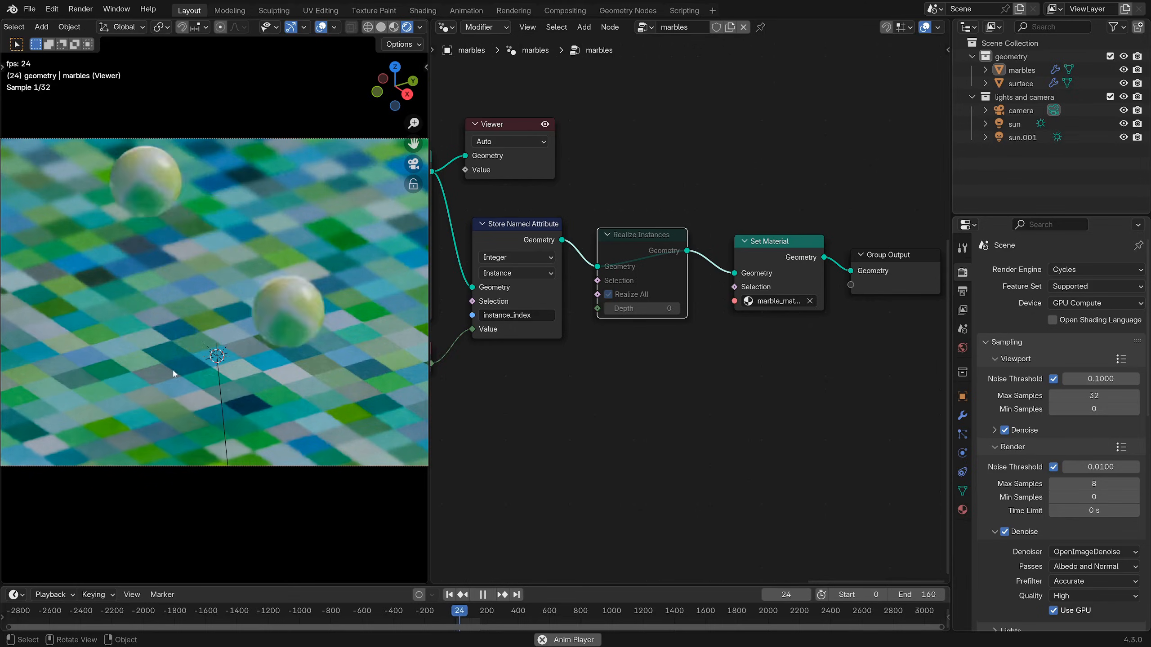
key("m")
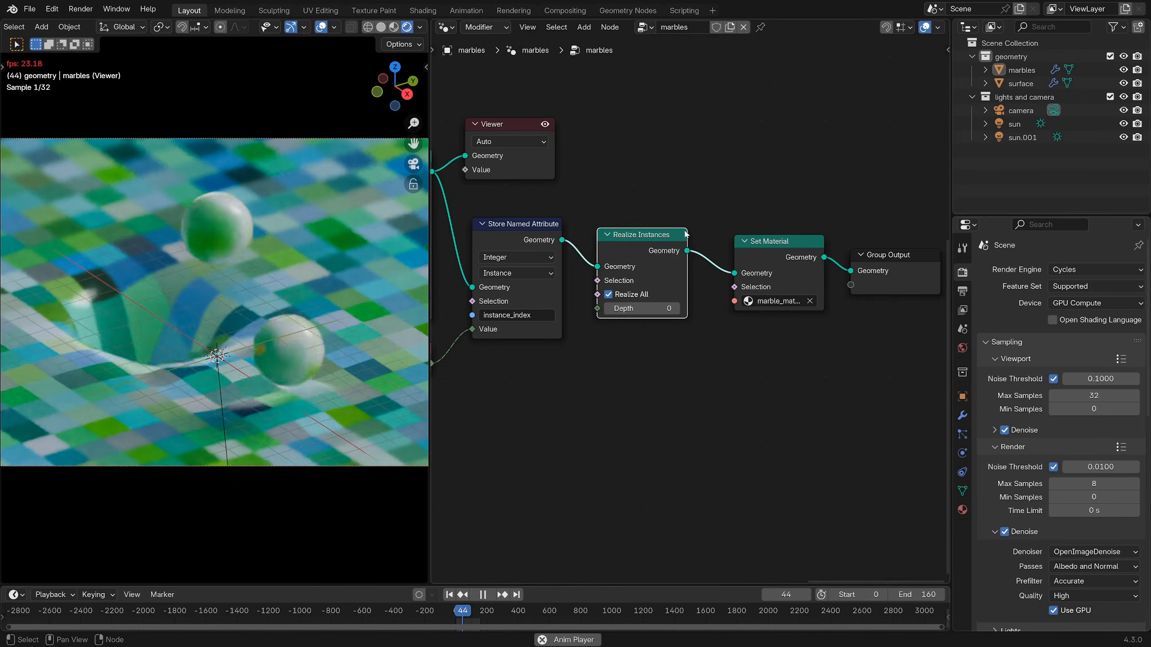
key("space")
- Select the Set Material node and inspect its marble_material assignment and link to Group Output
left_click(779, 247)
middle_click_drag(817, 300, 743, 297)
scroll(742, 297, "up", 3)
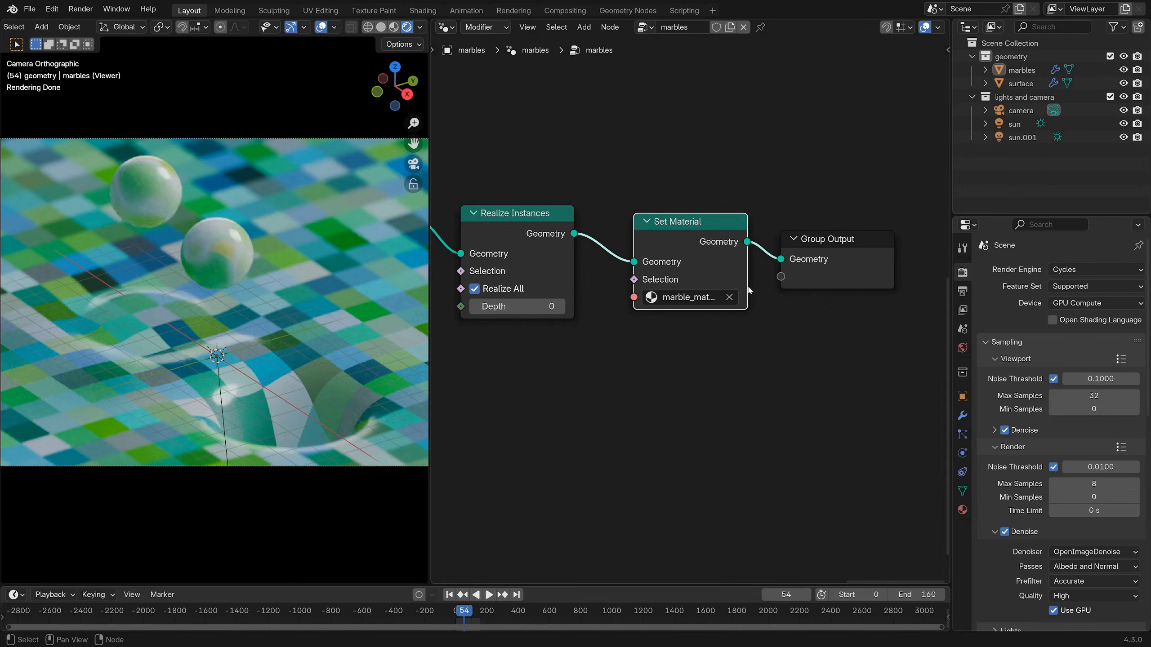
scroll(717, 238, "down", 7)
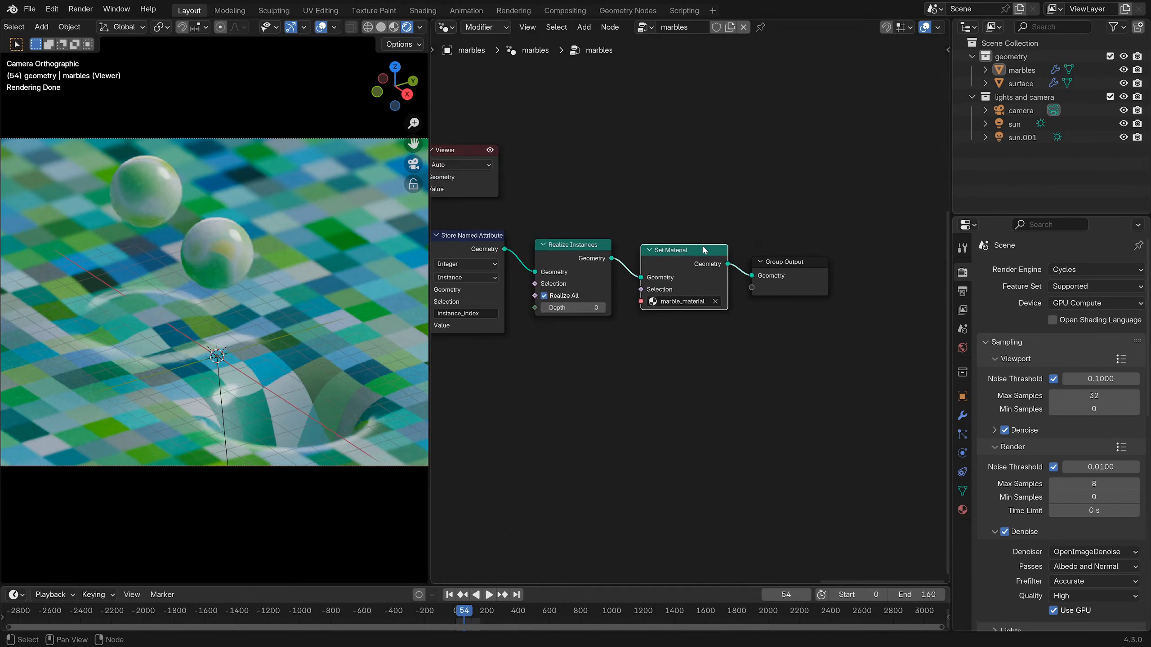
- Maximize the node editor to examine the complete marbles node tree, and restore the layout
scroll(751, 266, "left", 5, "ctrl")
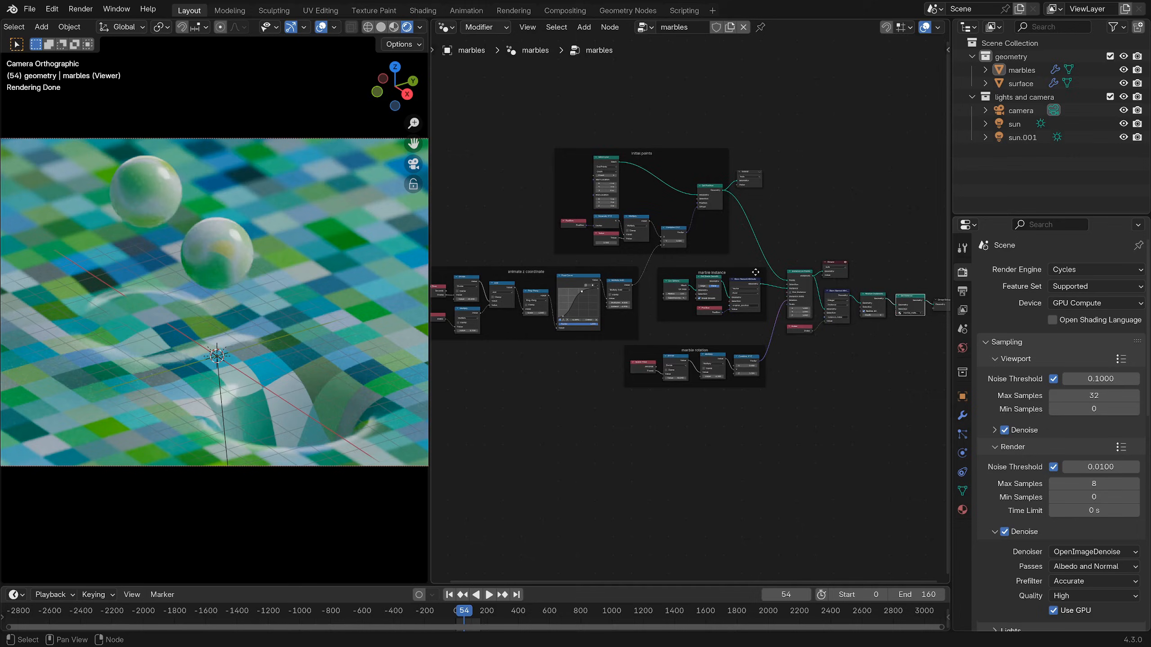
key("ctrl+space")
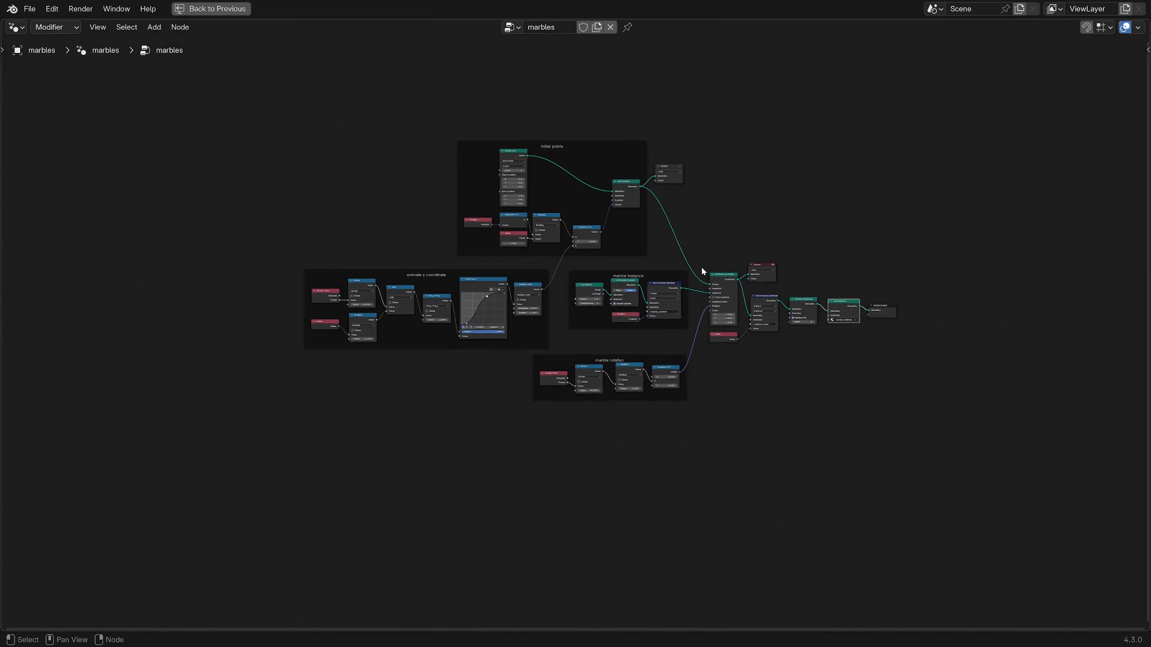
scroll(701, 268, "up", 3)
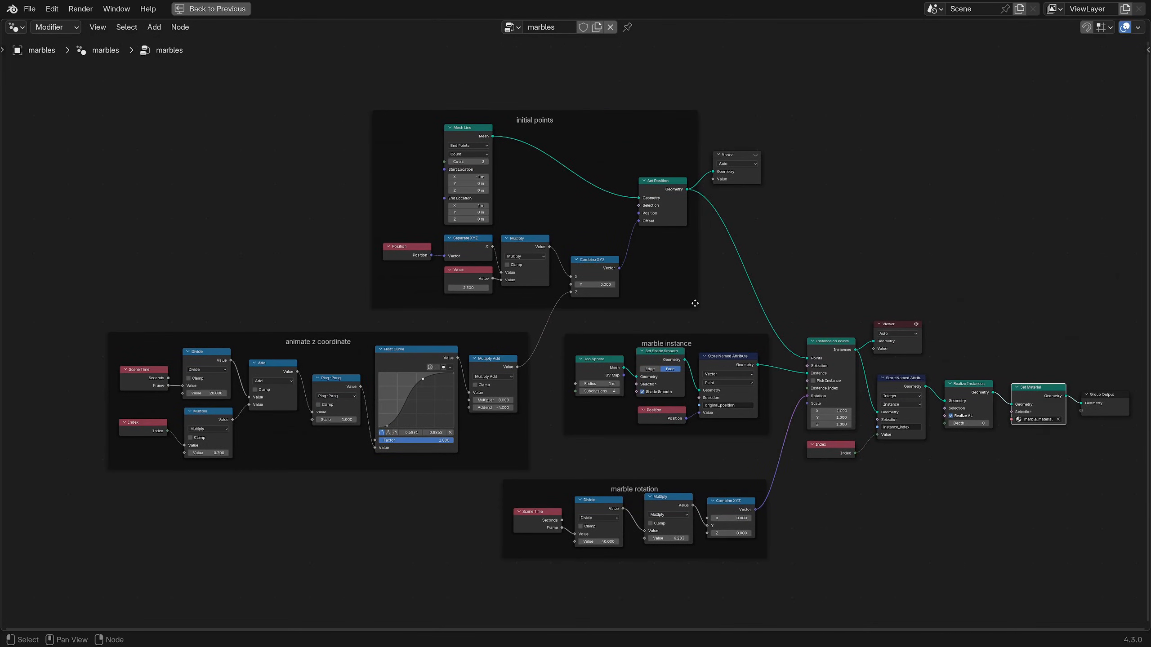
key("ctrl+space")
- Select the surface object and inspect the Grid node at the start of its node tree
left_click(1022, 85)
scroll(478, 337, "down", 10)
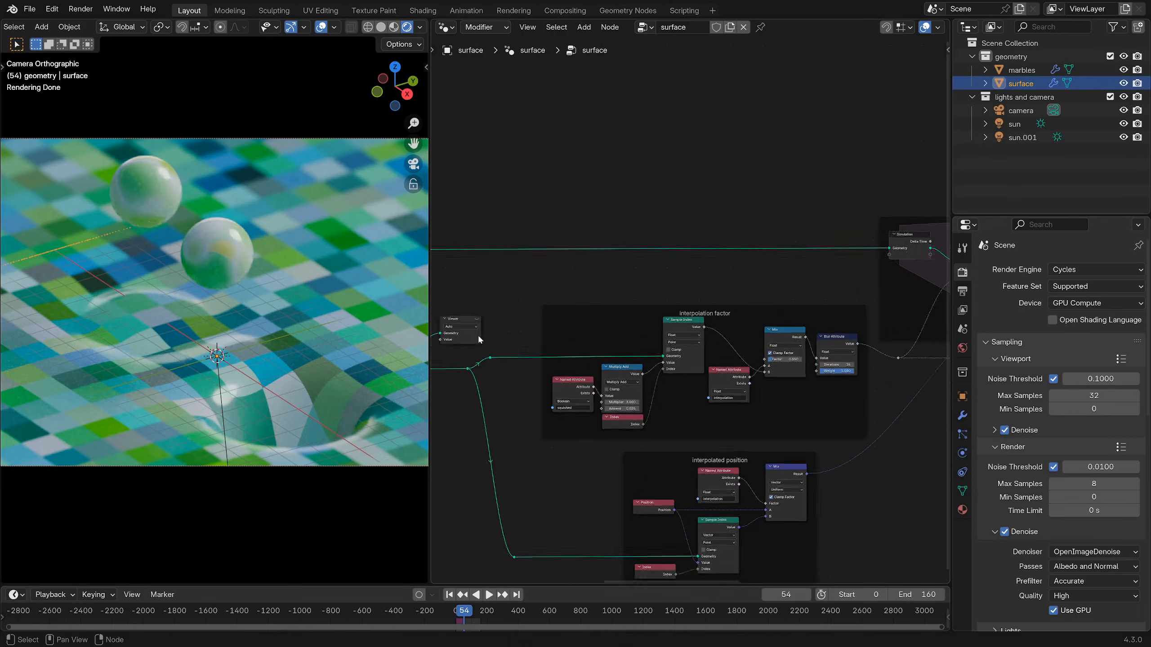
scroll(730, 333, "down", 5)
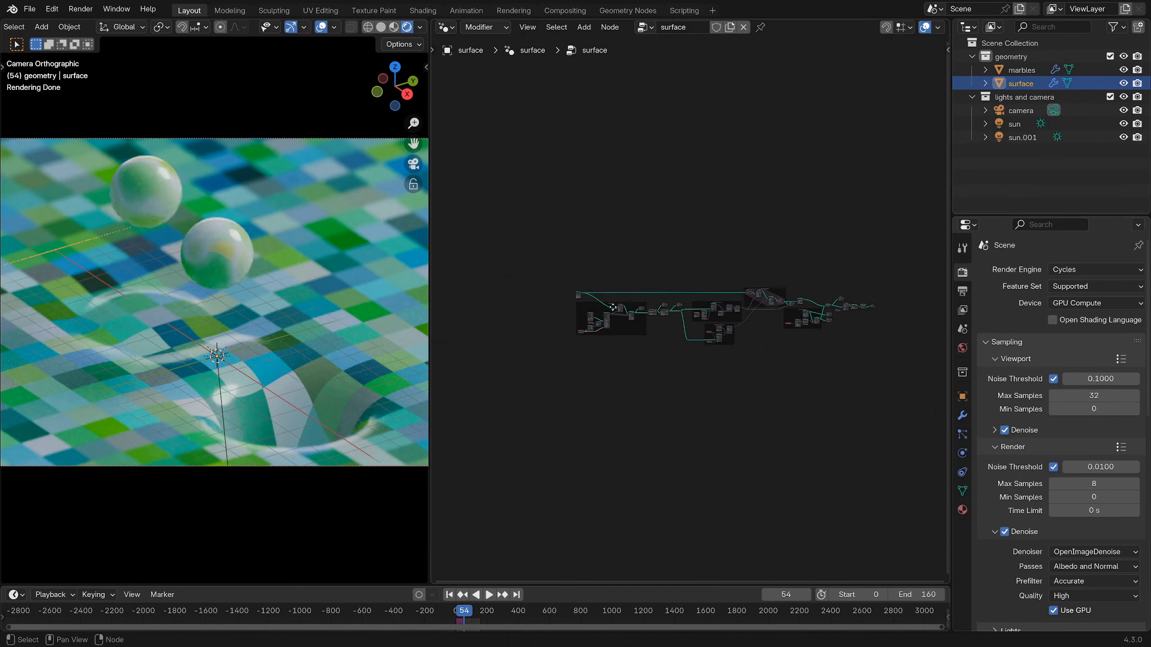
scroll(613, 308, "up", 10)
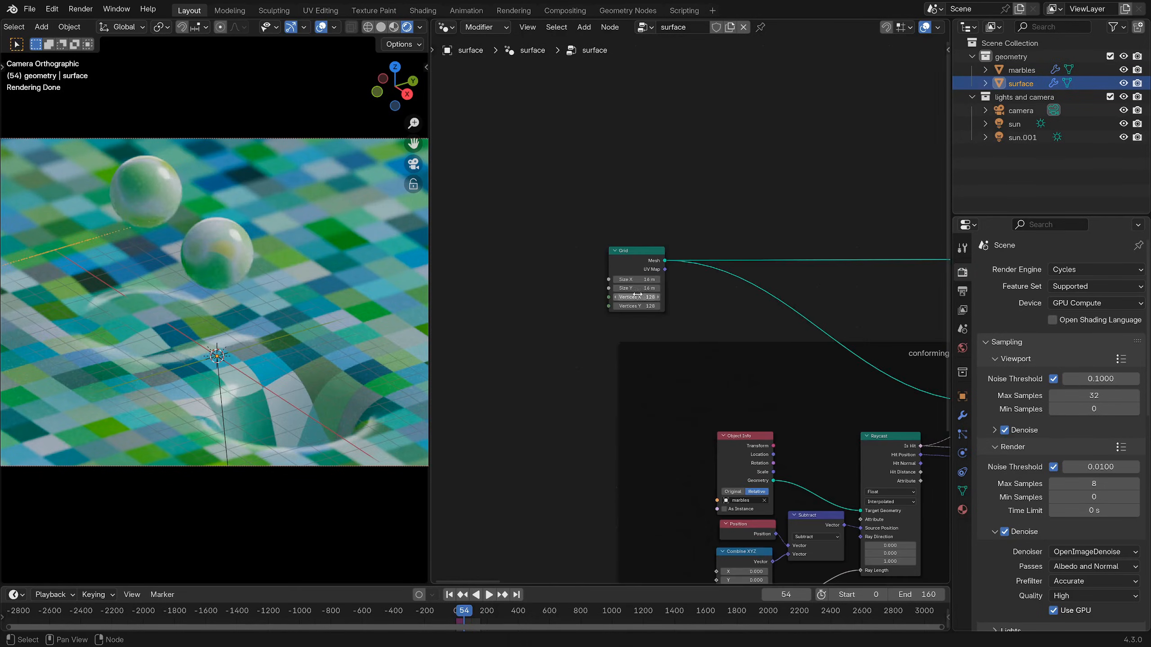
scroll(620, 266, "up", 3)
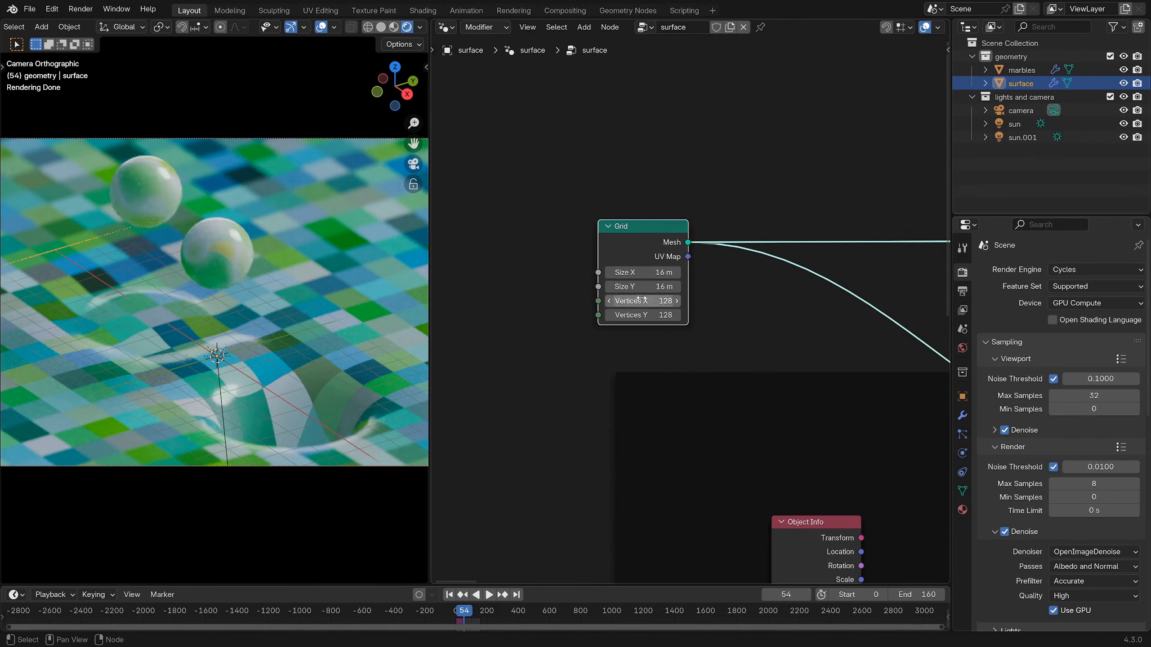
- Bring the surface tree's conforming frame into focus and switch the camera viewport to solid shading
scroll(657, 326, "down", 6)
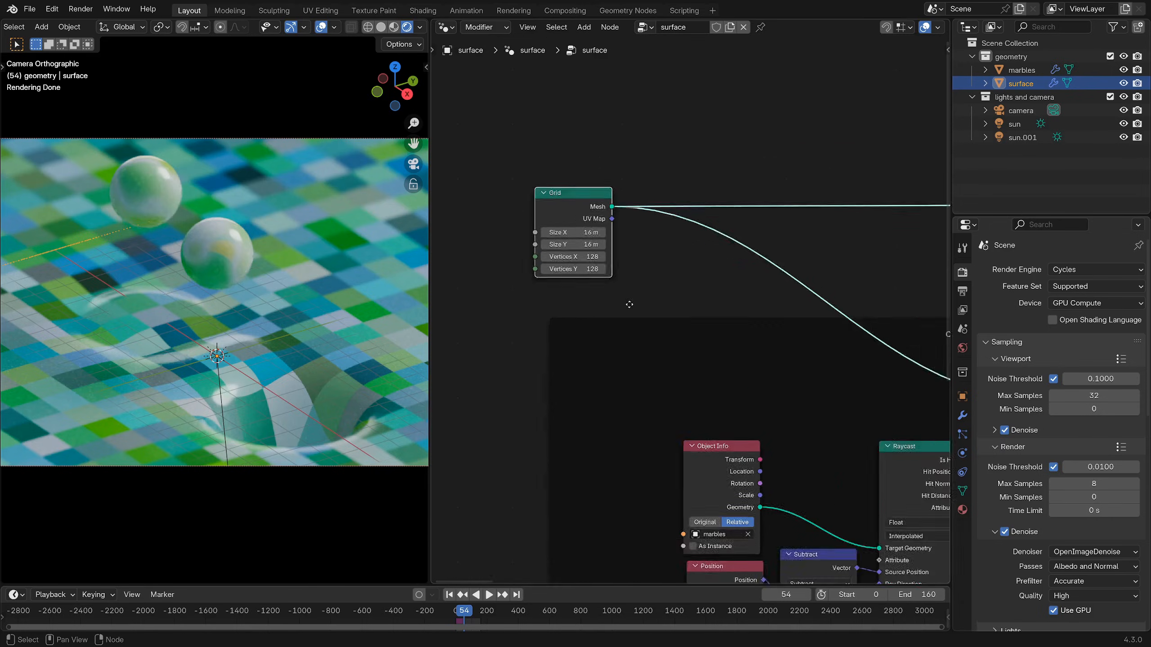
scroll(606, 243, "down", 2)
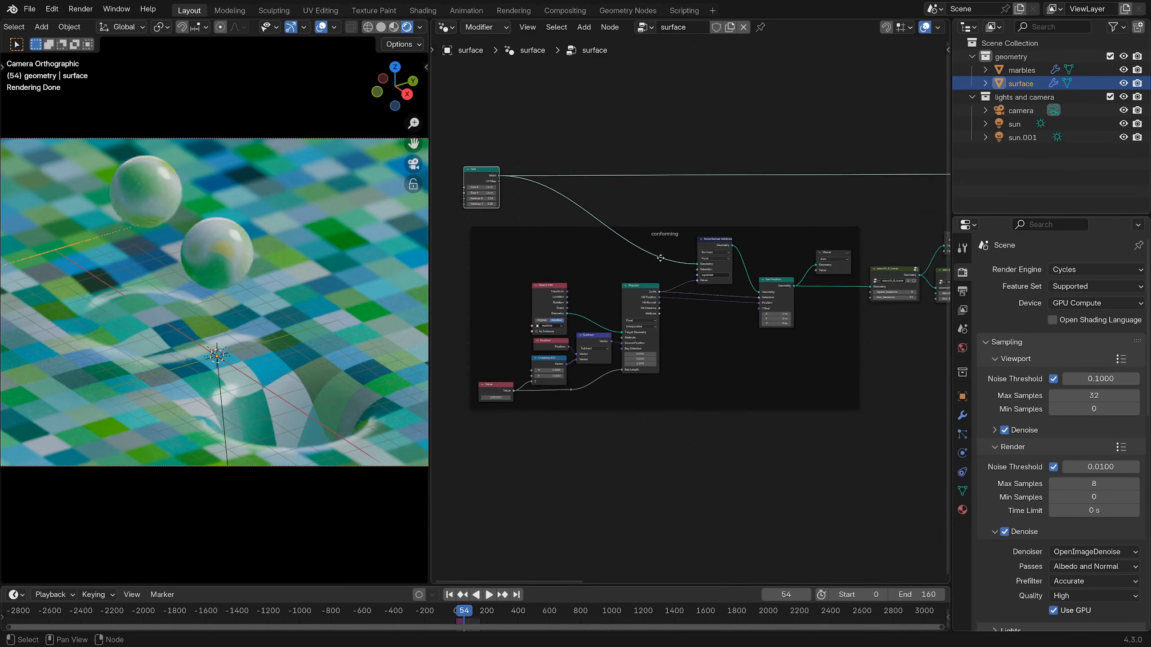
left_click(447, 370)
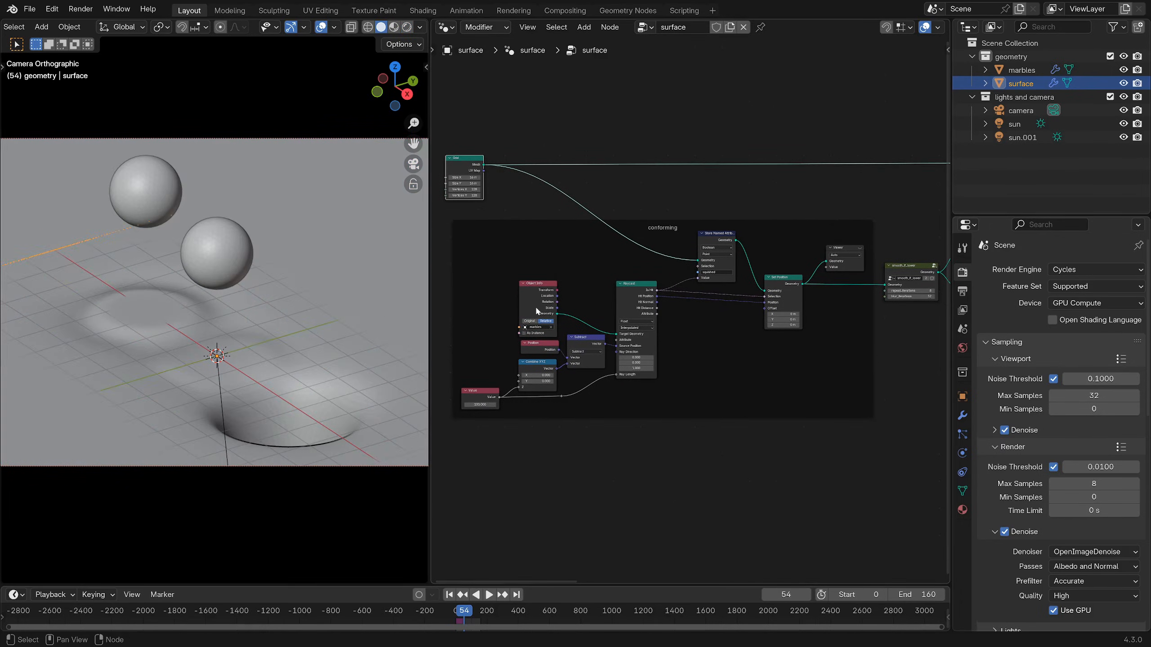
- Activate the Viewer node after Set Position and play the animation while examining the surface from several angles
left_click_drag(658, 221, 651, 225)
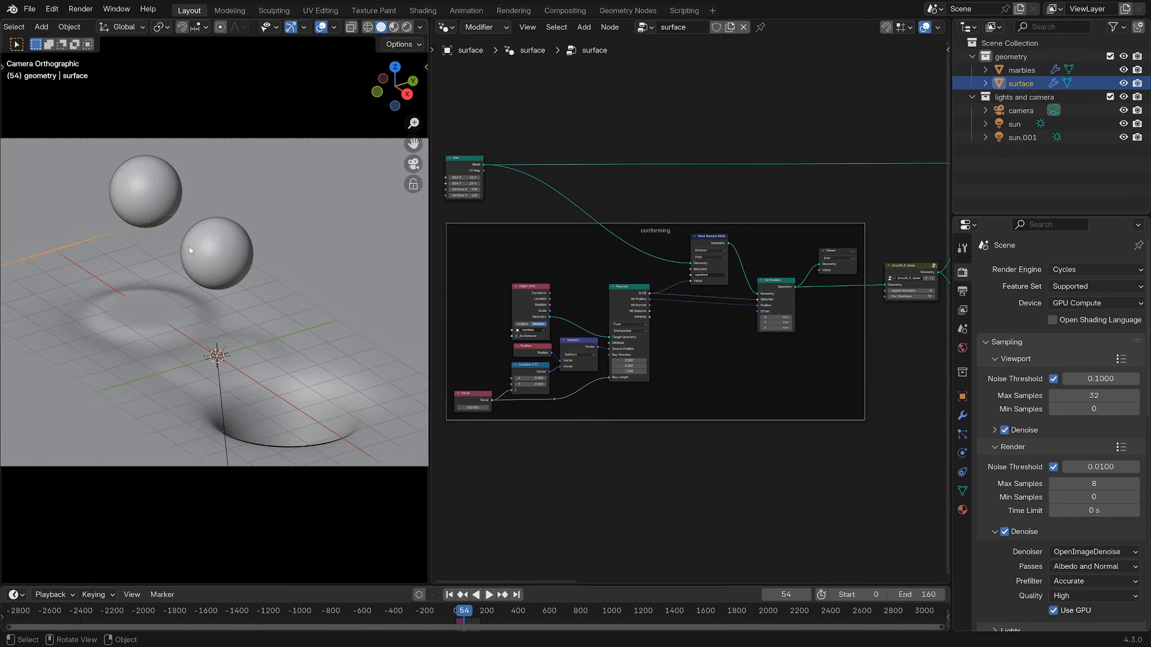
left_click(854, 256)
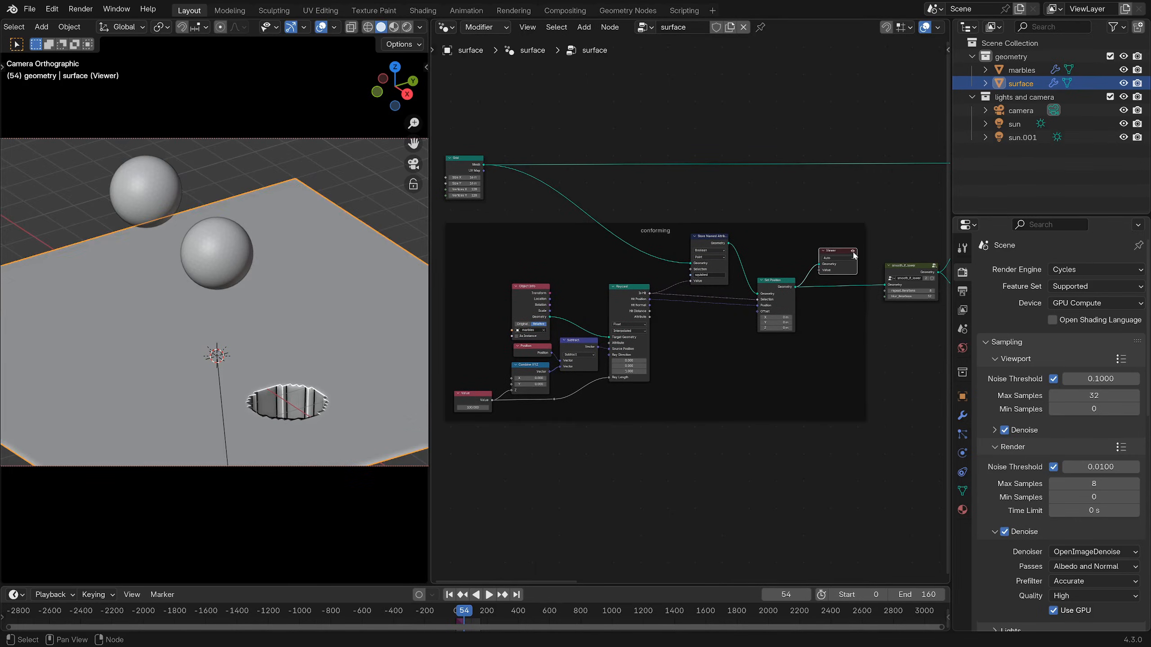
key("space")
middle_click_drag(182, 381, 254, 322)
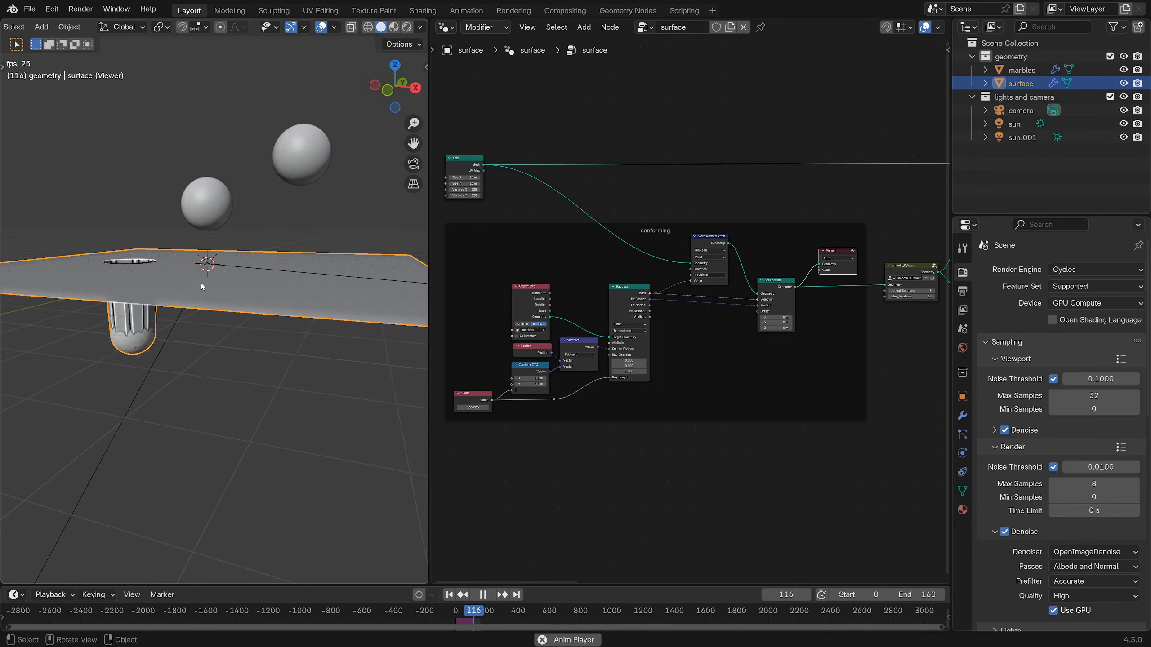
middle_click_drag(202, 287, 256, 315)
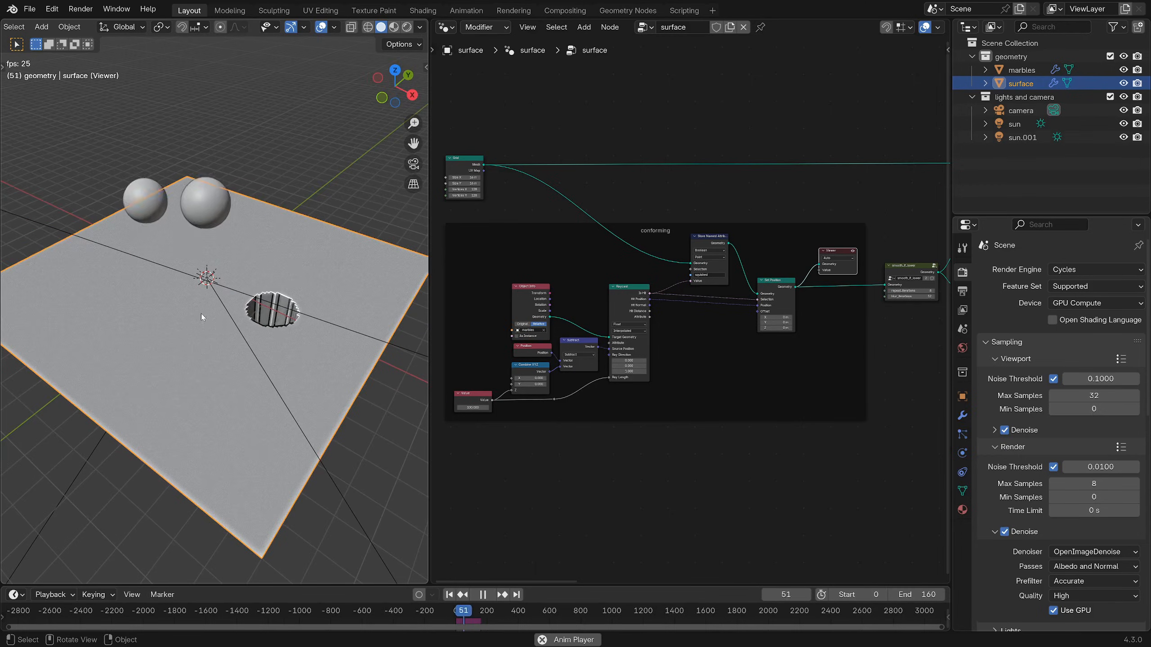
middle_click_drag(212, 246, 185, 229)
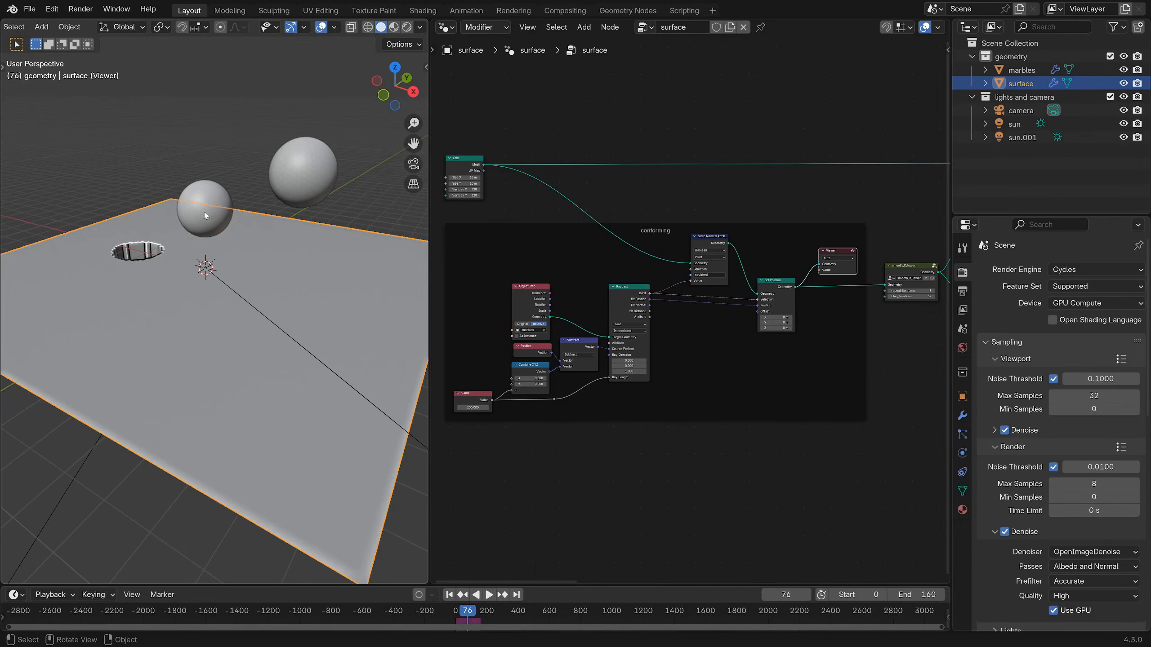
- Examine the Raycast node and its marbles Object Info input, and show the scene in front orthographic view
scroll(534, 300, "up", 6)
middle_click_drag(594, 284, 691, 190)
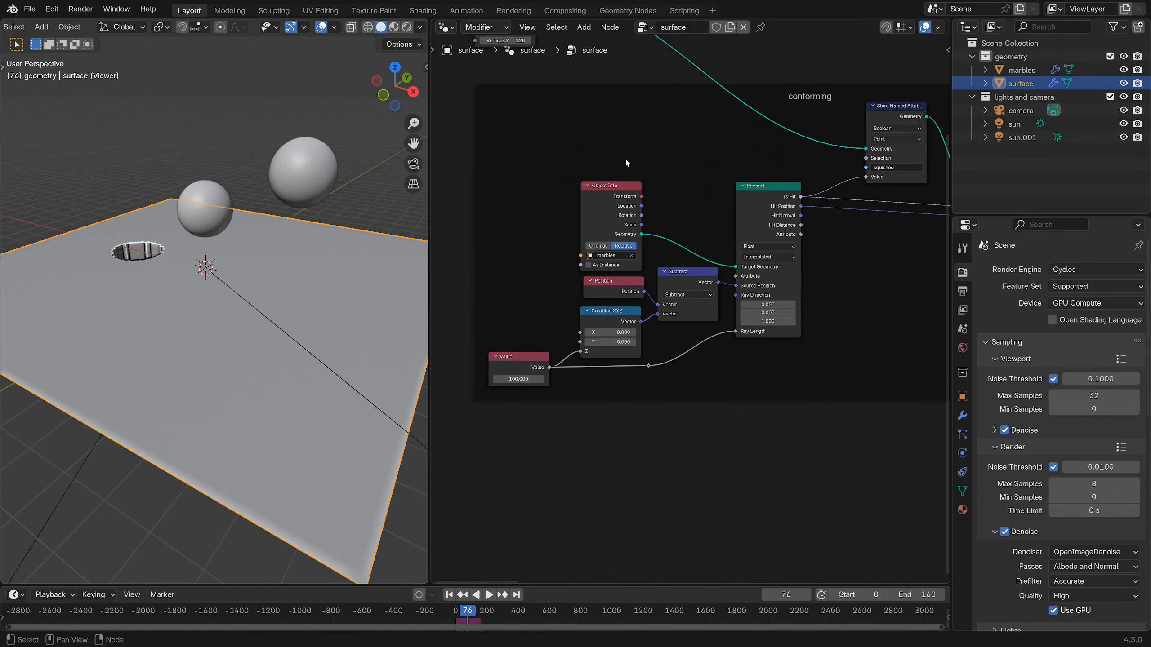
left_click_drag(604, 216, 604, 213)
scroll(606, 225, "up", 1)
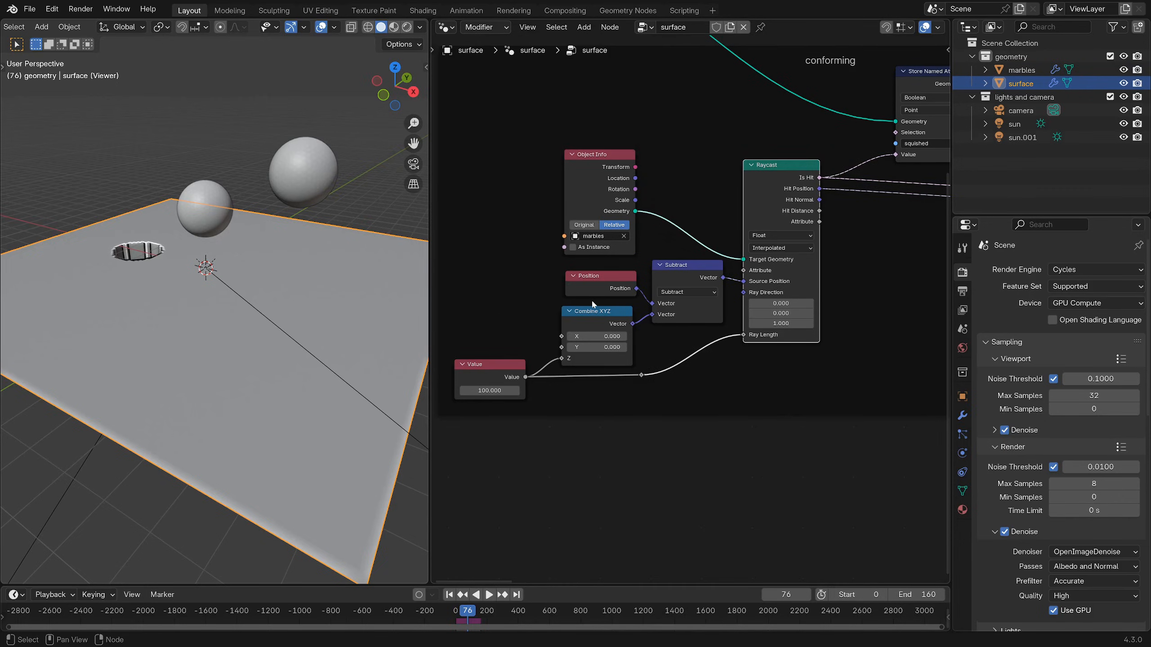
scroll(225, 324, "down", 5)
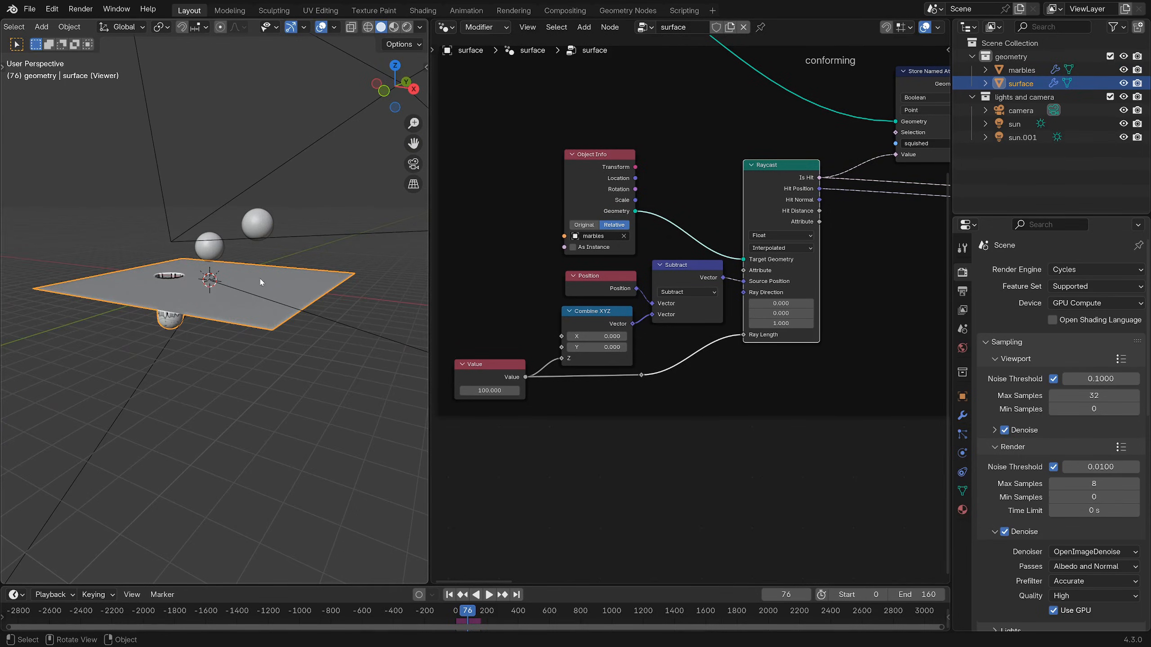
middle_click_drag(260, 279, 202, 452)
key("KP_1")
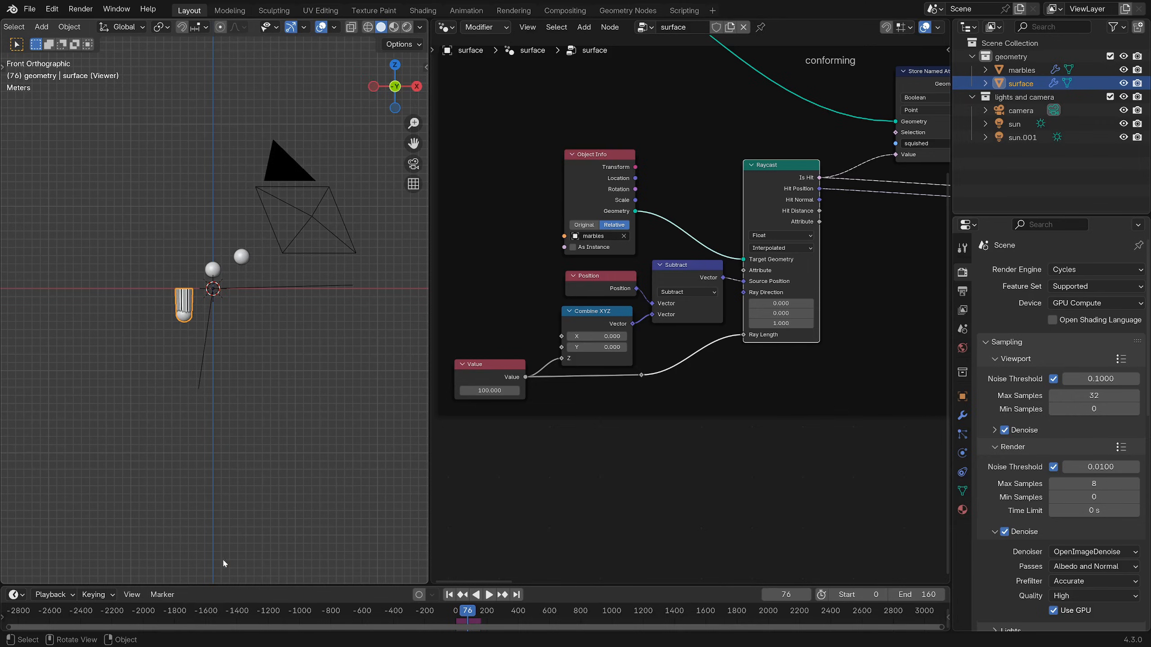
- Inspect the Object Info, Subtract and Value nodes that feed the Raycast in the conforming frame
middle_click_drag(806, 172, 625, 170)
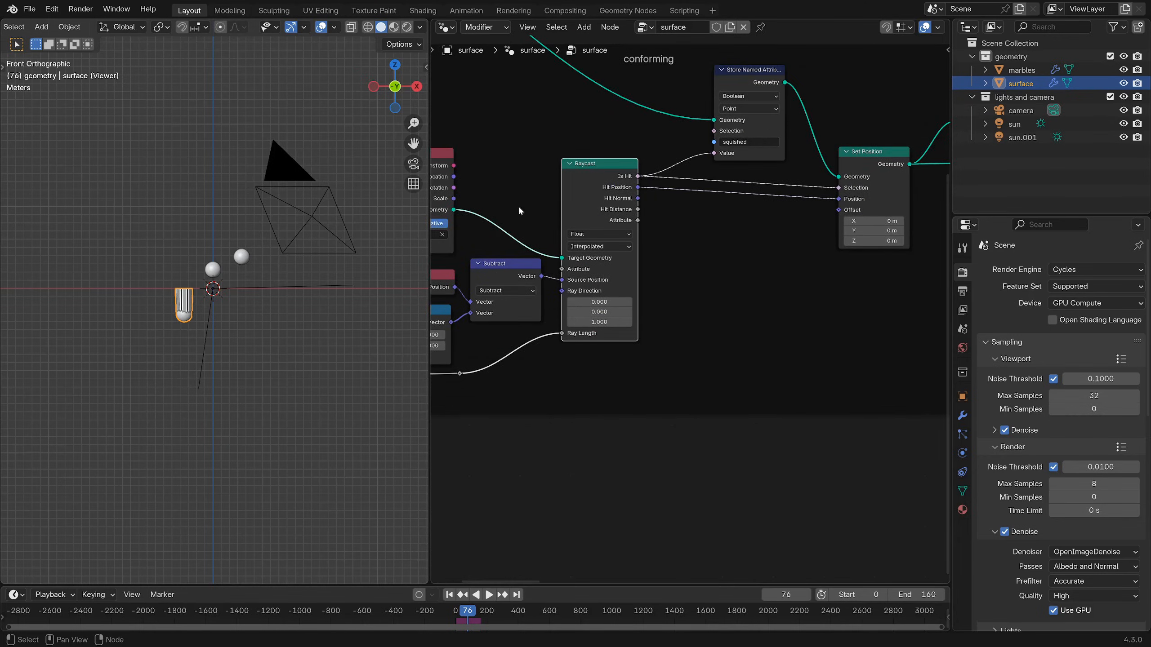
middle_click_drag(520, 211, 673, 179)
left_click(565, 141)
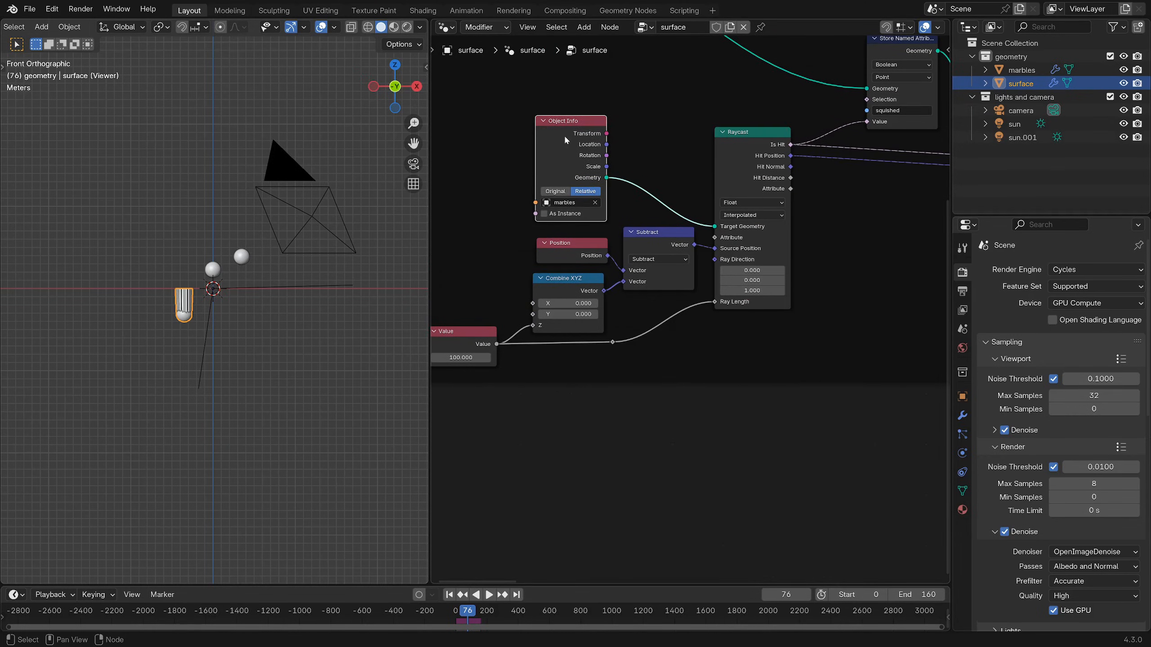
left_click(661, 237)
scroll(511, 339, "up", 1)
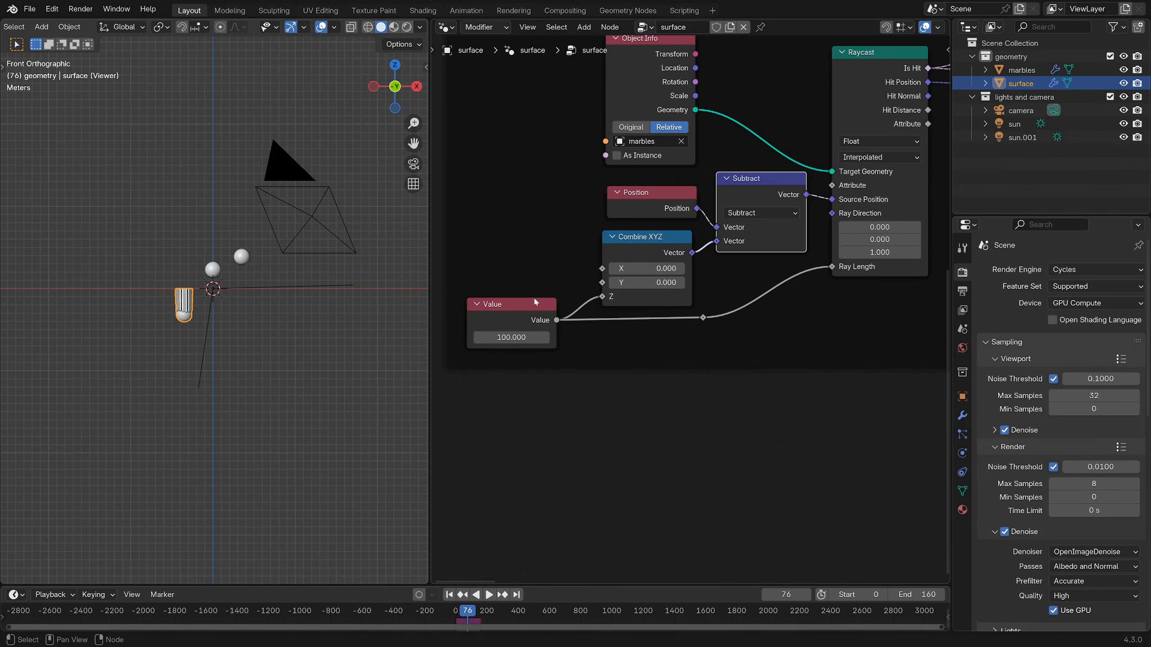
left_click(512, 320)
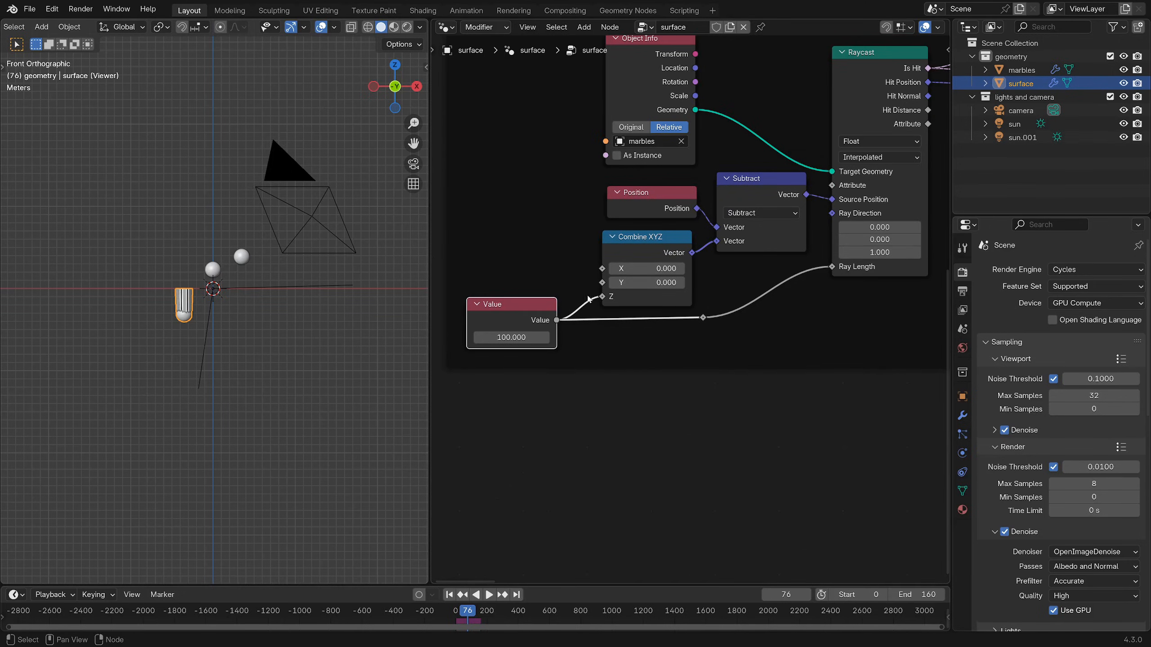
- Trace the Raycast's Source Position through the Position, Combine XYZ and Subtract nodes
middle_click_drag(675, 203, 563, 214)
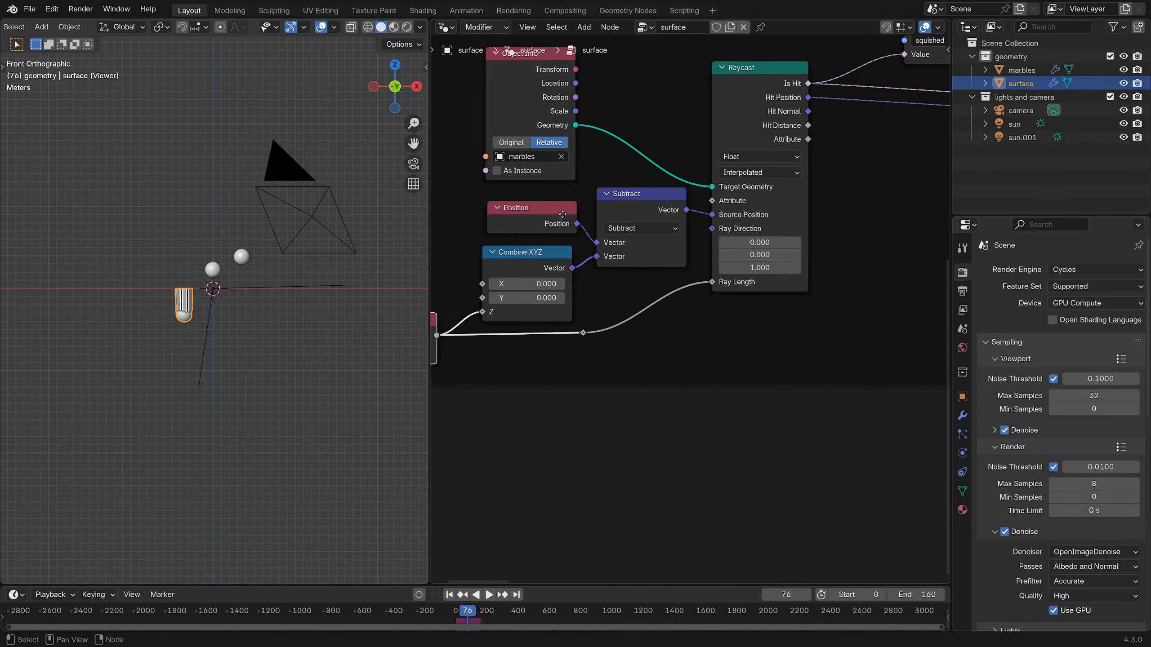
left_click(522, 209)
mouse_move(204, 278)
middle_mouse_down()
mouse_move(162, 314)
mouse_move(210, 284)
middle_mouse_up()
middle_click_drag(437, 333, 596, 306)
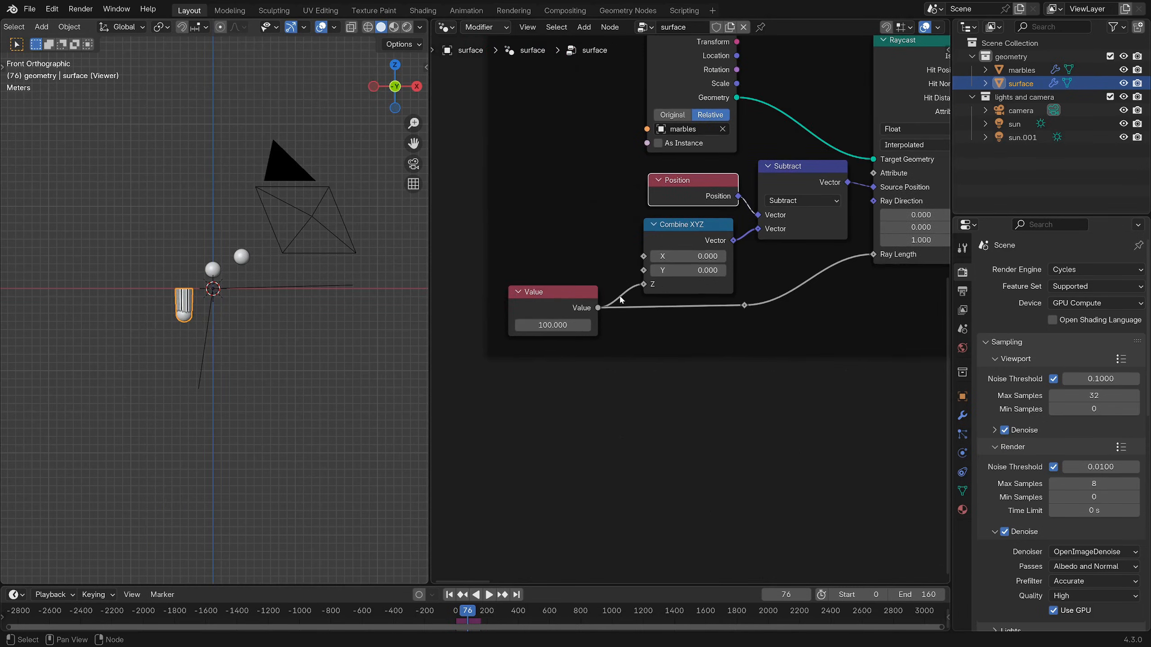
left_click(669, 285)
left_click(801, 170)
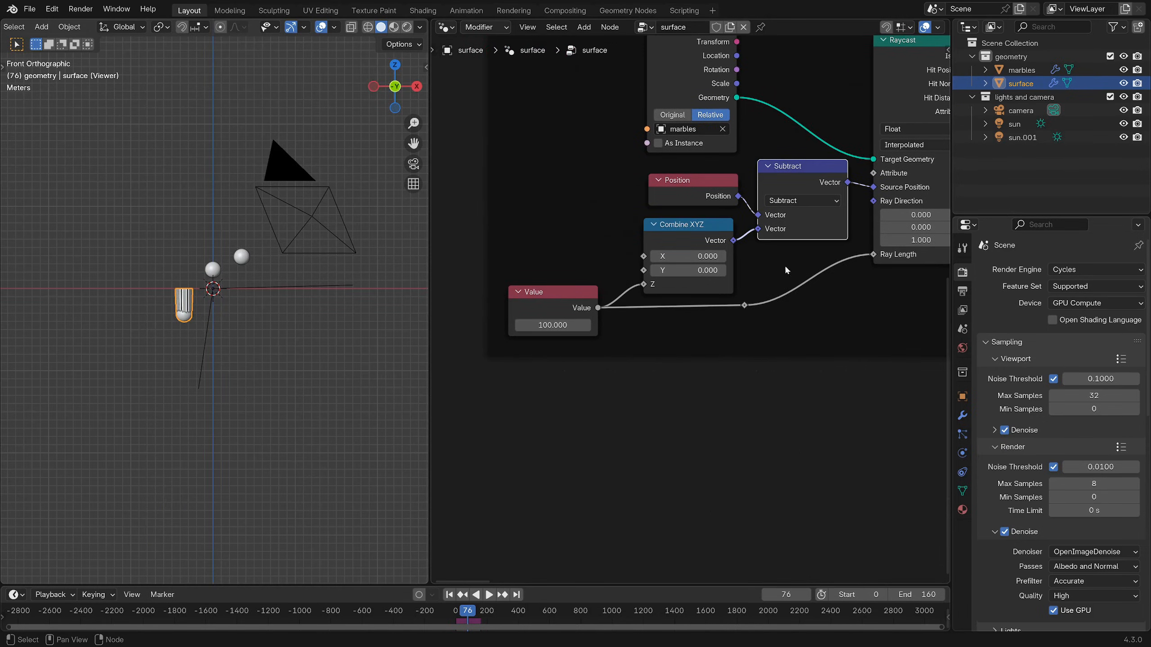
- Select the Value node and examine its link to the Raycast's Ray Length alongside the marbles in front view
middle_click_drag(785, 271, 696, 263)
scroll(256, 401, "down", 2)
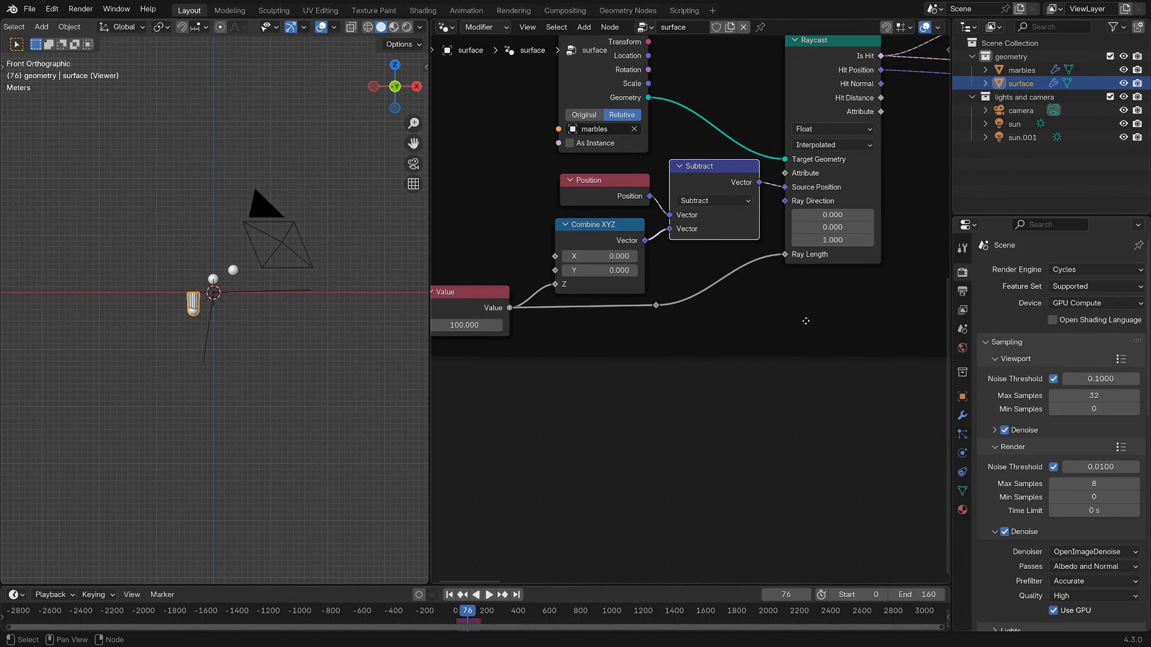
middle_click_drag(806, 321, 773, 350)
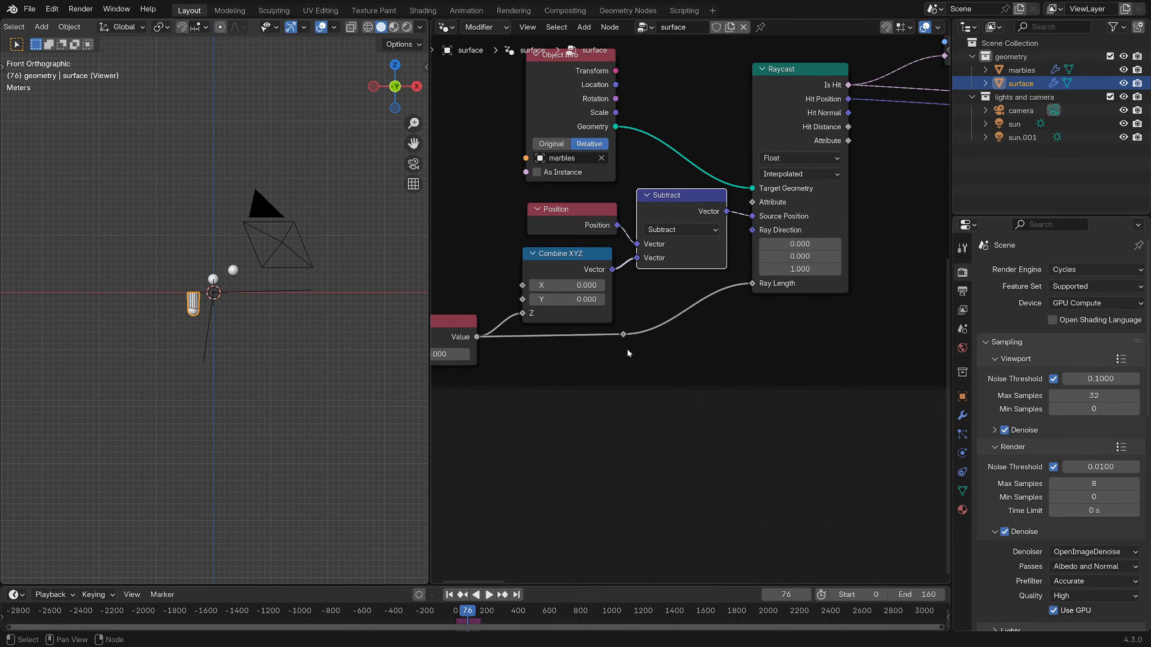
middle_click_drag(491, 349, 521, 272)
left_click(504, 280)
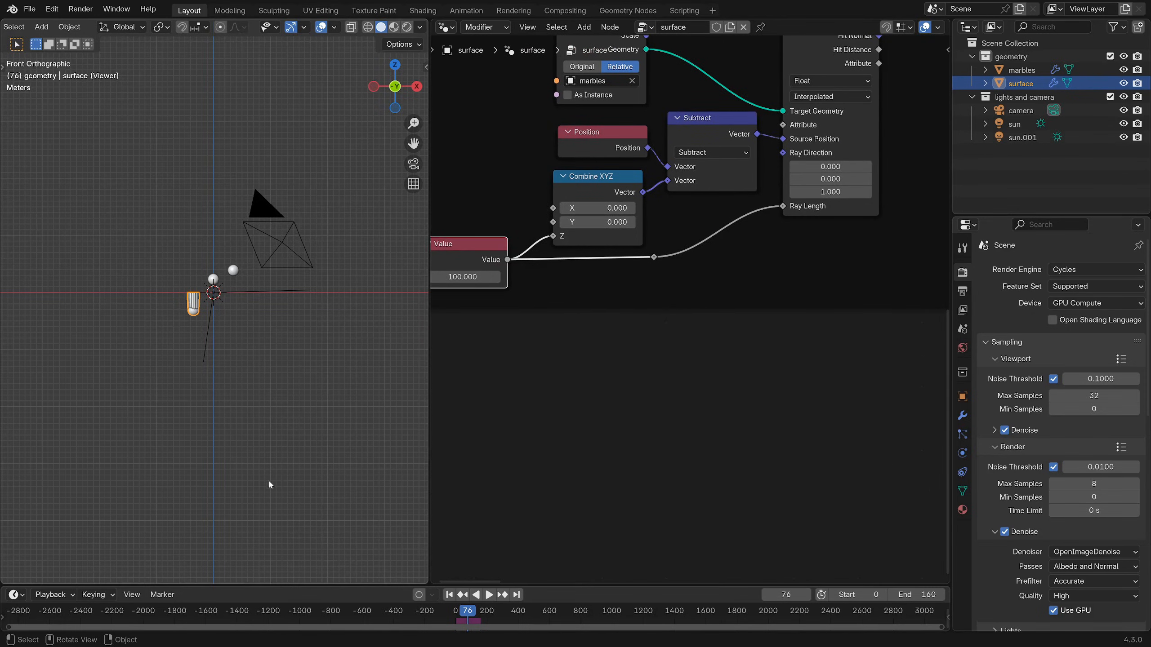
scroll(165, 362, "up", 5)
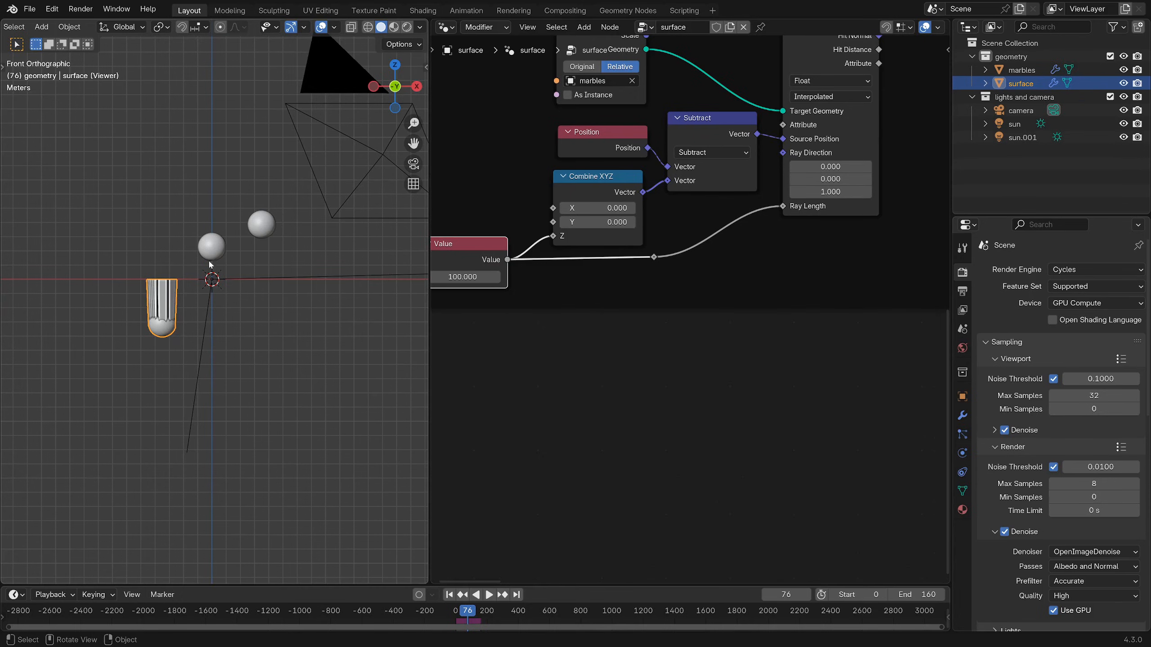
- Disconnect the Value link from the Raycast's Ray Length and play part of the animation
left_click_drag(784, 206, 693, 240)
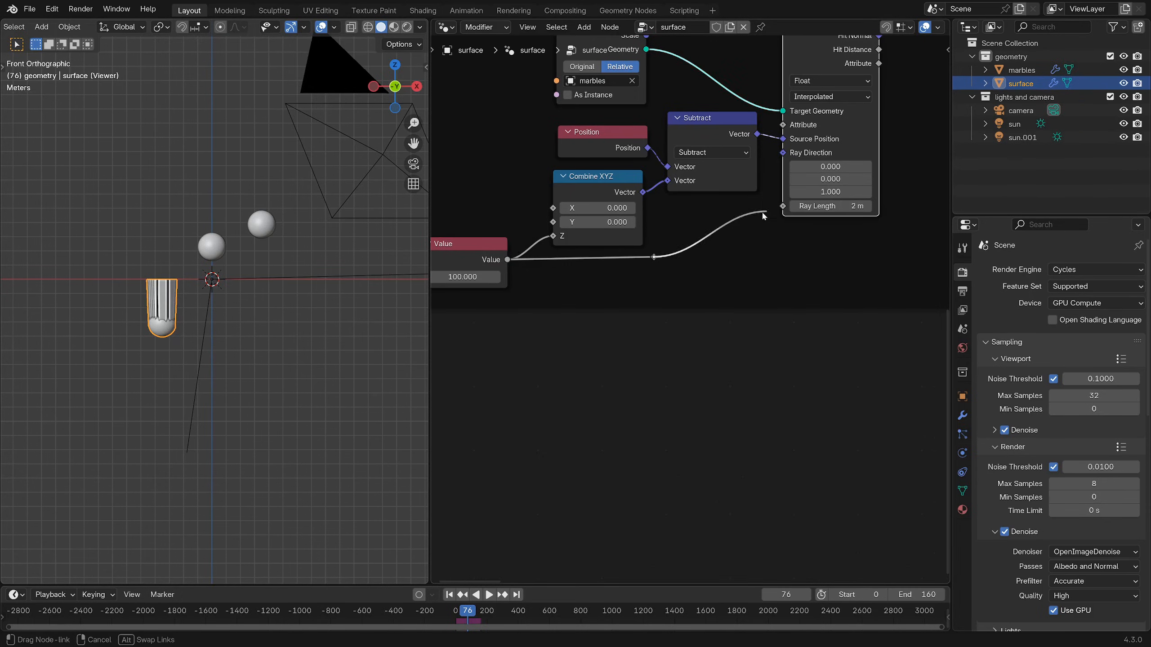
key("space")
key("space")
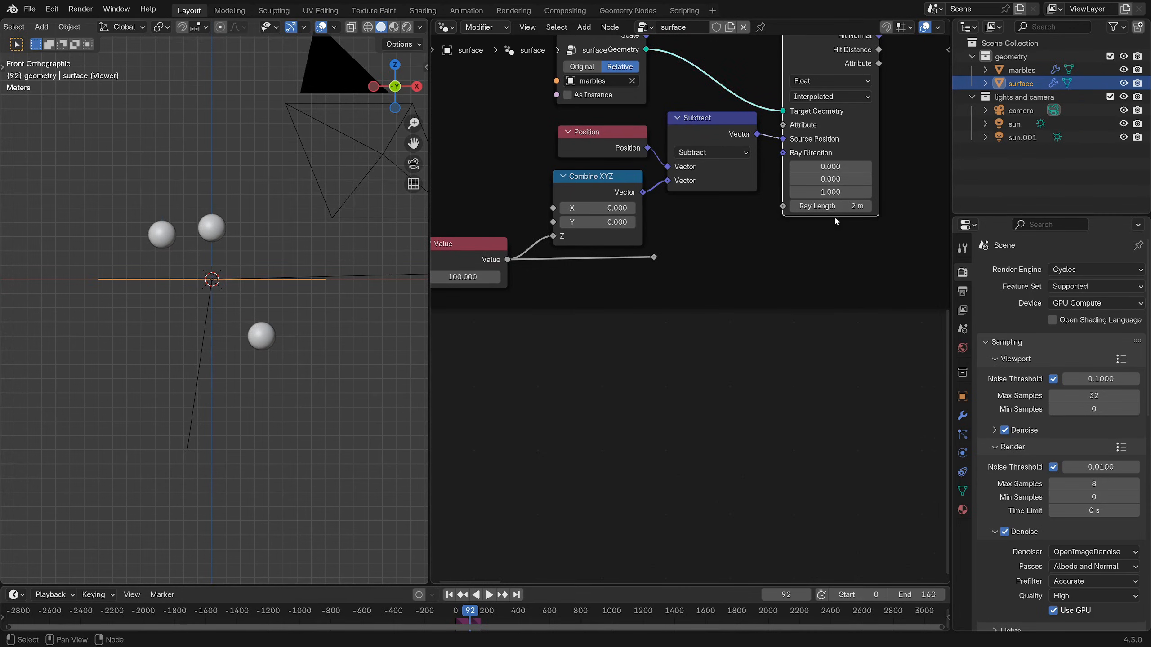
- Set the Raycast's Ray Length to 10000 m and play the animation
left_click(838, 206)
type("10000")
key("Return")
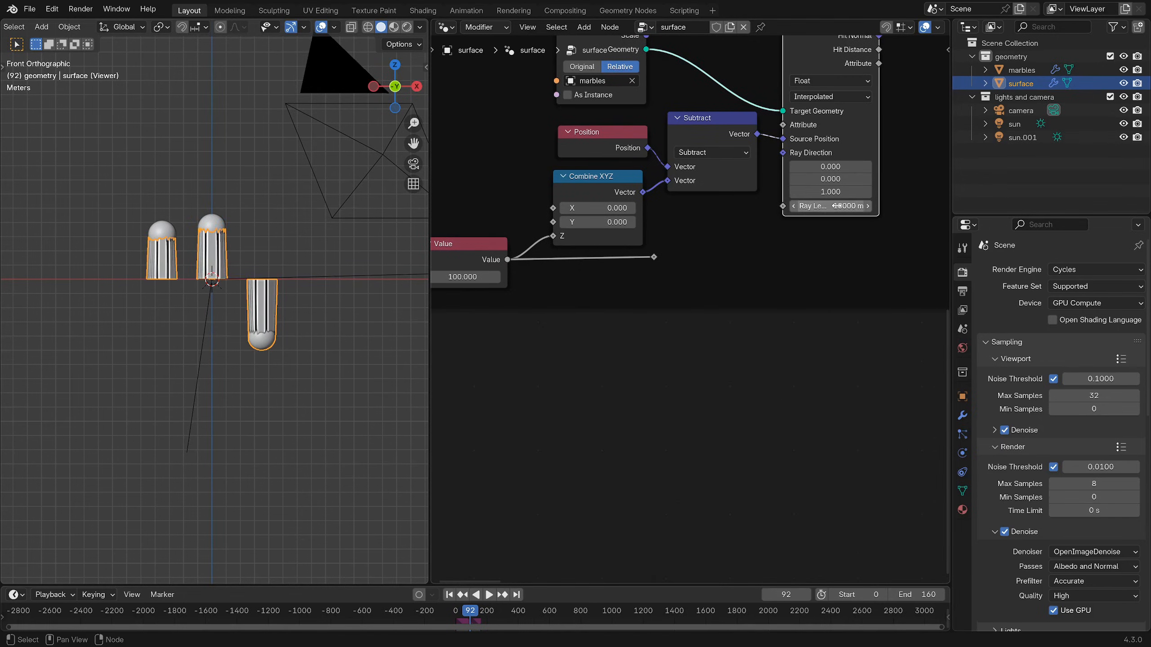
key("space")
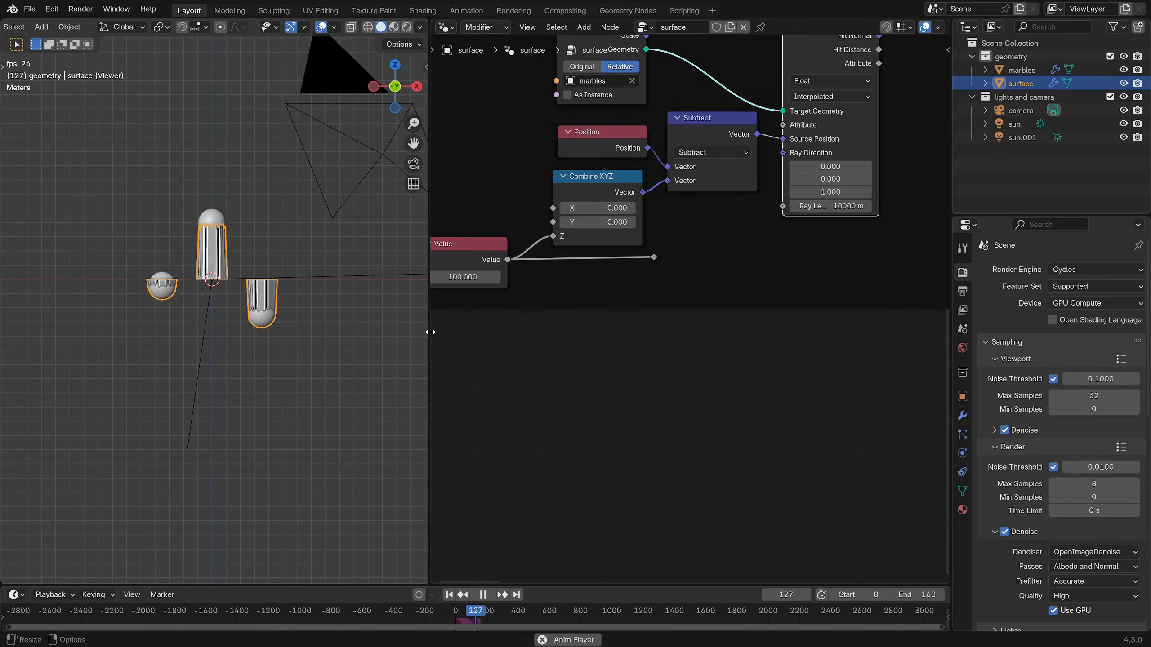
- Reconnect the Value node's reroute to the Raycast's Ray Length and observe the playback in front view
left_click_drag(654, 257, 783, 206)
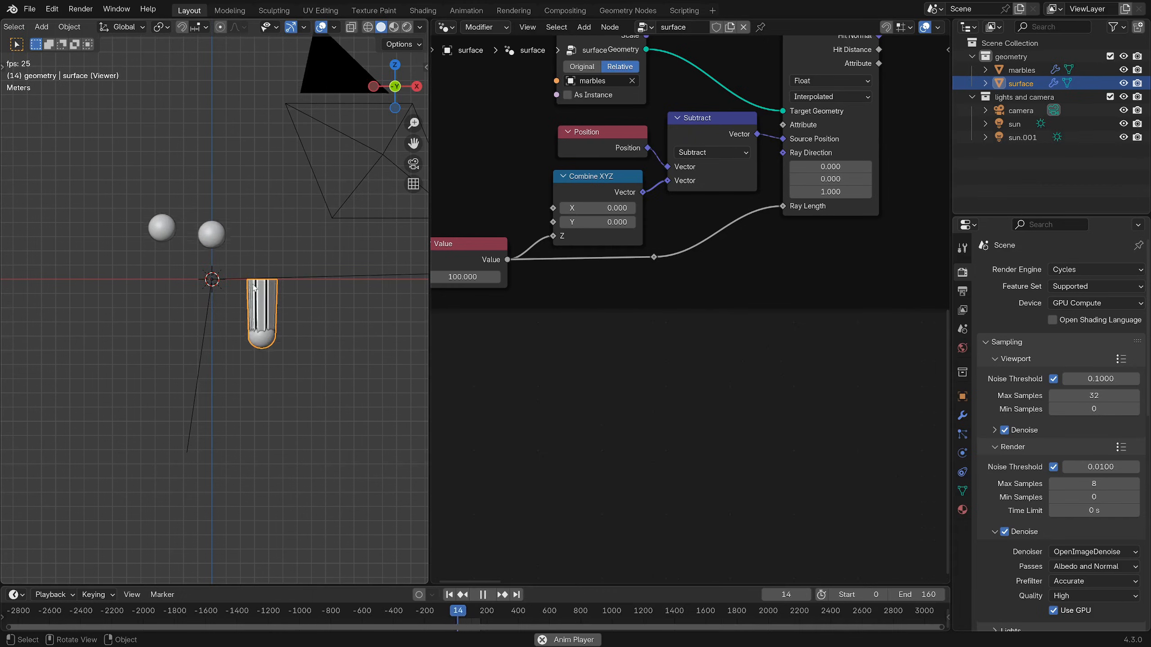
scroll(752, 361, "down", 2)
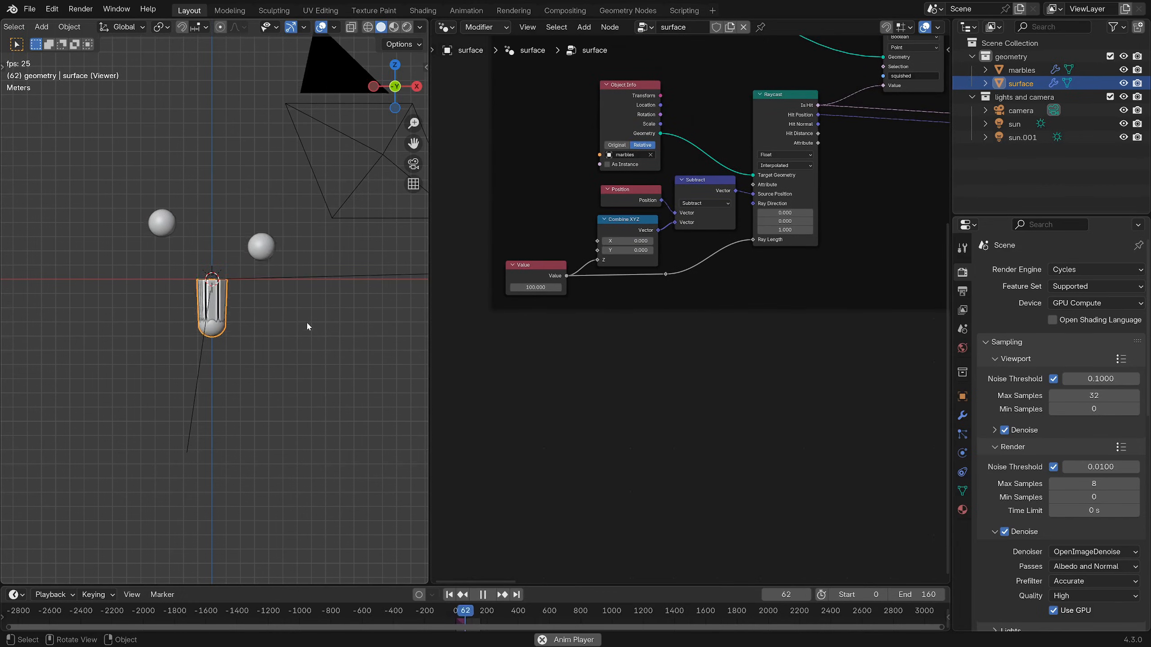
middle_click_drag(308, 324, 275, 275)
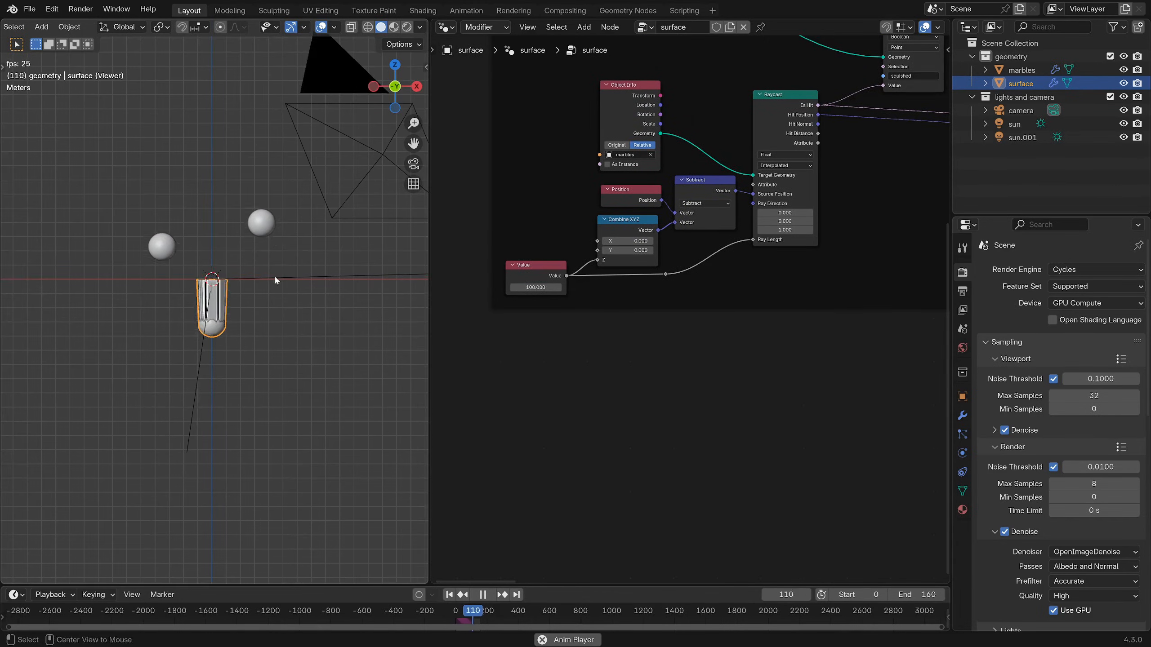
- Inspect the Store Named Attribute node that stores the Raycast's Is Hit as the Boolean point attribute squished
middle_click_drag(791, 210, 655, 334)
scroll(674, 205, "up", 3)
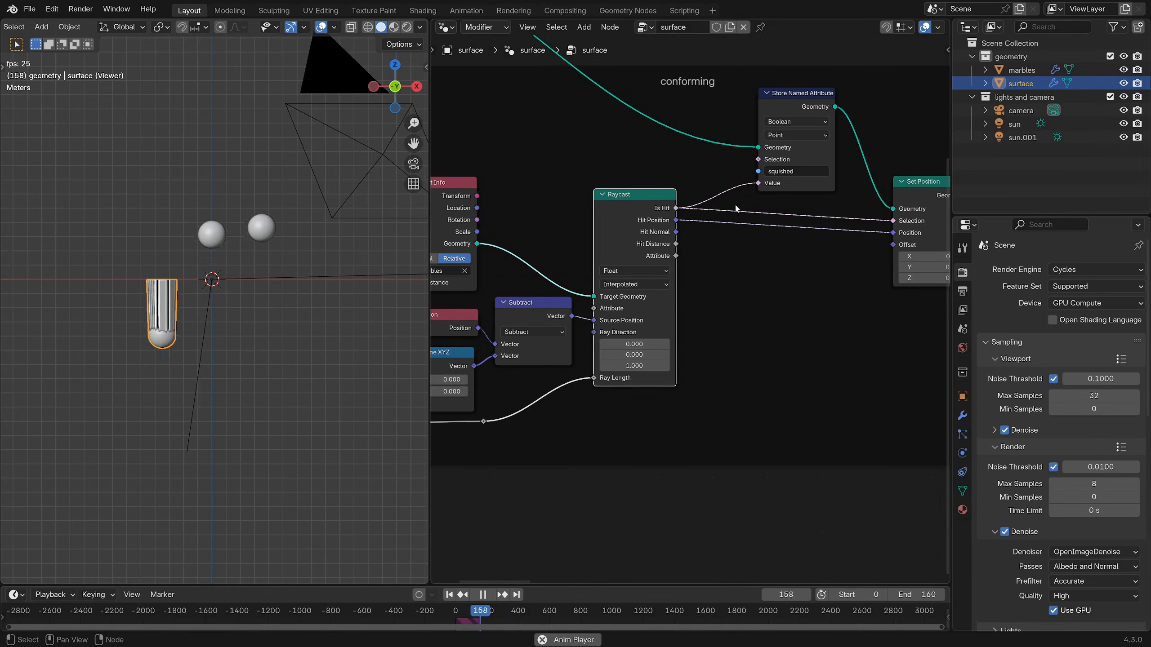
middle_click_drag(642, 202, 598, 267)
middle_click_drag(674, 172, 623, 178)
scroll(625, 182, "up", 1)
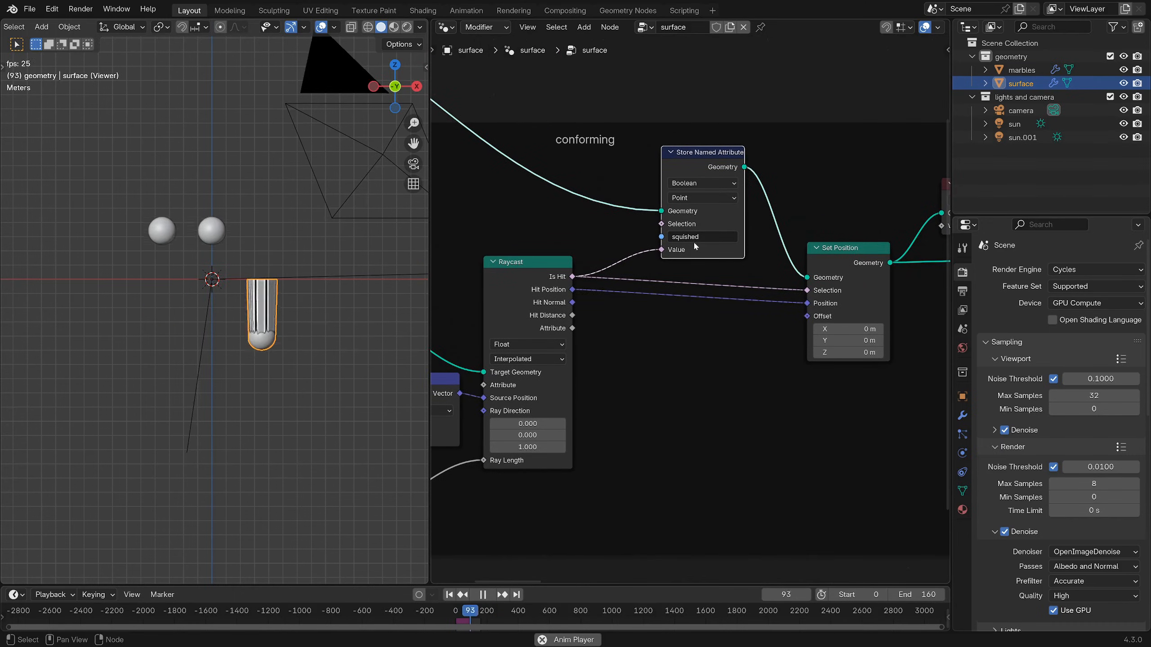
scroll(689, 254, "down", 1)
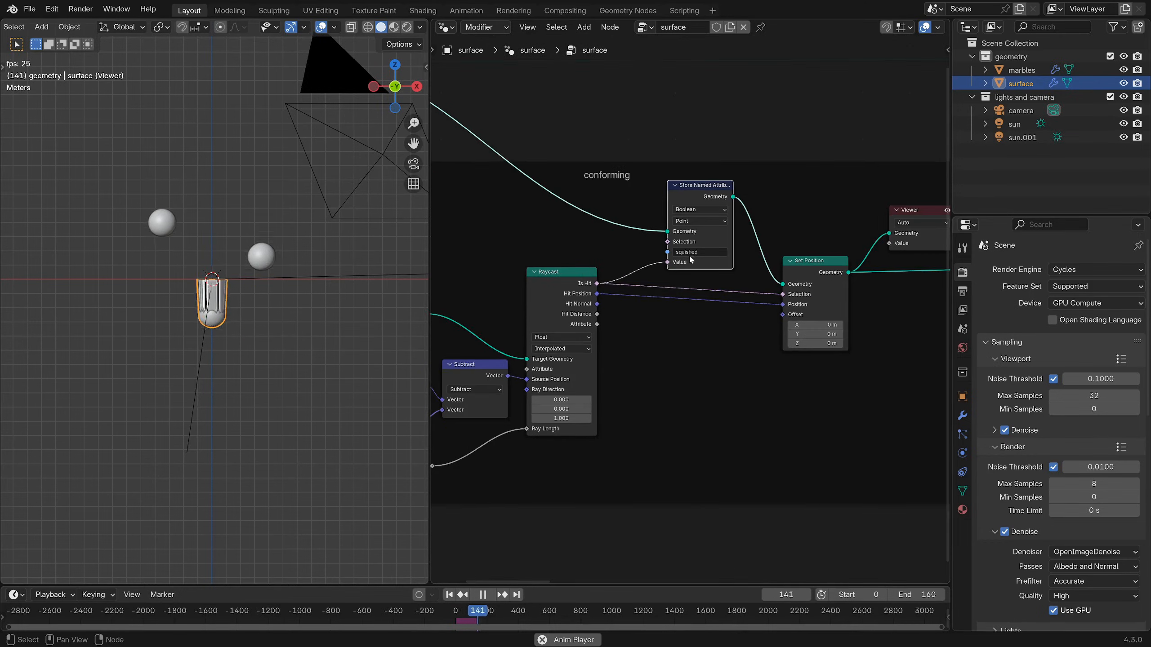
- Select the Set Position node and play part of the animation while examining the displaced surface from below
middle_click_drag(312, 276, 266, 324)
key("space")
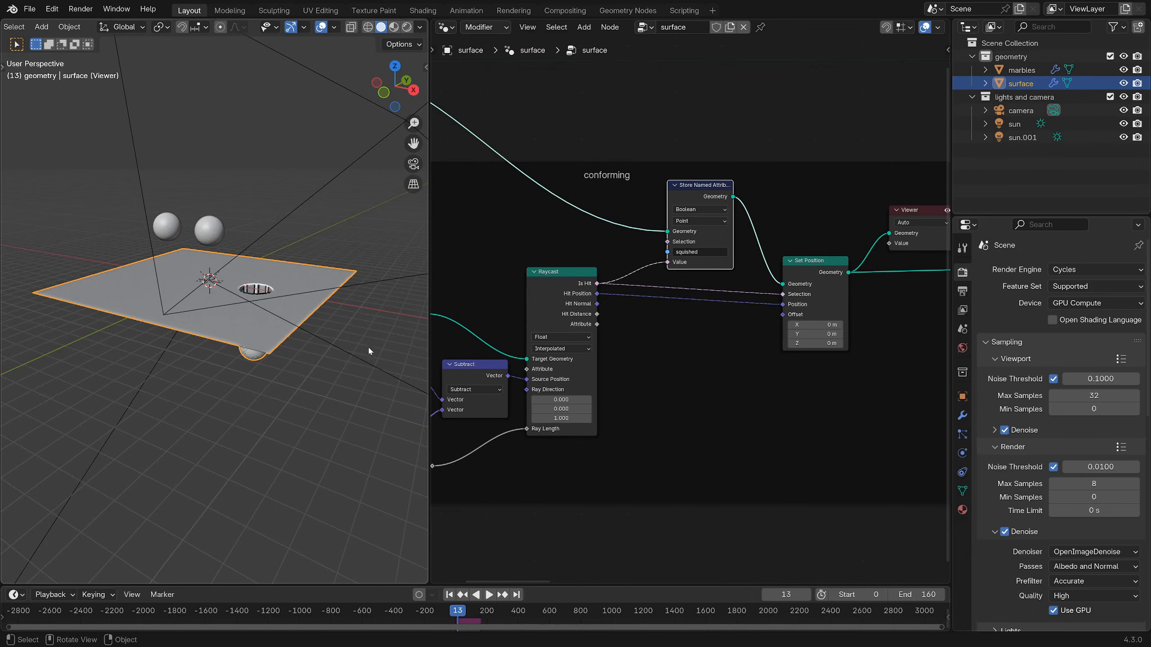
left_click_drag(815, 261, 814, 249)
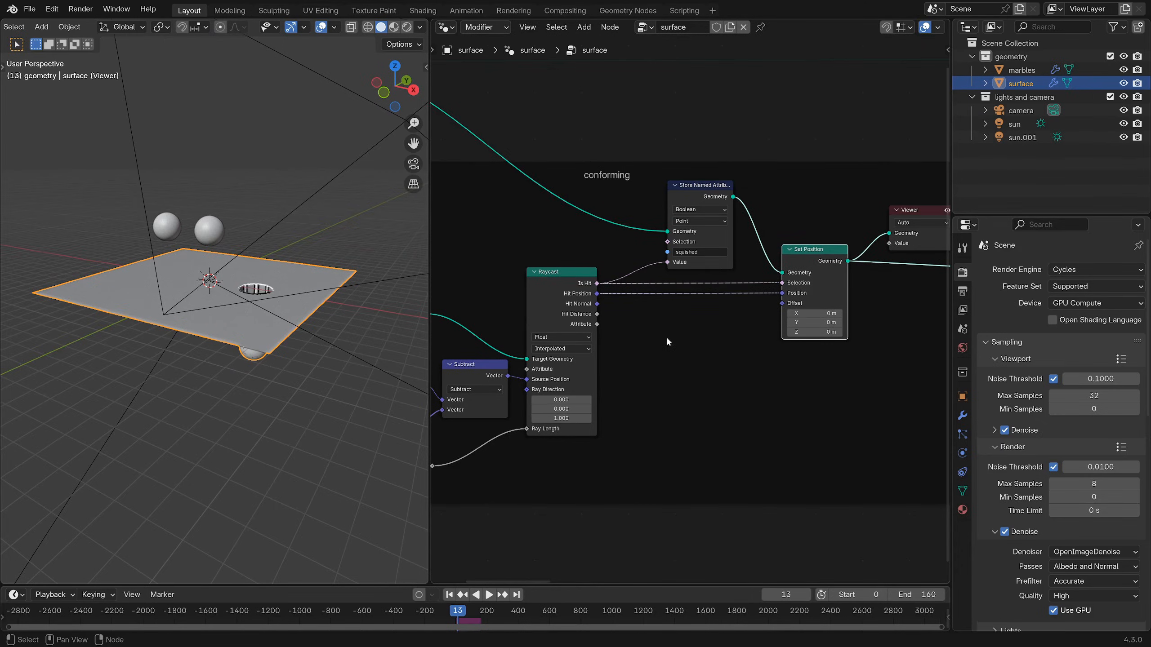
scroll(666, 341, "up", 1)
middle_click_drag(390, 313, 225, 287)
key("space")
scroll(225, 287, "up", 3)
key("space")
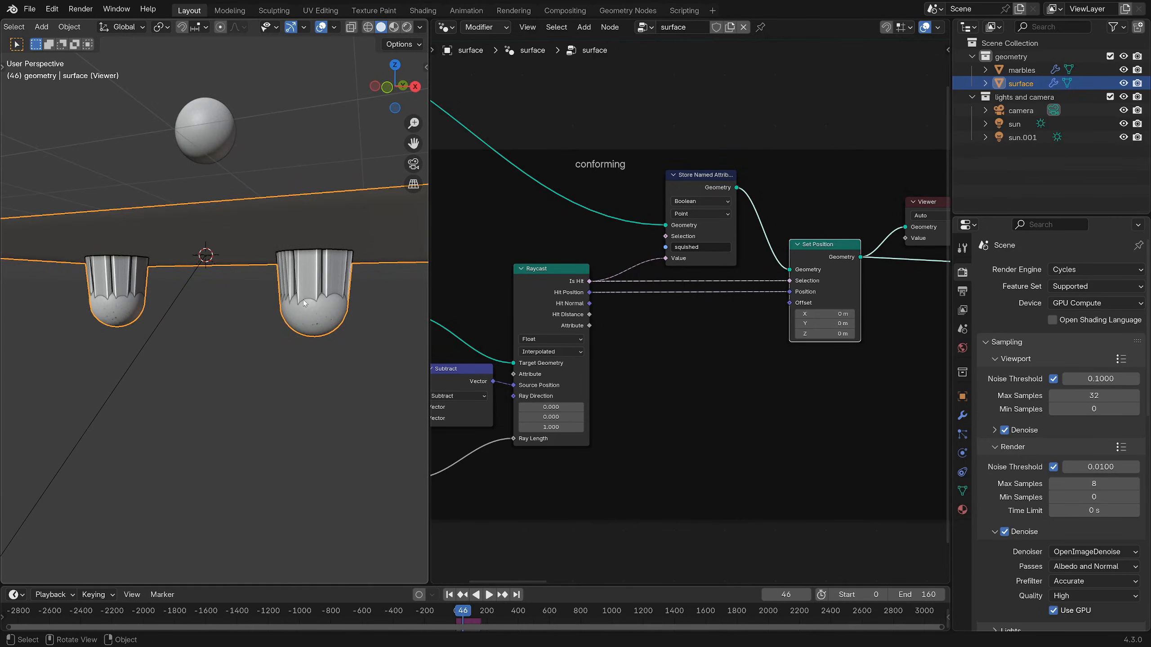
- Detach and reattach the Raycast's Hit Position link at Set Position's Position input, and play part of the animation
left_click(547, 281)
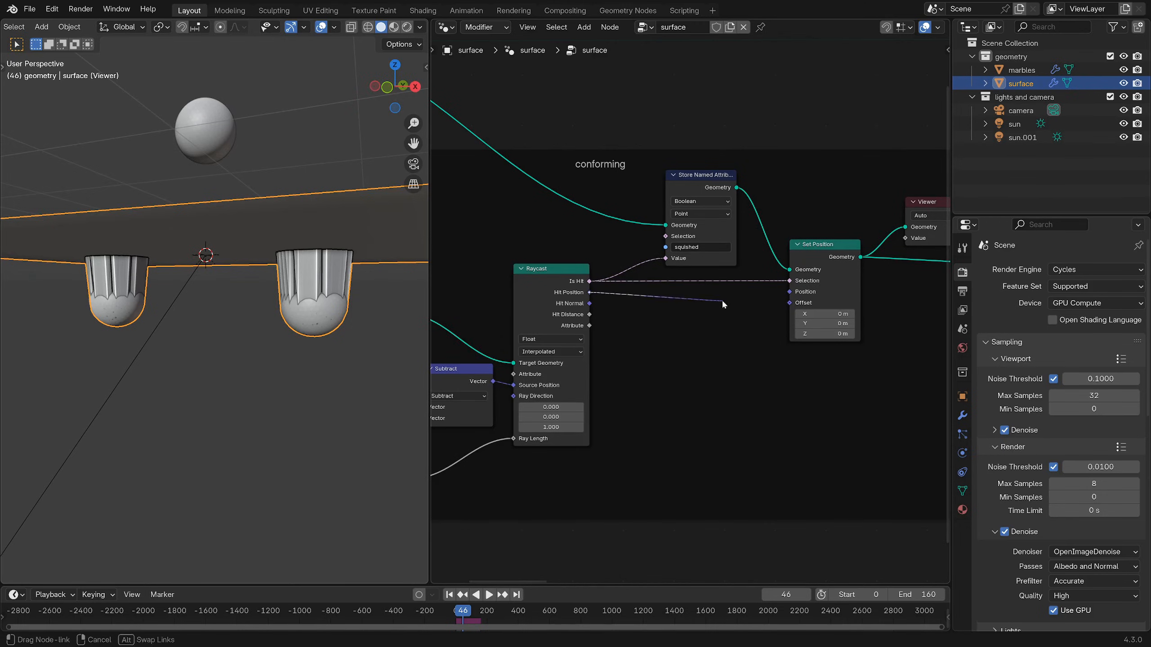
key("space")
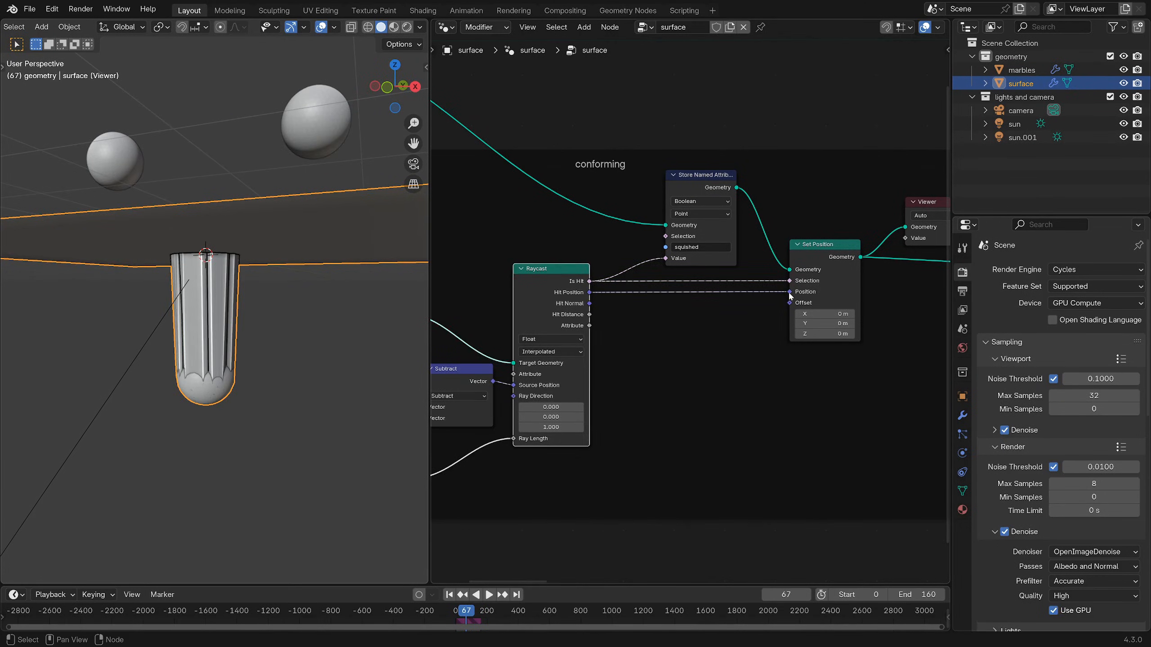
- Play the animation and examine the unsmoothed displaced surface with the Set Position node's Viewer active
scroll(790, 295, "down", 8)
middle_click_drag(843, 277, 693, 277)
scroll(858, 298, "up", 5)
middle_click_drag(857, 299, 784, 299)
scroll(224, 313, "down", 2)
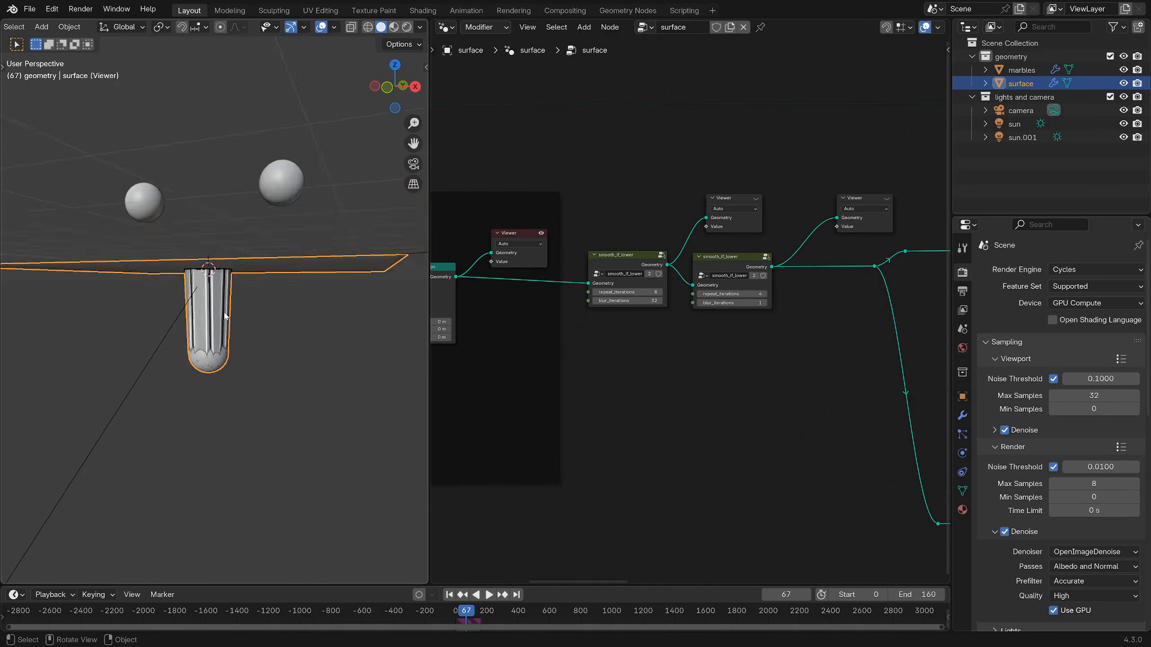
key("space")
middle_click_drag(183, 294, 143, 293)
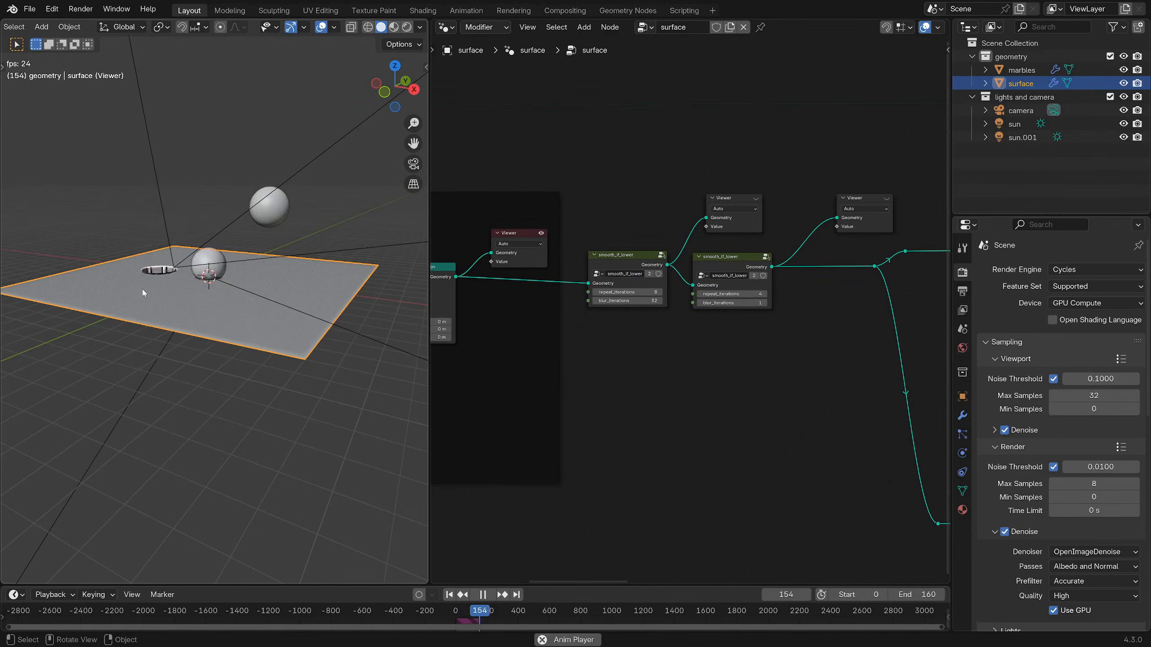
- Preview the output of the first smooth_if_lower node through its Viewer during playback, and stop the animation
left_click(624, 281)
scroll(611, 275, "up", 1)
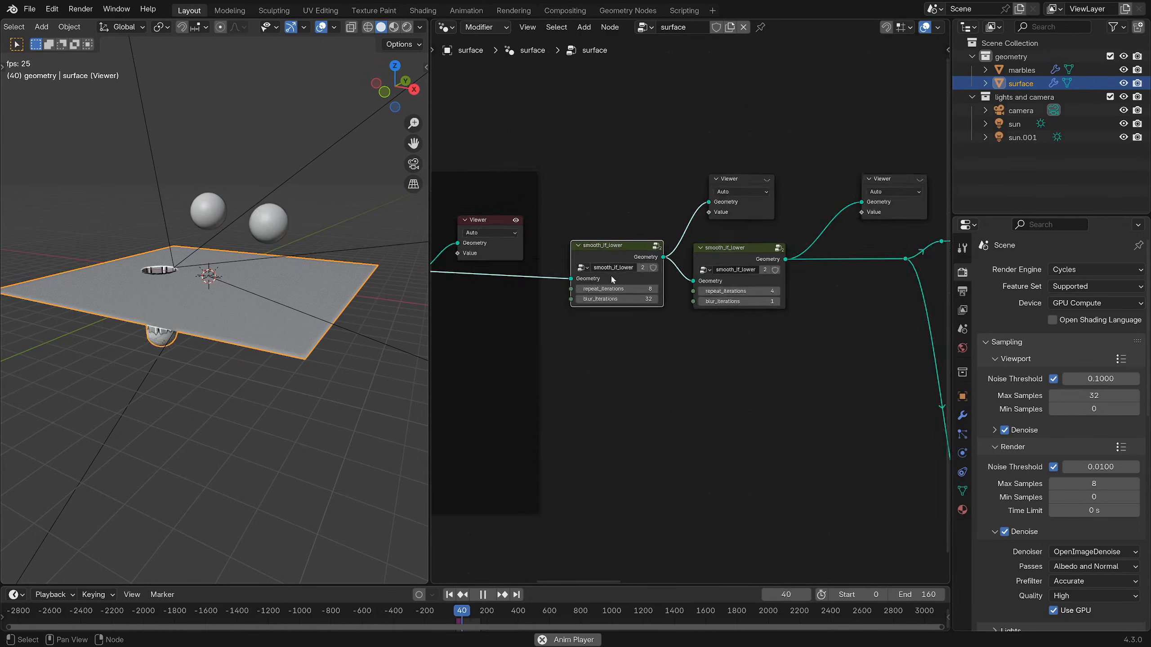
scroll(592, 234, "up", 2)
left_click(820, 152)
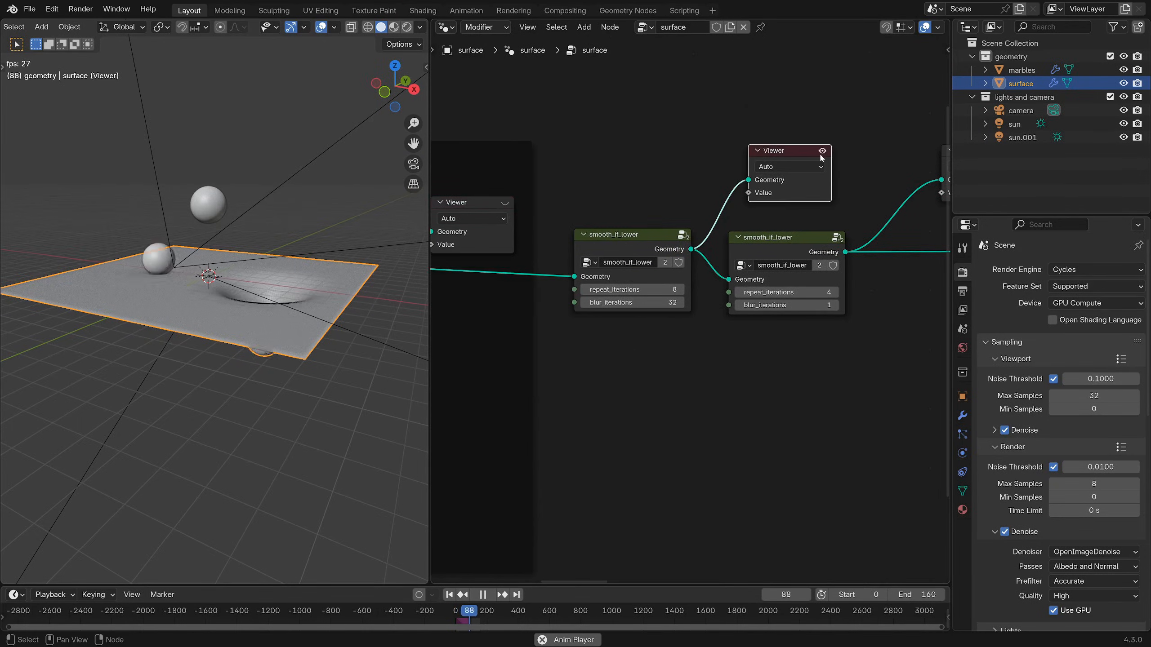
middle_click_drag(270, 312, 346, 310)
key("space")
- Compare the surface before and after the first smooth_if_lower node from below by alternating between their Viewers
middle_click_drag(565, 209, 658, 193)
left_click(598, 187)
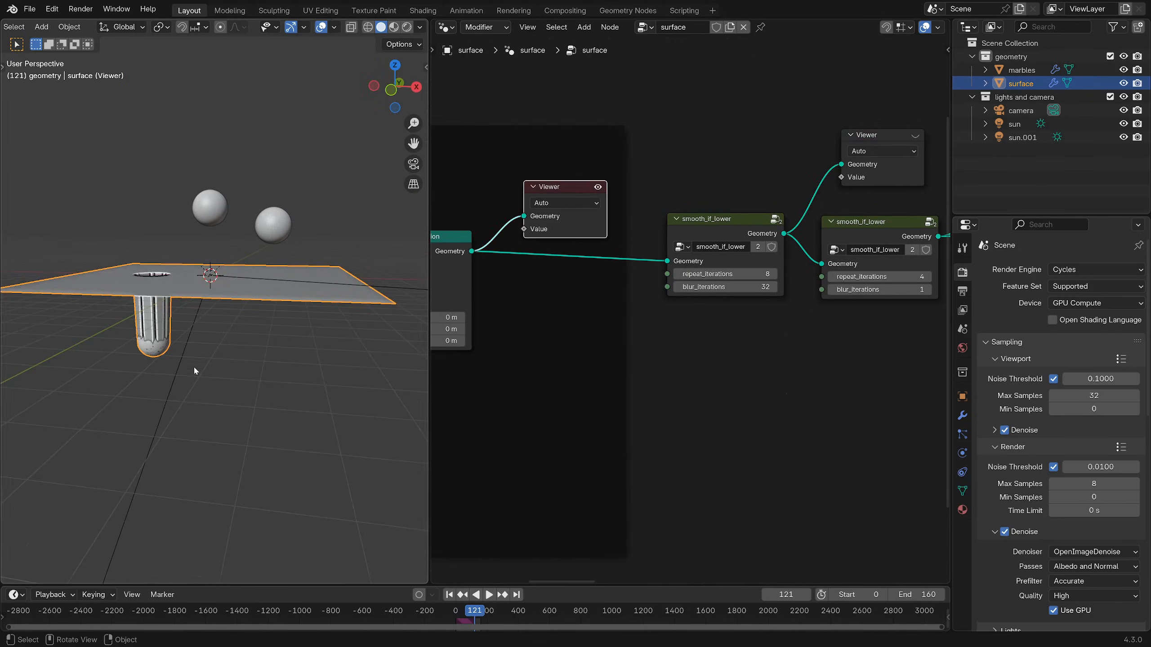
middle_click_drag(193, 368, 260, 322)
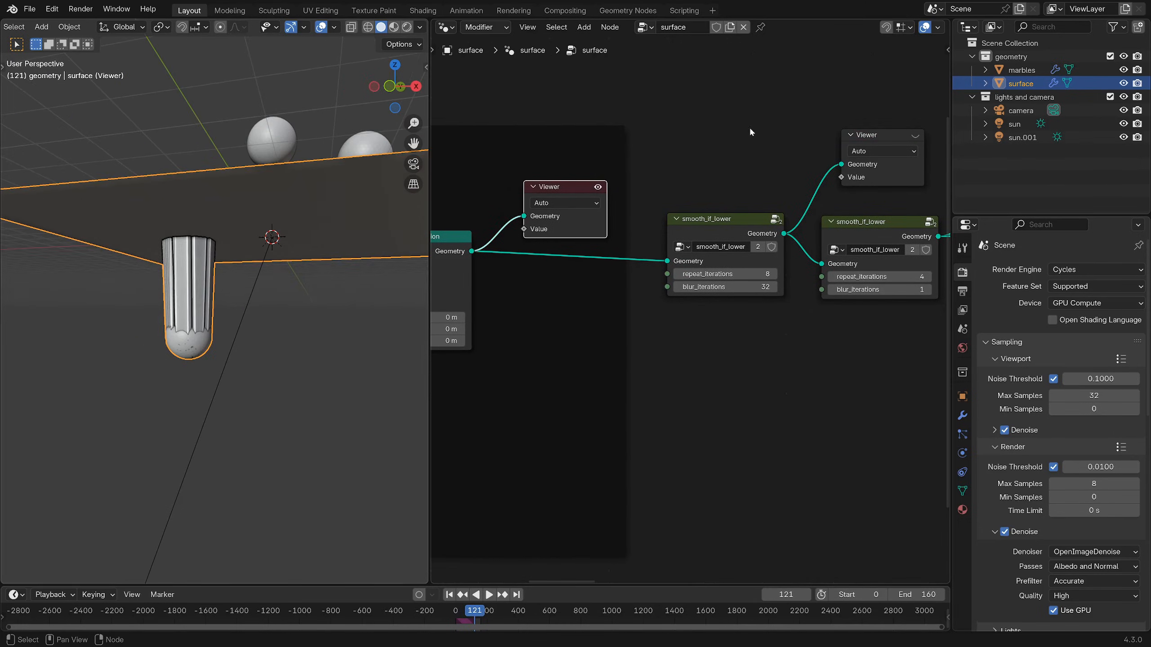
left_click(915, 137)
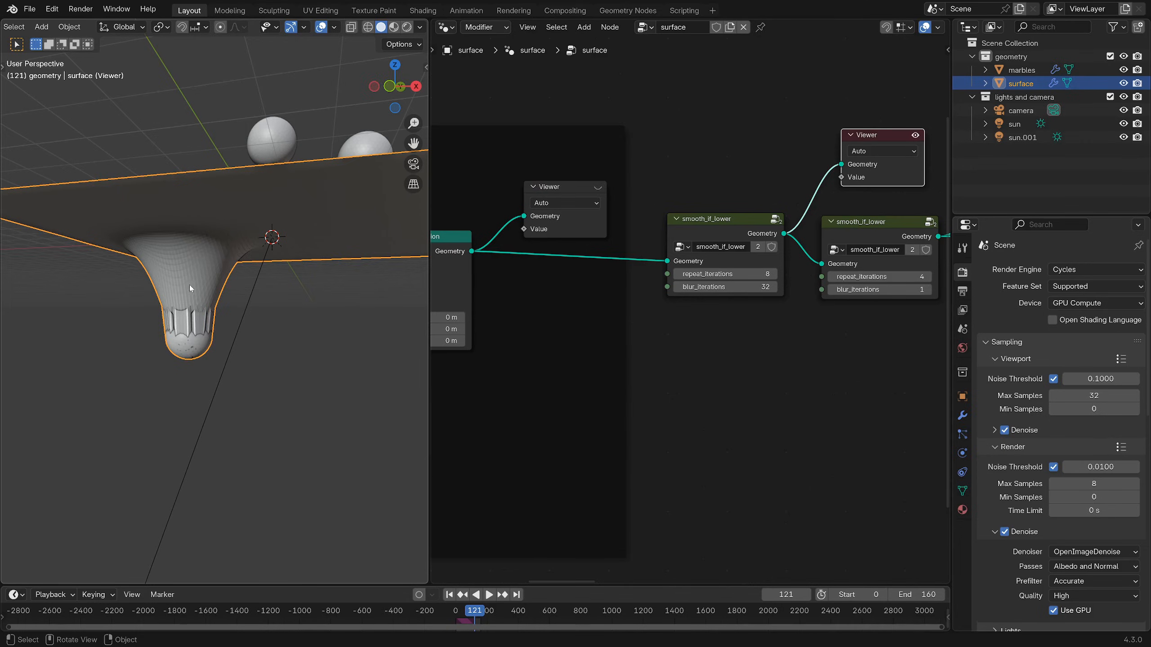
middle_click_drag(191, 285, 202, 279)
middle_click_drag(174, 242, 215, 346)
- Show the scene as wireframe in front view and compare the Set Position and first smooth_if_lower outputs again
key("shift+z")
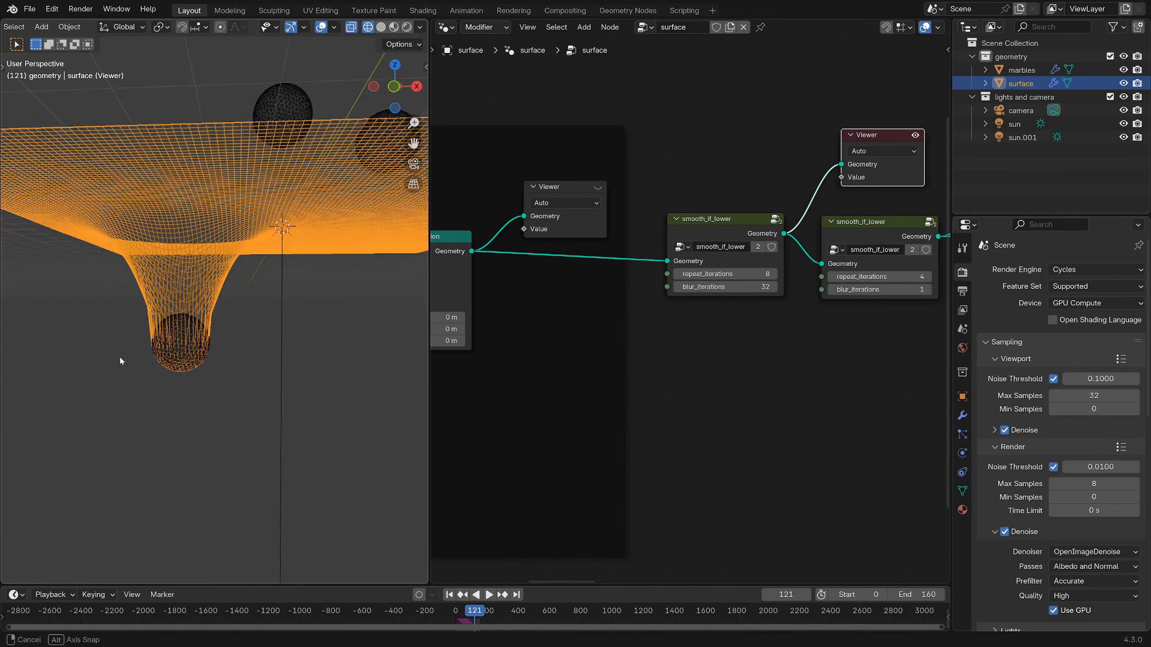
key("KP_1")
left_click(598, 187)
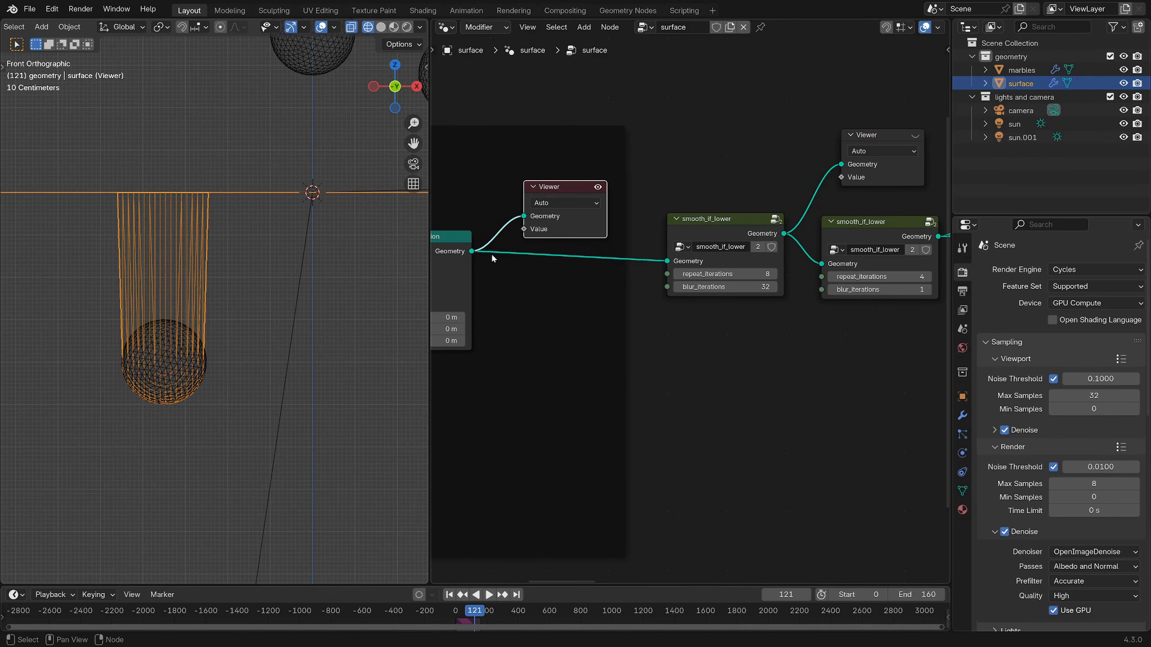
scroll(606, 277, "down", 1)
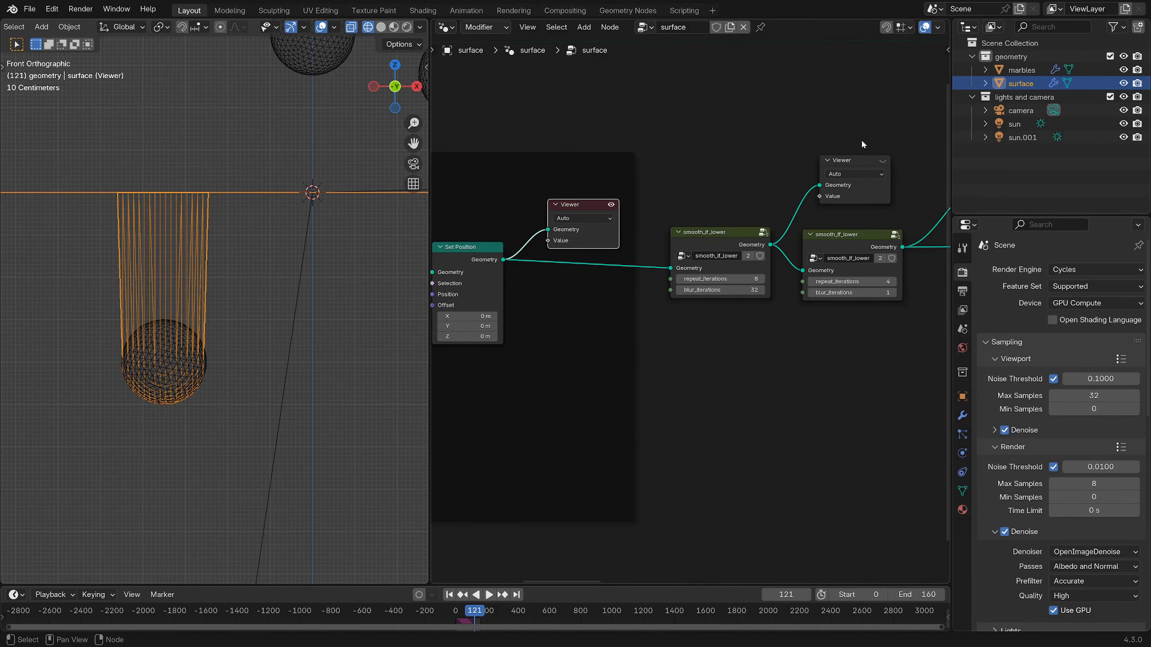
left_click(883, 161)
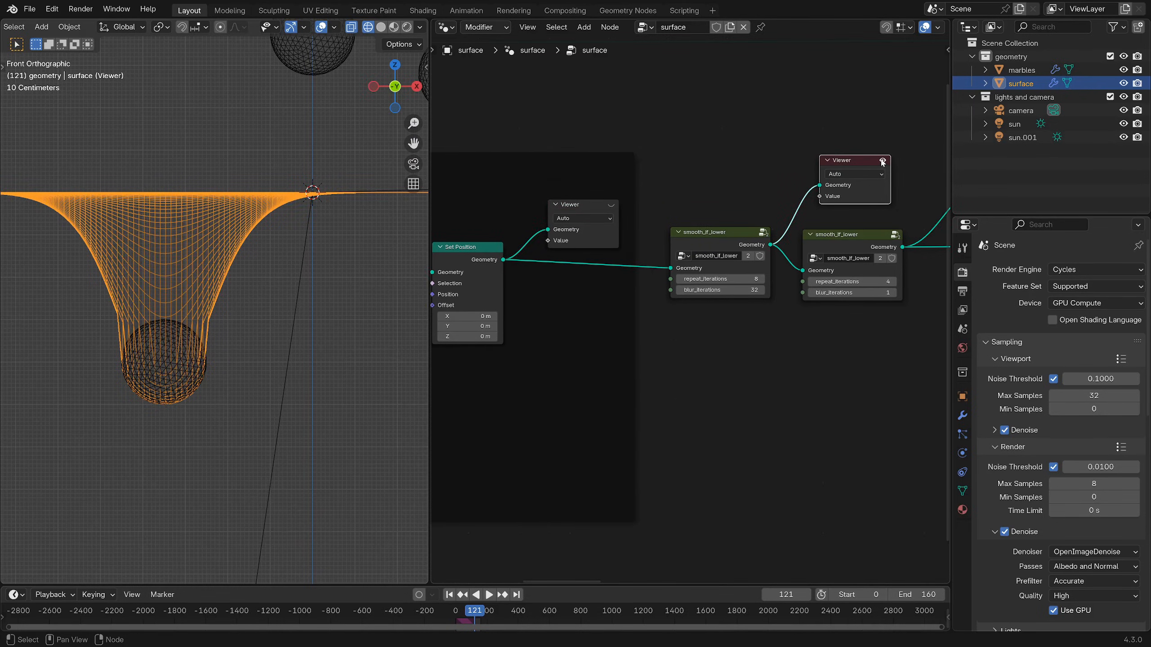
middle_click_drag(747, 196, 708, 157)
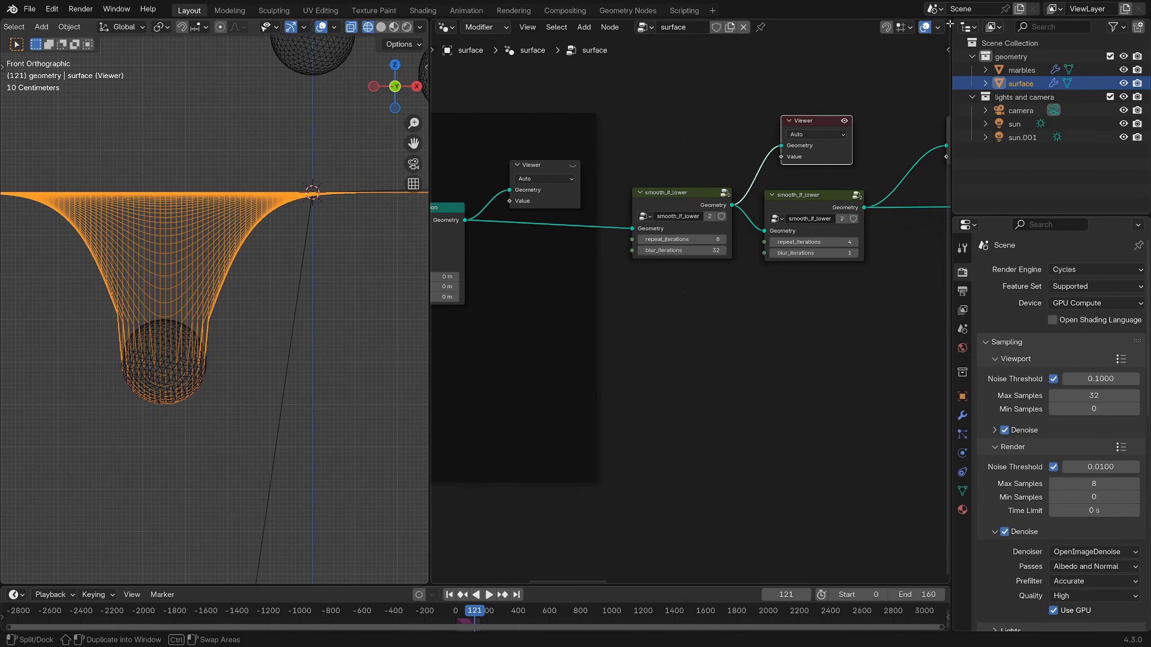
- Split the node editor into two stacked areas and pin the surface node tree in the upper one
left_click_drag(949, 20, 838, 97)
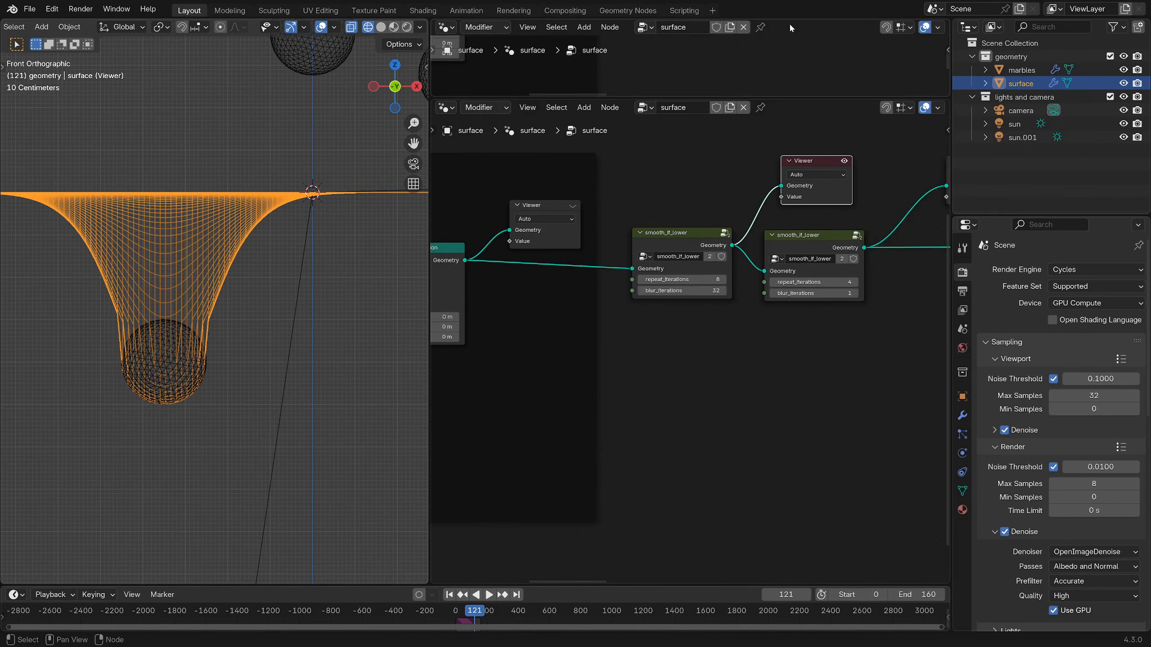
left_click(764, 26)
scroll(615, 116, "down", 3)
scroll(617, 83, "down", 13)
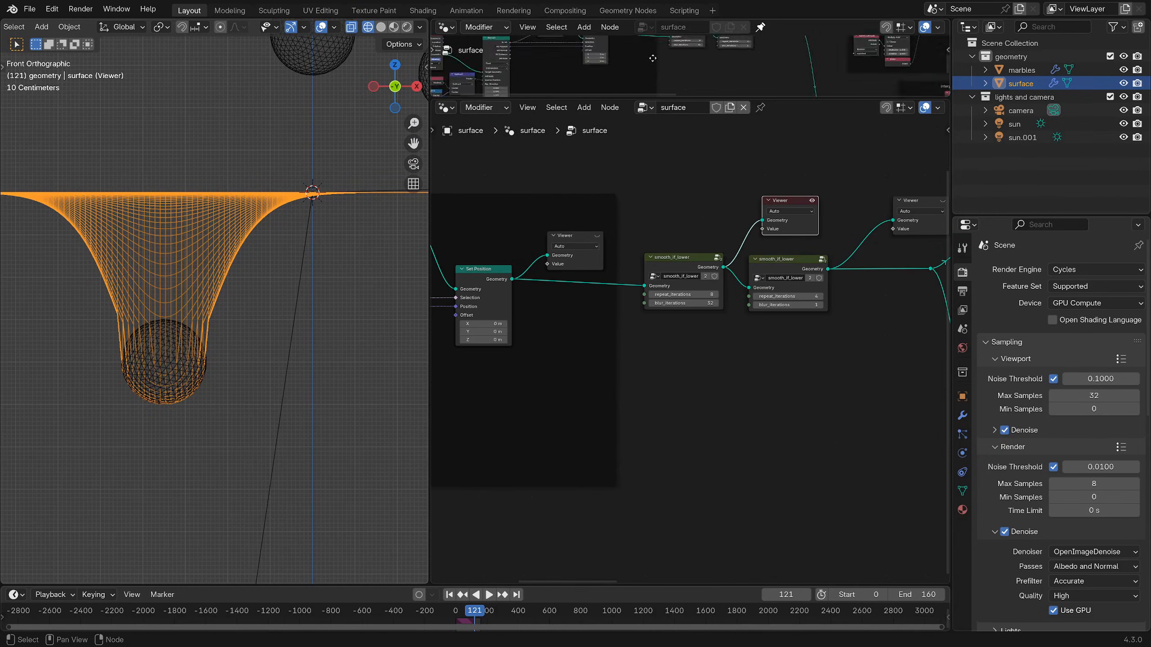
middle_click_drag(652, 58, 700, 89)
- Open the first smooth_if_lower node group in the lower node editor and maximize that editor to show all its nodes
left_click(671, 256)
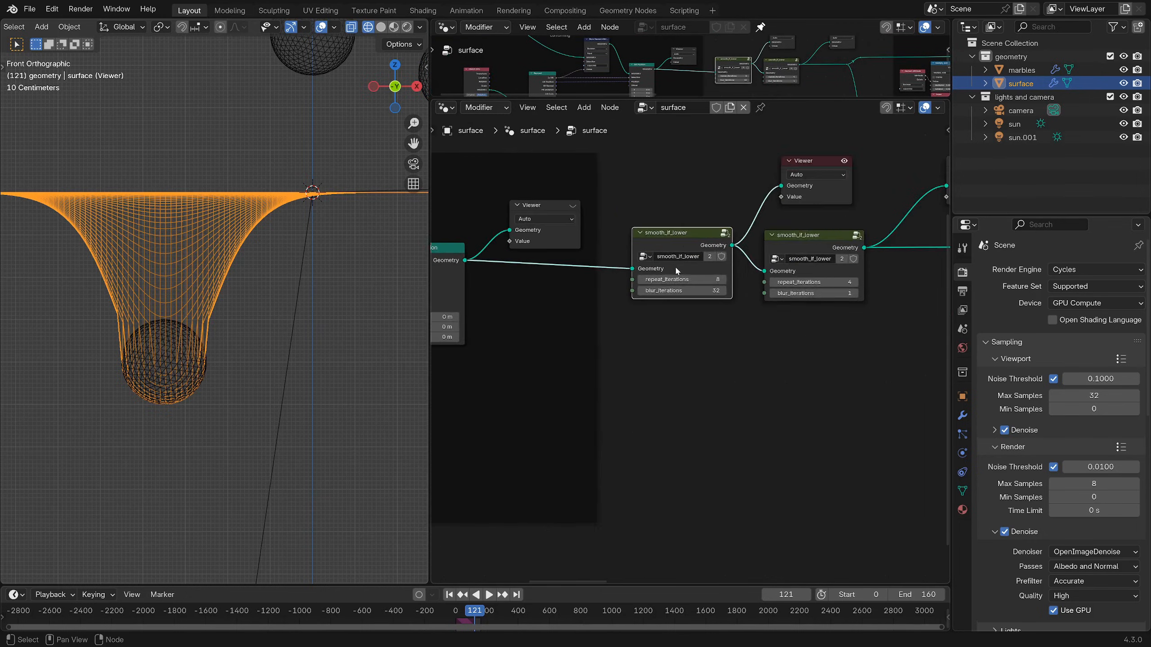
key("Tab")
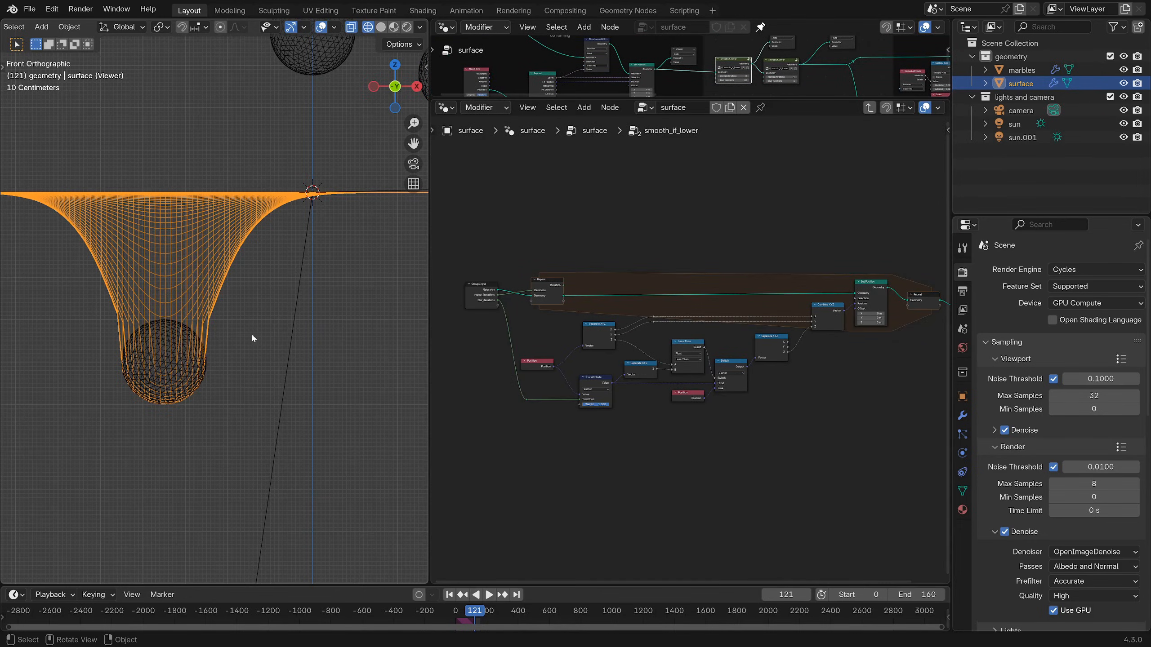
middle_click_drag(227, 289, 263, 284, "shift")
middle_click_drag(721, 299, 473, 305)
scroll(550, 222, "up", 3)
key("ctrl+space")
scroll(544, 252, "down", 4)
scroll(471, 303, "up", 5)
middle_click_drag(467, 301, 435, 257)
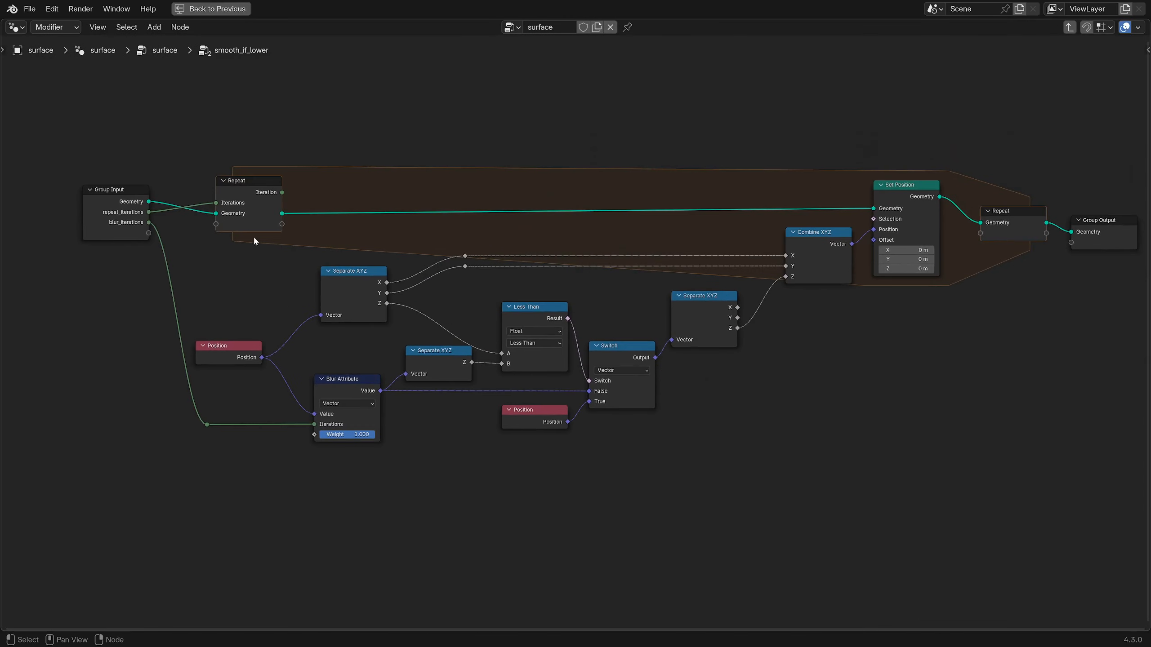
- Inspect the Repeat zone and Group Input, checking the matching repeat_iterations field on the smooth_if_lower node outside the group
left_click_drag(263, 193, 262, 186)
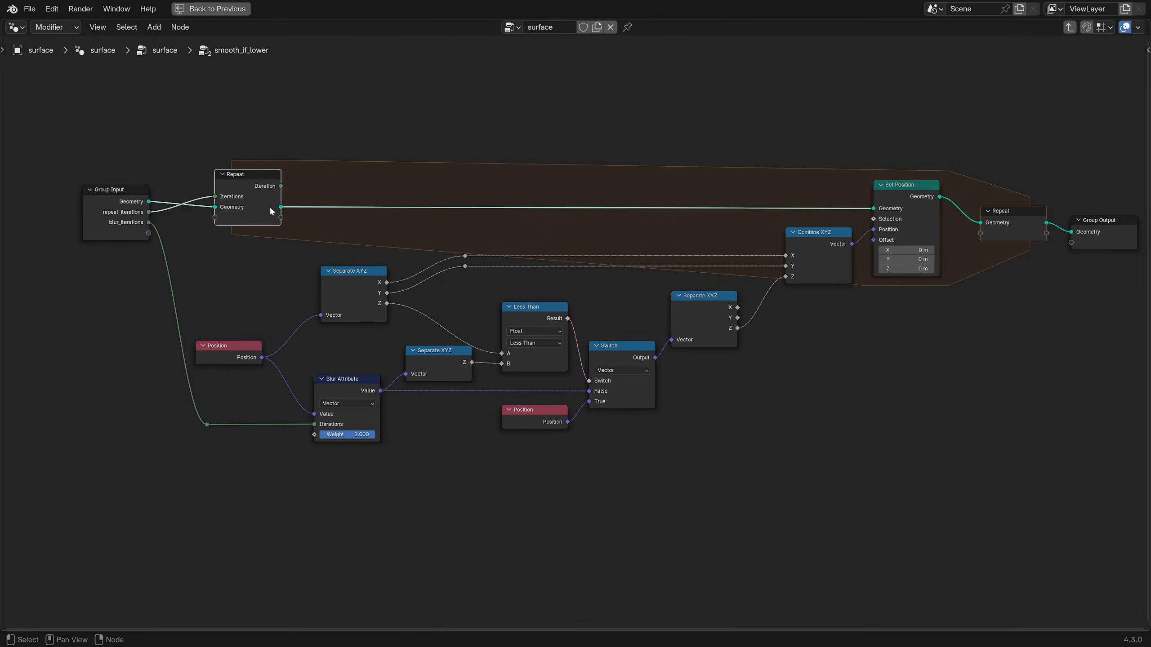
left_click(119, 235)
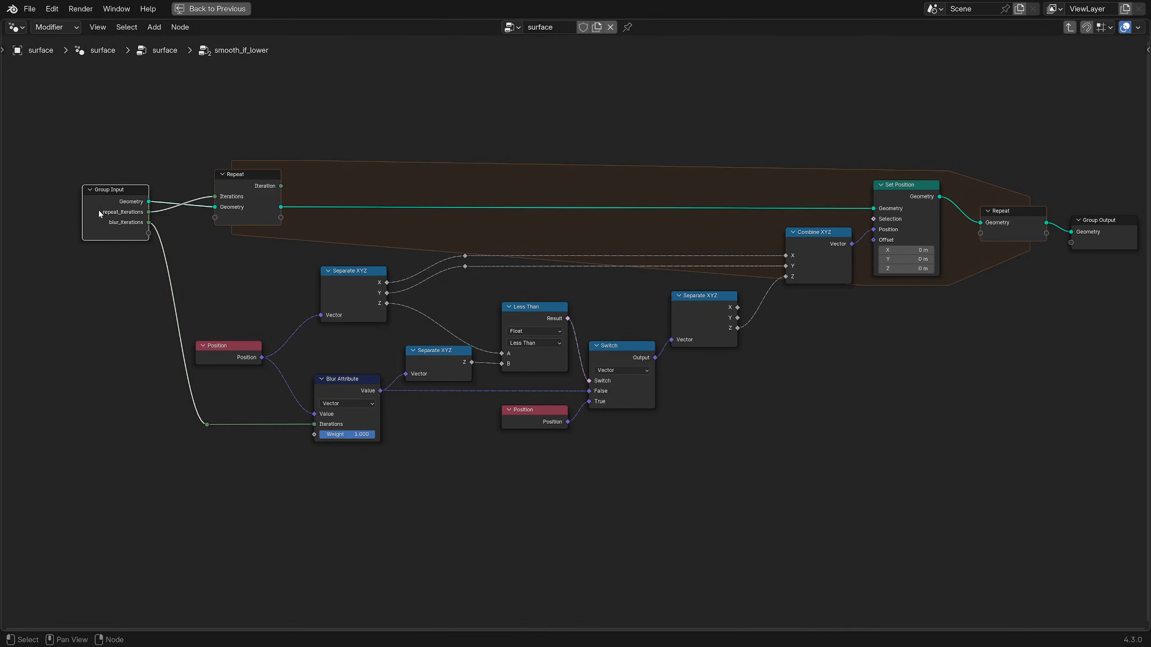
key("Tab")
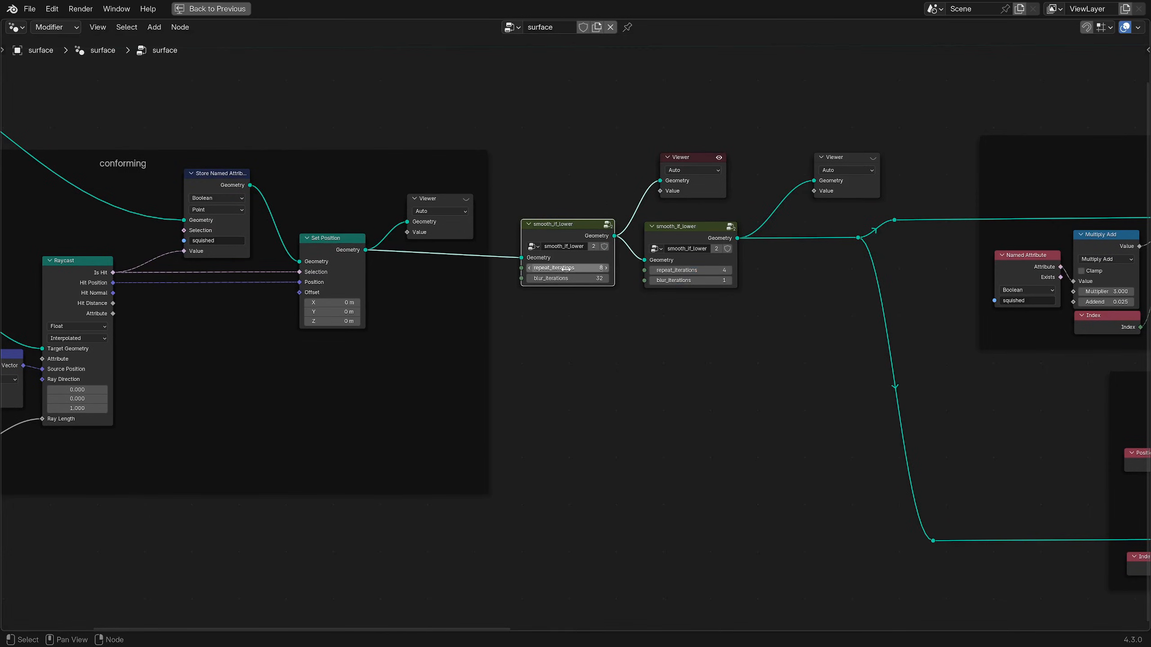
key("Tab")
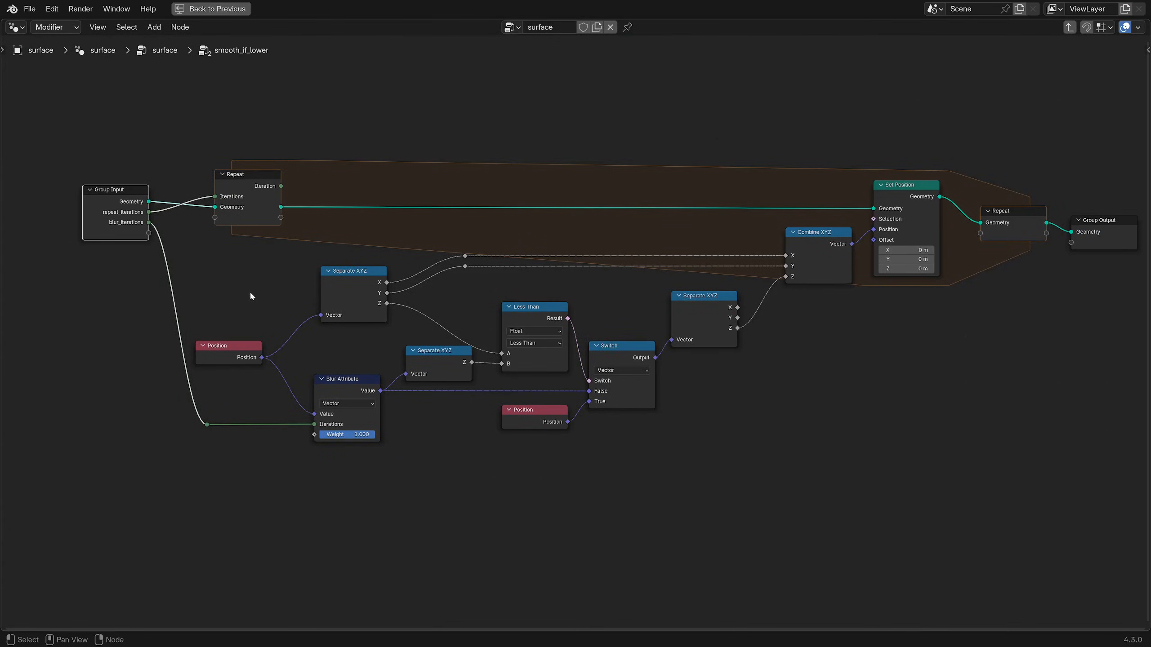
- Examine the group's Set Position and Blur Attribute nodes, and restore the editor to its normal size
left_click_drag(905, 194, 907, 193)
scroll(828, 240, "up", 1)
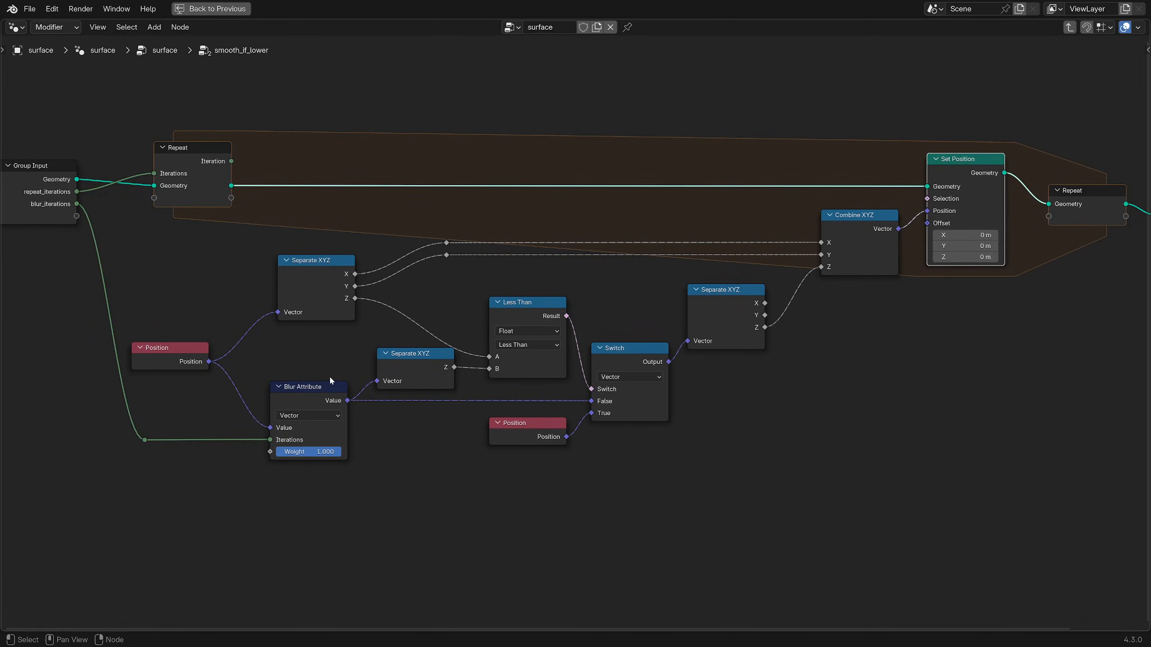
left_click_drag(302, 395, 307, 403)
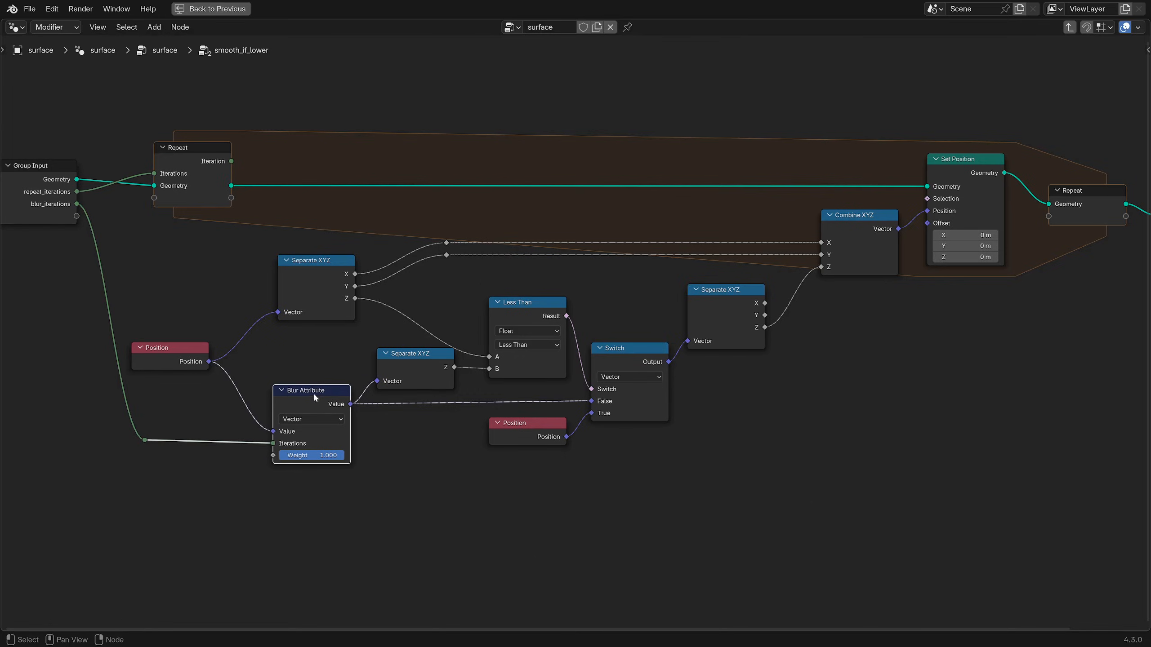
key("ctrl+space")
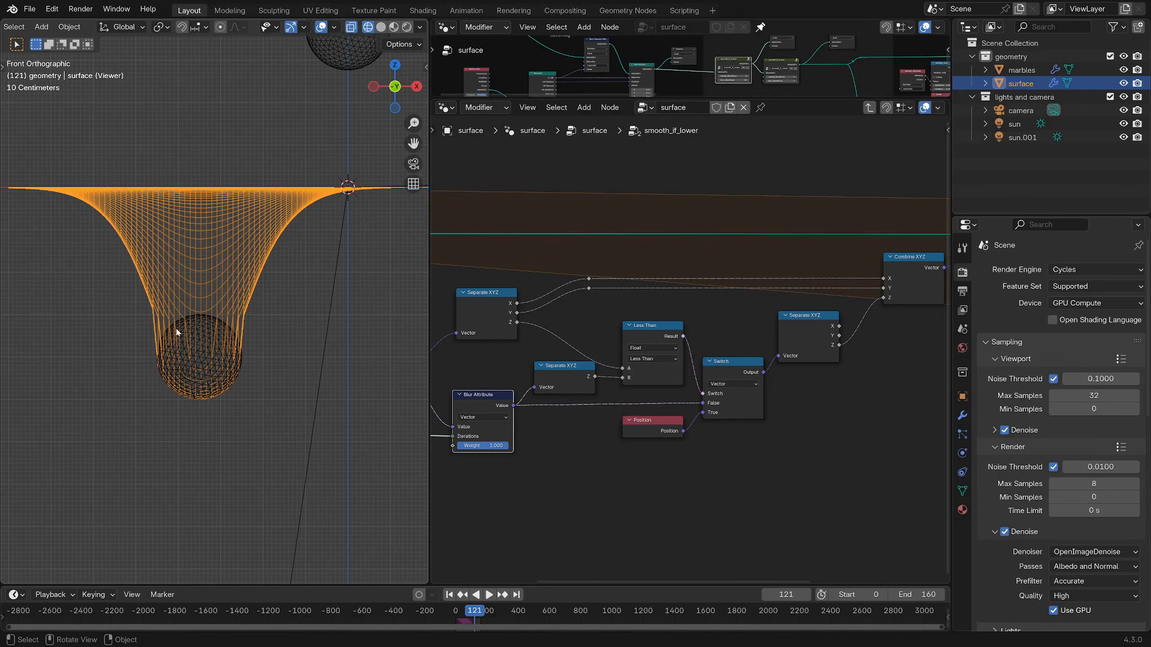
- Inspect how the original and blurred positions pass through Separate XYZ nodes so Less Than compares their Z values
middle_click_drag(689, 431, 787, 389)
scroll(787, 389, "up", 2)
mouse_move(748, 271)
left_mouse_down()
mouse_move(654, 263)
mouse_move(750, 263)
left_mouse_up()
middle_click_drag(564, 278, 696, 272)
left_click(675, 245)
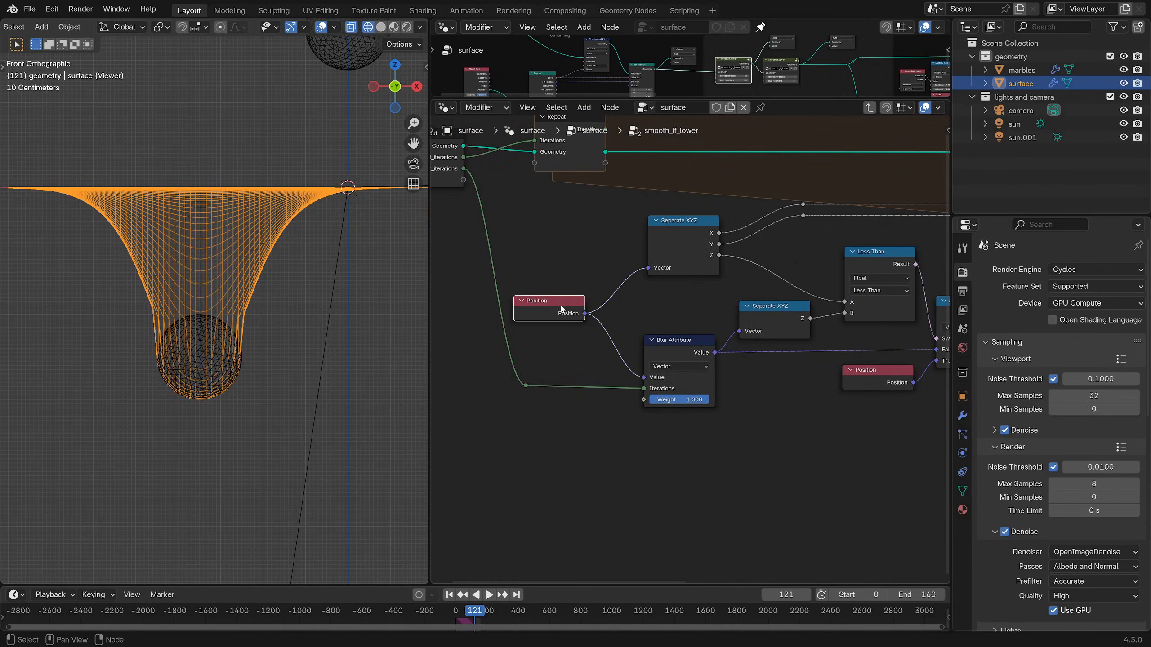
middle_click_drag(822, 311, 723, 271)
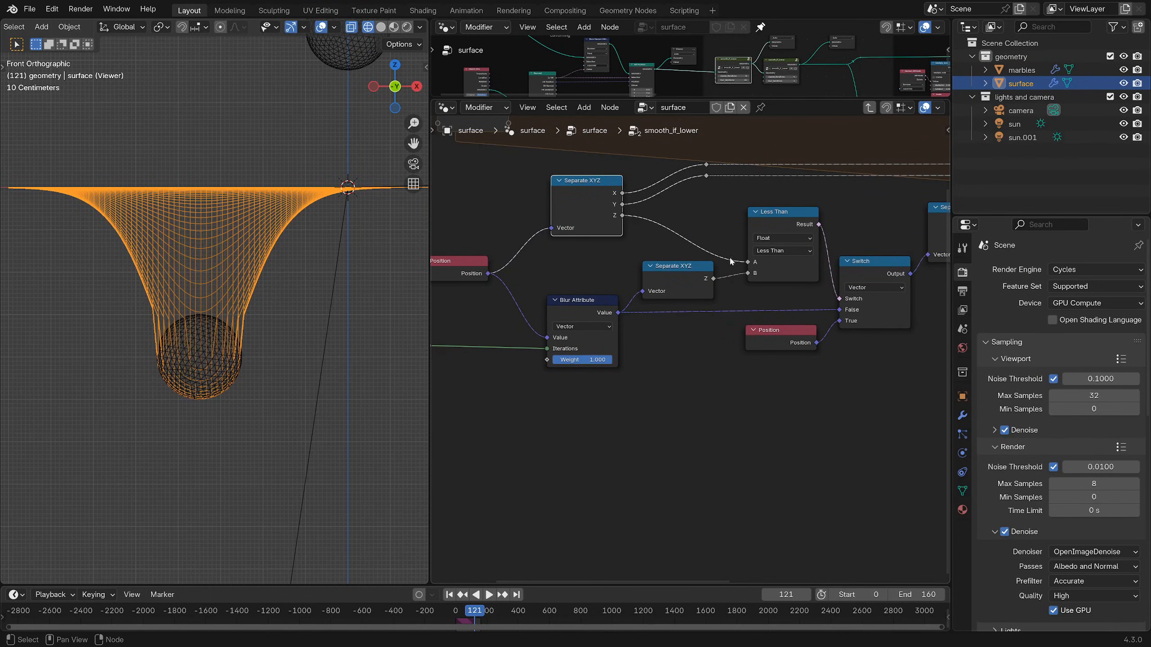
left_click(680, 284)
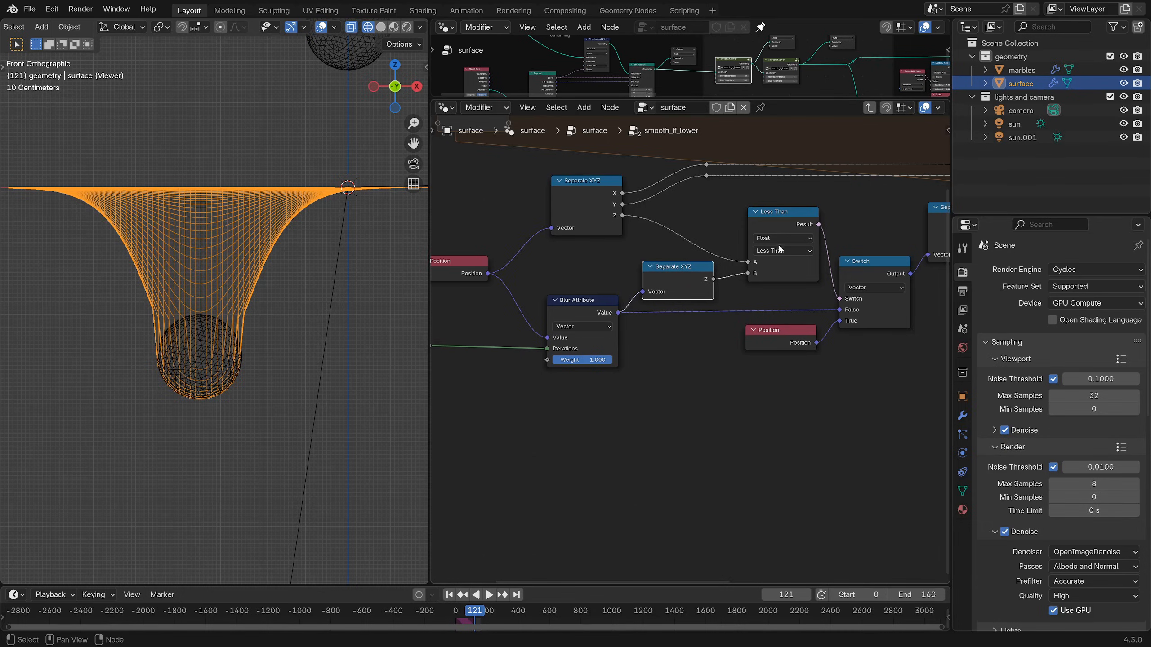
left_click(606, 215)
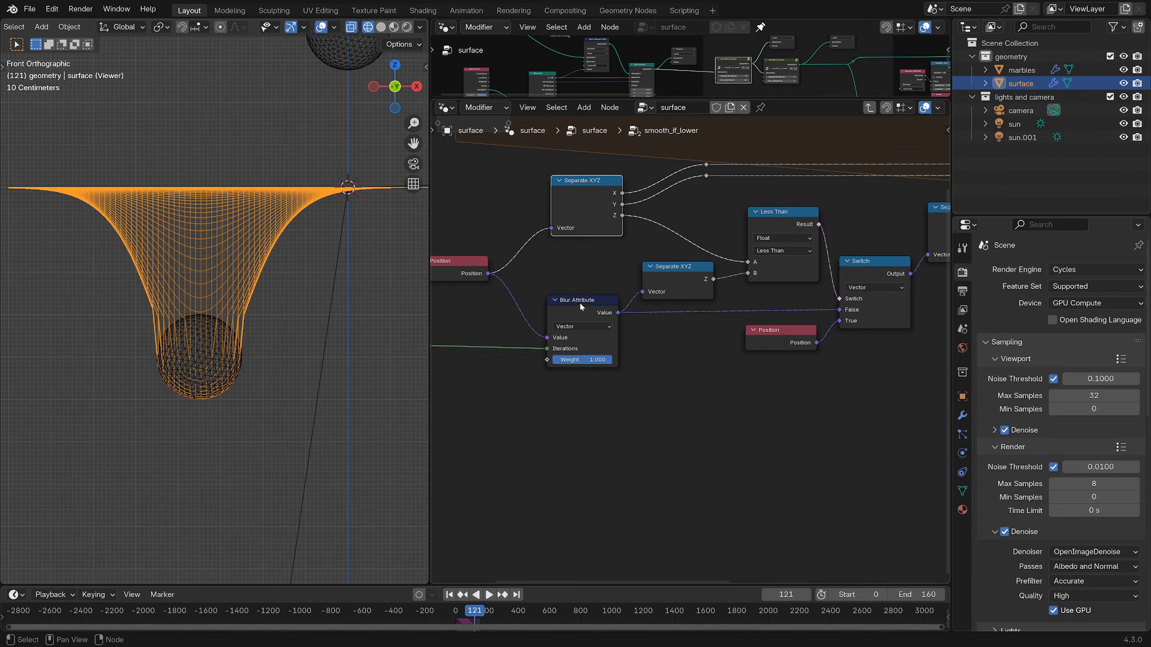
- Examine the Position node feeding the Switch's True input and the chain from Switch through Combine XYZ to Set Position
middle_click_drag(772, 256, 725, 236)
mouse_move(723, 327)
left_mouse_down()
mouse_move(736, 330)
mouse_move(727, 322)
left_mouse_up()
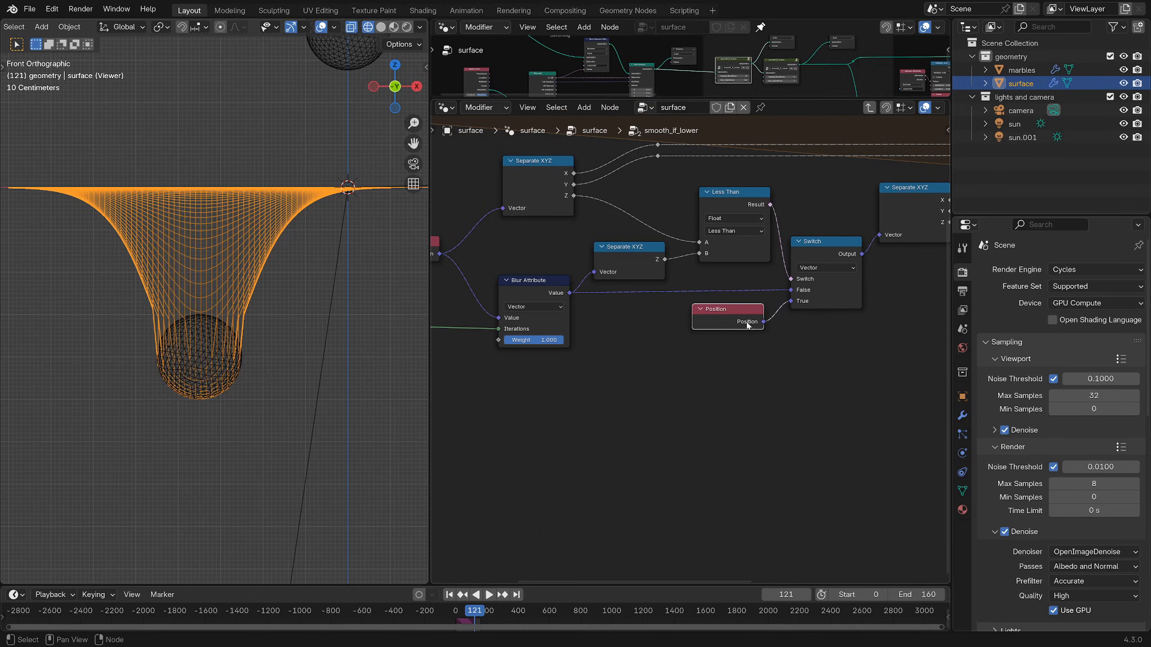
scroll(780, 322, "up", 2)
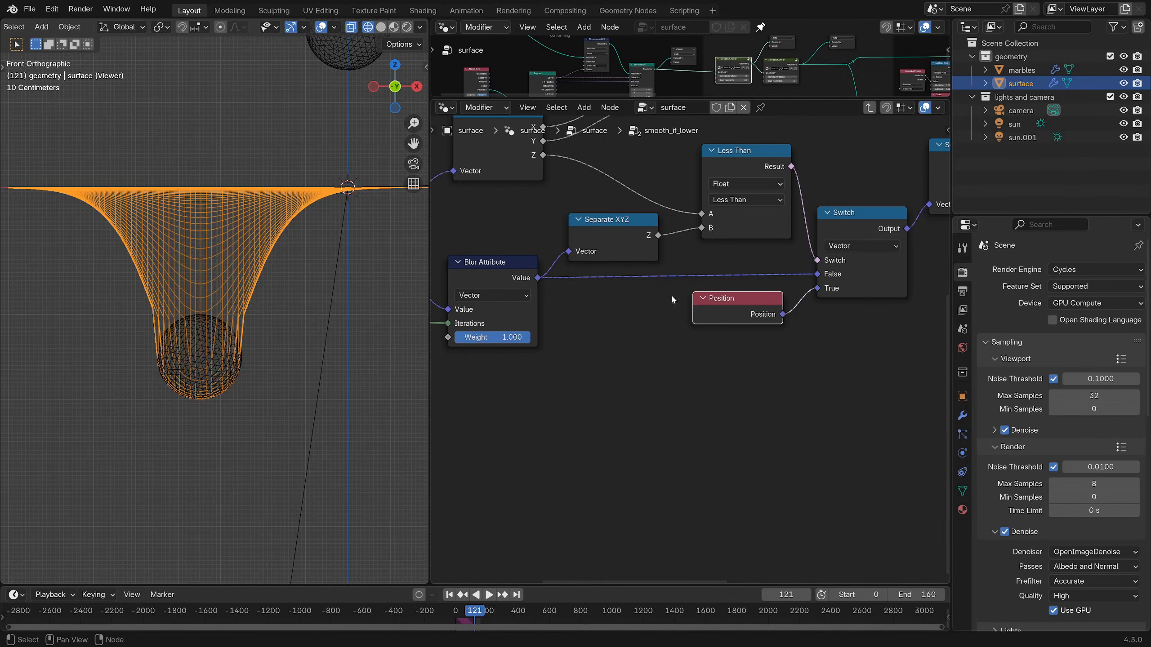
scroll(673, 300, "down", 1)
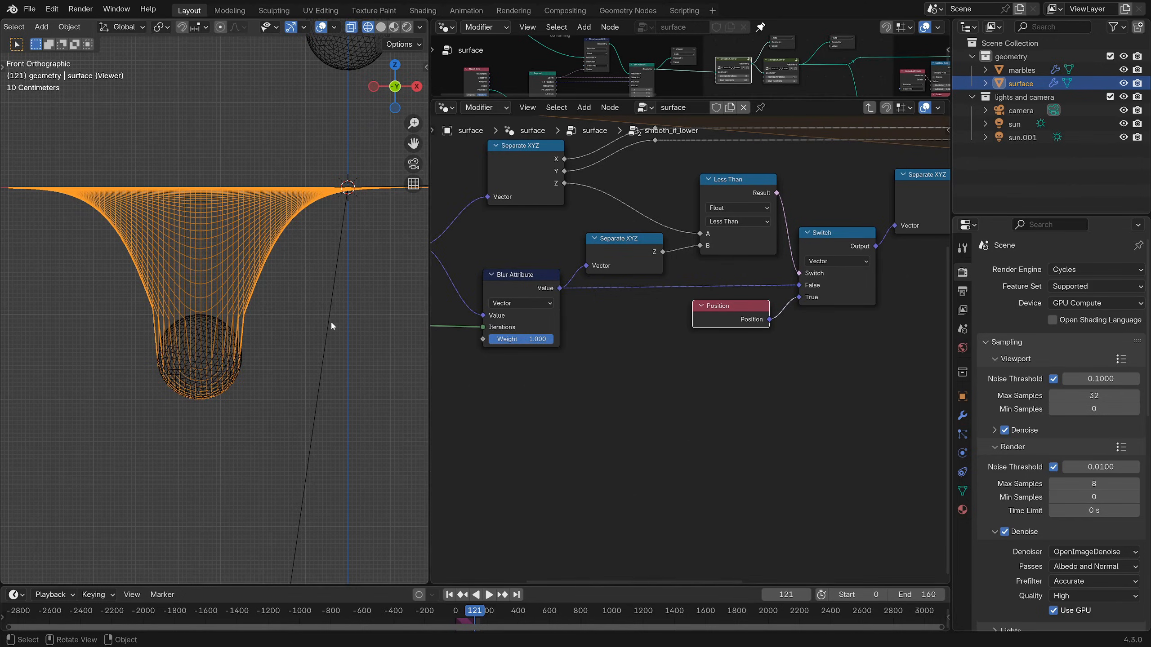
scroll(788, 328, "down", 1)
scroll(785, 322, "down", 2)
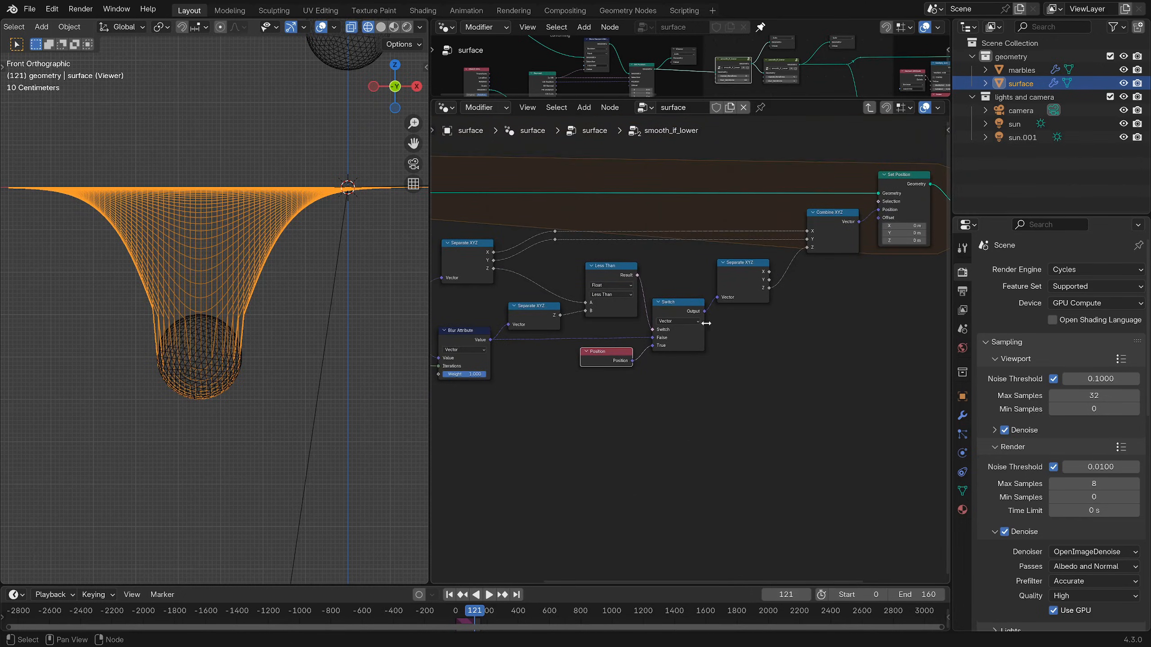
scroll(754, 305, "down", 1)
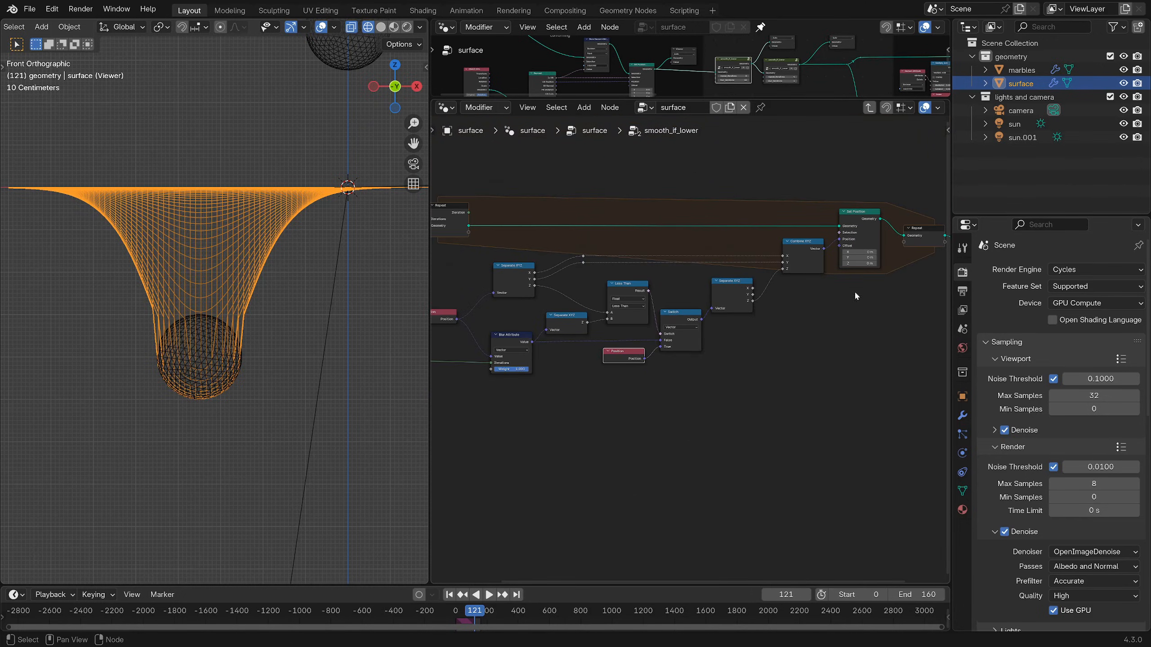
- Leave the smooth_if_lower group and add a Set Position node fed by the displacement Set Position's Geometry output, below the smooth_if_lower nodes
key("Tab")
scroll(840, 275, "up", 2)
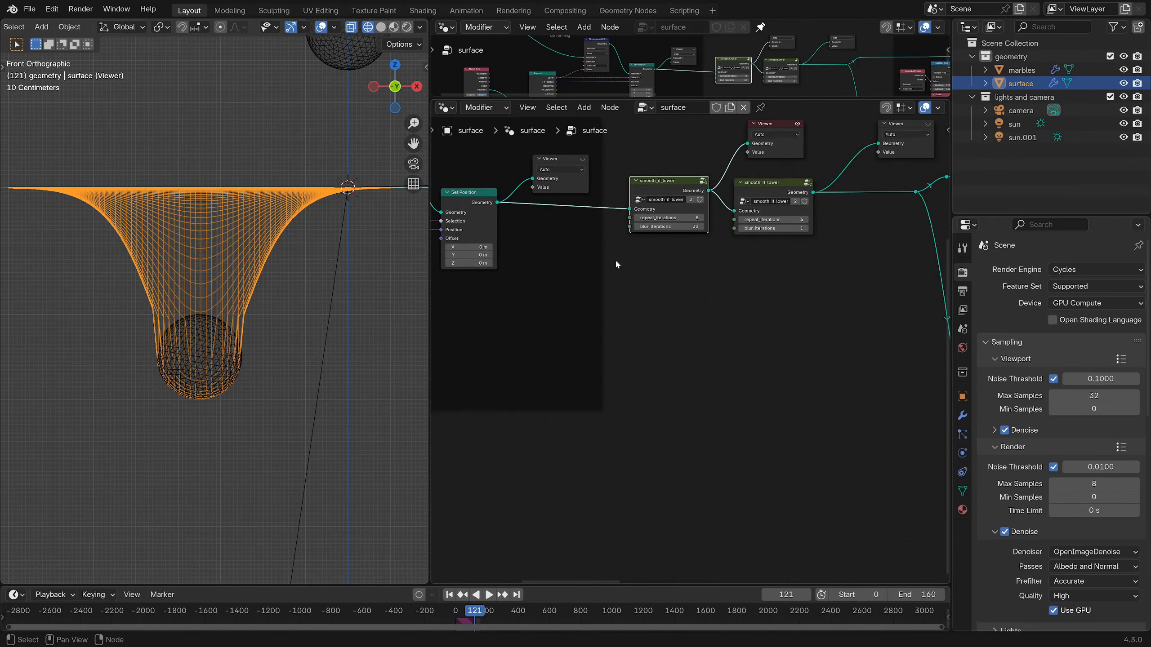
left_click_drag(498, 202, 709, 293)
type("set o")
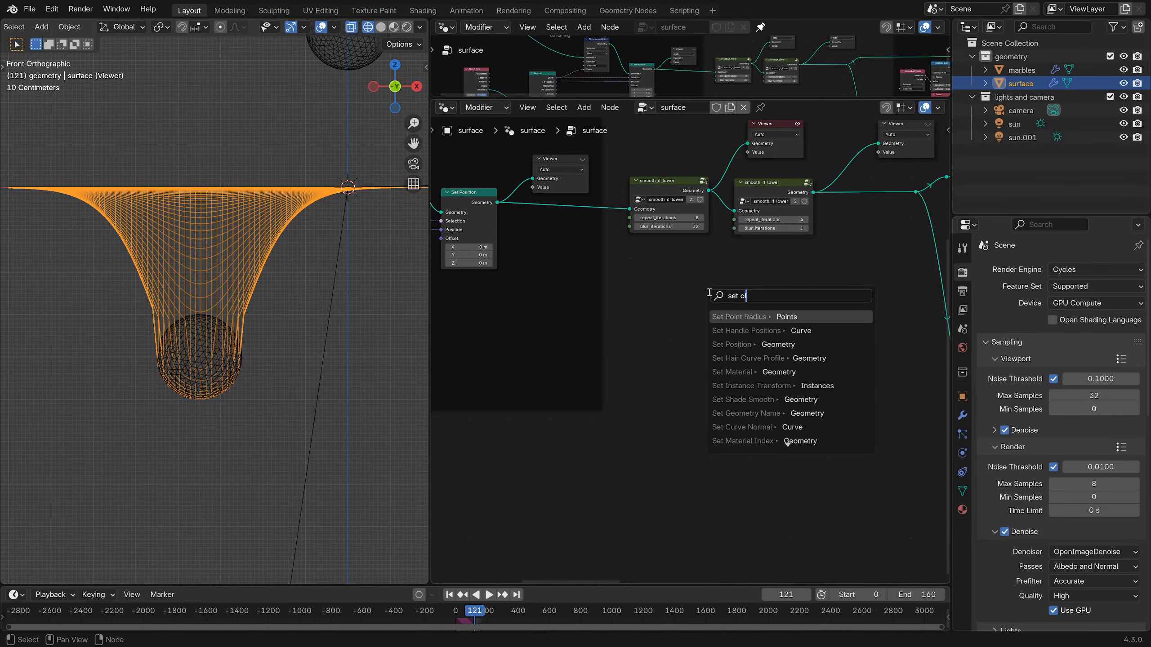
key("BackSpace")
type("pos")
key("Return")
left_click(676, 308)
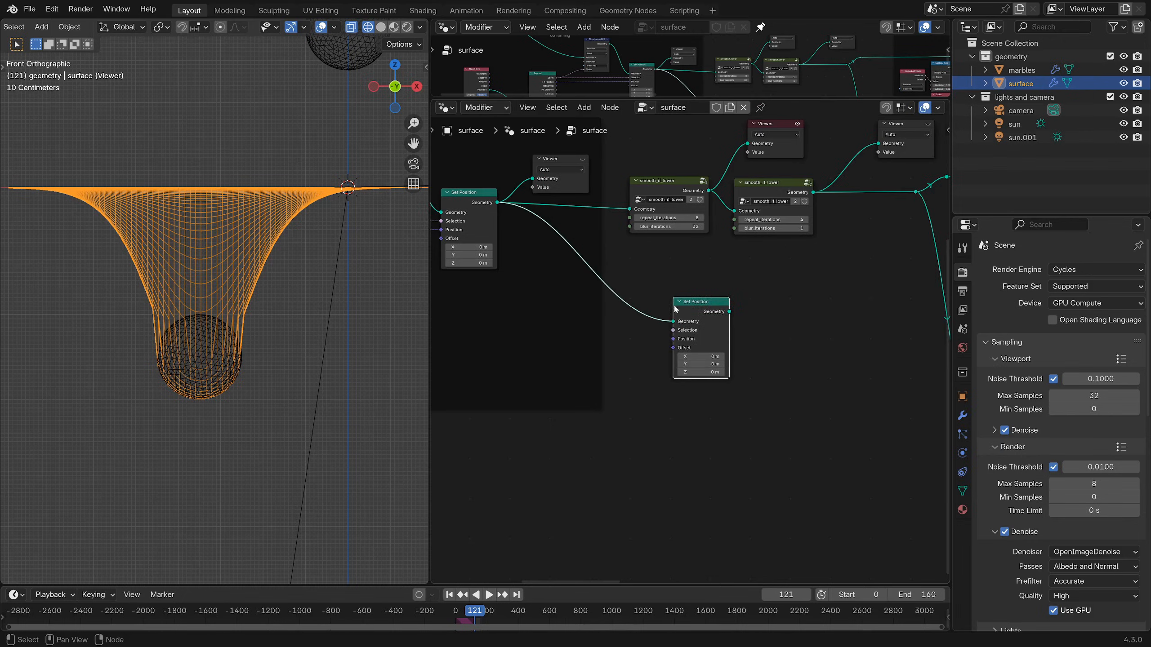
- Add a Blur Attribute node beside the new Set Position node and set its data type to Vector
middle_click_drag(768, 315, 709, 292)
scroll(709, 293, "up", 1)
key("shift+a")
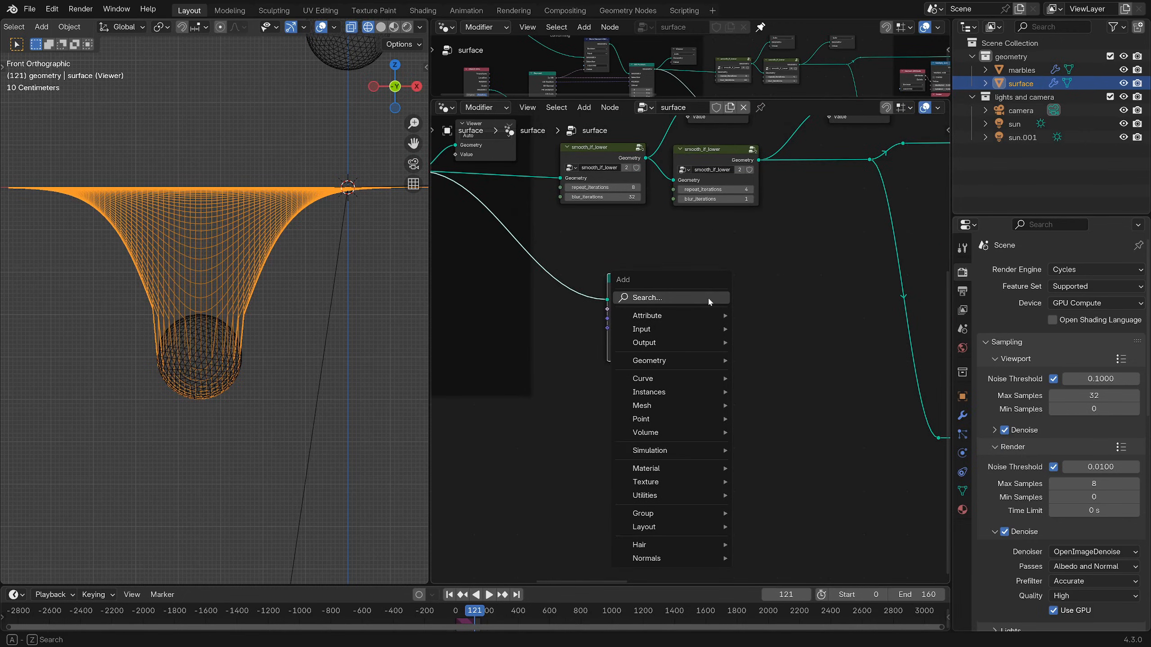
type("blur")
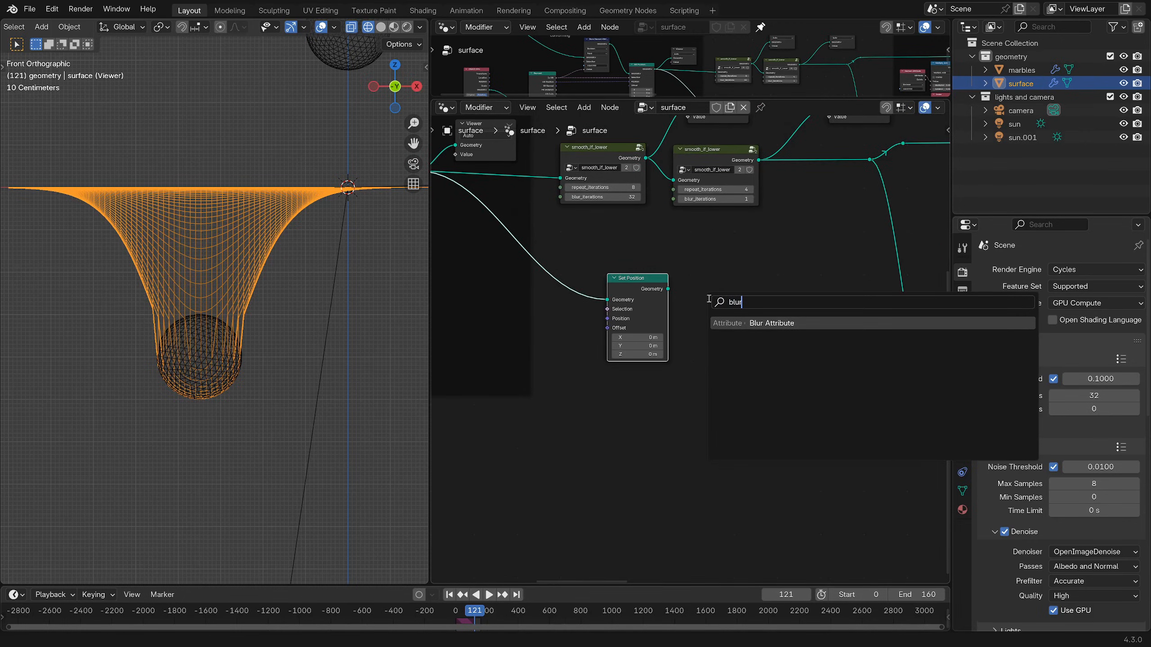
key("Return")
left_click_drag(644, 302, 791, 267)
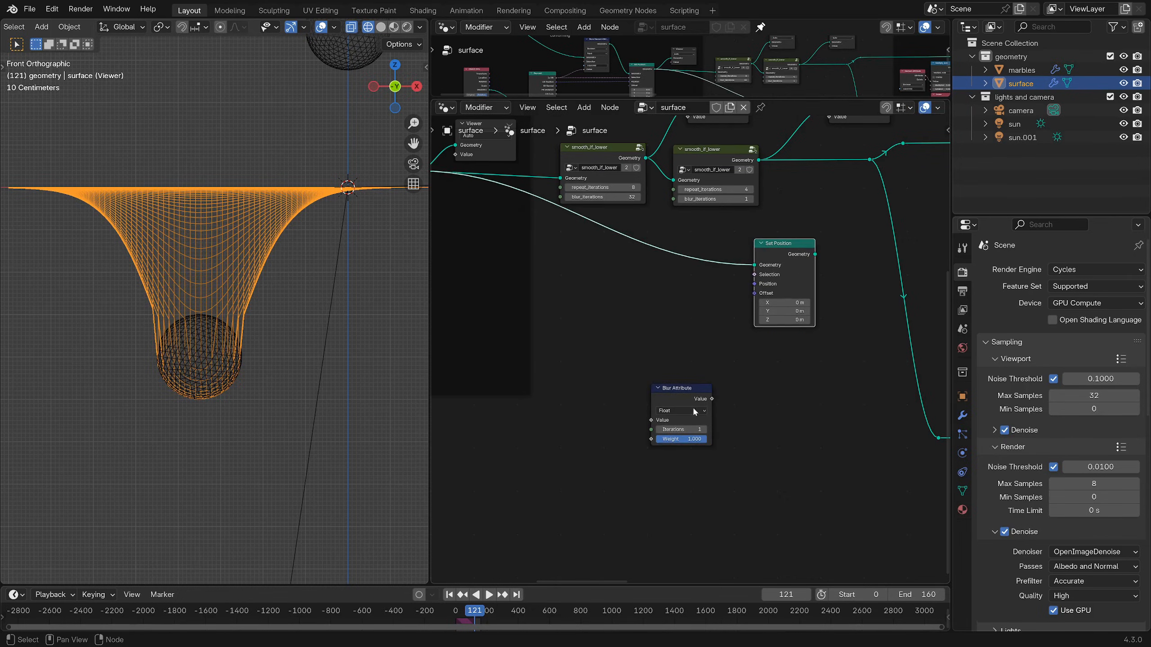
left_click_drag(680, 388, 682, 288)
left_click(683, 311)
left_click(670, 332)
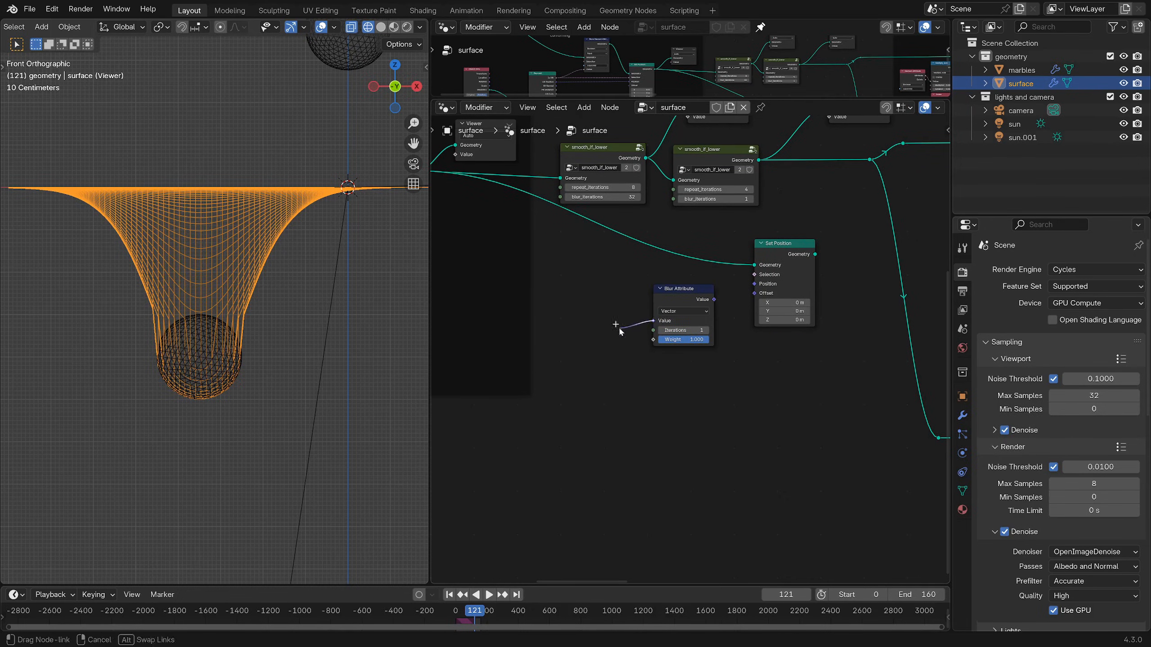
- Feed a new Position node into the Blur Attribute's Value and connect the blurred result to the new Set Position's Position input
left_click_drag(620, 331, 620, 329)
type("po")
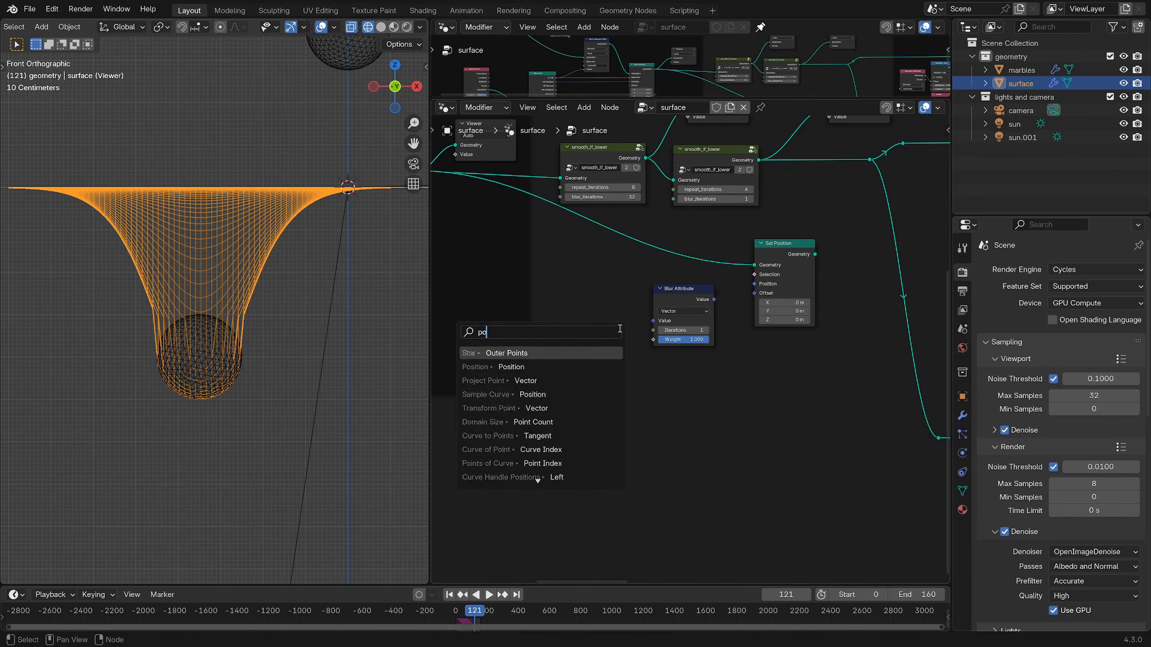
left_click(512, 367)
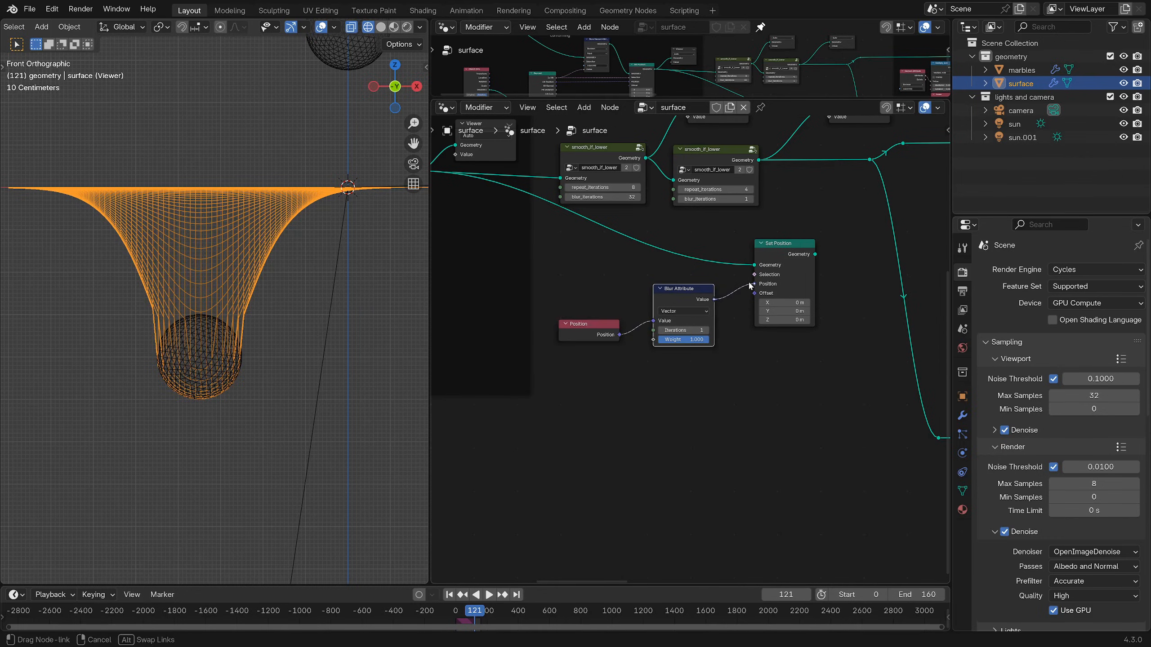
left_click_drag(788, 252, 762, 252)
middle_click_drag(765, 253, 700, 253)
left_click_drag(619, 289, 606, 289)
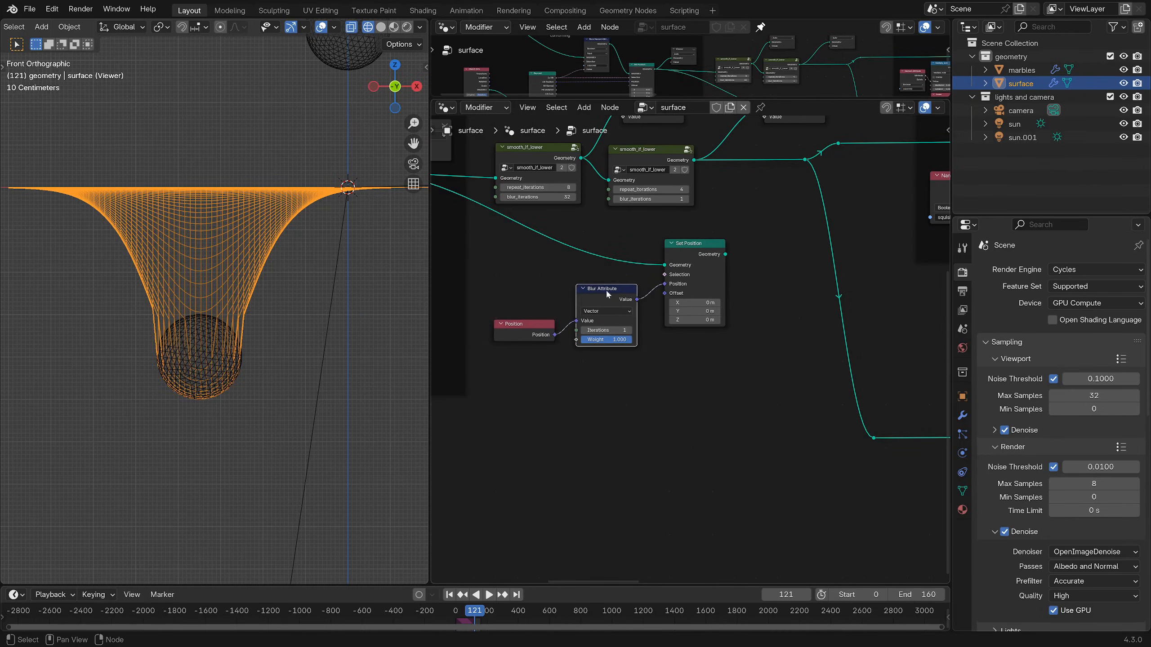
- Space out the three new nodes and preview the new Set Position's geometry through an added Viewer node
left_click_drag(538, 323, 519, 326)
left_click_drag(608, 288, 595, 288)
left_click_drag(698, 244, 686, 245)
key("shift+a")
type("viewer")
key("Return")
left_click(725, 244)
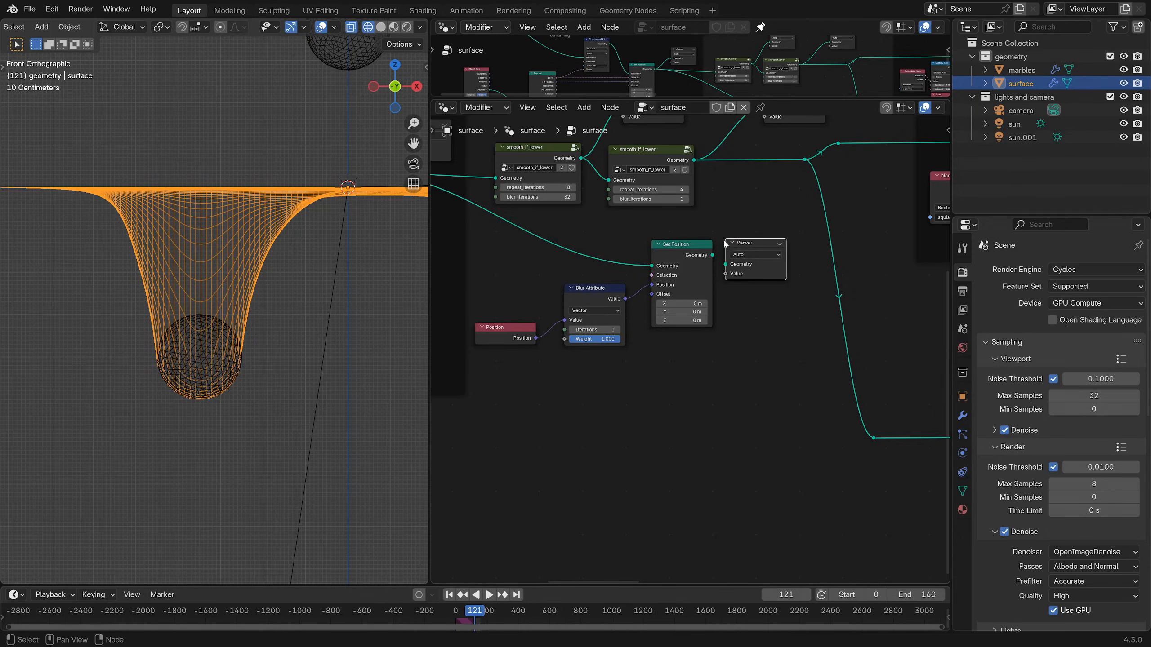
left_click(779, 243)
- Raise the Blur Attribute iterations to 155 and view the blurred surface in perspective
middle_click_drag(281, 208, 291, 270)
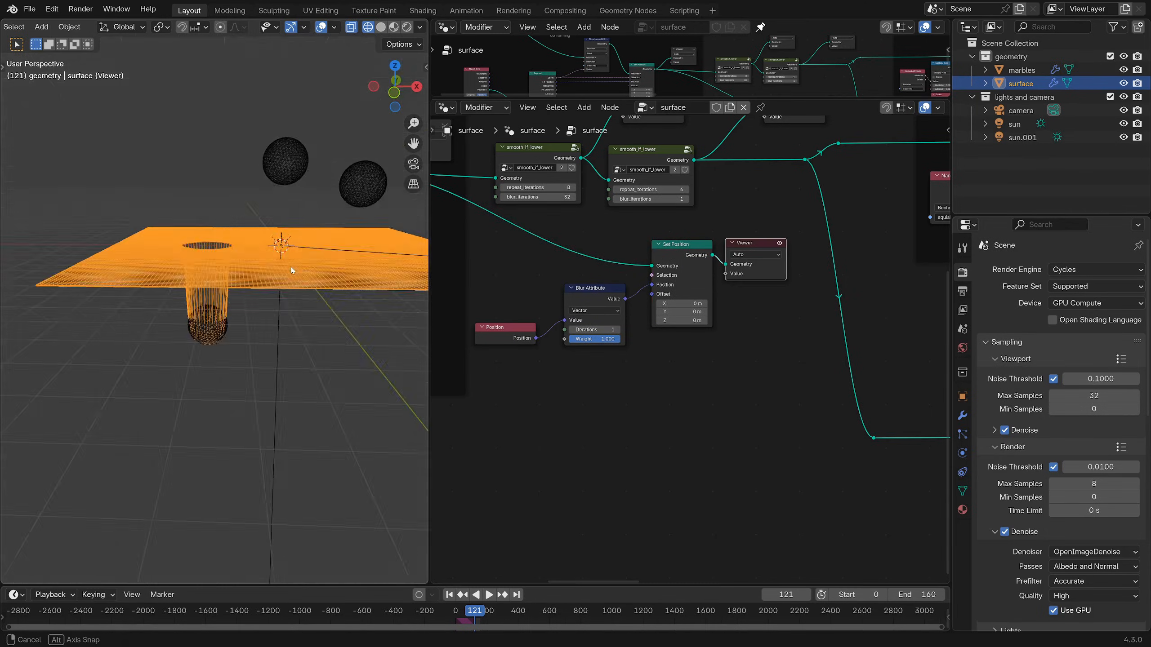
scroll(623, 312, "up", 1)
left_click_drag(587, 327, 653, 327)
middle_click_drag(257, 329, 165, 259)
left_click_drag(601, 327, 337, 327)
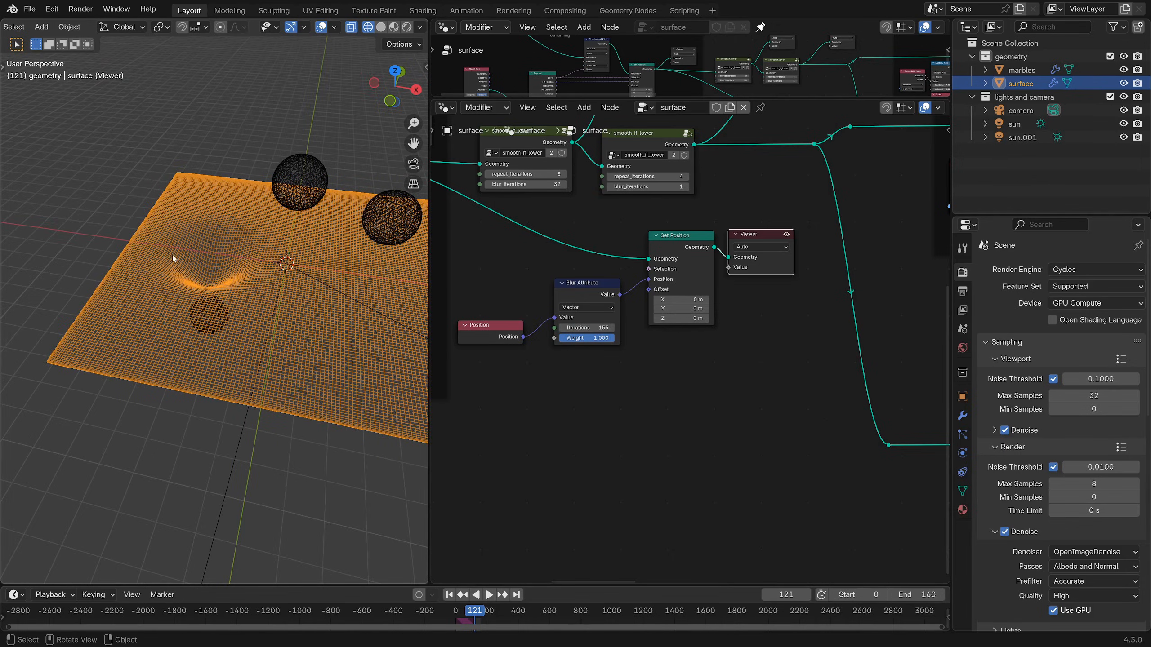
middle_click_drag(501, 331, 607, 295)
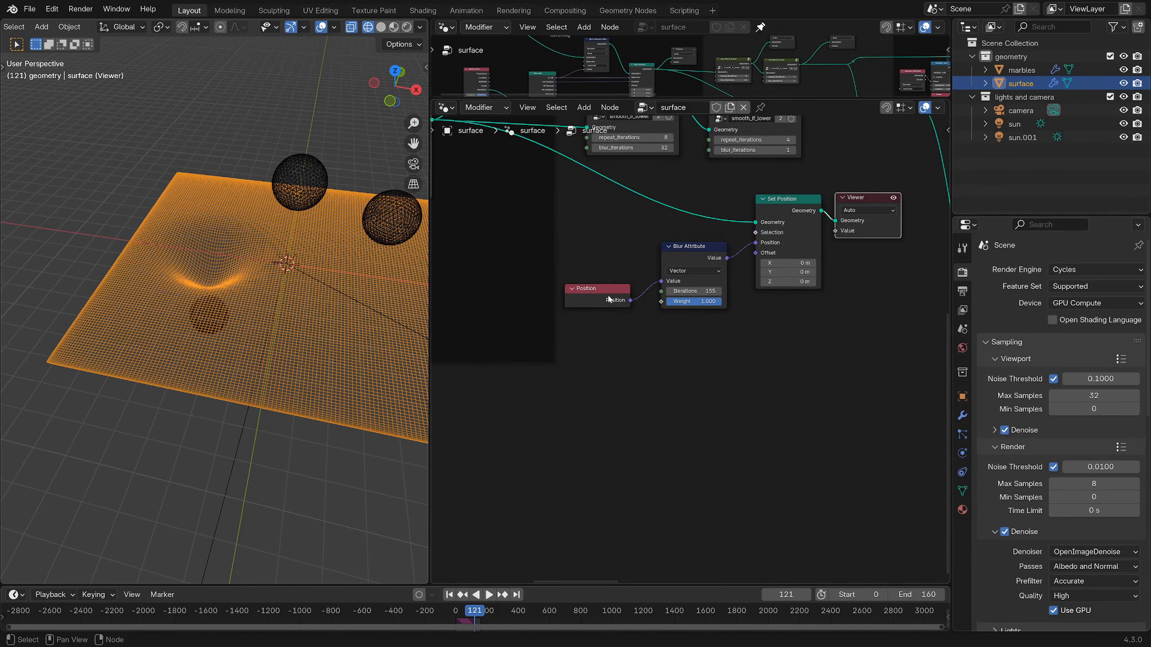
- Try 13 Blur Attribute iterations in the front view, and settle on 61
scroll(716, 354, "up", 3)
middle_click_drag(142, 333, 245, 282)
left_click_drag(702, 275, 610, 284)
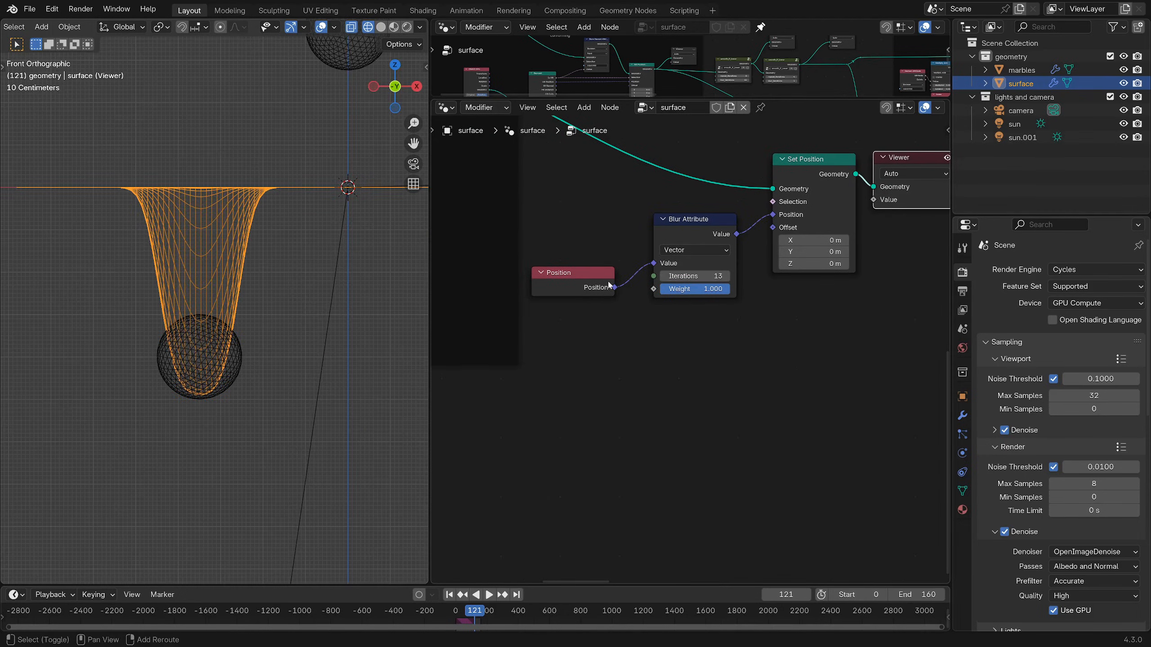
left_click_drag(701, 275, 732, 275)
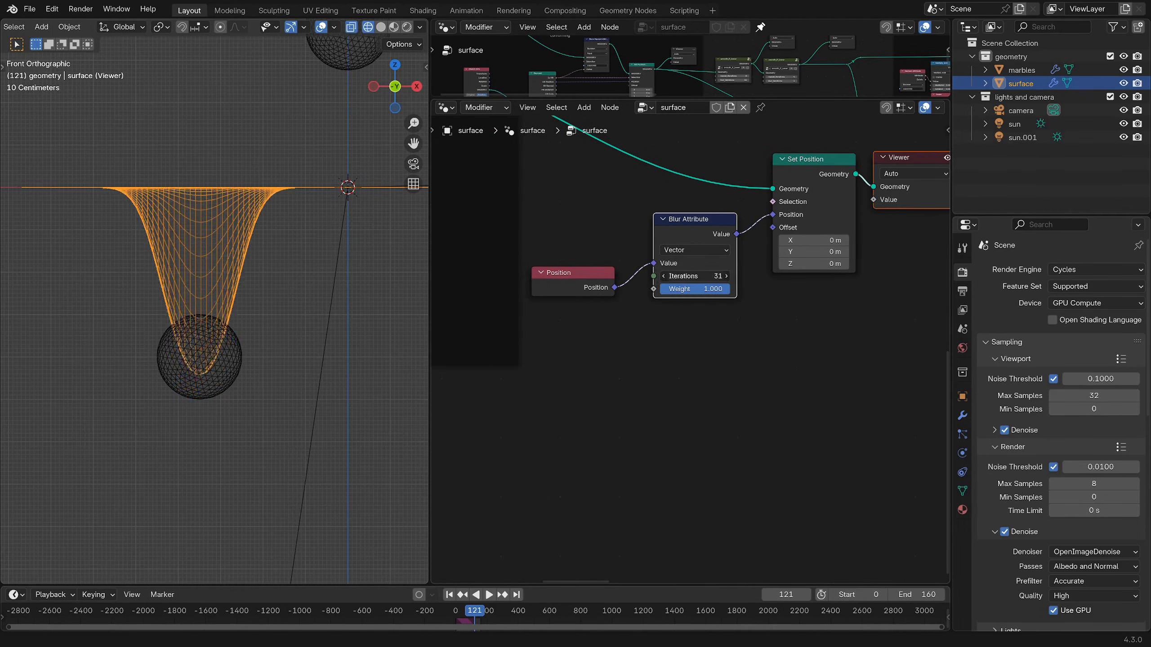
- Play the animation and compare the blurred surface with the falling marbles in the front view
key("space")
scroll(275, 285, "down", 4)
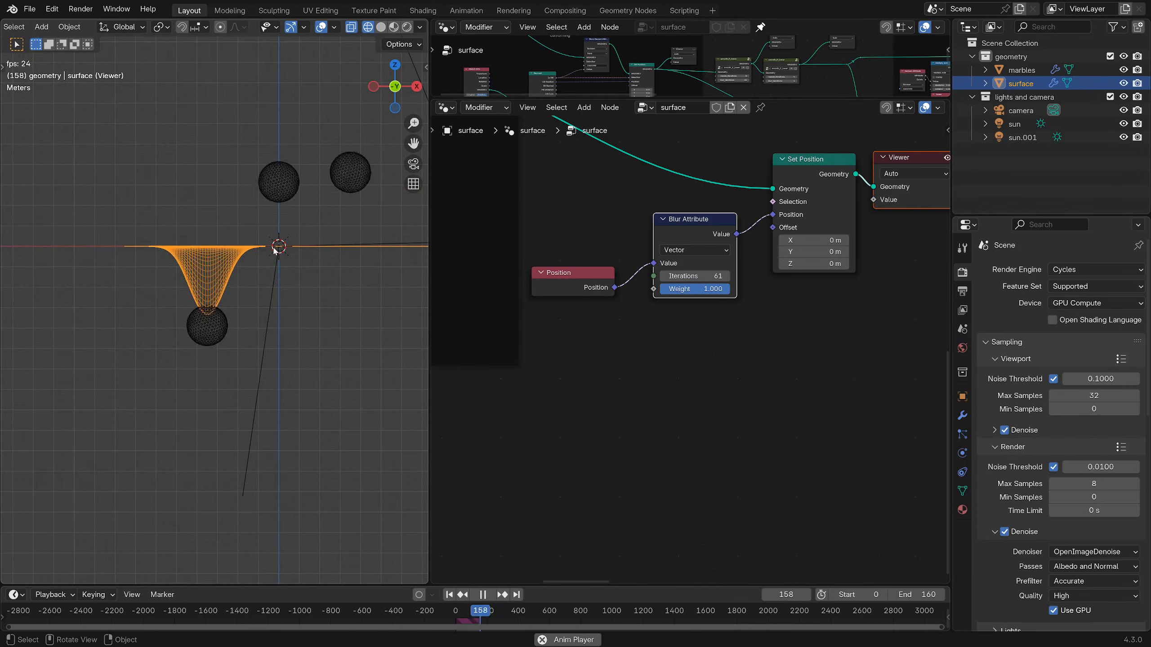
middle_click_drag(322, 260, 278, 284, "shift")
scroll(684, 281, "down", 5)
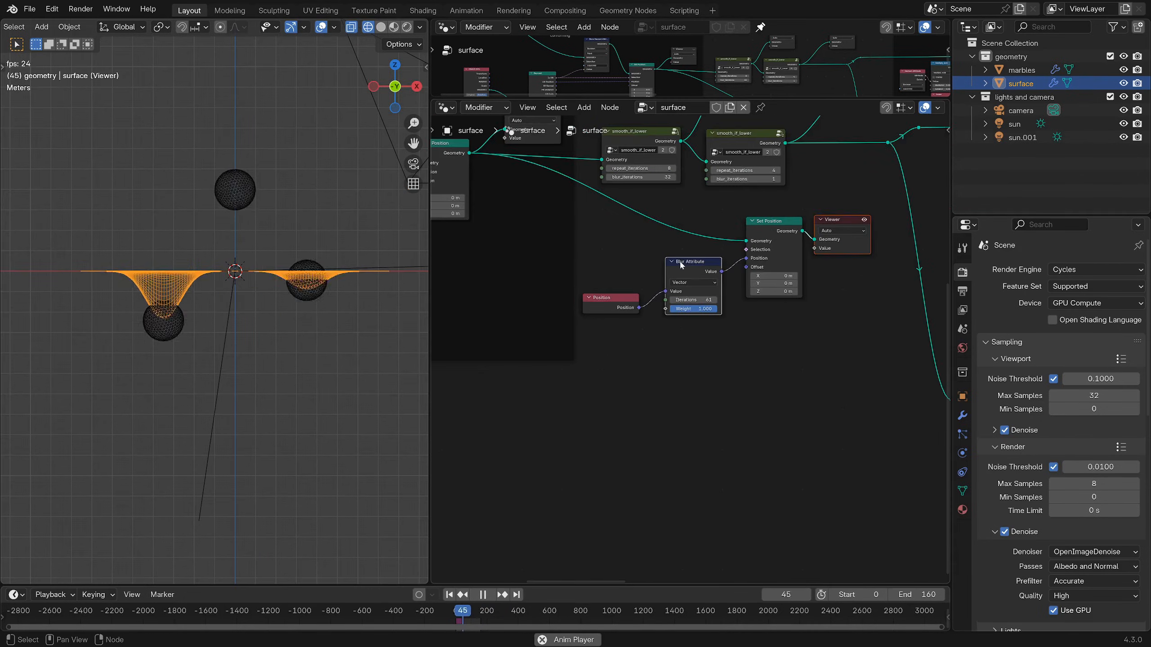
- Preview the first smooth_if_lower node's output during playback, and stop the animation with the marble sunk into the surface
middle_click_drag(764, 221, 660, 311)
left_click(666, 164)
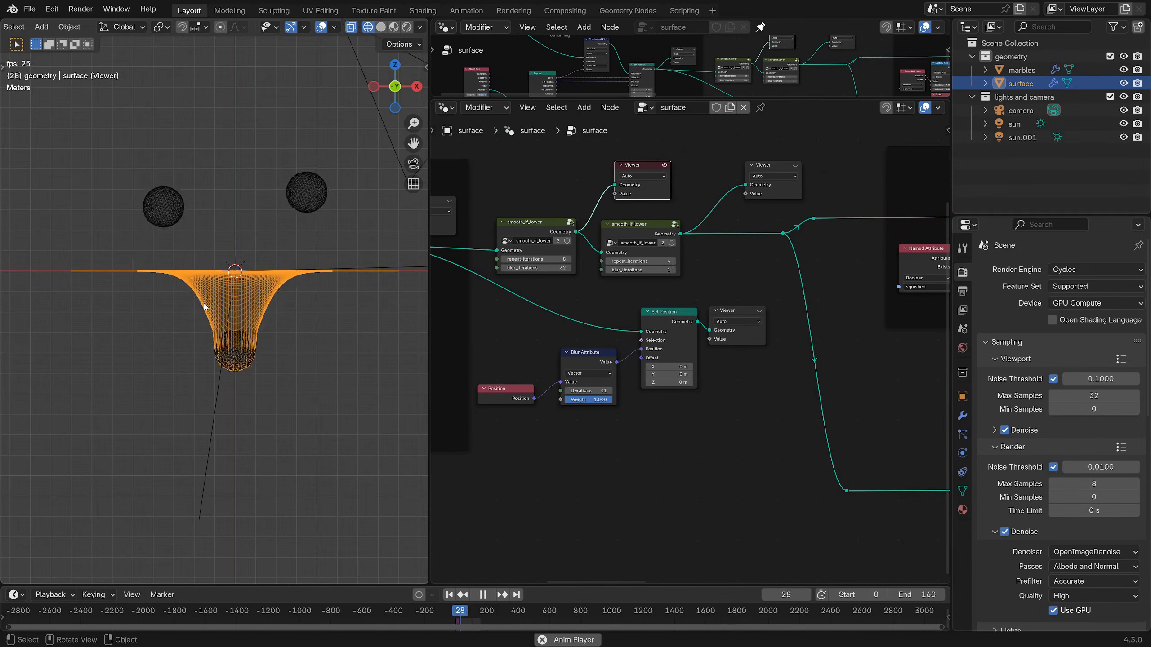
key("space")
middle_click_drag(199, 334, 248, 349, "shift")
scroll(248, 349, "up", 2)
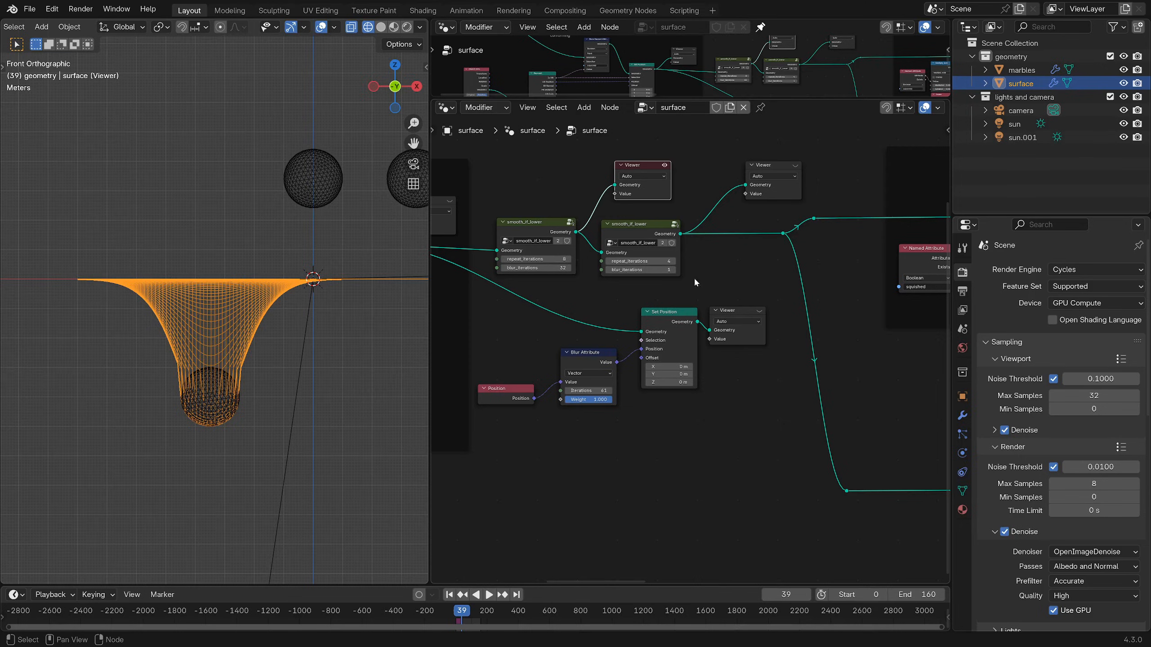
- Select the second smooth_if_lower node, play the animation briefly, and inspect the wireframe around the sunken marble from the front
left_click_drag(630, 227, 644, 223)
scroll(645, 223, "up", 1)
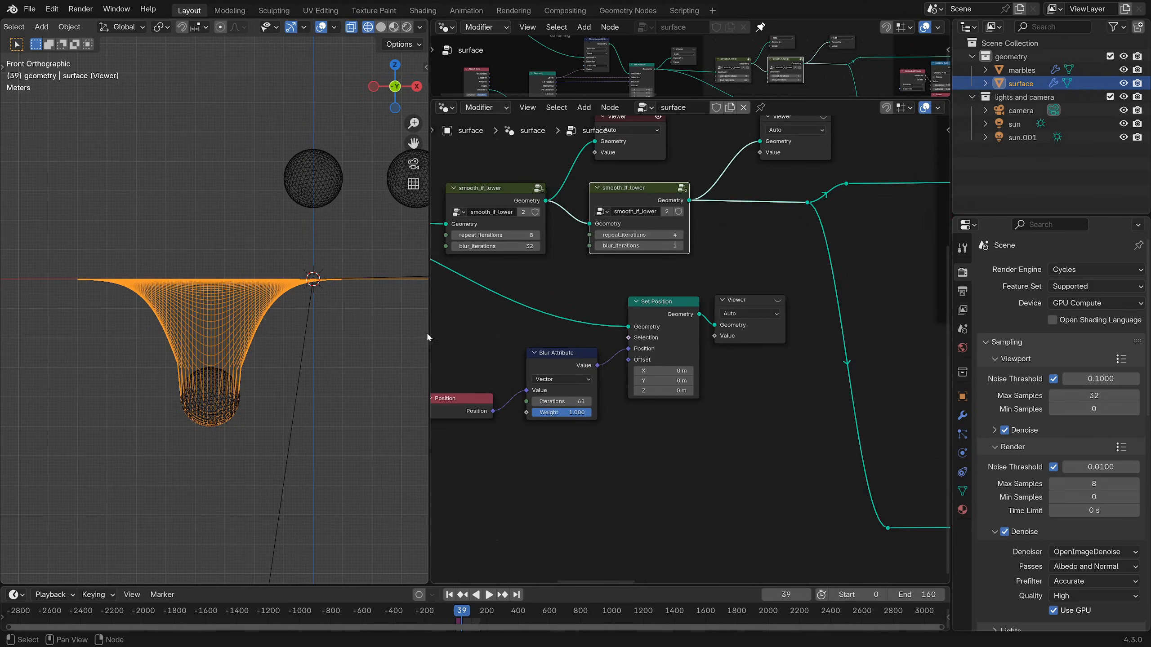
scroll(322, 328, "up", 4)
key("space")
scroll(217, 270, "down", 5)
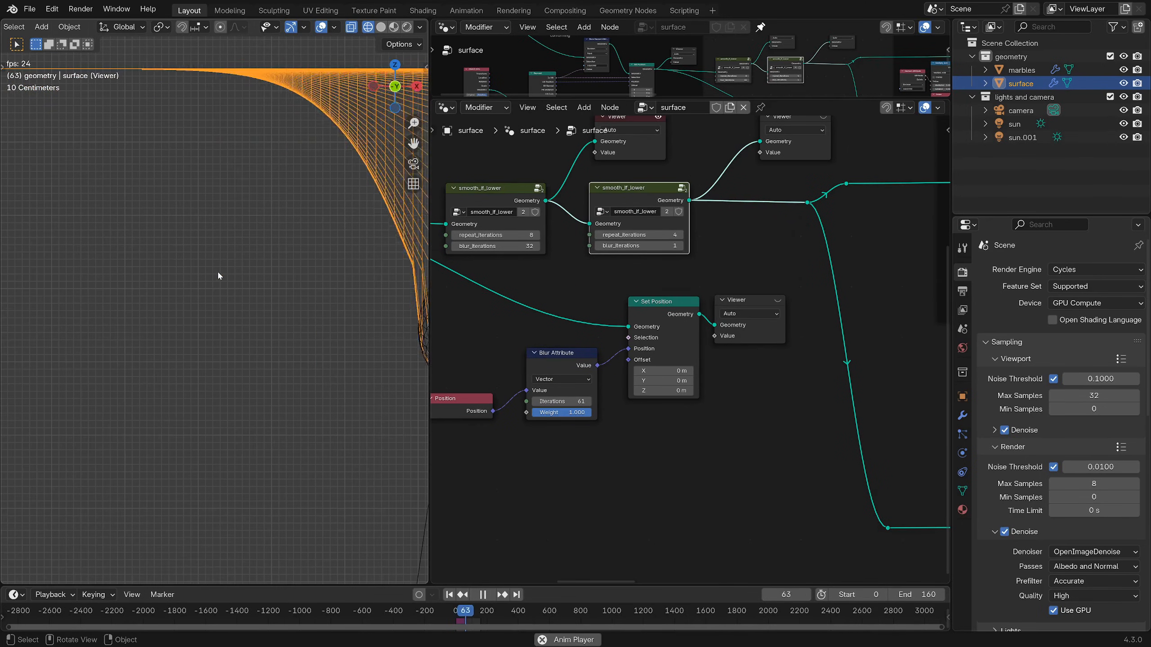
key("space")
key("KP_1")
scroll(223, 275, "up", 3)
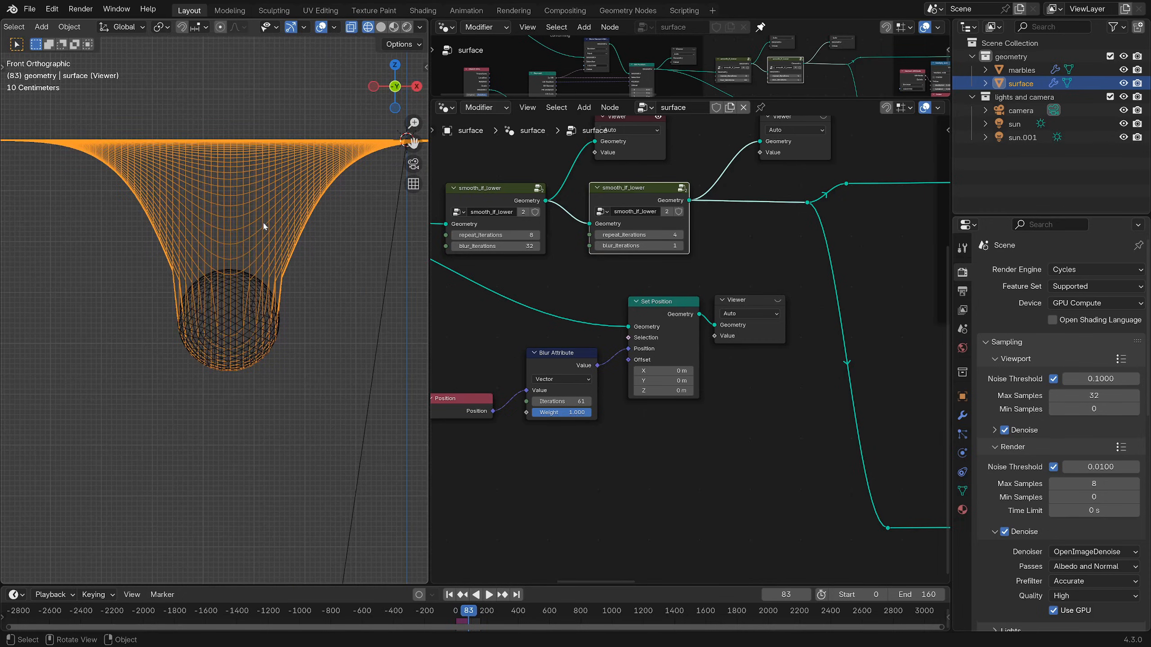
- Switch the viewport to Solid shading and examine the surface creases alongside both smooth_if_lower nodes
key("z")
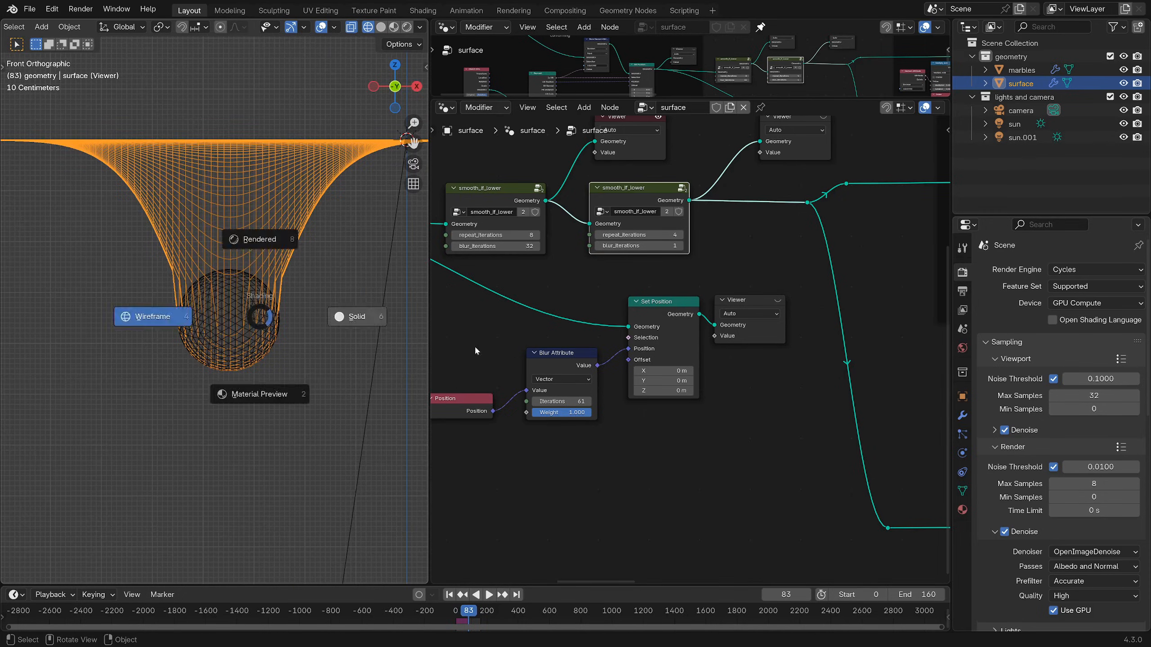
left_click(244, 321)
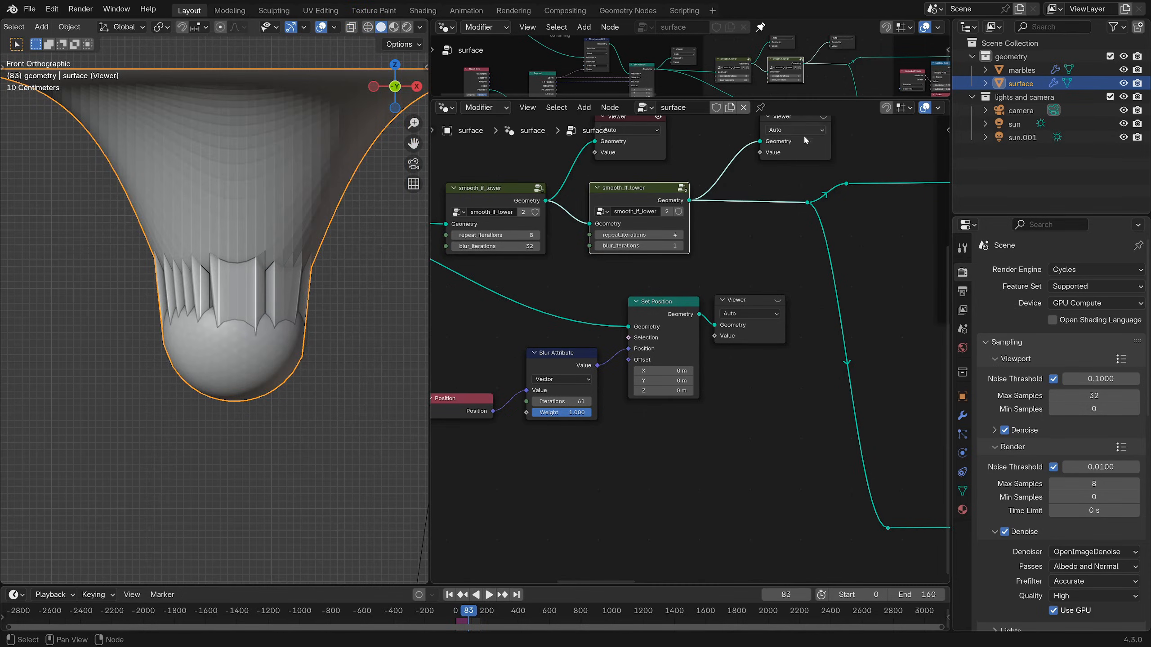
middle_click_drag(806, 140, 755, 177)
middle_click_drag(548, 275, 693, 239)
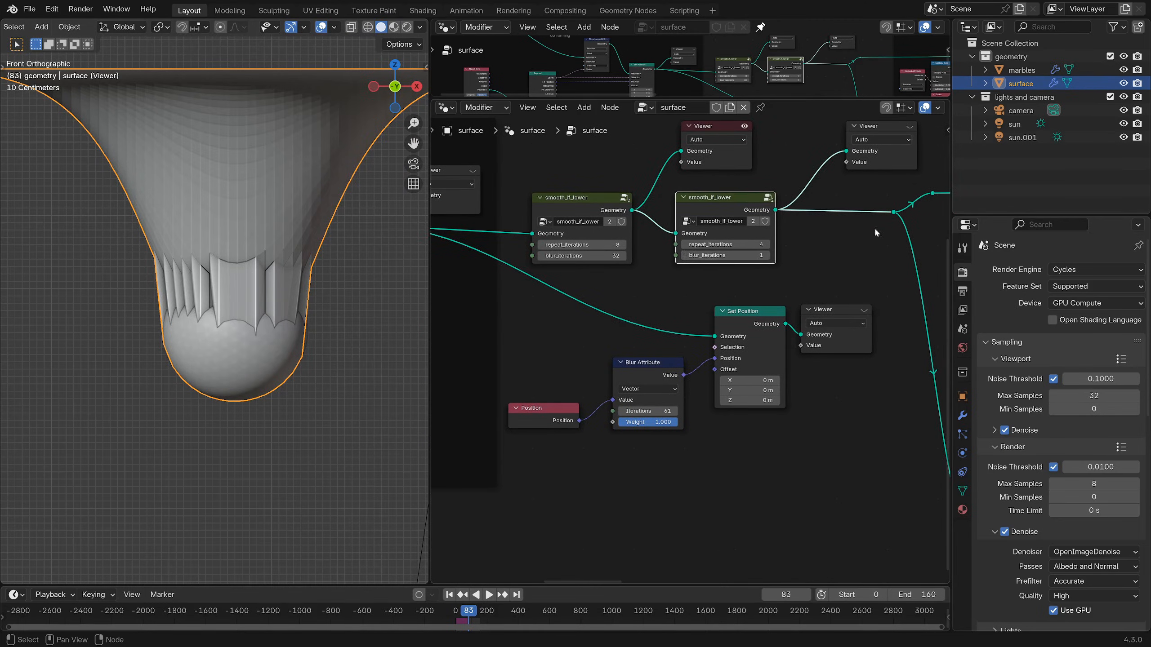
- Preview the second smooth_if_lower node's output and play the animation through the camera view
left_click(896, 137)
key("space")
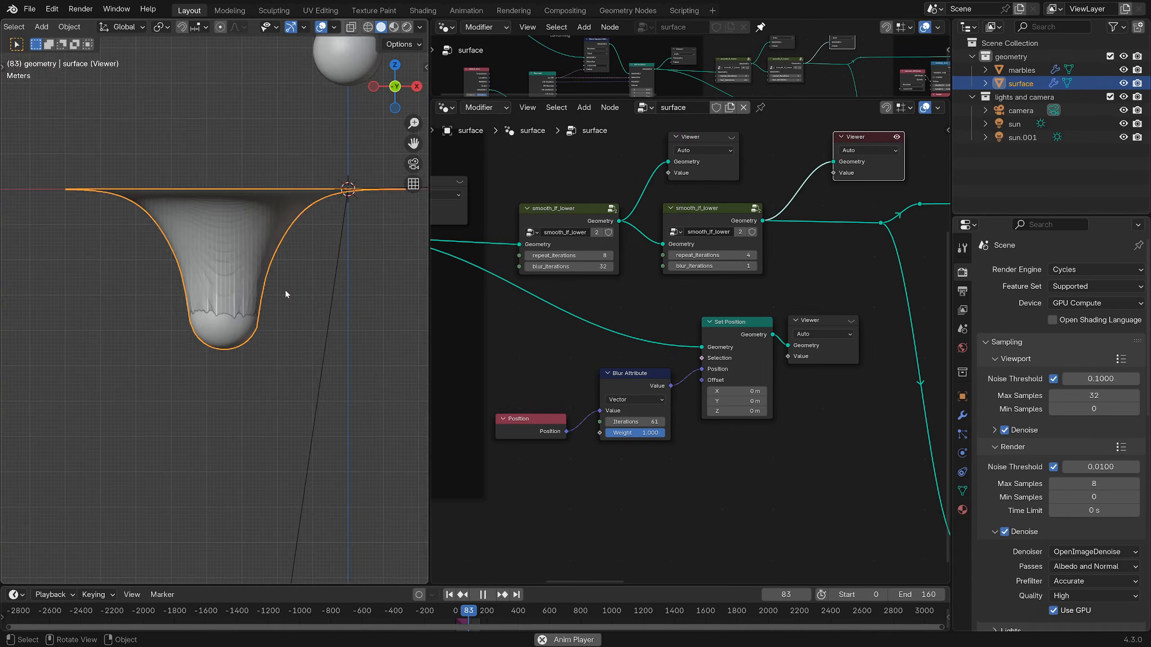
middle_click_drag(285, 288, 283, 313)
scroll(306, 327, "up", 3)
key("KP_0")
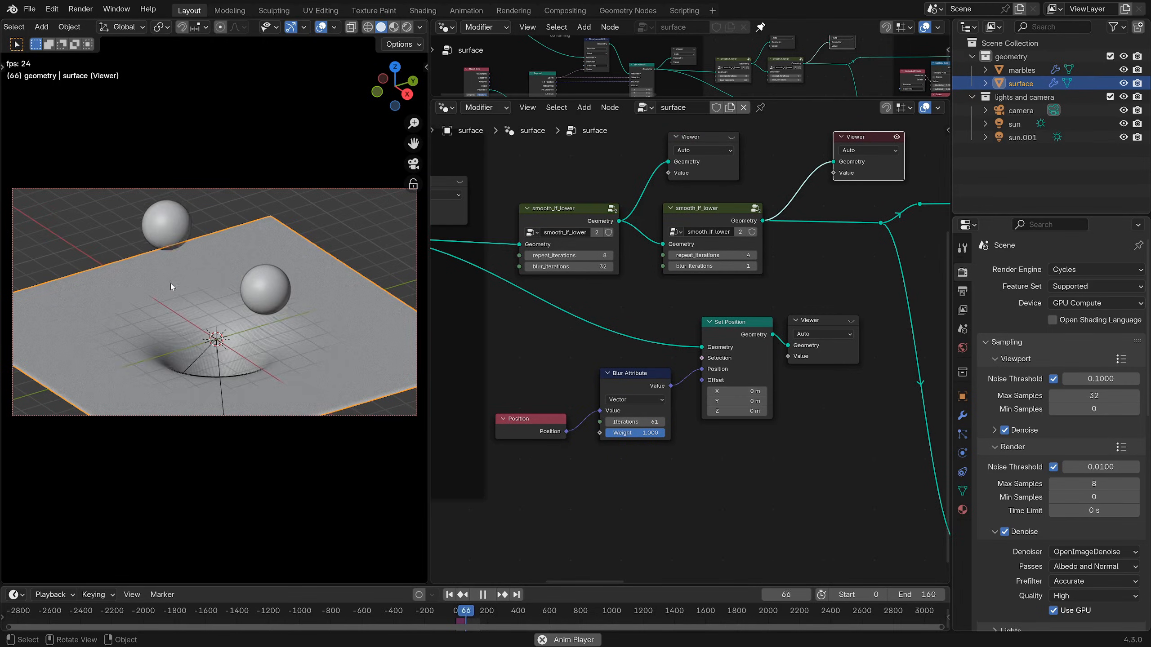
- Look over the interpolation factor, interpolated position and lazy interpolation frames that follow the smoothing nodes
scroll(425, 289, "down", 2)
scroll(561, 295, "down", 2)
scroll(561, 292, "down", 5)
middle_click_drag(776, 304, 681, 323)
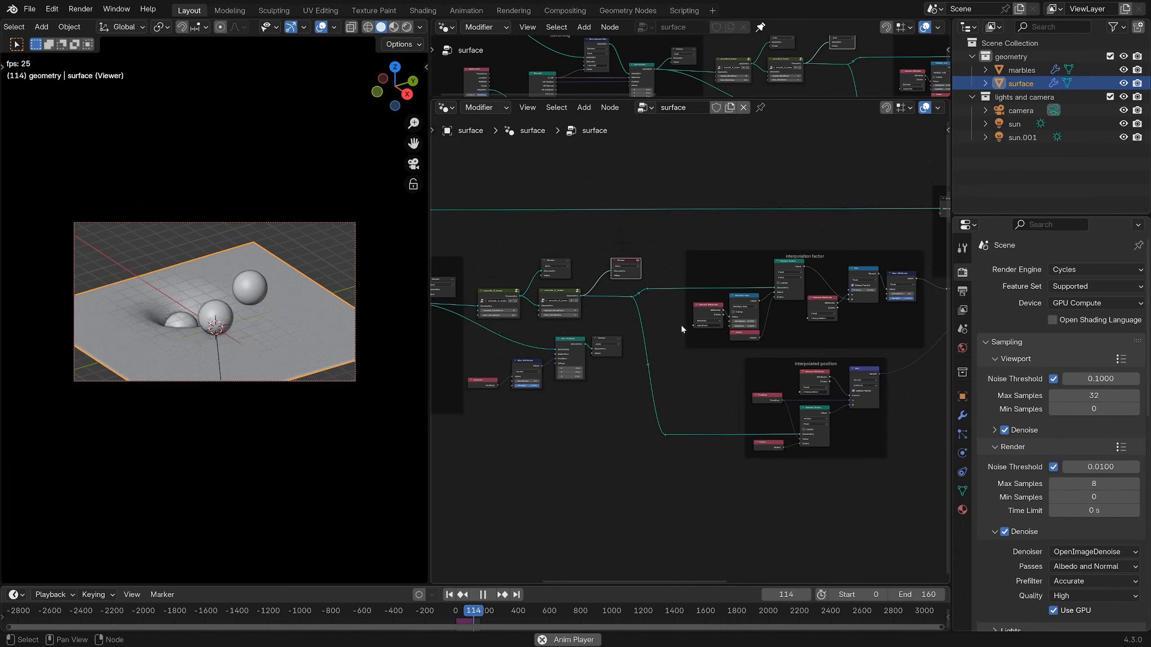
middle_click_drag(758, 333, 671, 334)
scroll(688, 334, "down", 4)
mouse_move(781, 334)
middle_mouse_down()
mouse_move(514, 340)
mouse_move(761, 337)
middle_mouse_up()
scroll(619, 328, "up", 2)
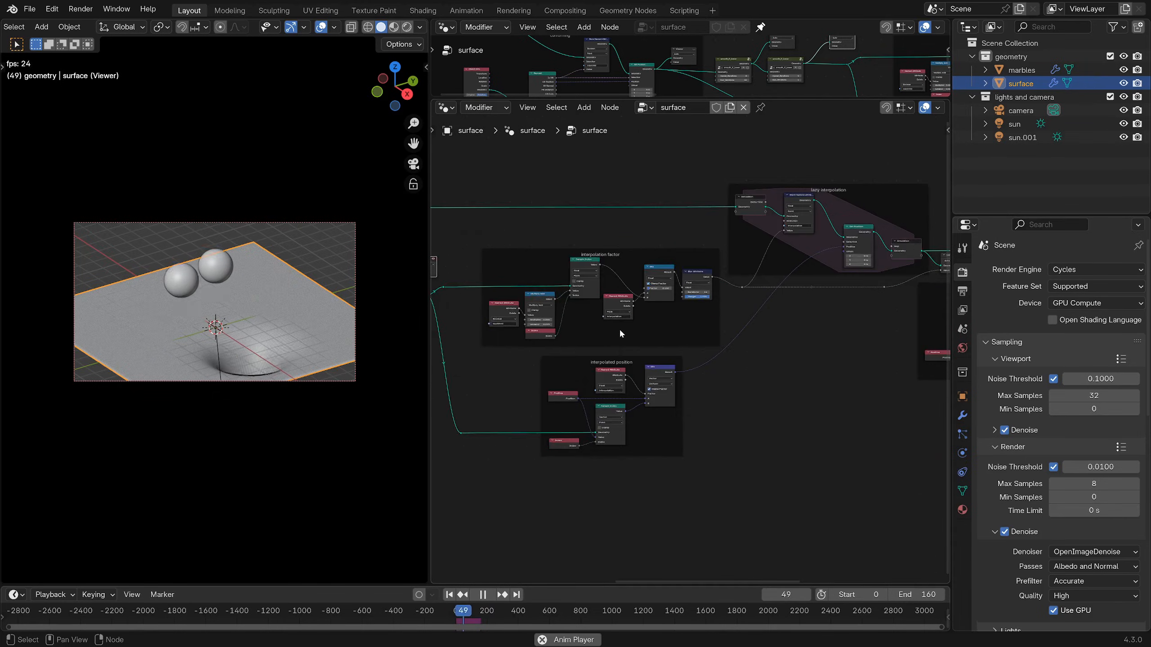
scroll(618, 329, "down", 2)
- Widen the node editor and preview the lazy interpolation result through the Viewer after the Simulation zone
left_click_drag(429, 317, 335, 321)
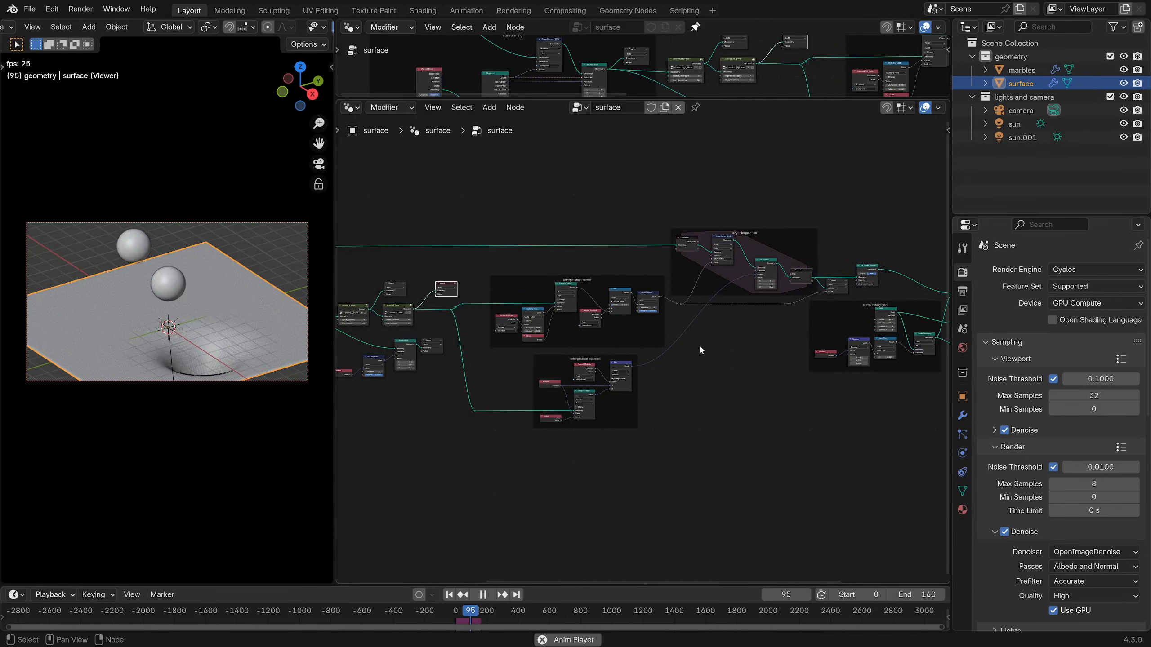
scroll(700, 344, "up", 4)
middle_click_drag(827, 236, 709, 249)
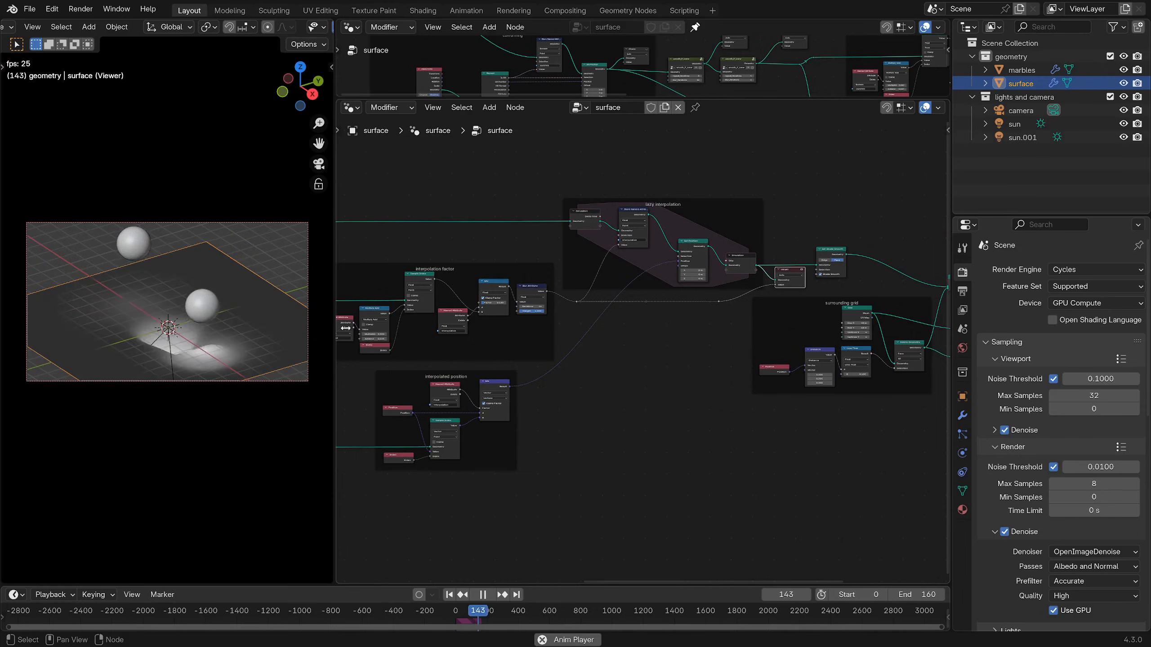
scroll(626, 340, "up", 1)
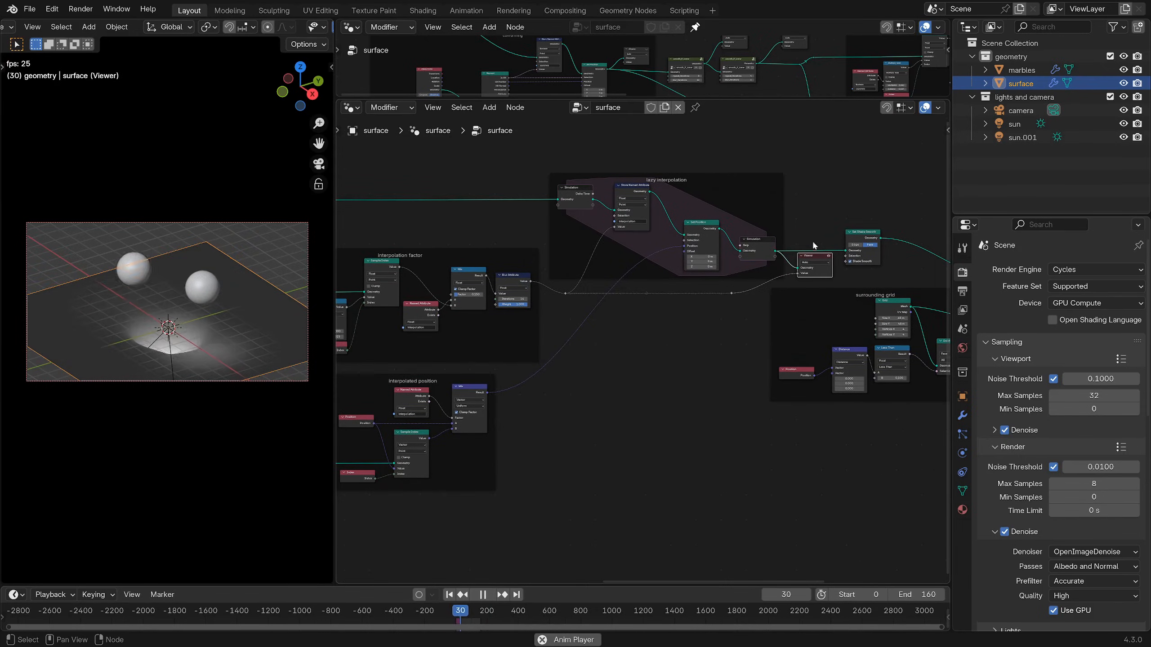
- Turn off the Viewer after the Simulation zone and examine the nodes in the lazy interpolation frame
left_click(829, 257)
scroll(136, 358, "up", 1)
scroll(142, 358, "up", 1)
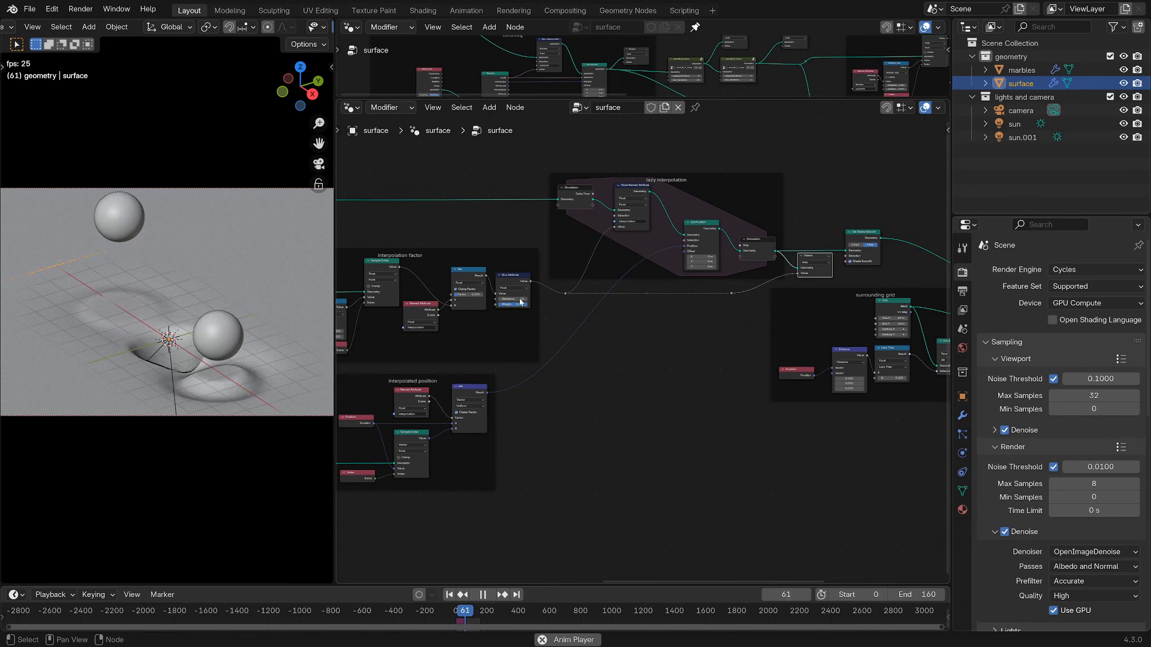
scroll(604, 227, "up", 2)
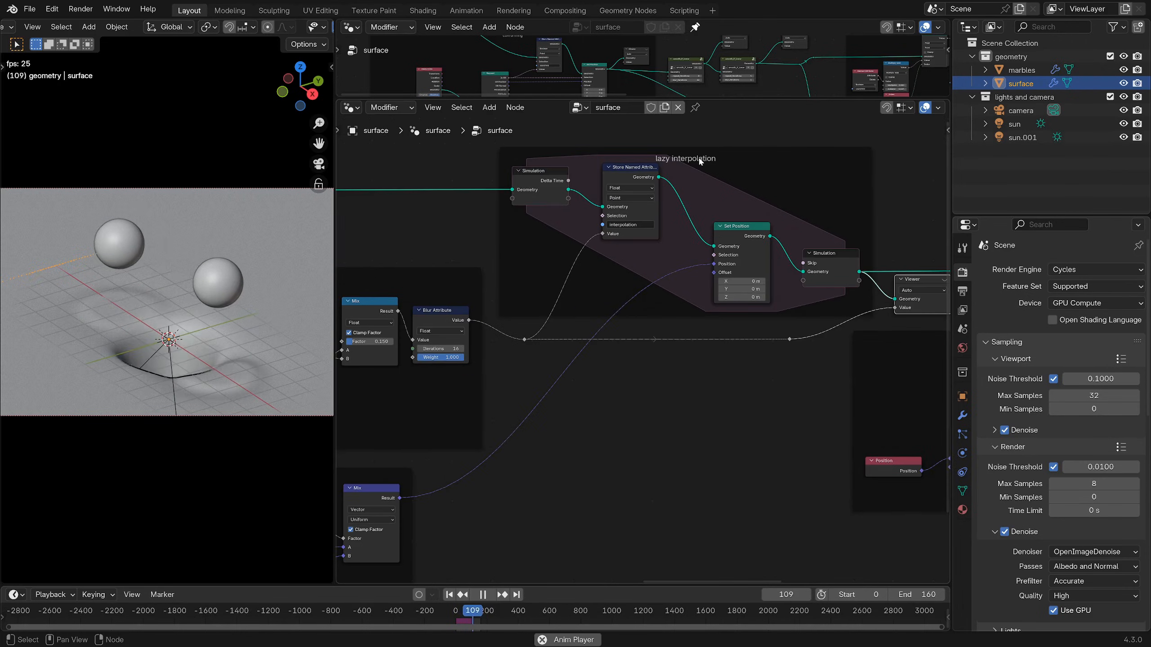
- Stop the animation playback and save the blend file
scroll(520, 275, "down", 1)
middle_click_drag(521, 279, 838, 248)
scroll(800, 247, "down", 6)
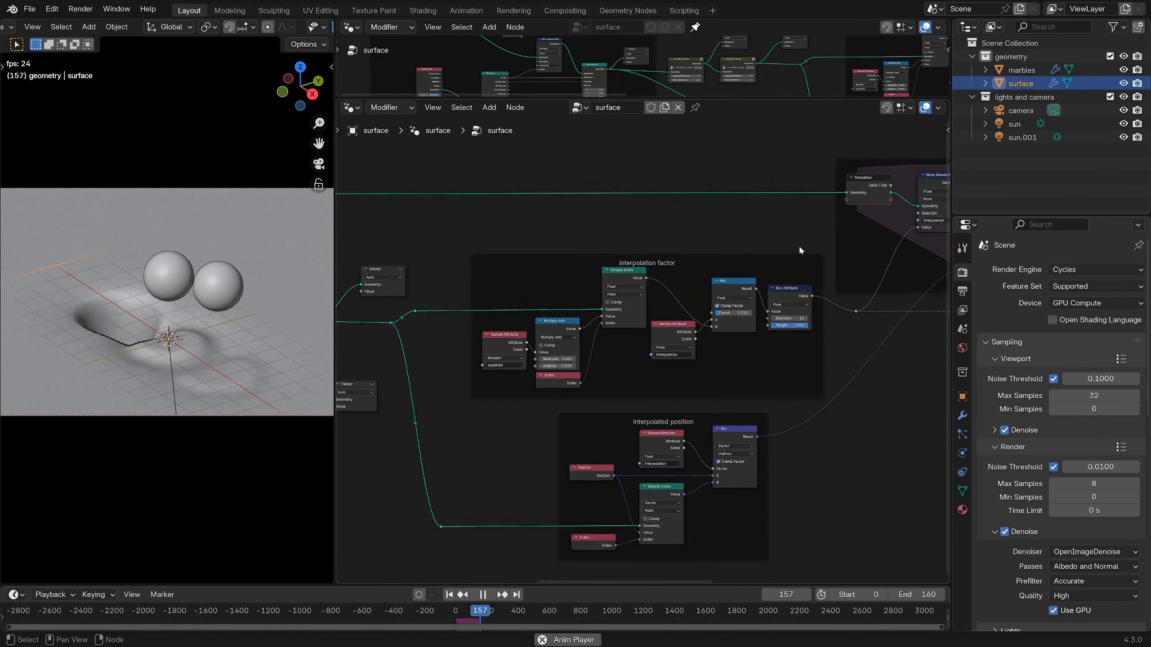
scroll(576, 258, "down", 2)
key("space")
middle_click_drag(574, 263, 794, 229)
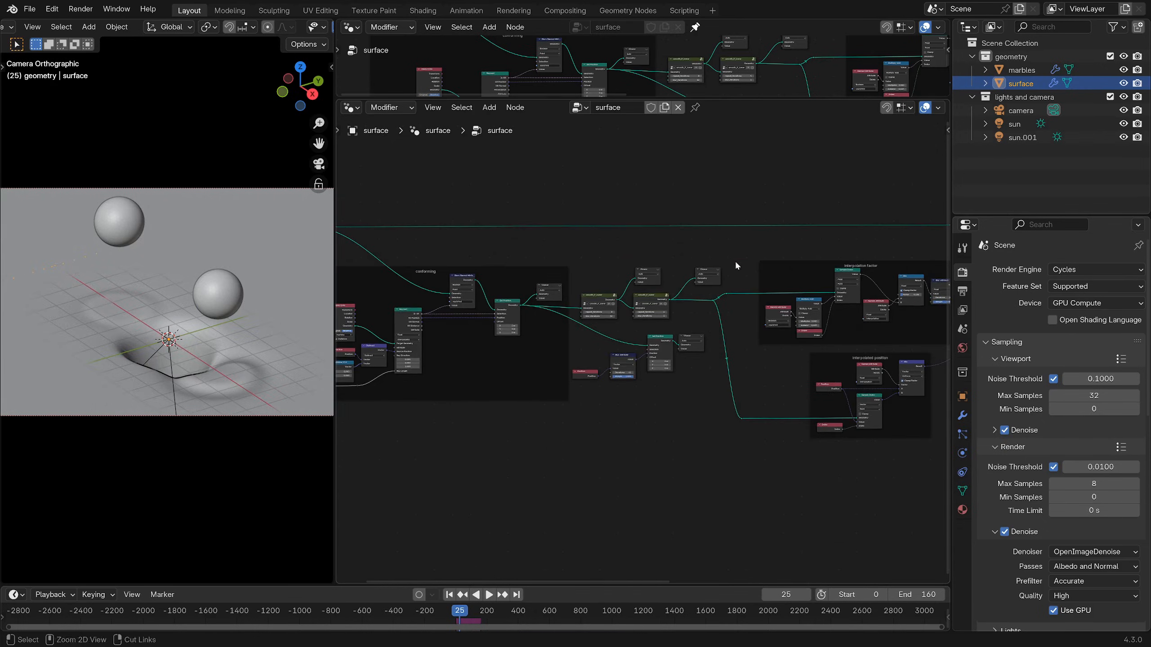
key("ctrl+s")
- Examine the node tree from the Grid node and conforming frame to the lazy interpolation zone and both interpolation frames
scroll(739, 264, "up", 6)
middle_click_drag(750, 269, 713, 295)
scroll(546, 326, "down", 5)
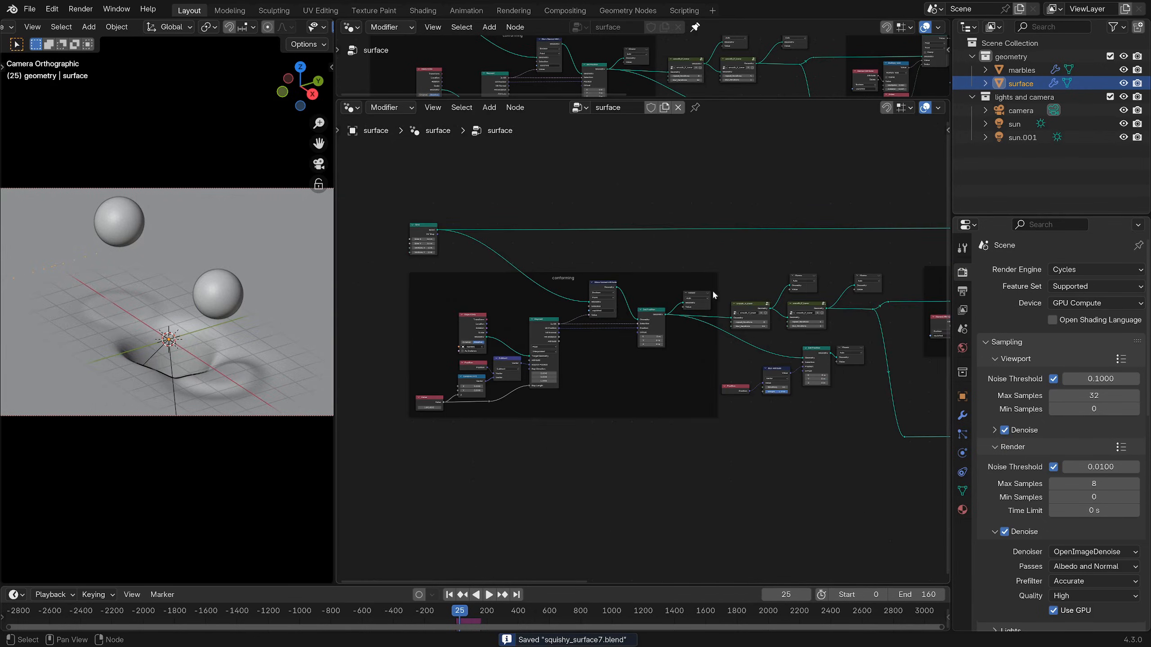
middle_click_drag(424, 233, 537, 290)
scroll(554, 218, "up", 4)
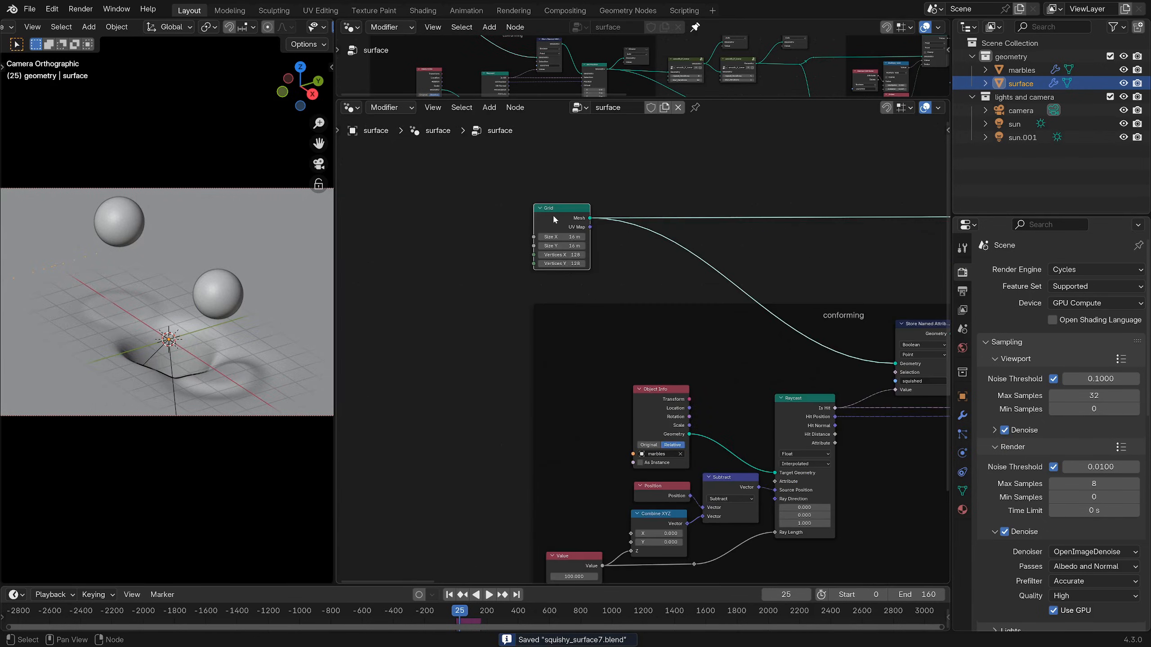
scroll(760, 277, "down", 2)
middle_click_drag(760, 277, 539, 293)
scroll(680, 272, "up", 2)
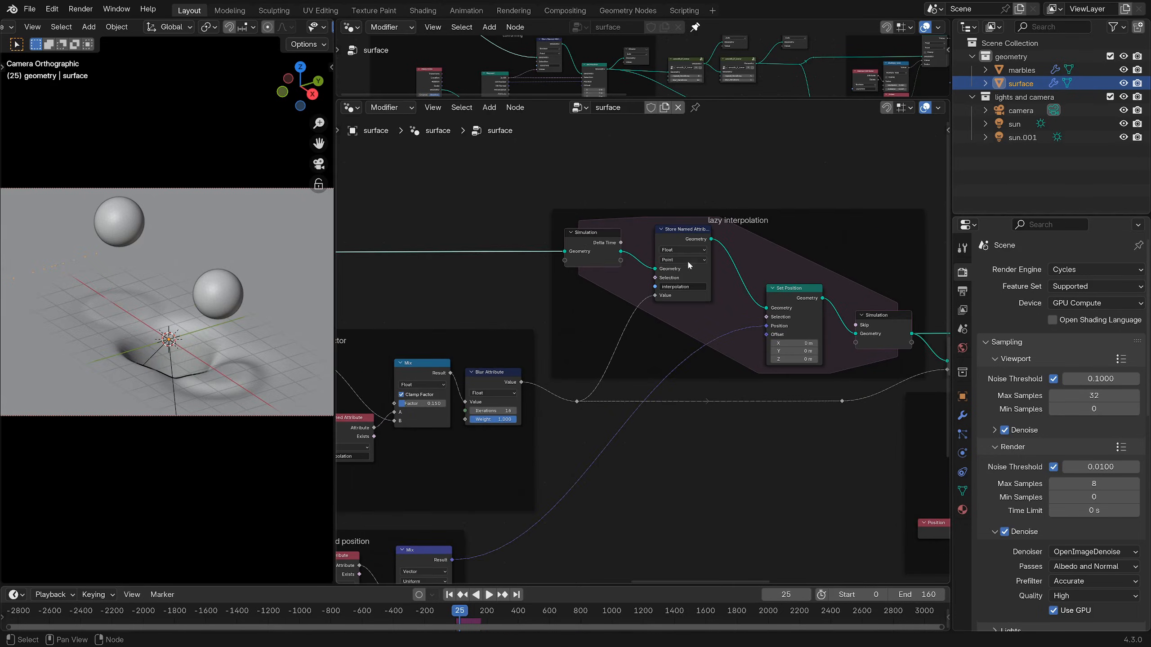
scroll(750, 257, "down", 5)
middle_click_drag(619, 322, 900, 227)
middle_click_drag(808, 233, 787, 209)
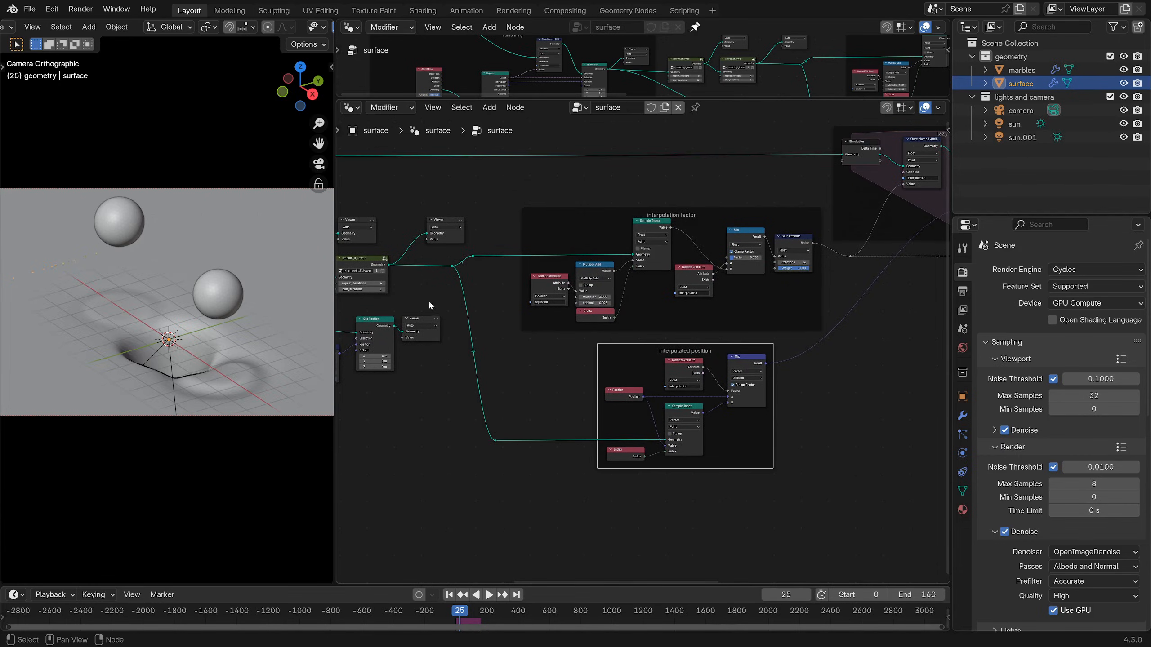
- Preview the second smooth_if_lower group through its Viewer and delete the Position, Blur Attribute, Set Position and Viewer nodes of the branch below
middle_click_drag(430, 304, 541, 316)
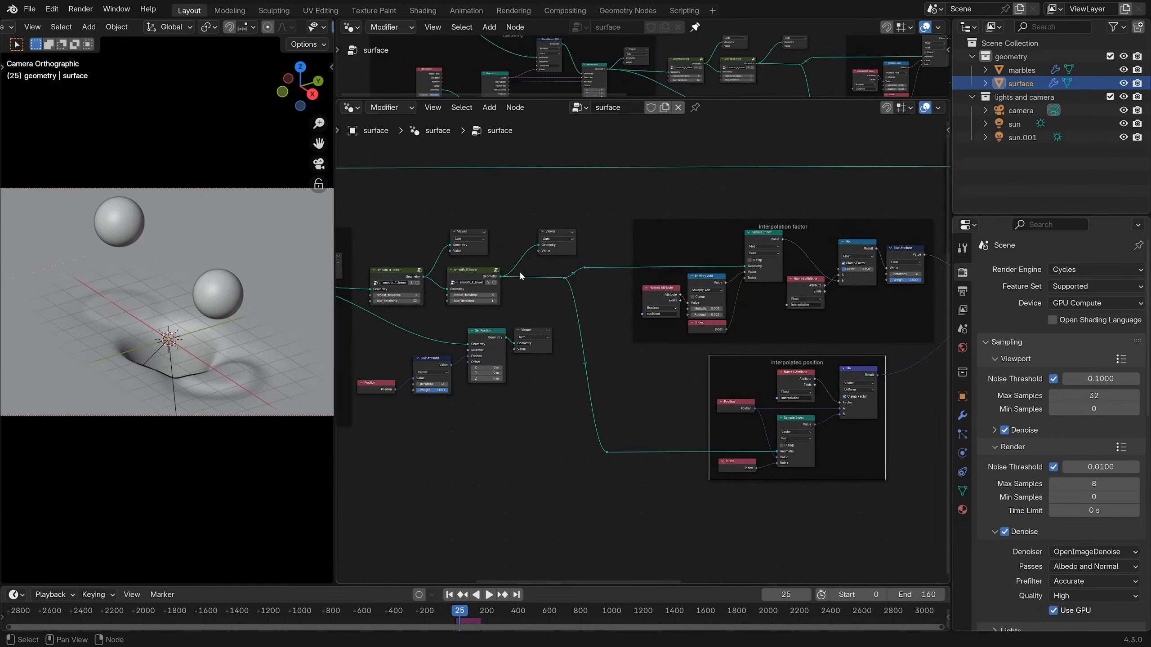
left_click(572, 234)
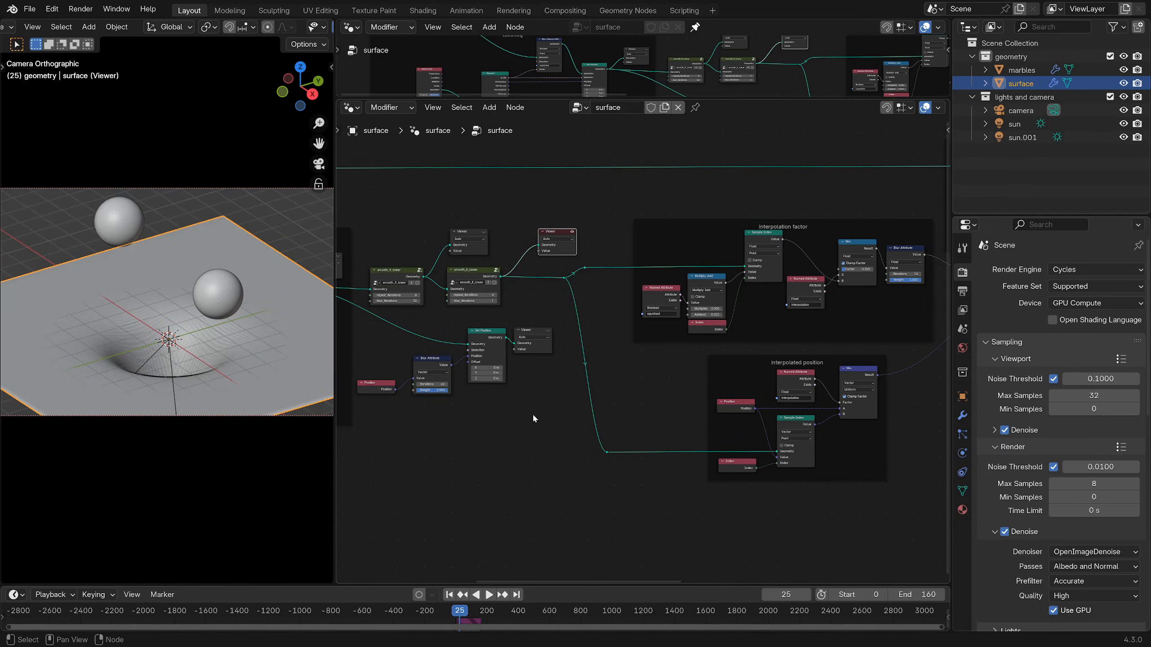
left_click_drag(561, 438, 356, 327)
key("x")
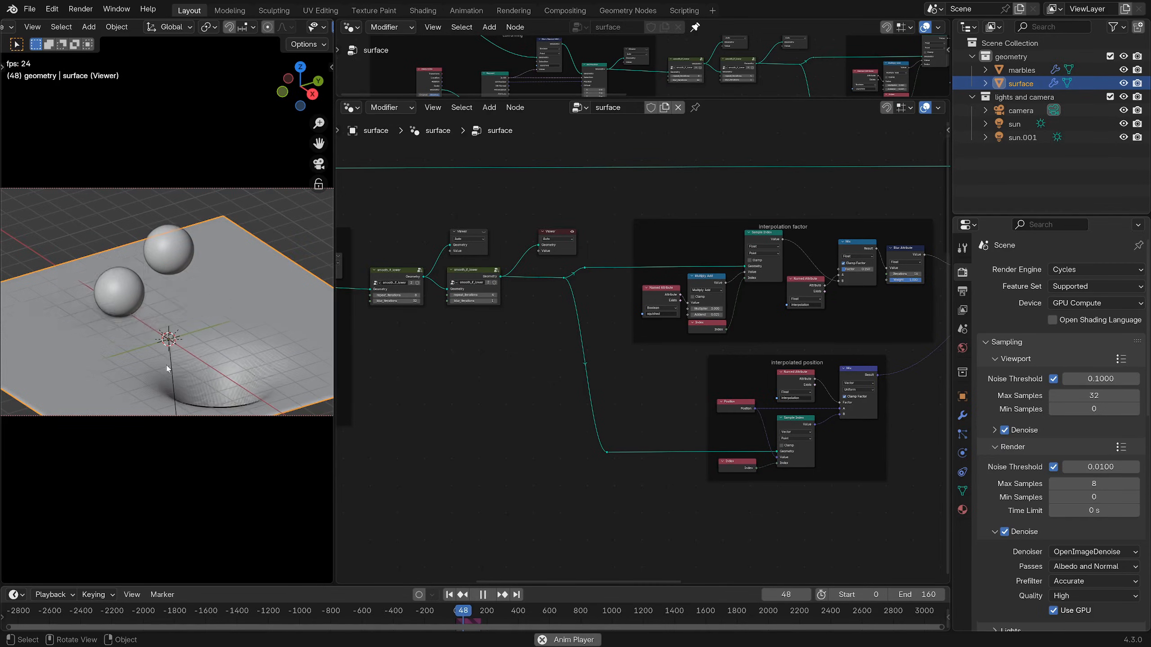
- Examine how the Store Named Attribute and Set Position nodes are wired inside the lazy interpolation simulation zone
middle_click_drag(605, 341, 421, 363)
scroll(507, 357, "up", 6)
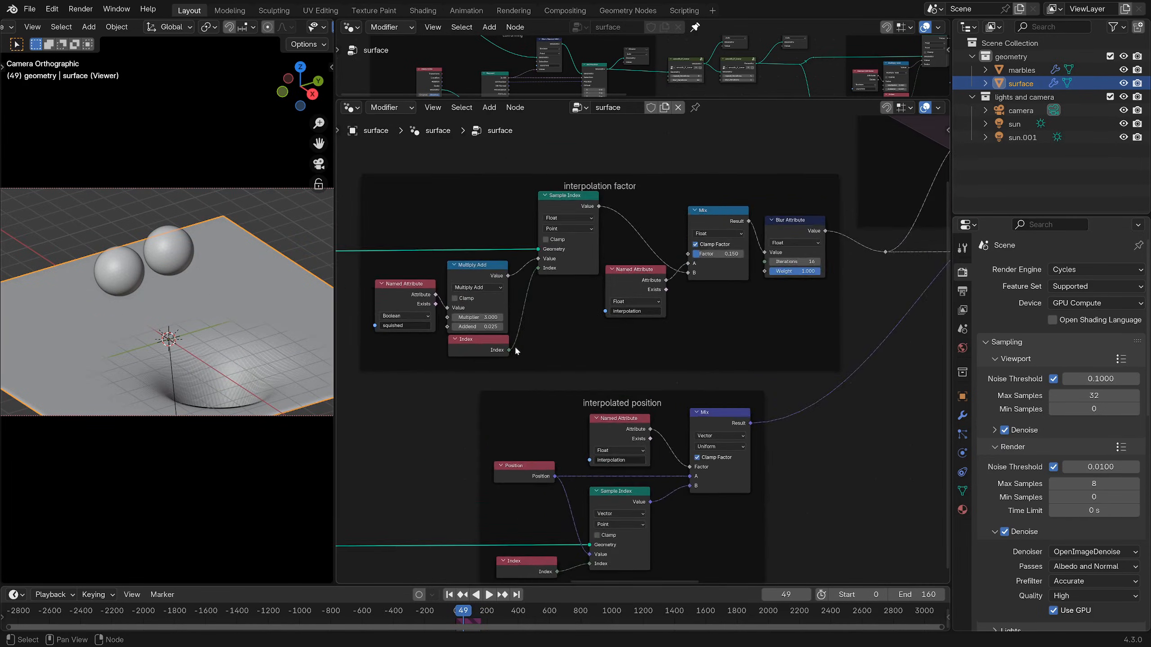
scroll(725, 313, "down", 3)
middle_click_drag(730, 311, 457, 441)
scroll(657, 317, "up", 5)
left_click_drag(669, 199, 668, 203)
scroll(656, 363, "down", 1)
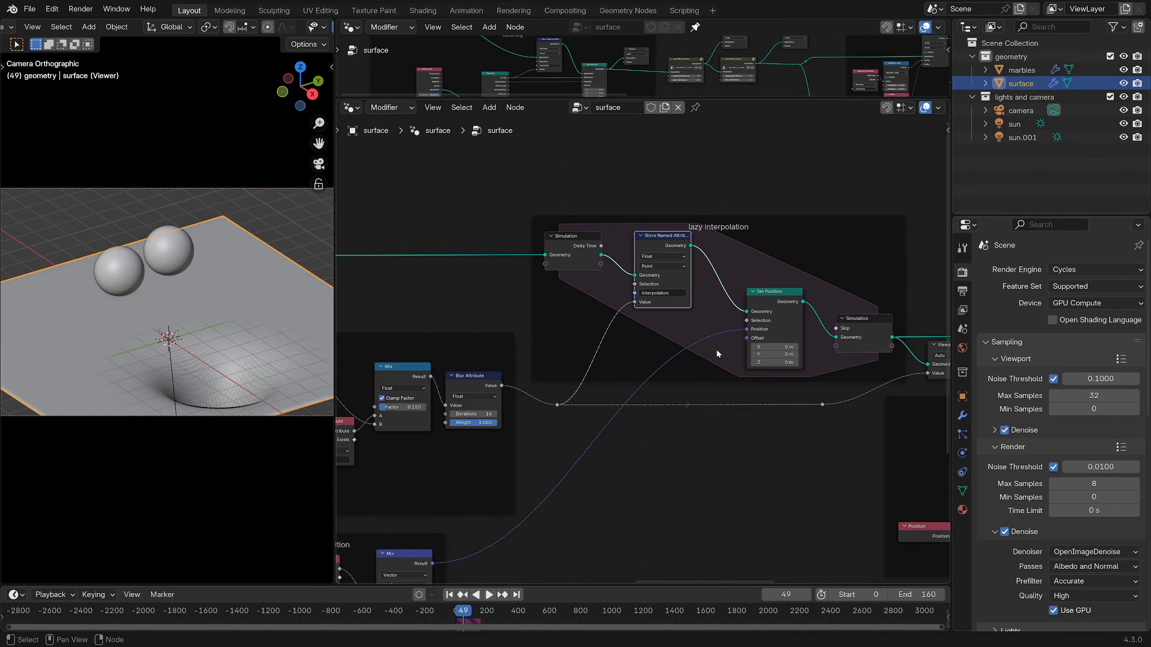
left_click_drag(766, 298, 766, 293)
scroll(641, 356, "down", 2)
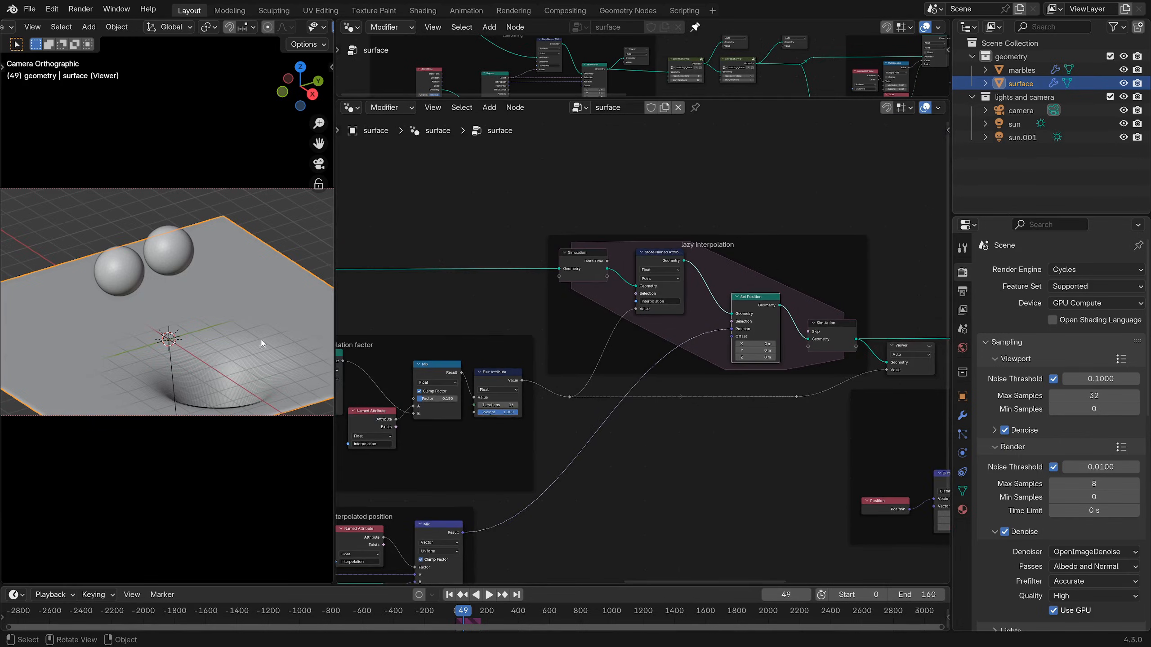
- Examine the interpolated position frame, tracing its Position, Sample Index and Named Attribute inputs and the geometry arriving from the smooth_if_lower groups
middle_click_drag(526, 393, 767, 251)
middle_click_drag(610, 390, 634, 250)
scroll(625, 363, "up", 6)
middle_click_drag(625, 148, 638, 201)
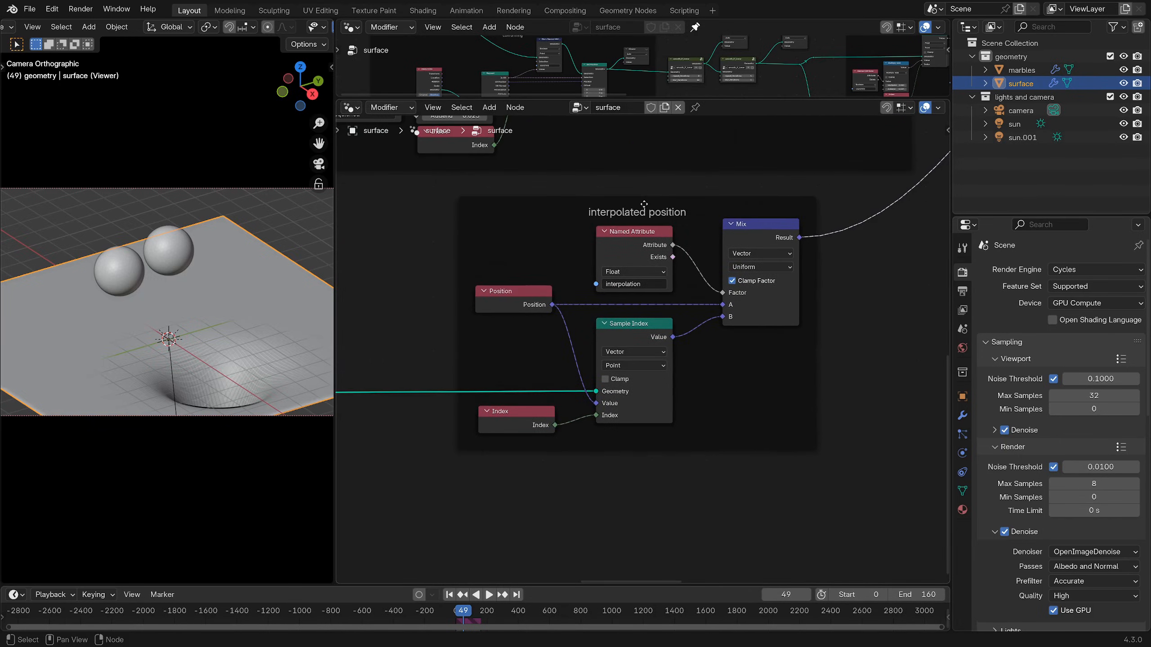
left_click(564, 250)
left_click_drag(531, 306, 512, 302)
scroll(512, 409, "down", 3)
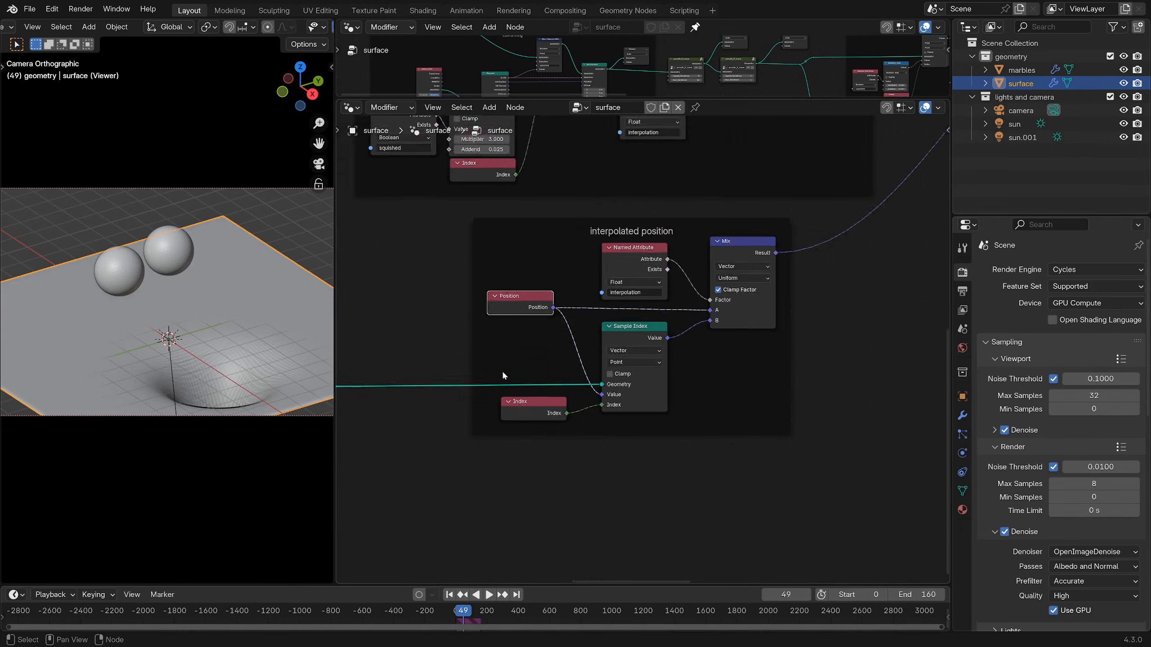
middle_click_drag(424, 319, 745, 415)
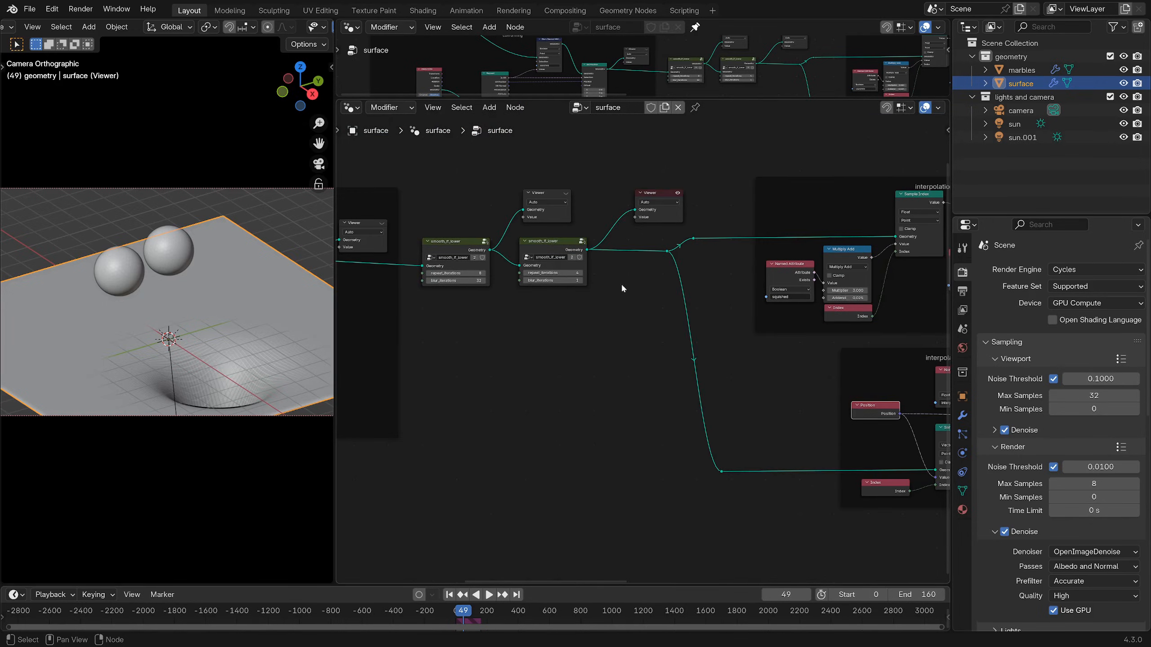
scroll(624, 288, "down", 1)
middle_click_drag(875, 360, 571, 321)
scroll(585, 324, "up", 2)
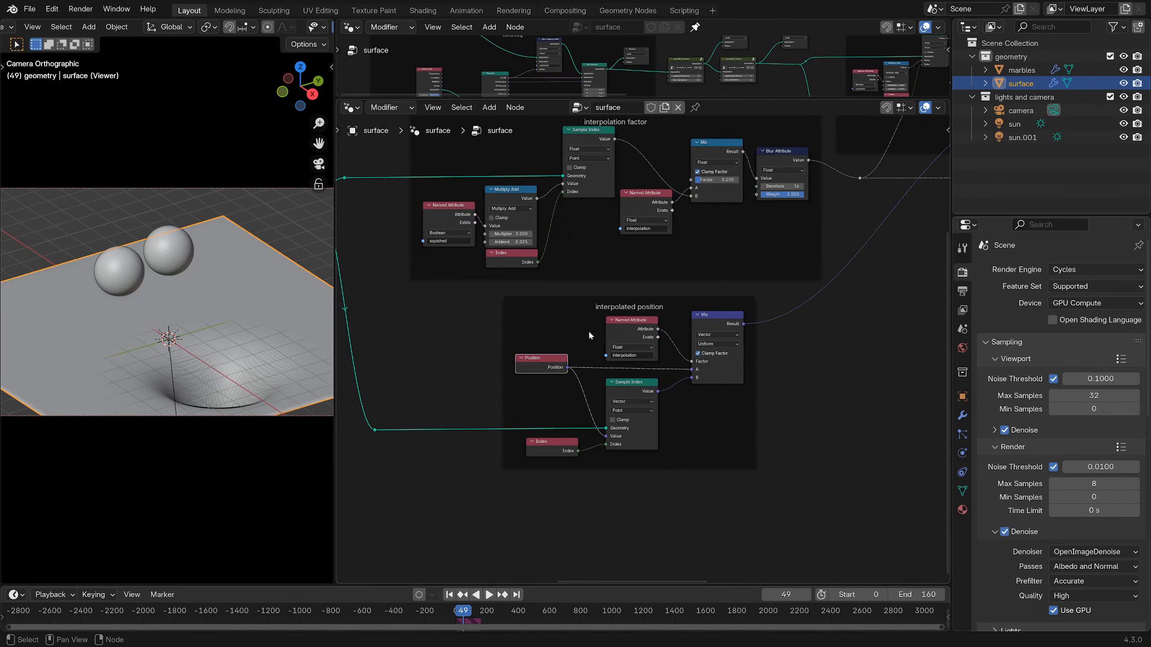
scroll(648, 331, "up", 1)
left_click_drag(628, 322, 625, 316)
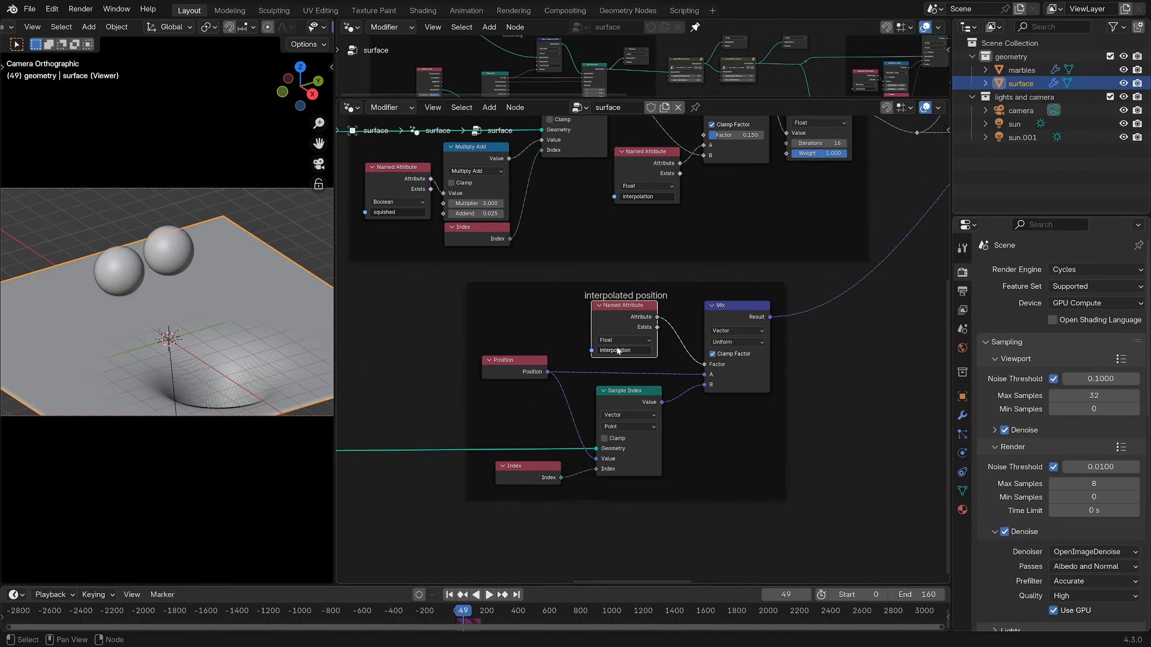
- Examine the squished and interpolation Named Attribute nodes in the interpolation factor frame
scroll(648, 346, "down", 3)
middle_click_drag(664, 234, 679, 354)
mouse_move(646, 234)
left_mouse_down()
mouse_move(647, 217)
mouse_move(639, 236)
left_mouse_up()
scroll(630, 281, "up", 1)
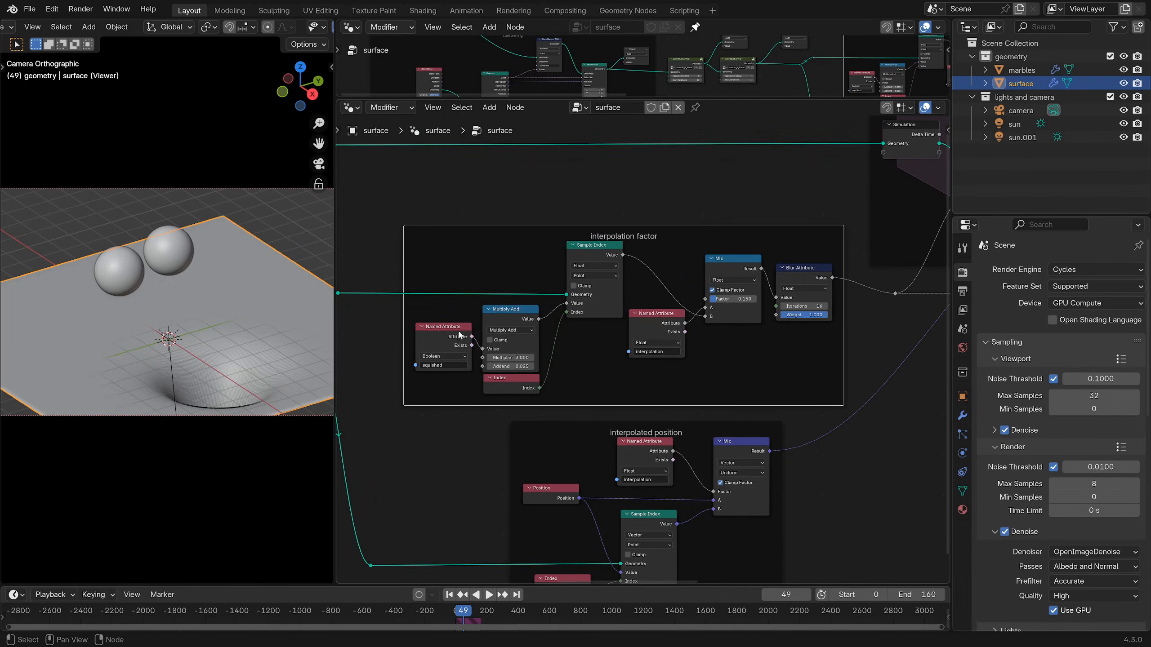
left_click_drag(459, 332, 453, 329)
scroll(406, 334, "up", 1)
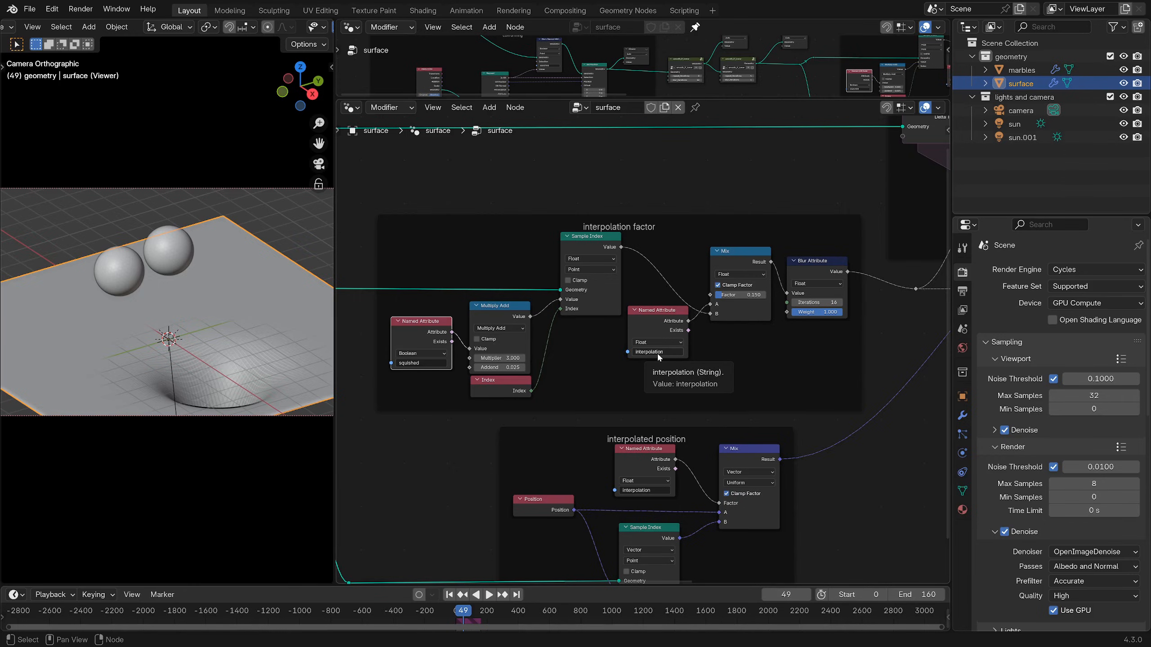
middle_click_drag(554, 343, 666, 328)
- Duplicate the squished Named Attribute node below the second smooth_if_lower group and connect its Attribute output to the active Viewer's Value input
left_click_drag(560, 323, 568, 322)
scroll(480, 298, "down", 2)
middle_click_drag(480, 298, 704, 331)
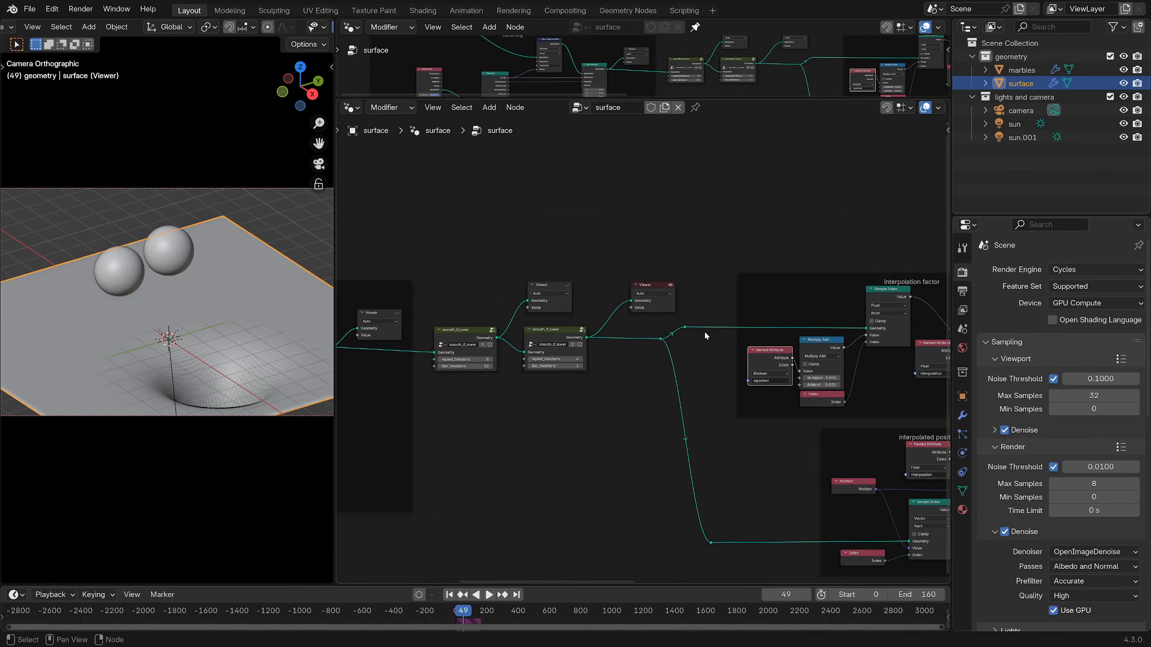
scroll(795, 349, "up", 1)
key("shift+d")
left_click(566, 427)
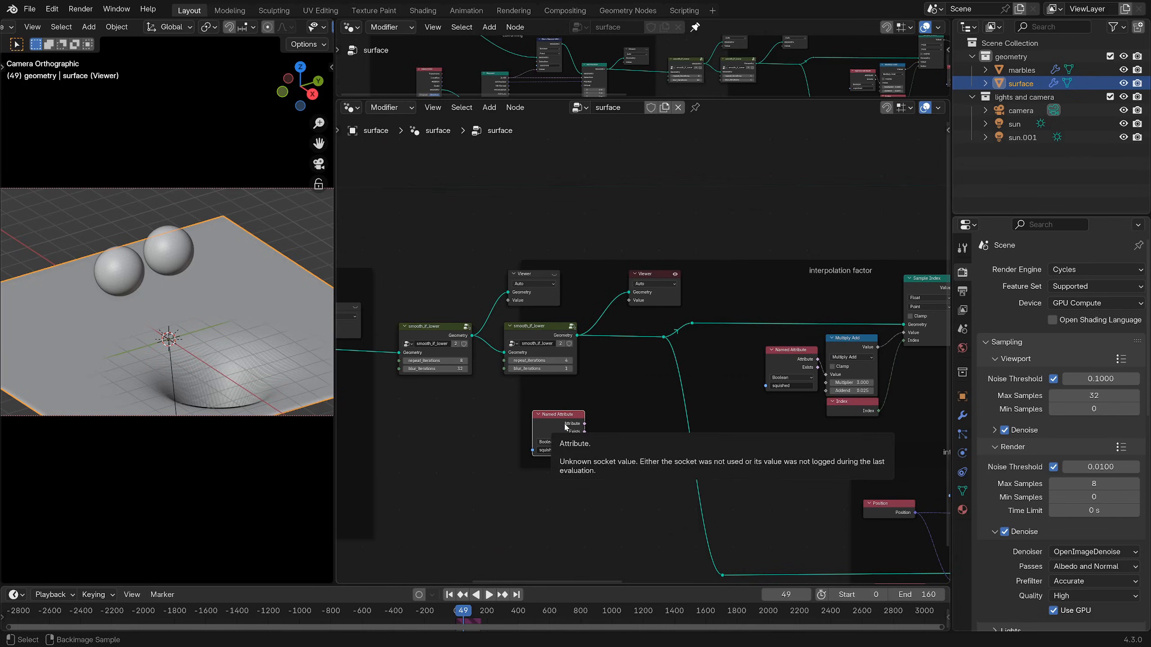
scroll(629, 311, "up", 2)
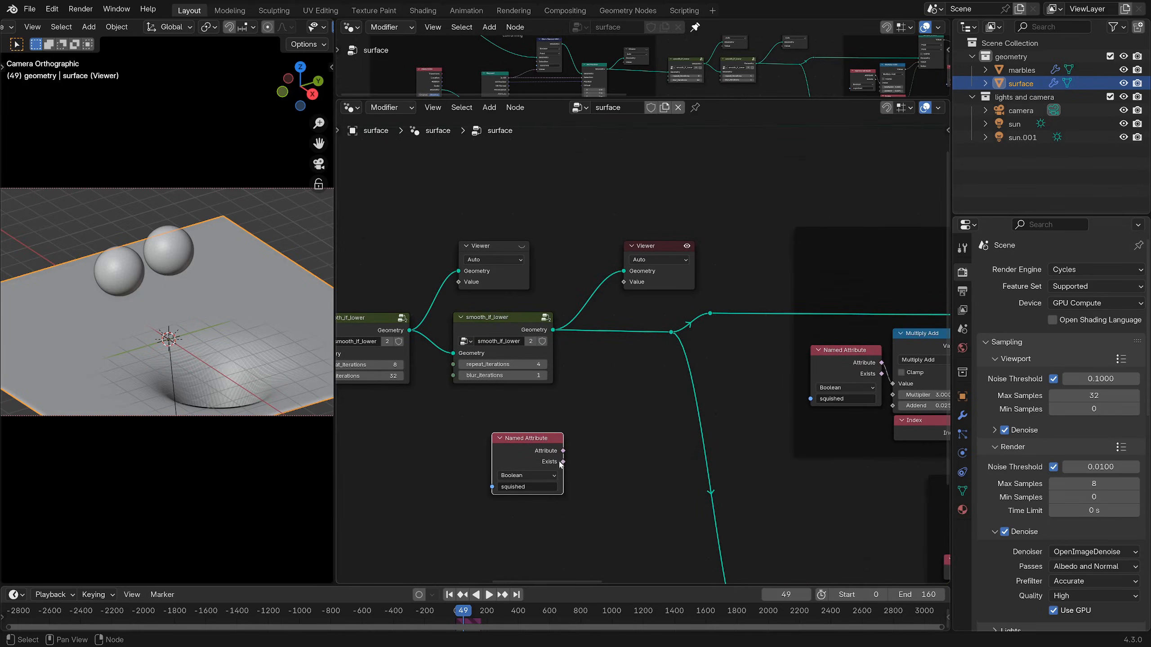
left_click_drag(627, 286, 626, 284)
- Isolate the surface in local view and play the animation seen from below to inspect the squished attribute on the mesh
middle_click_drag(173, 392, 241, 299)
key("space")
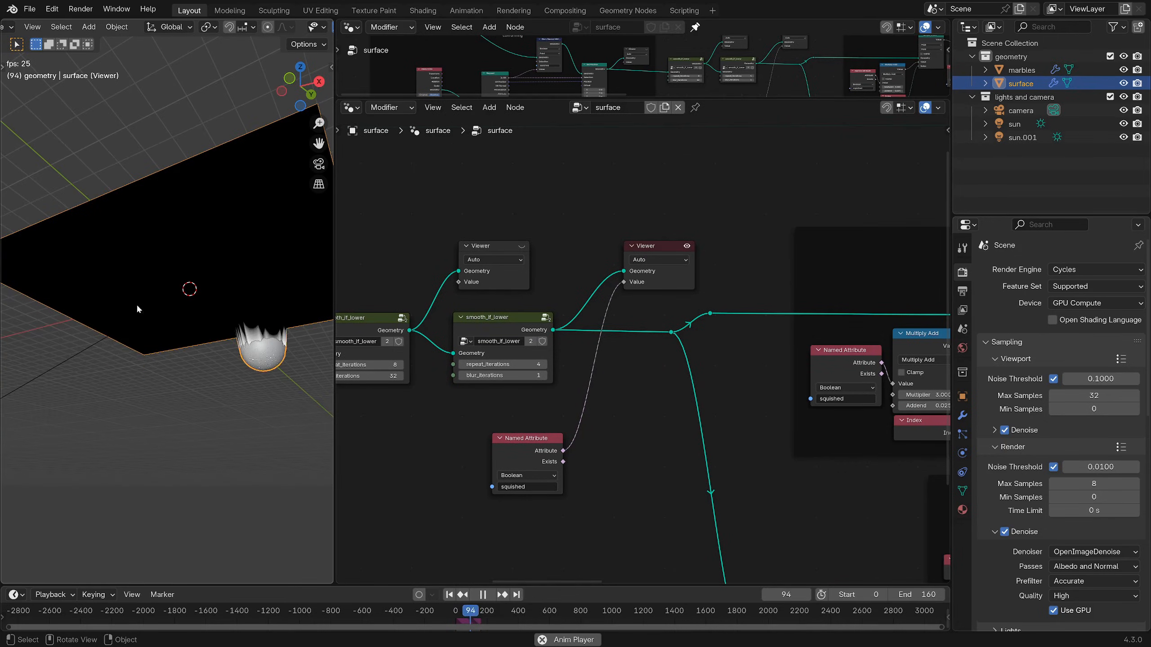
middle_click_drag(182, 319, 185, 357)
key("KP_Divide")
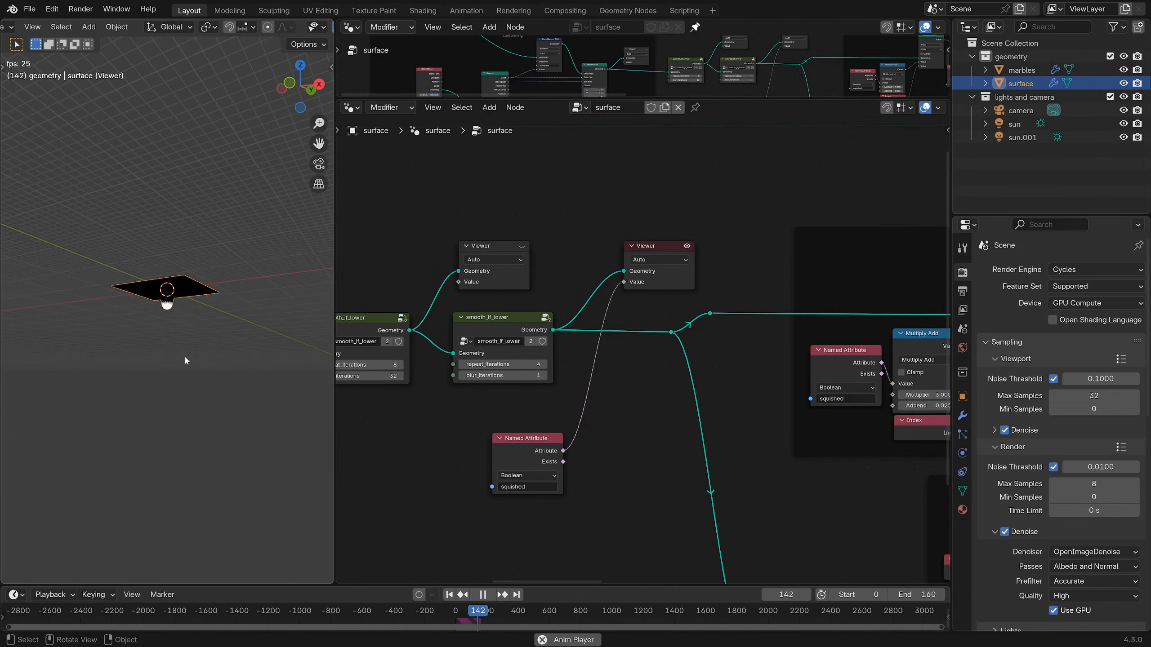
scroll(187, 361, "up", 7)
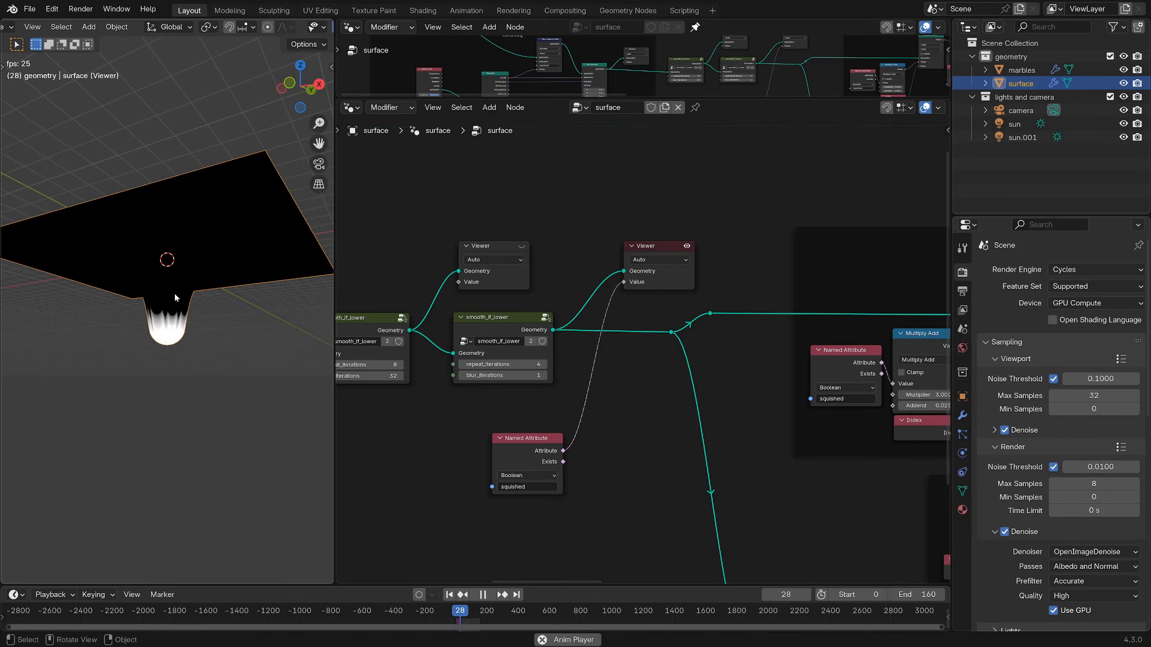
key("space")
middle_click_drag(175, 292, 171, 327)
key("space")
key("space")
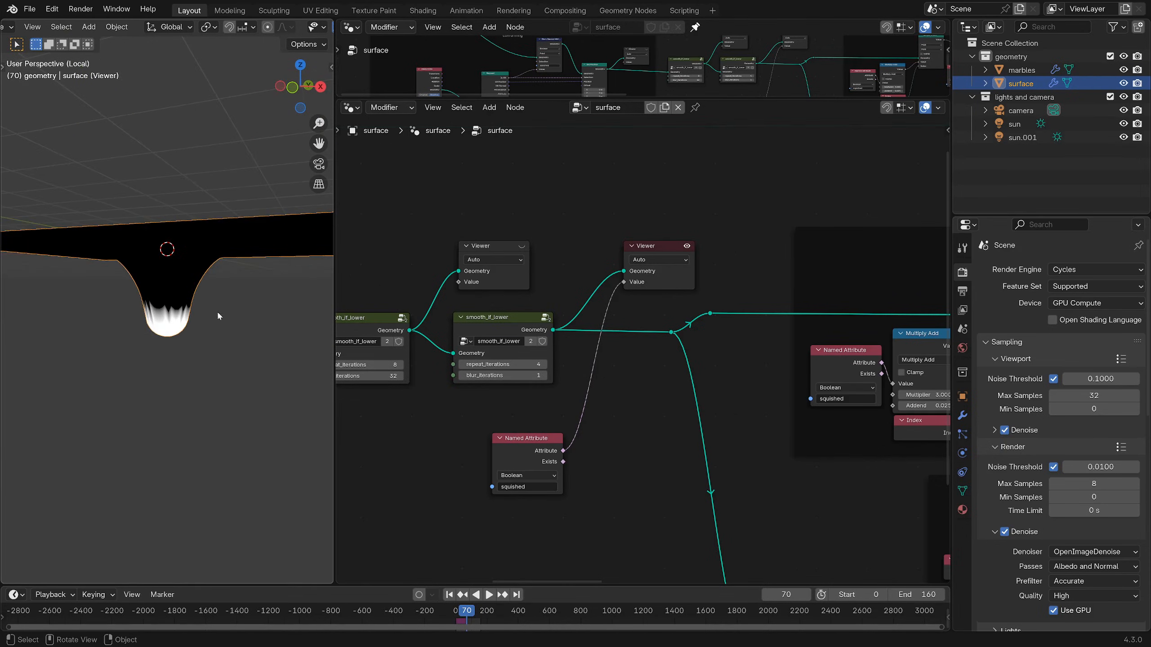
- Review the conforming frame and take a closer look at the squished attribute's falloff on the dented surface
scroll(544, 225, "down", 2)
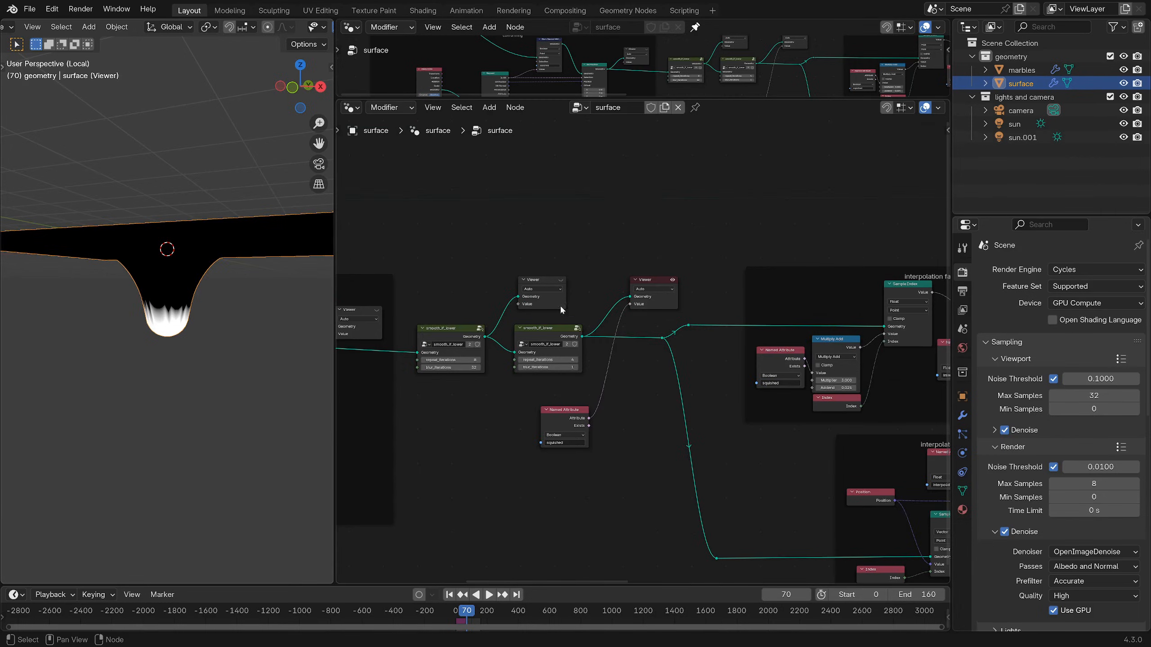
scroll(559, 304, "down", 2)
scroll(542, 279, "left", 5, "ctrl")
scroll(200, 348, "up", 3)
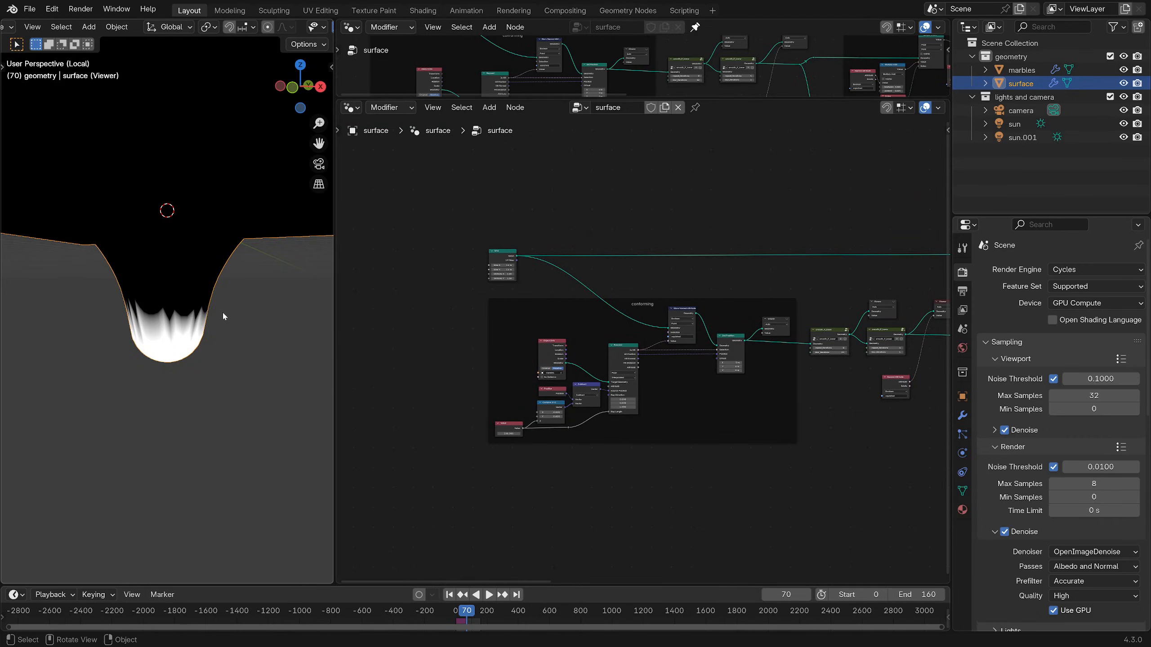
scroll(224, 315, "up", 1)
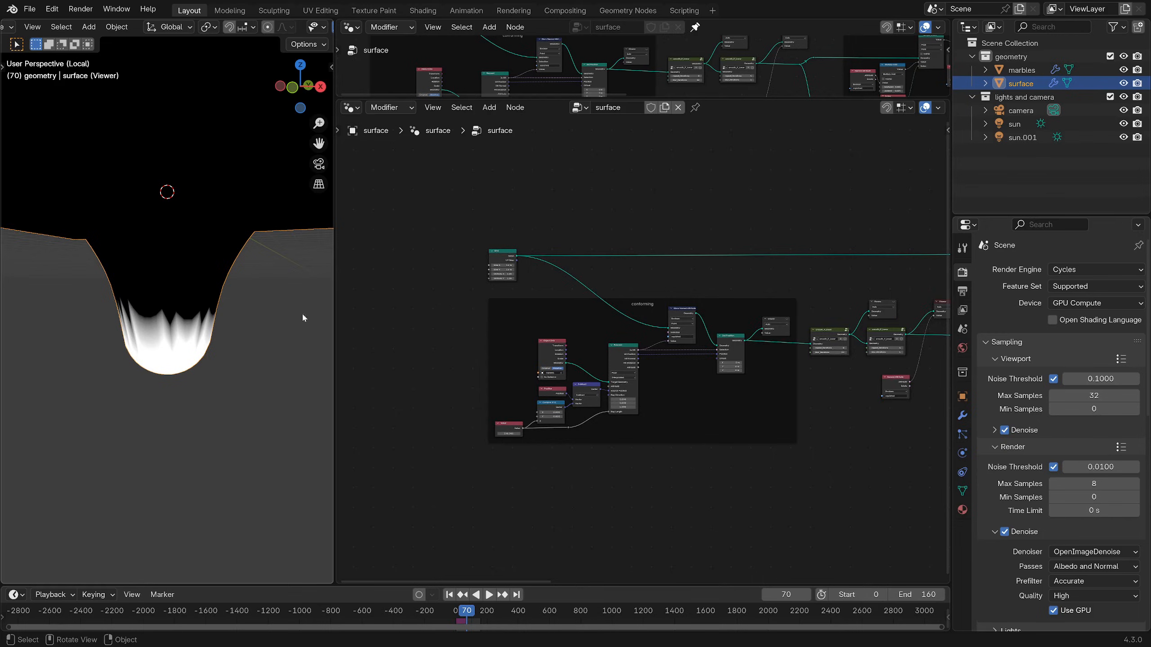
- Examine the squished Named Attribute, Multiply Add, Index and interpolation Named Attribute nodes feeding the interpolation factor
scroll(544, 344, "right", 5, "ctrl")
scroll(600, 349, "up", 2)
scroll(589, 333, "up", 3)
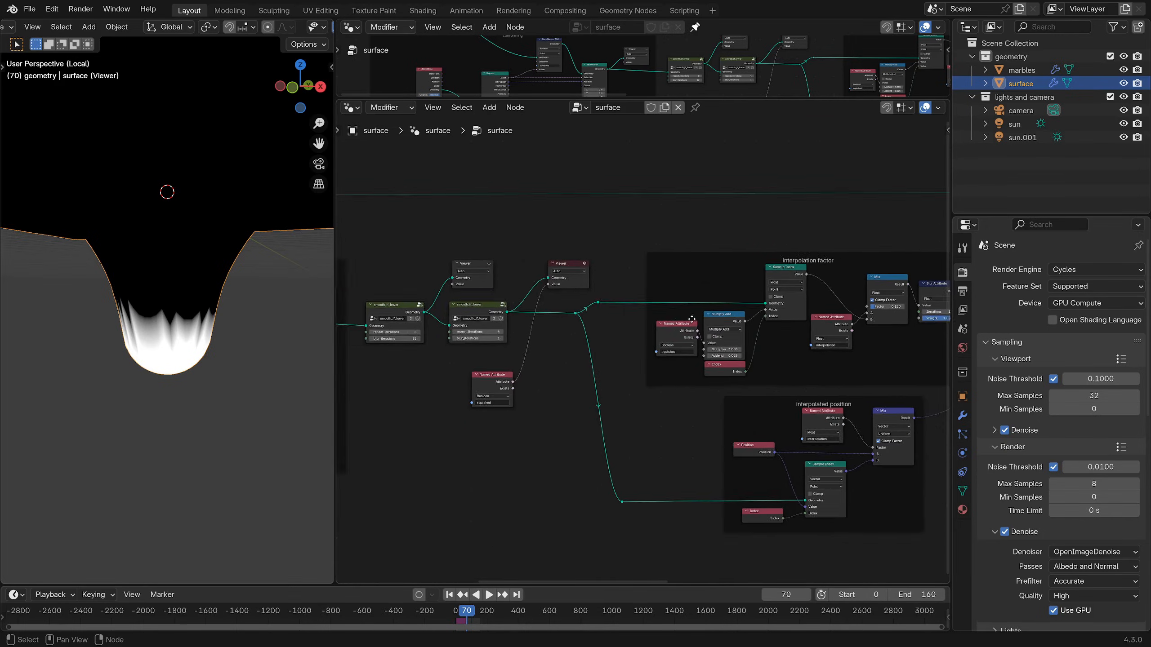
left_click_drag(546, 320, 547, 312)
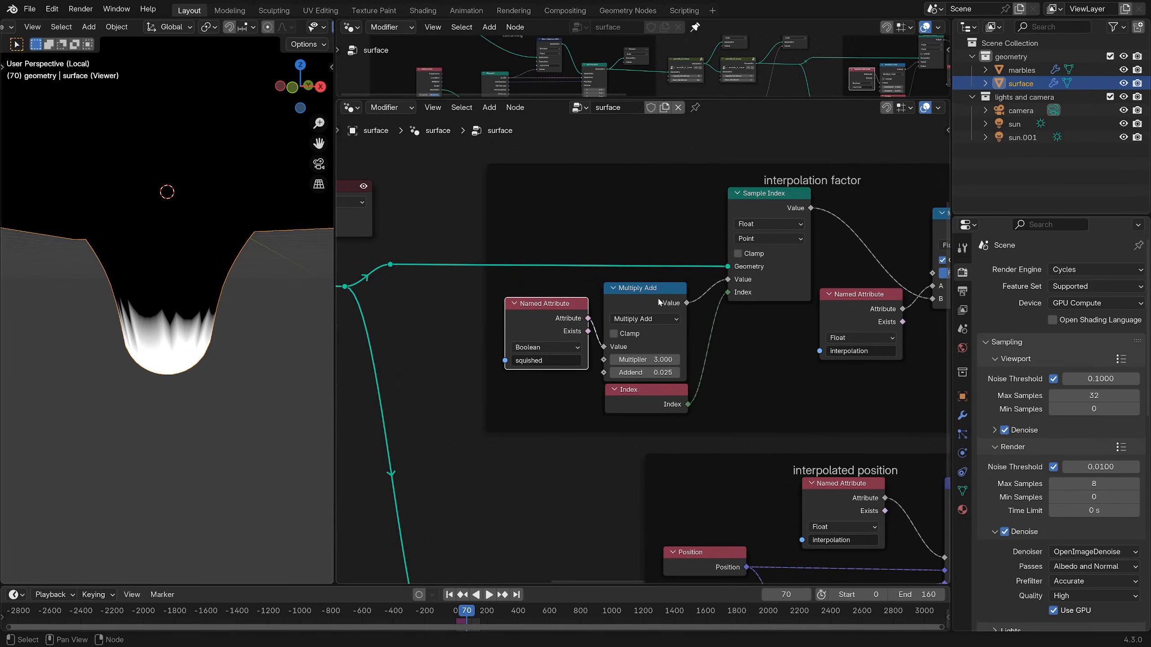
left_click_drag(644, 338, 645, 333)
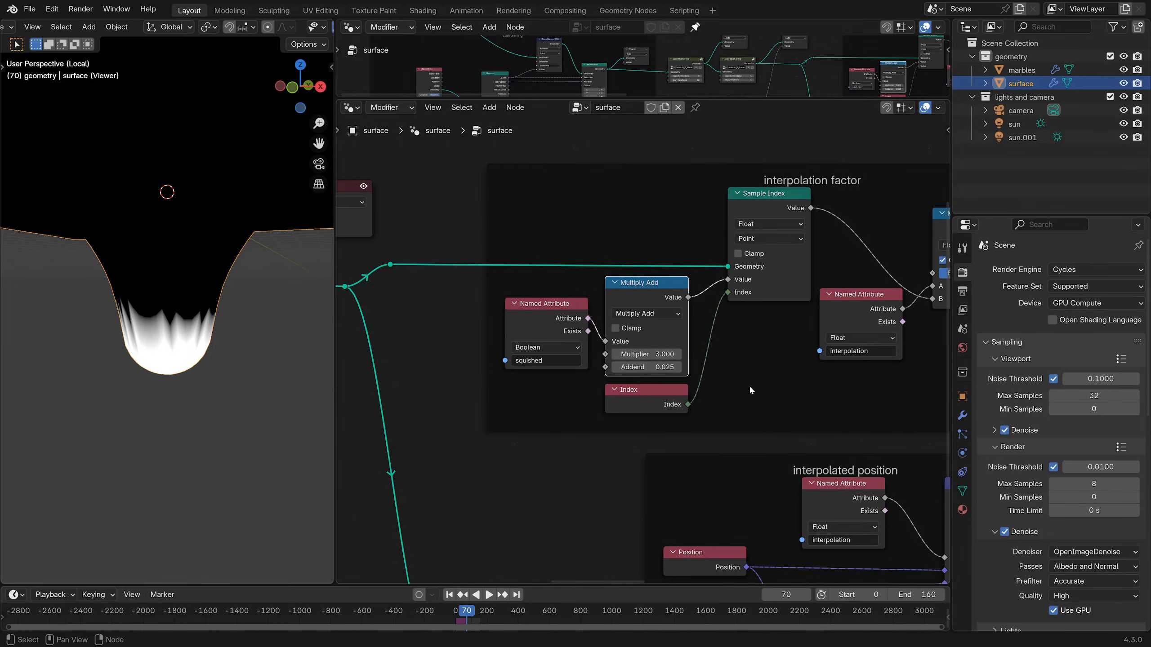
scroll(729, 347, "down", 2)
left_click_drag(636, 388, 634, 391)
scroll(702, 269, "down", 2)
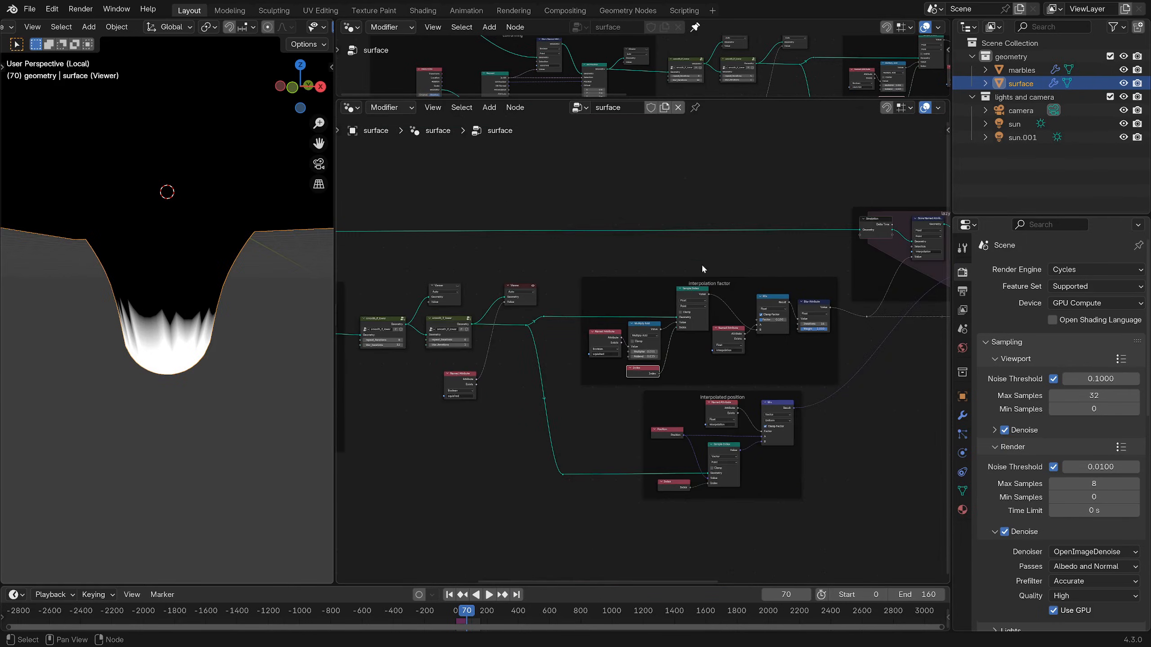
scroll(669, 238, "up", 3)
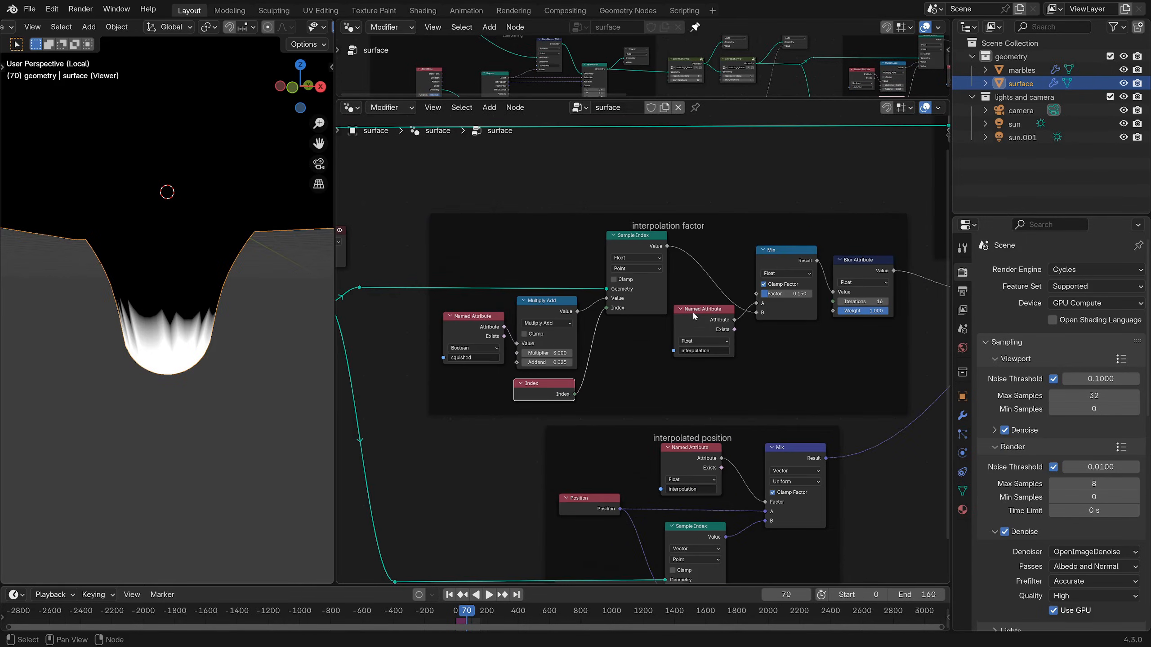
left_click_drag(693, 311, 701, 329)
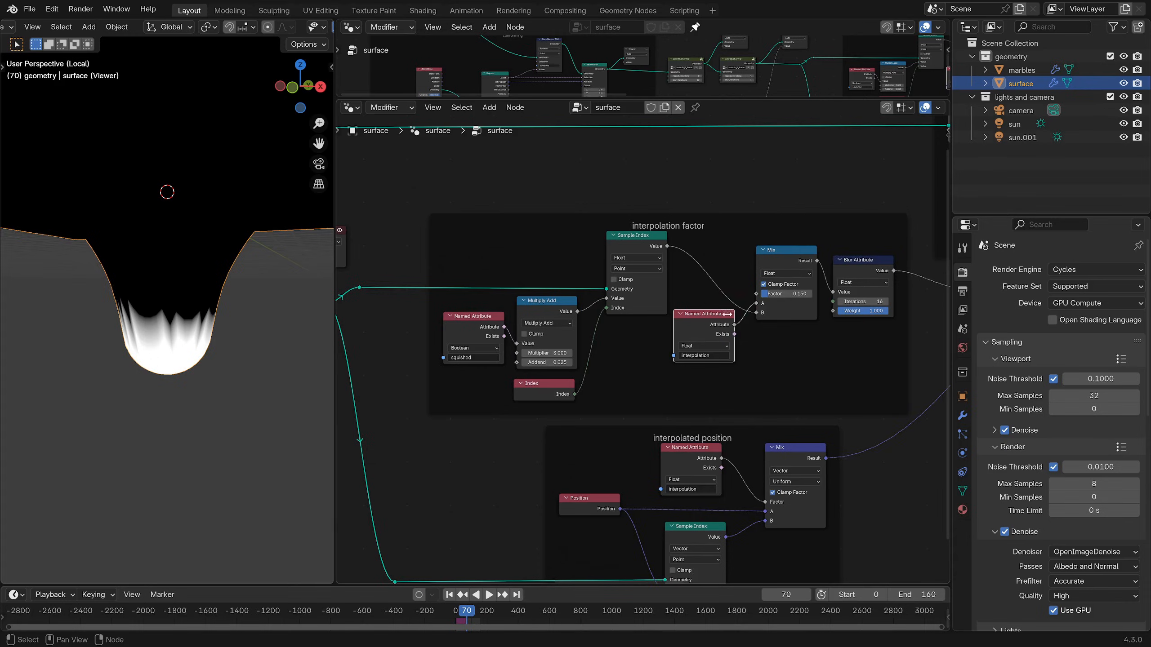
- Inspect the interpolation factor's Mix and Blur Attribute nodes and activate the Viewer after the simulation to preview the blurred factor
middle_click_drag(818, 303, 616, 302)
scroll(684, 300, "down", 3)
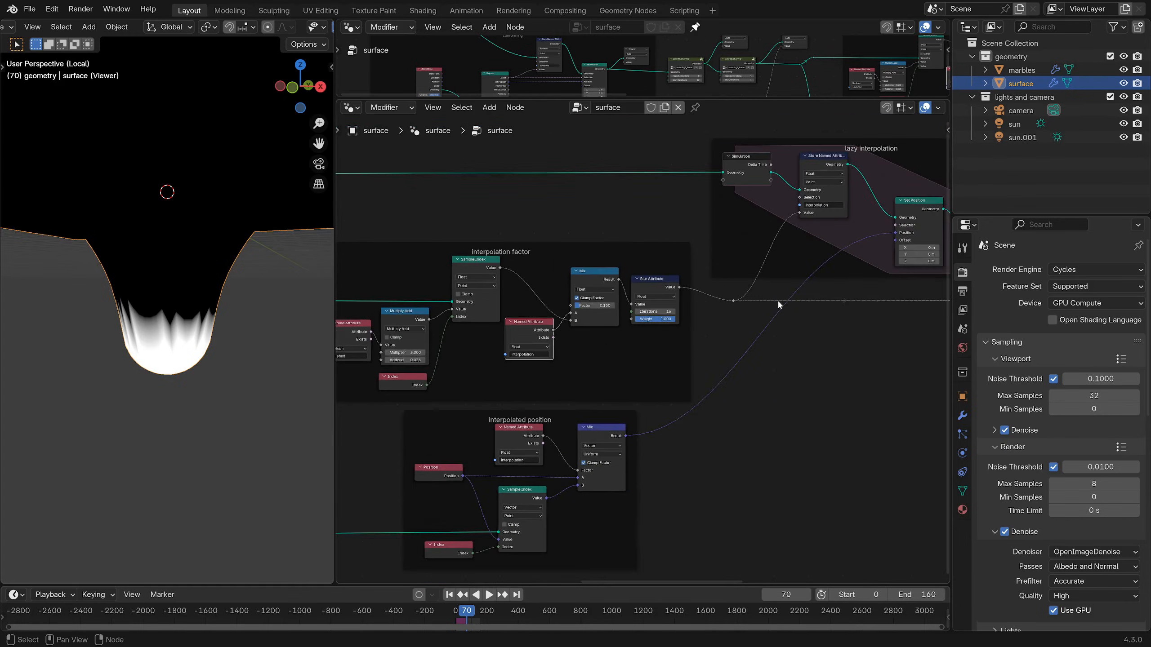
mouse_move(761, 304)
middle_mouse_down()
mouse_move(677, 313)
mouse_move(744, 295)
middle_mouse_up()
scroll(753, 288, "up", 4)
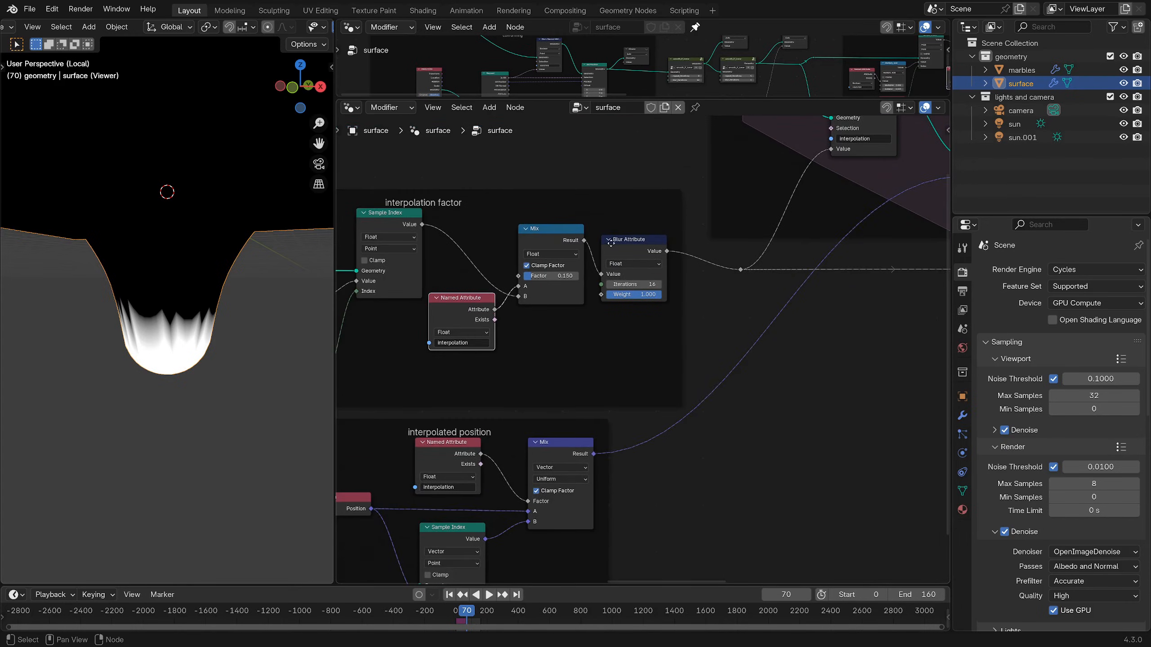
middle_click_drag(611, 242, 710, 275)
scroll(710, 275, "up", 1)
scroll(713, 290, "down", 4)
middle_click_drag(934, 302, 577, 314)
left_click(756, 266)
middle_click_drag(378, 341, 567, 312)
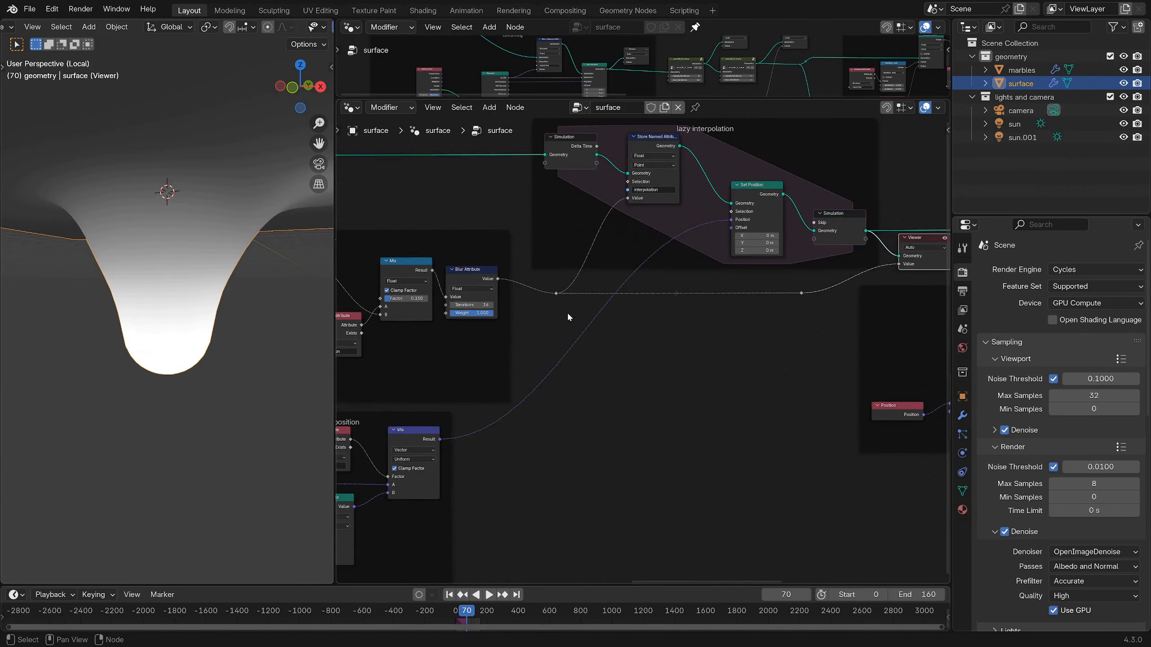
- Play the animation with the isolated surface seen from above to inspect how the blurred interpolation factor spreads
scroll(566, 312, "down", 5)
middle_click_drag(129, 292, 125, 314)
scroll(126, 315, "down", 5)
middle_click_drag(188, 342, 180, 319)
key("space")
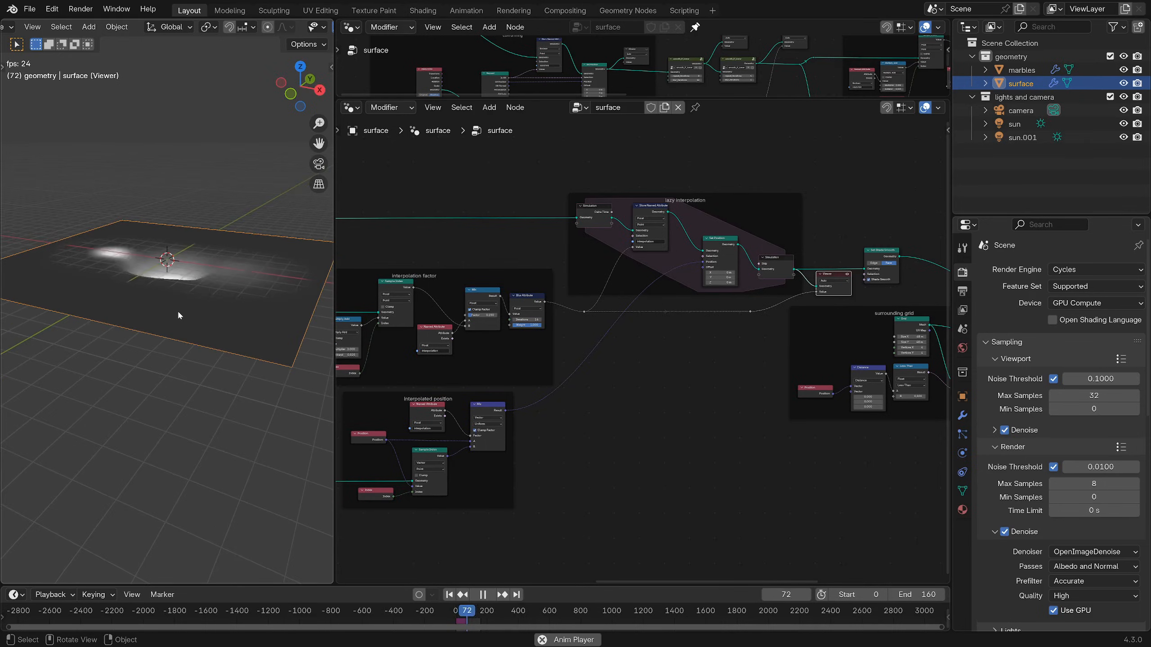
middle_click_drag(177, 314, 190, 300)
scroll(554, 363, "up", 2)
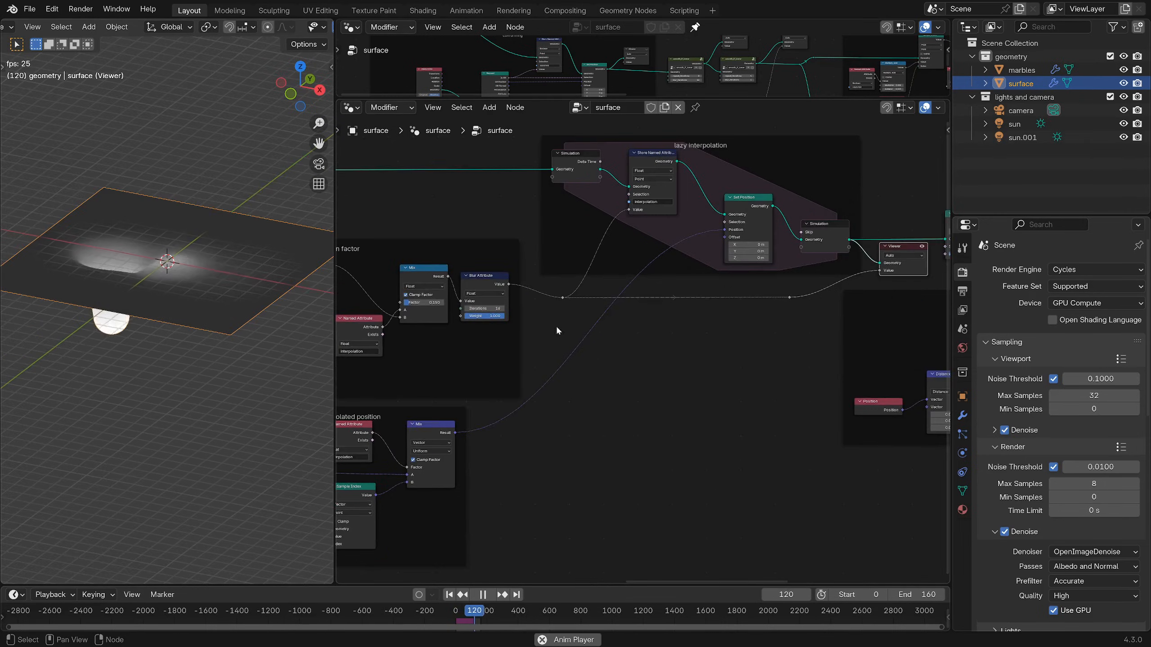
scroll(778, 360, "up", 3)
key("space")
- Review the interpolation factor frame's nodes while replaying the animation of the attribute on the surface
middle_click_drag(657, 363, 747, 333)
scroll(748, 332, "up", 2)
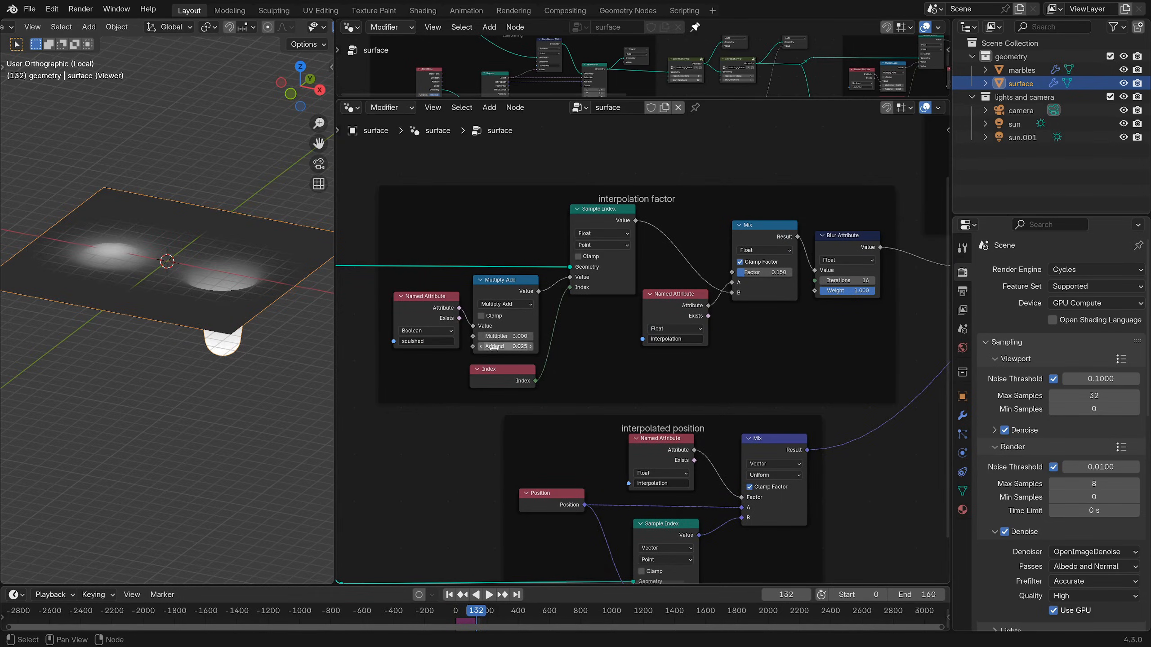
key("space")
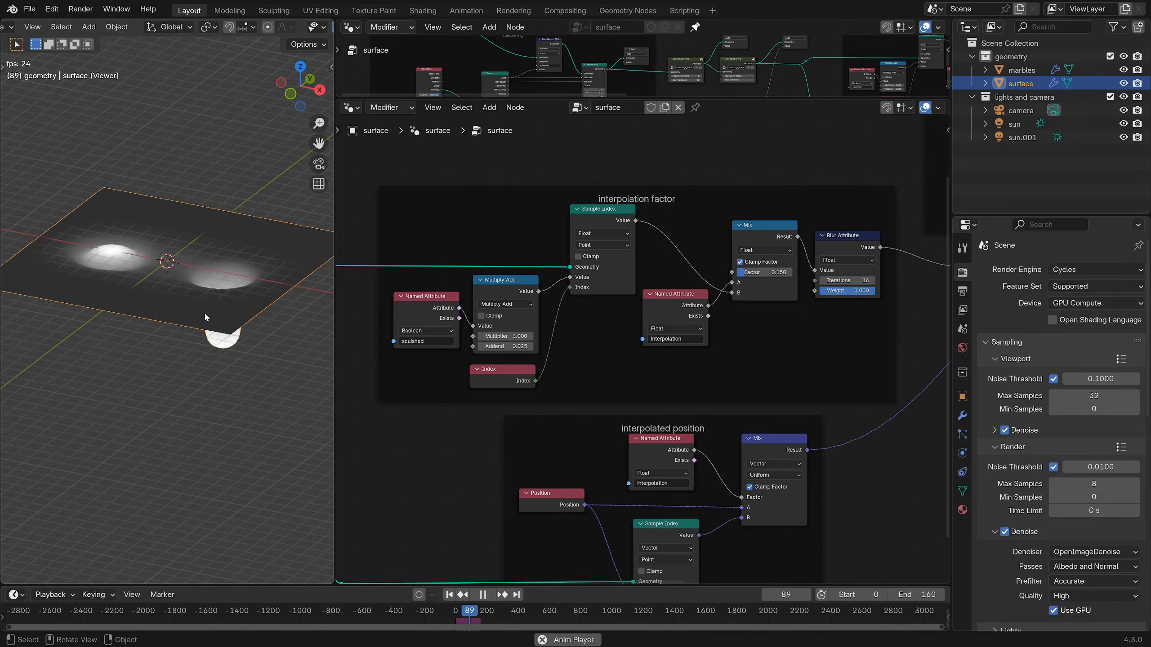
scroll(636, 312, "down", 2)
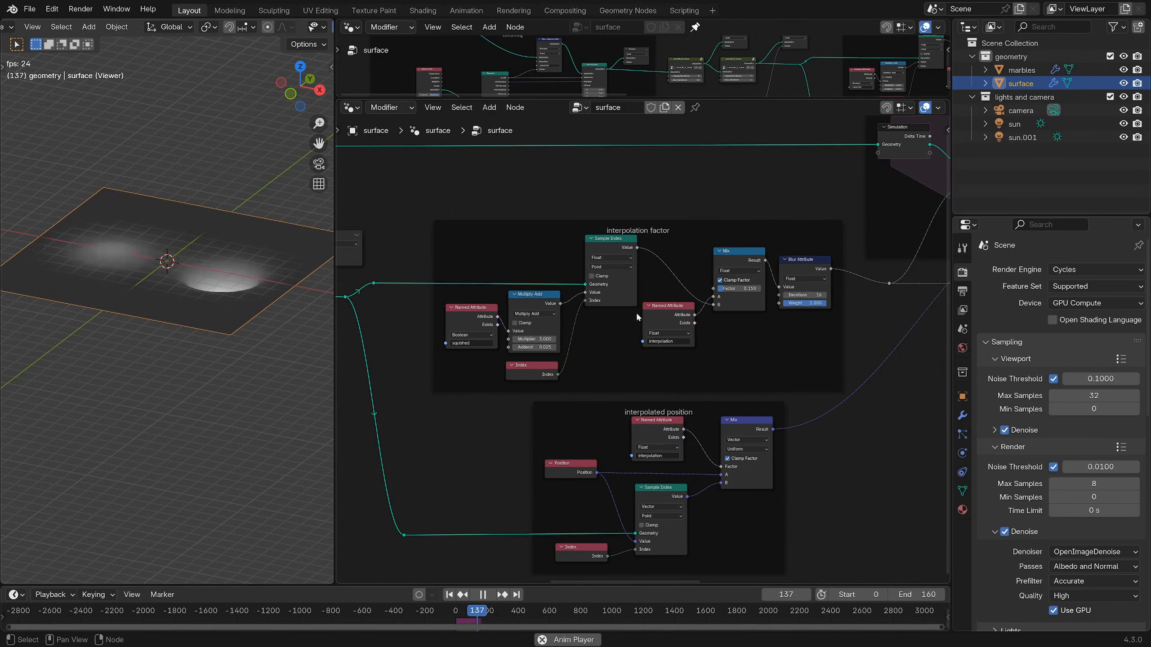
key("space")
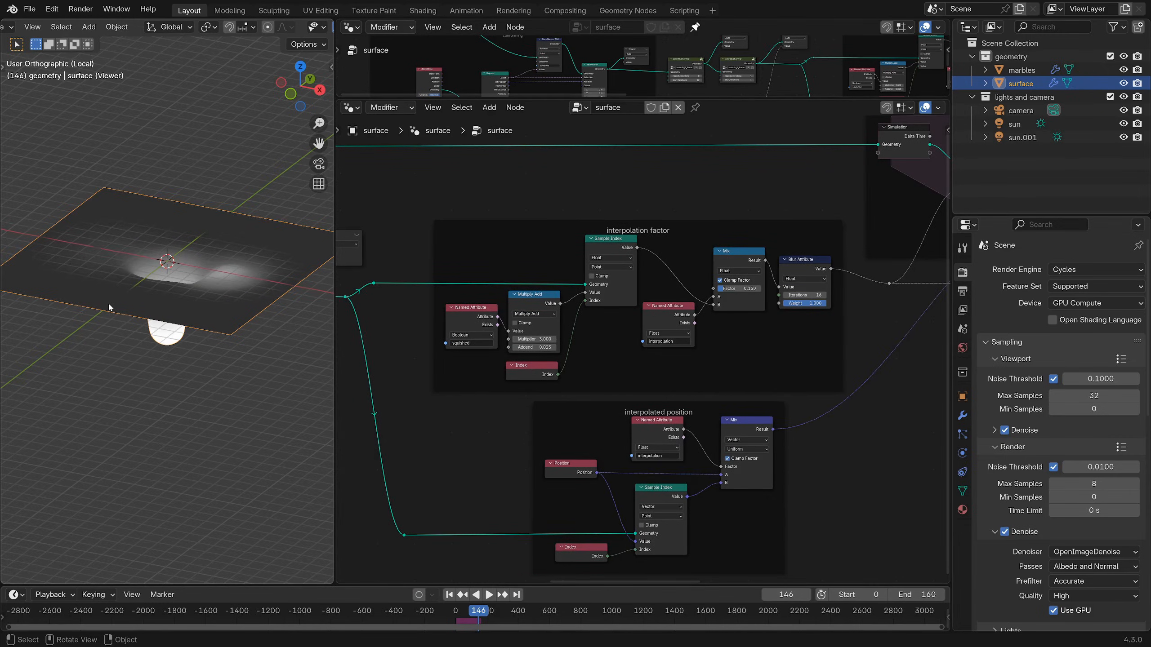
- Exit local view to bring back the marbles and play the attribute preview through the scene camera
key("KP_Divide")
middle_click_drag(109, 303, 204, 302)
key("space")
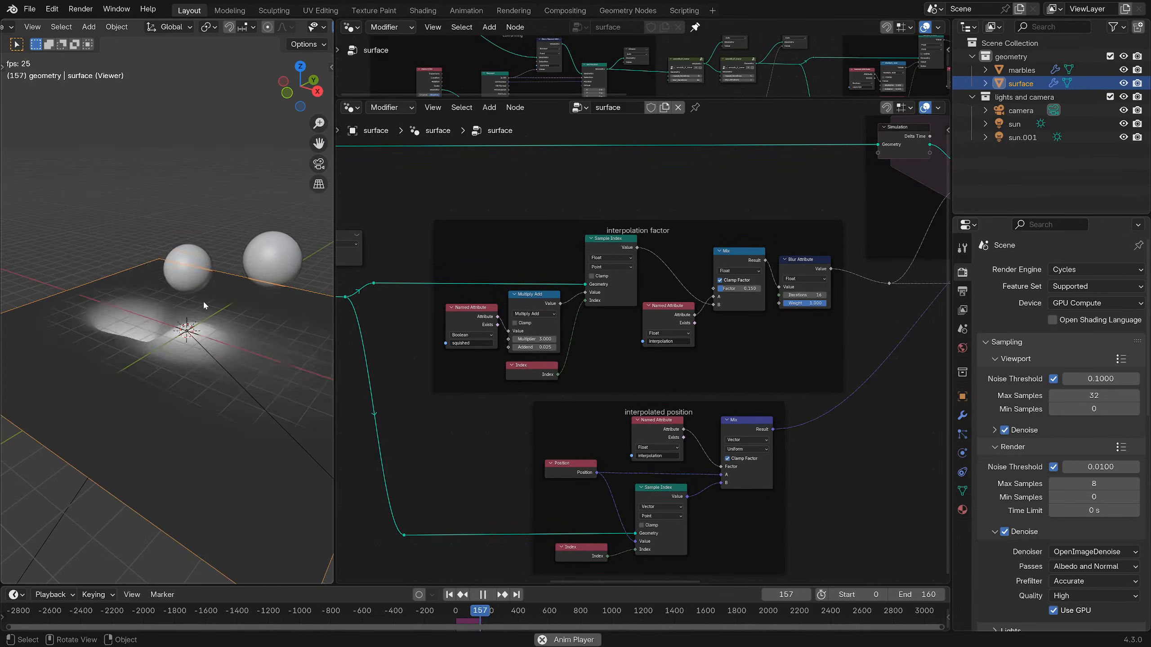
key("KP_0")
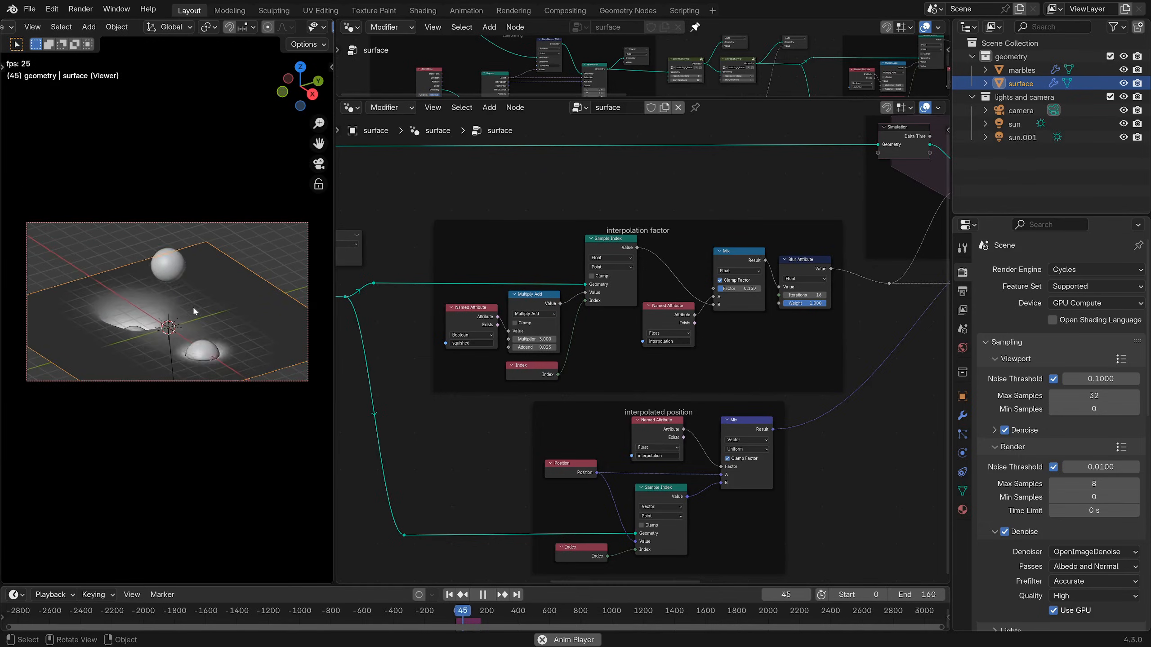
key("space")
- Save the blend file while looking over the lazy interpolation and surrounding grid frames
scroll(885, 326, "down", 1)
middle_click_drag(885, 325, 620, 345)
key("ctrl+s")
middle_click_drag(767, 329, 628, 343)
scroll(628, 342, "up", 4)
scroll(629, 343, "down", 4)
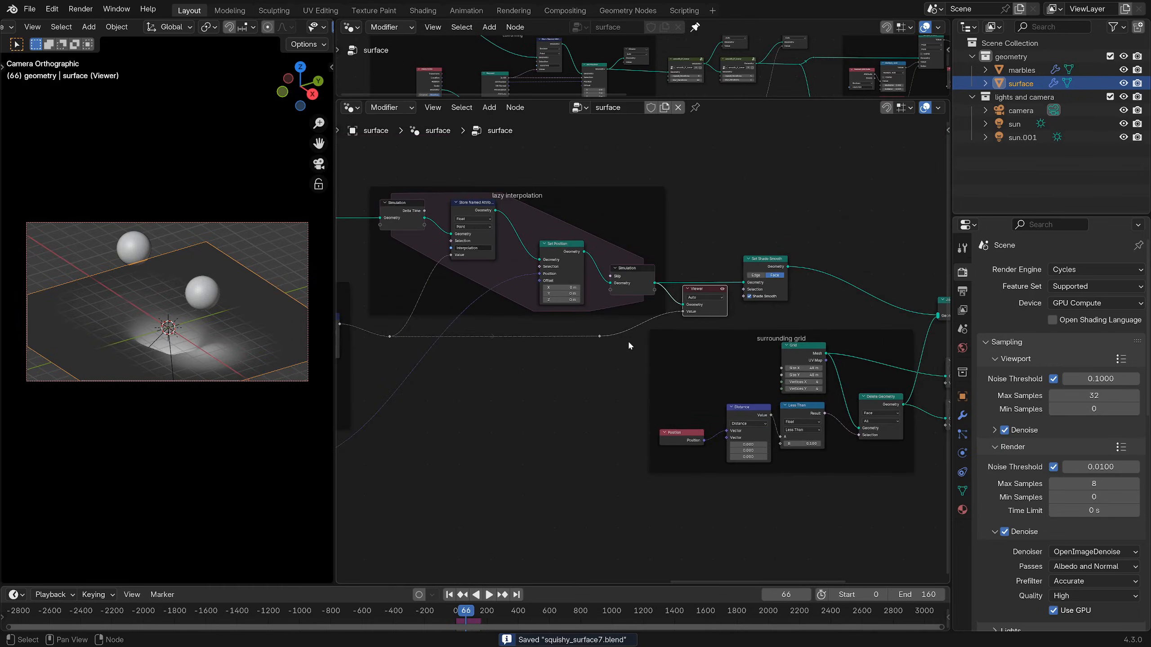
- Look over the interpolation frames and the end of the node tree, and select the Set Shade Smooth node
middle_click_drag(476, 356, 756, 318)
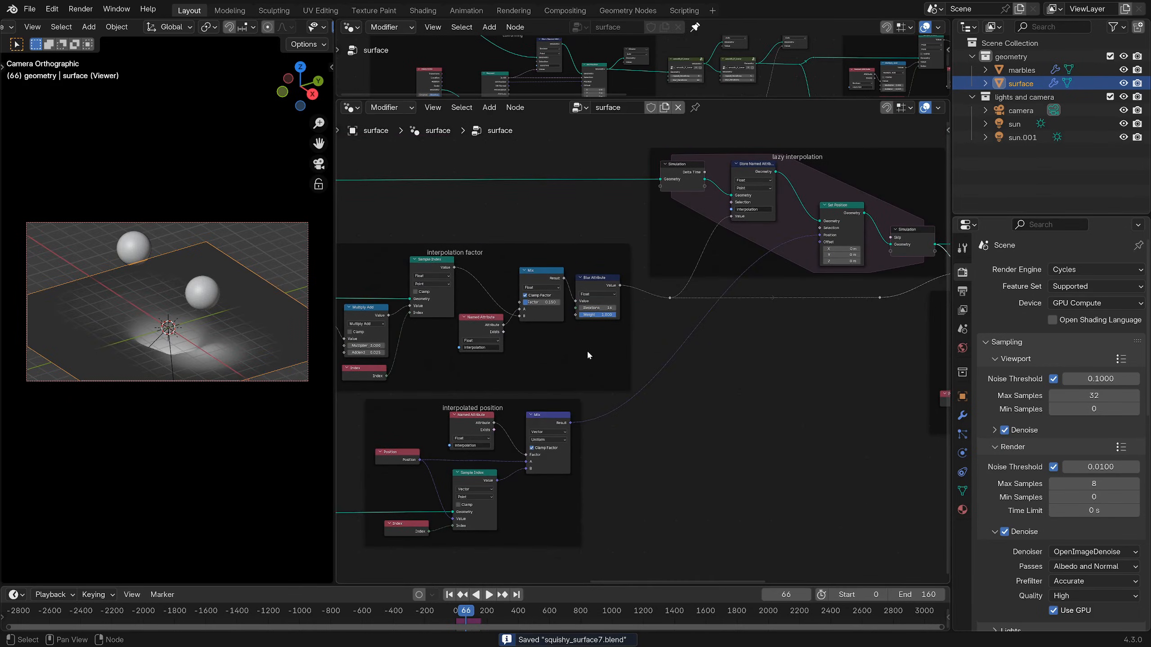
middle_click_drag(586, 350, 710, 316)
scroll(709, 316, "down", 9)
middle_click_drag(423, 317, 195, 334)
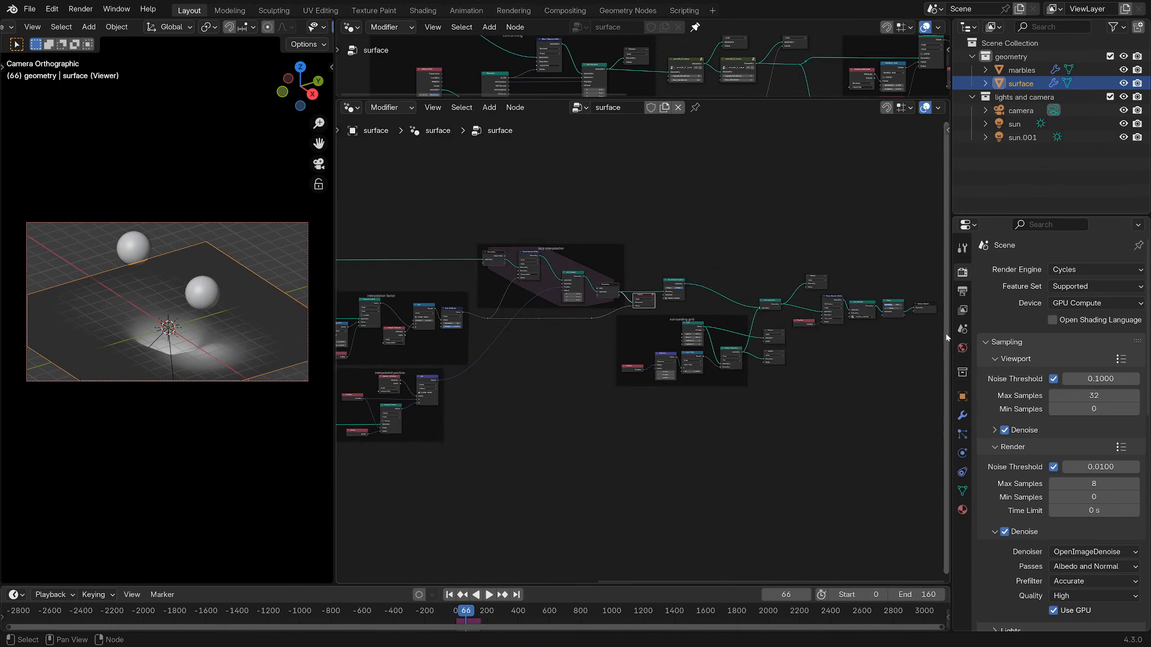
scroll(679, 320, "up", 10)
mouse_move(678, 319)
middle_mouse_down()
mouse_move(716, 284)
mouse_move(676, 324)
middle_mouse_up()
scroll(676, 324, "up", 5)
left_click(650, 192)
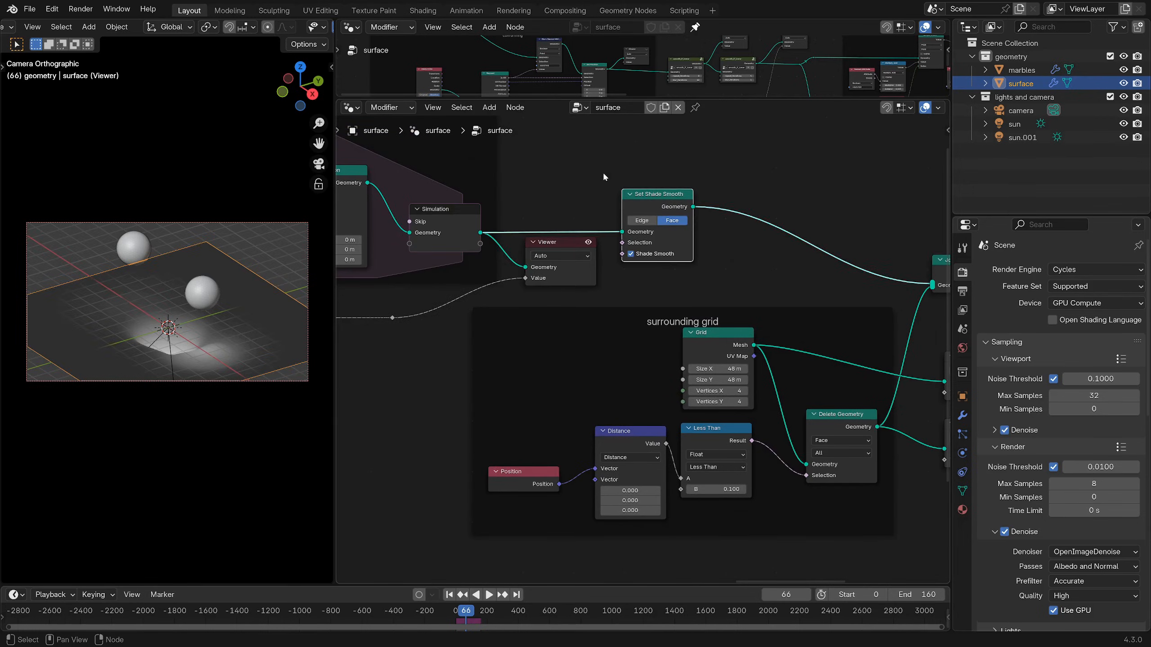
middle_click_drag(603, 171, 626, 222)
- Merge the two stacked node editors into one full-height editor and unpin its node tree
left_click_drag(947, 100, 868, 65)
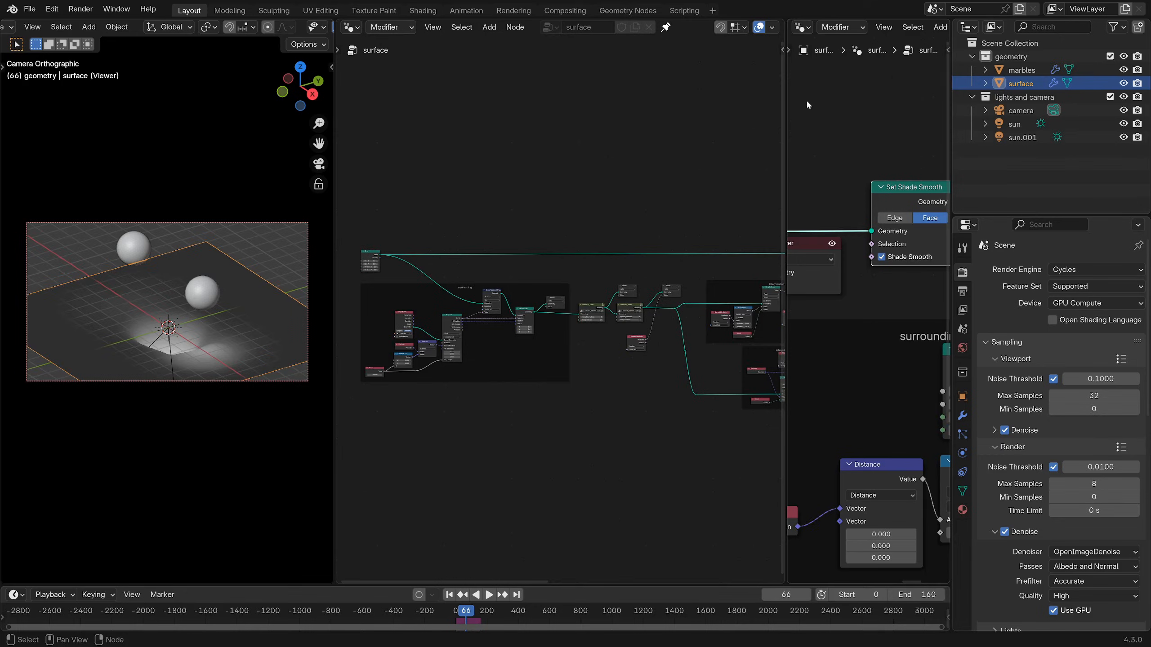
left_click_drag(784, 21, 822, 32)
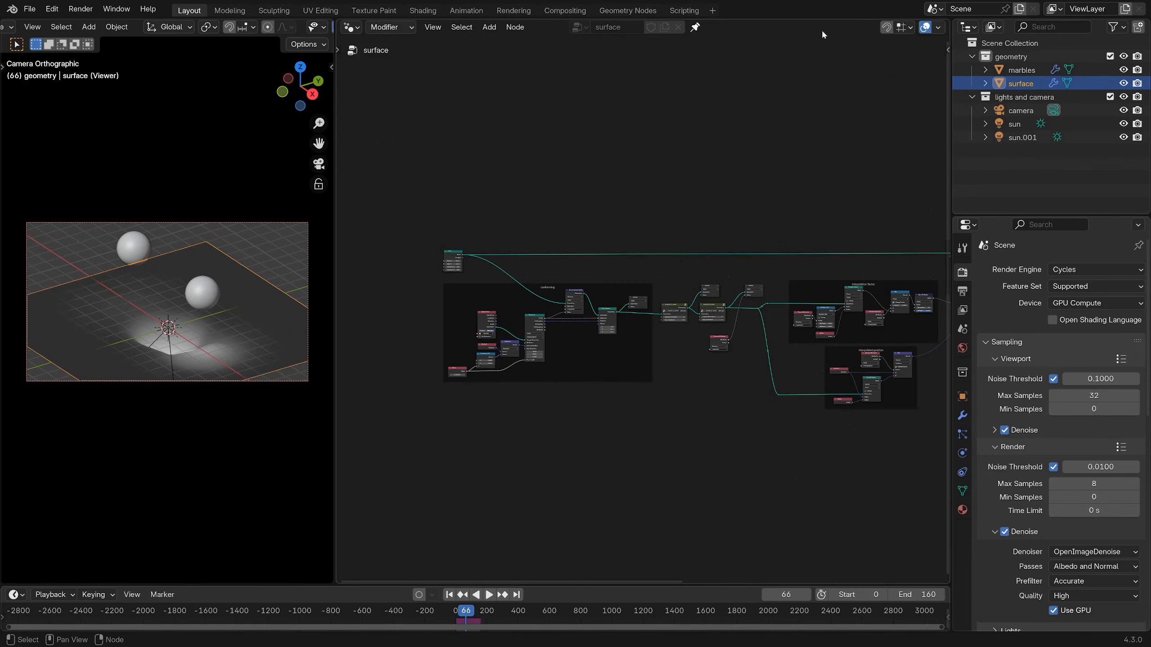
left_click(696, 29)
- Turn off the Viewer after the simulation and select the Join Geometry node, followed by the surrounding grid frame
scroll(770, 236, "down", 5)
middle_click_drag(781, 242, 572, 231)
scroll(686, 260, "up", 10)
middle_click_drag(756, 256, 602, 290)
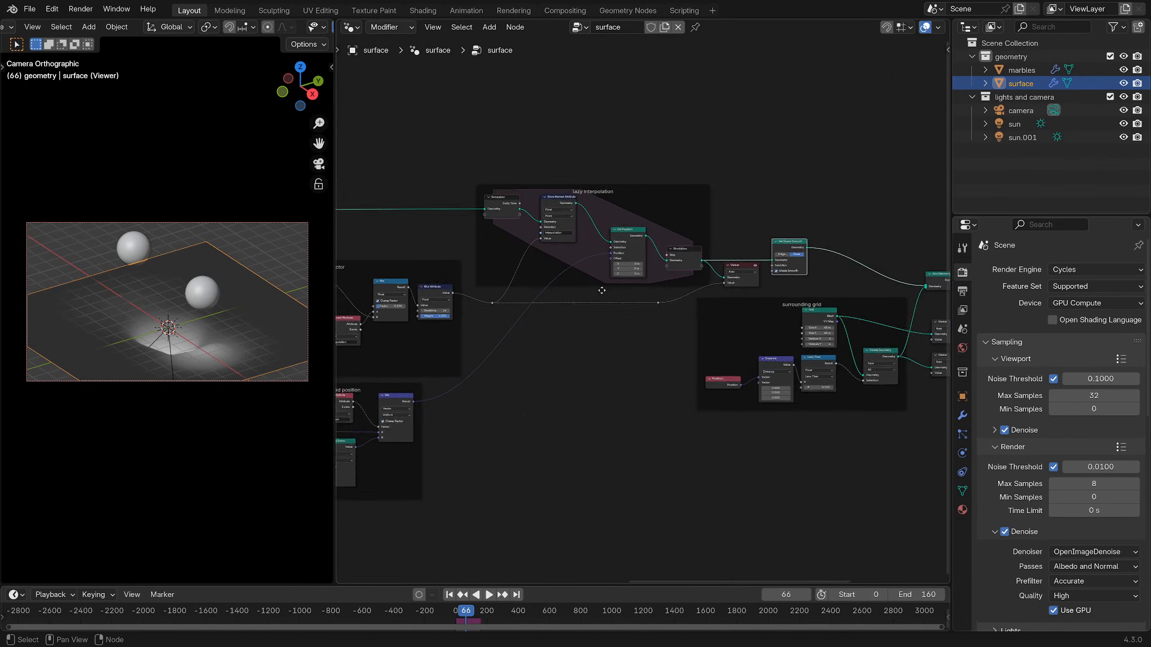
scroll(753, 277, "up", 2)
middle_click_drag(752, 277, 612, 280)
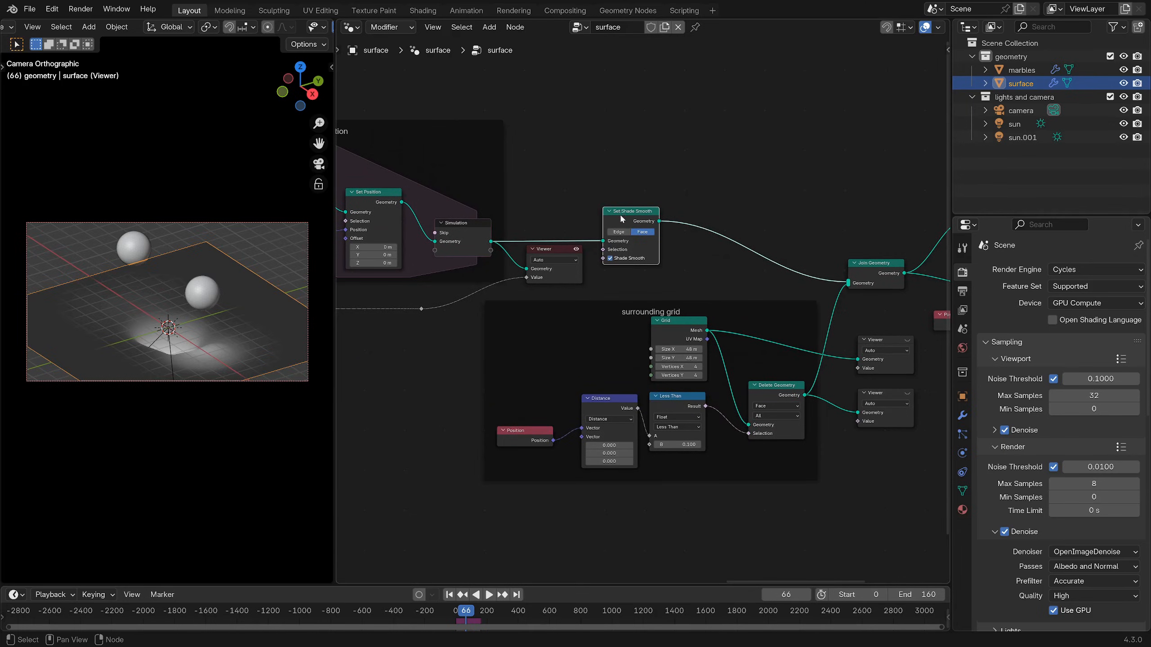
left_click(575, 250)
middle_click_drag(859, 284, 723, 257)
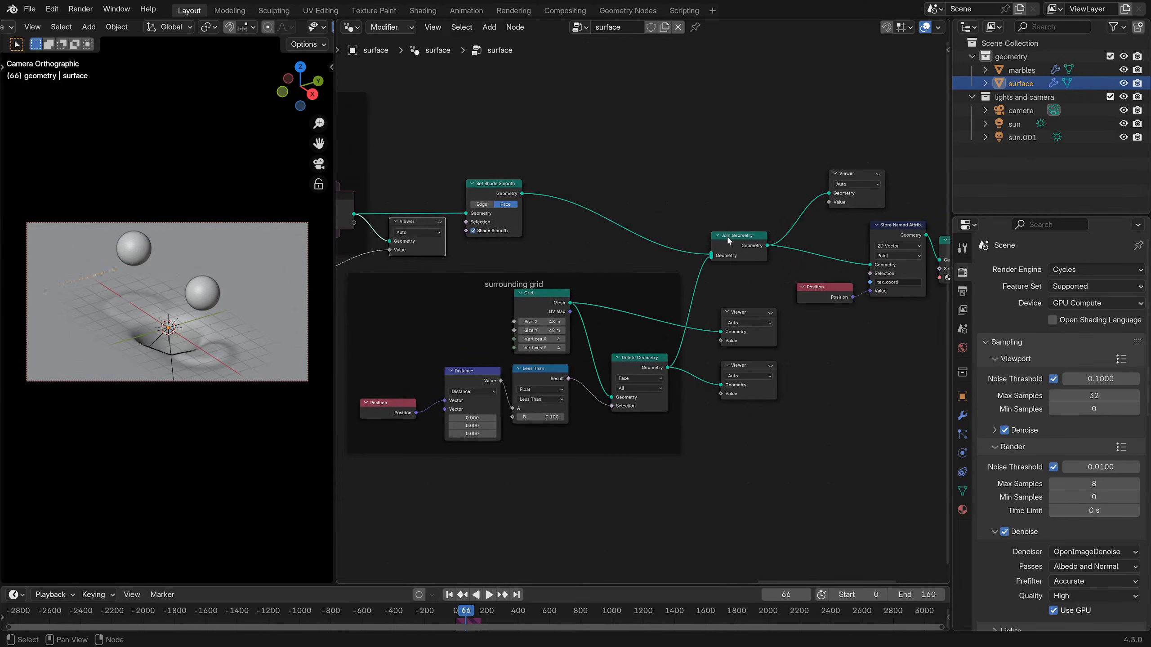
left_click(730, 242)
left_click(520, 284)
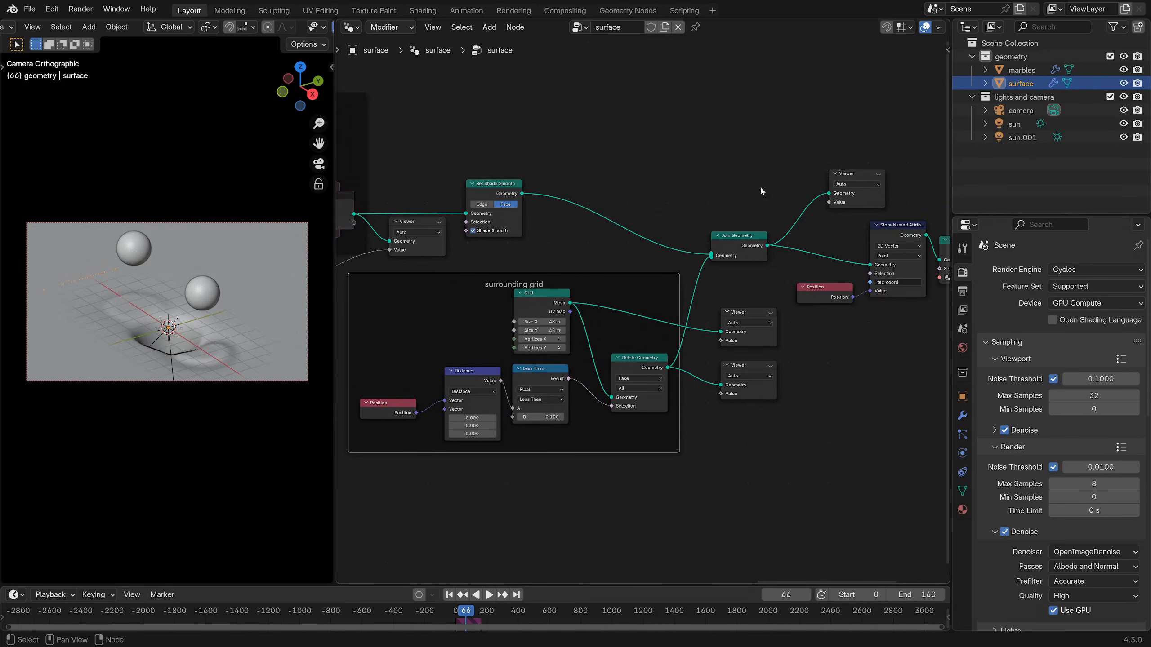
- Duplicate the Viewer beside Join Geometry, connect Set Shade Smooth's Geometry output to the copy and activate it
left_click(852, 174)
key("shift+d")
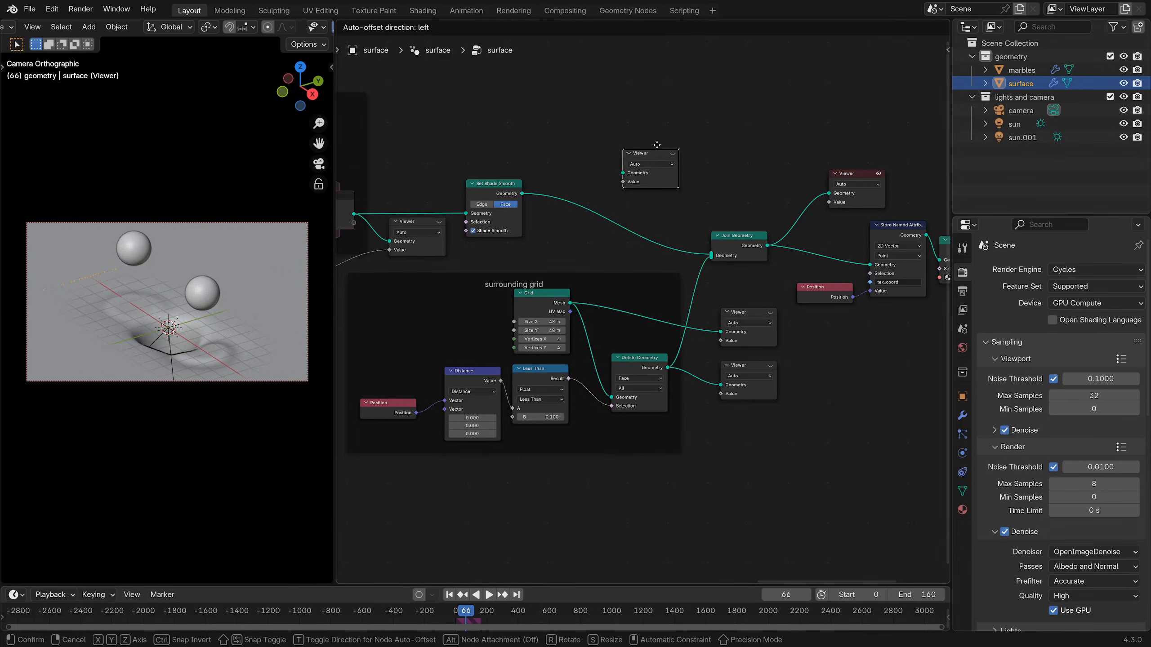
left_click(652, 141)
left_click_drag(522, 194, 614, 158)
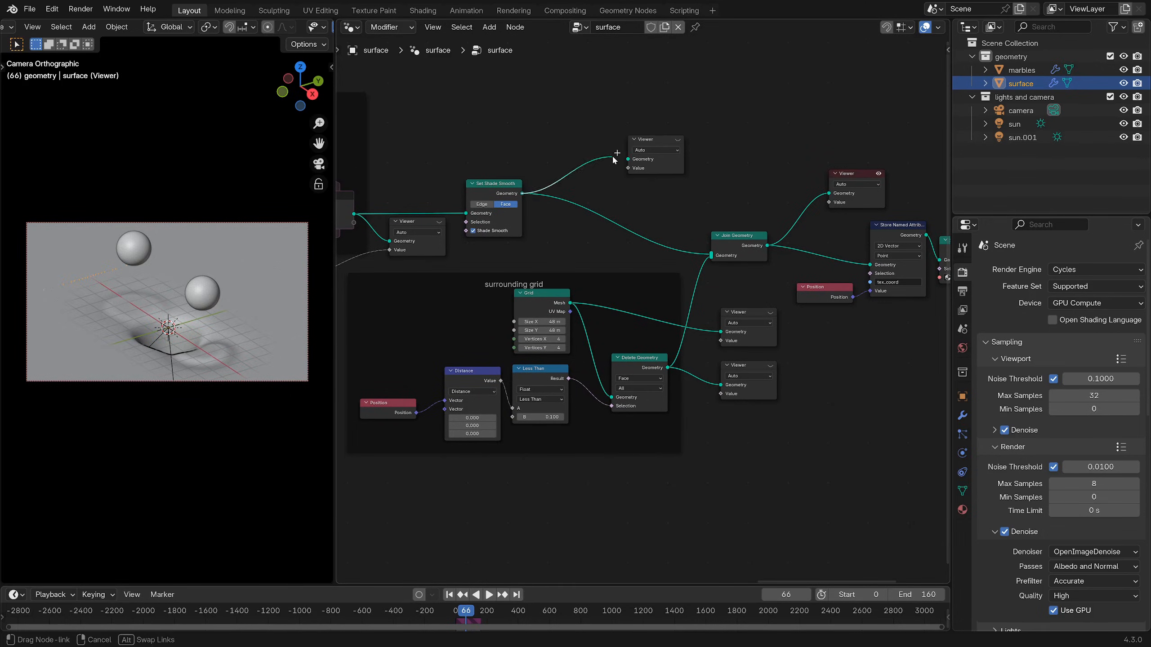
left_click(676, 140)
- Play the animation to preview the smooth-shaded surface without its surrounding grid
key("space")
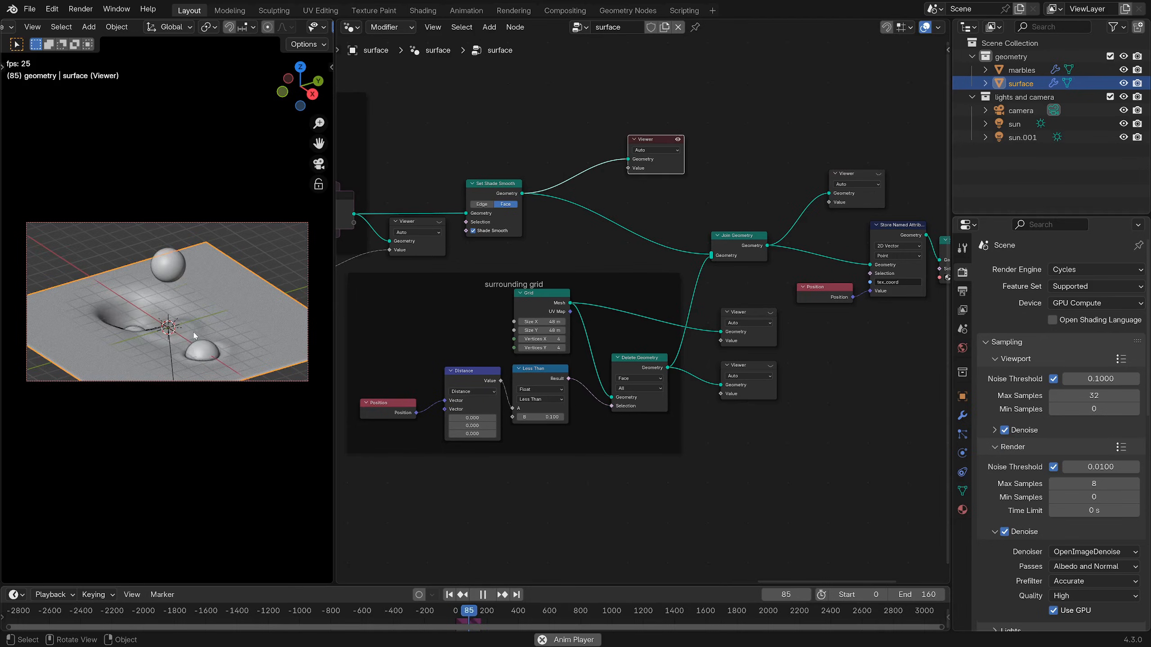
scroll(217, 340, "down", 1)
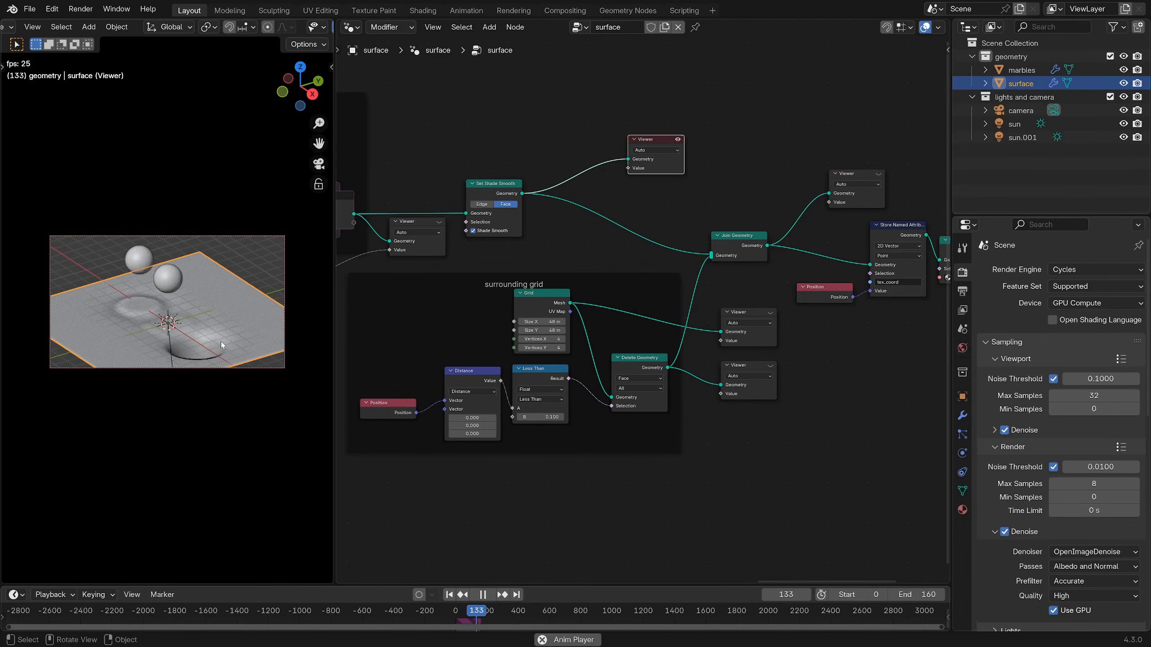
key("space")
- Switch the viewport to Rendered shading and play a few frames through the camera
key("z")
left_click(210, 347)
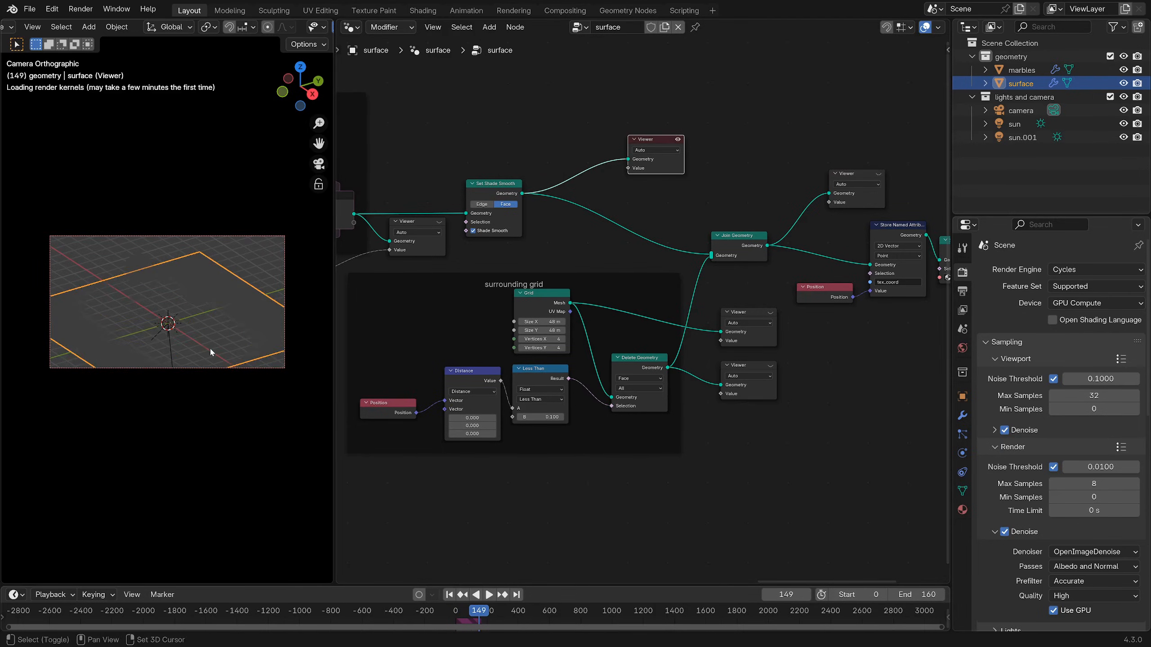
scroll(210, 349, "up", 1)
key("space")
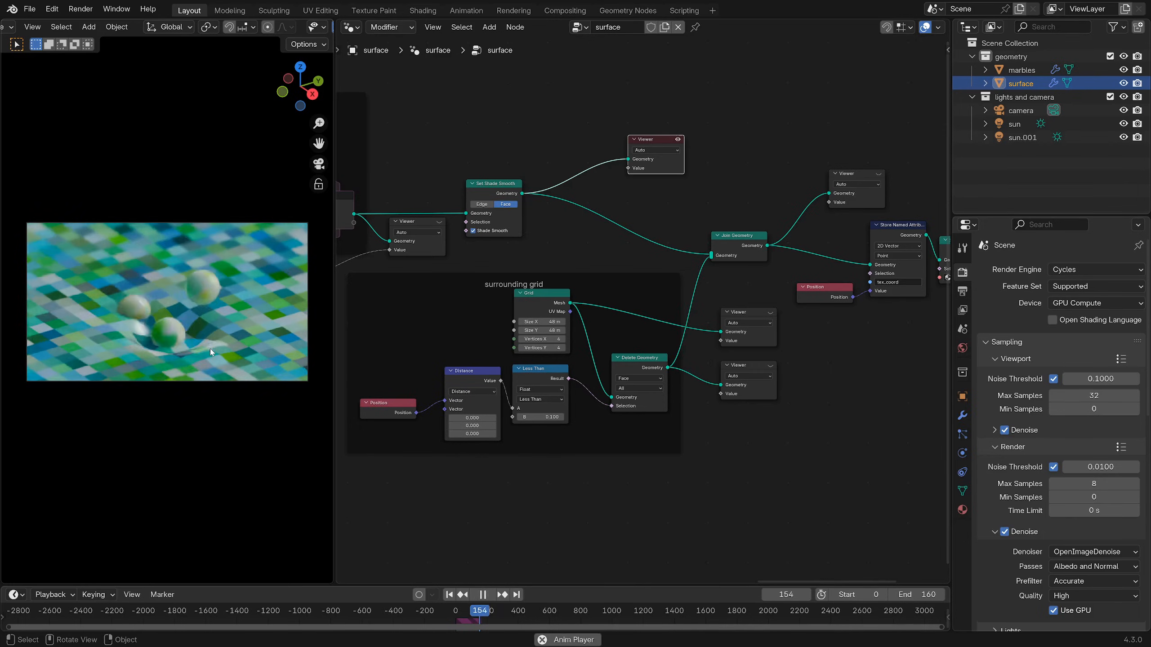
key("space")
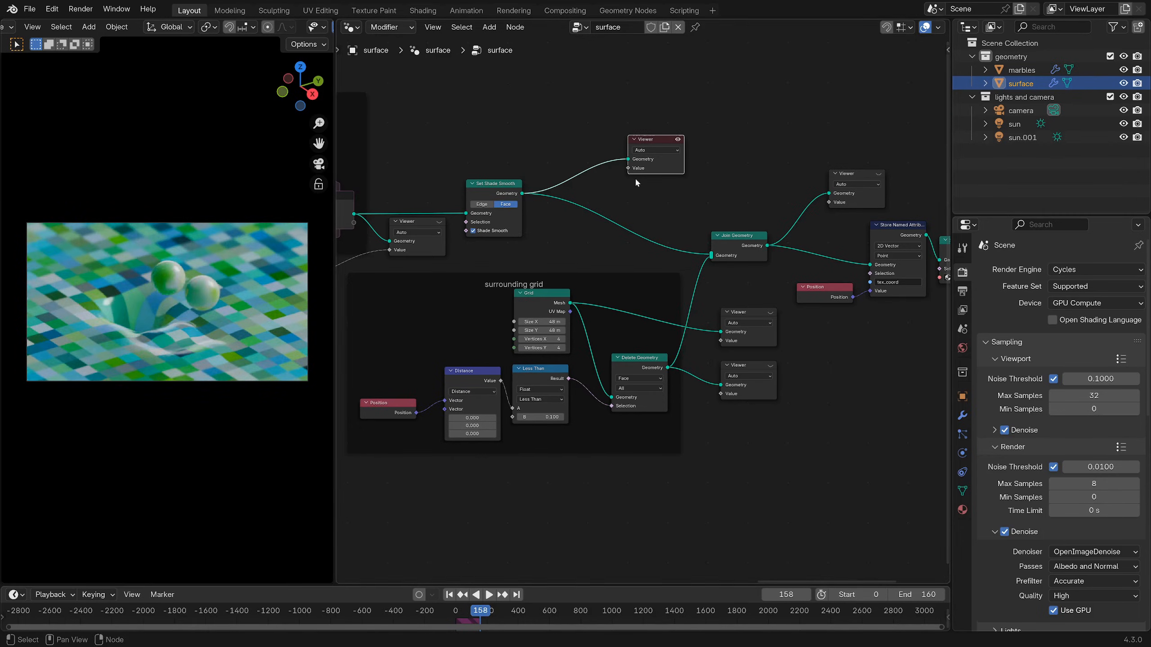
- Return the viewport to Solid shading and enlarge the camera view of the dented surface
scroll(682, 266, "down", 3)
middle_click_drag(683, 266, 470, 263)
middle_click_drag(399, 213, 532, 213)
key("z")
left_click(228, 348)
scroll(230, 348, "up", 3)
scroll(190, 318, "down", 2)
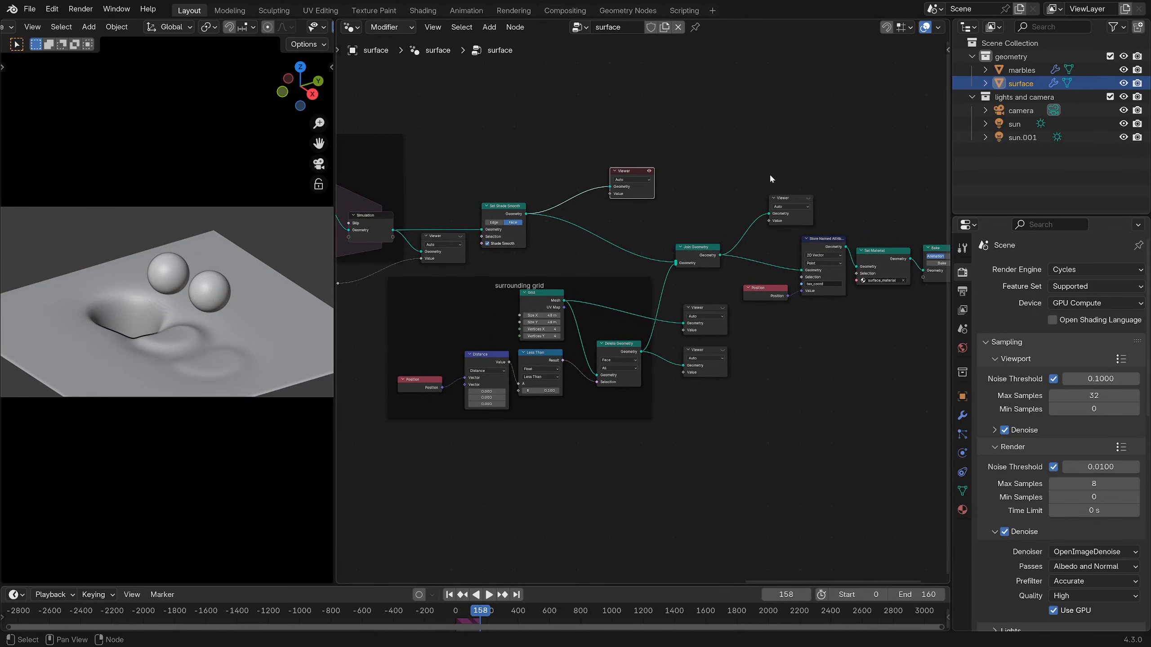
- Activate the Viewer connected to Join Geometry and select the Grid node in the surrounding grid frame
left_click(809, 199)
middle_click_drag(571, 270, 669, 229)
scroll(669, 229, "up", 2)
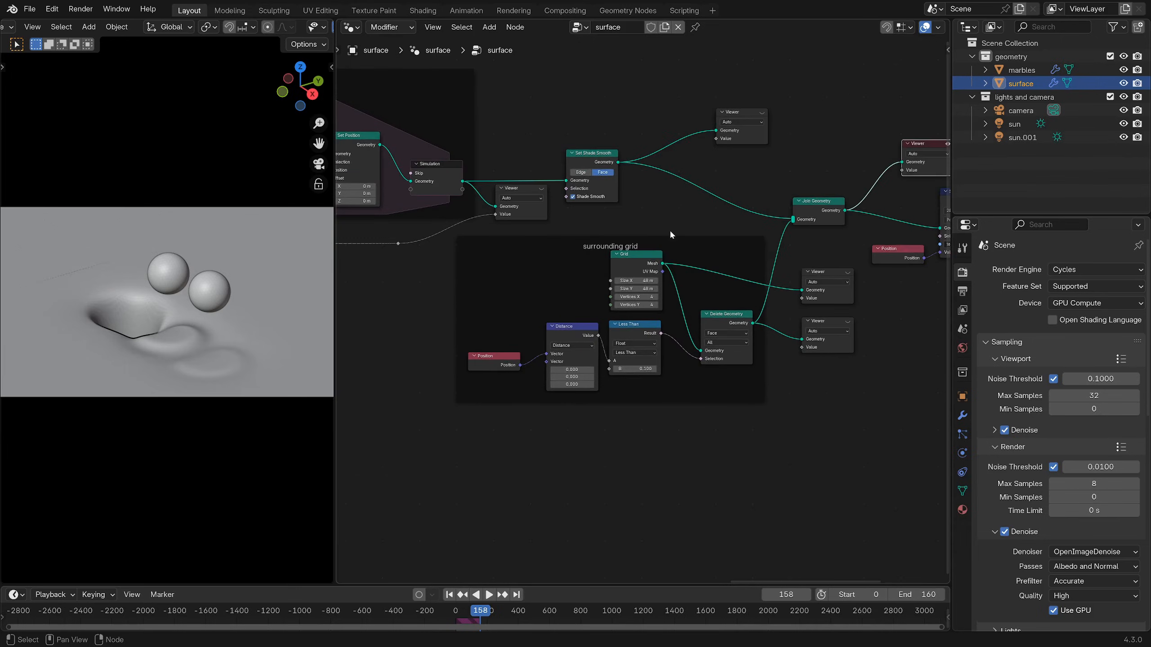
left_click(600, 243)
left_click(631, 259)
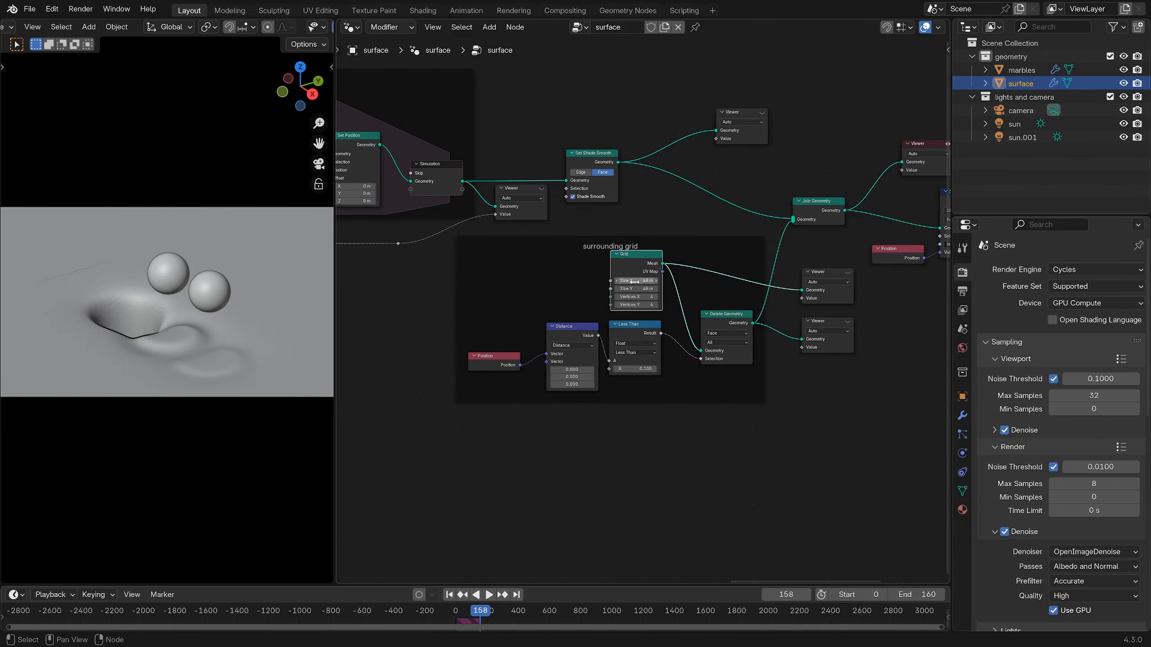
scroll(628, 282, "down", 9)
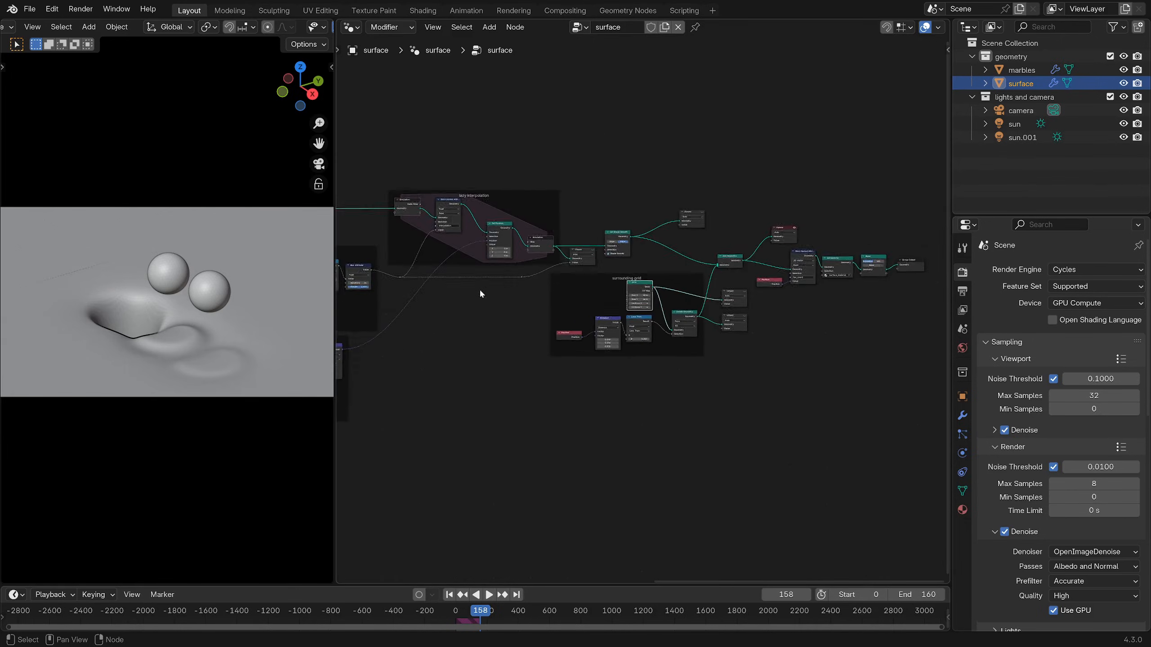
- Examine the surrounding grid frame's Grid size and the Position, Distance, Less Than and Delete Geometry nodes
middle_click_drag(480, 288, 872, 339)
middle_click_drag(467, 243, 883, 246)
scroll(511, 255, "up", 9)
middle_click_drag(388, 250, 378, 328)
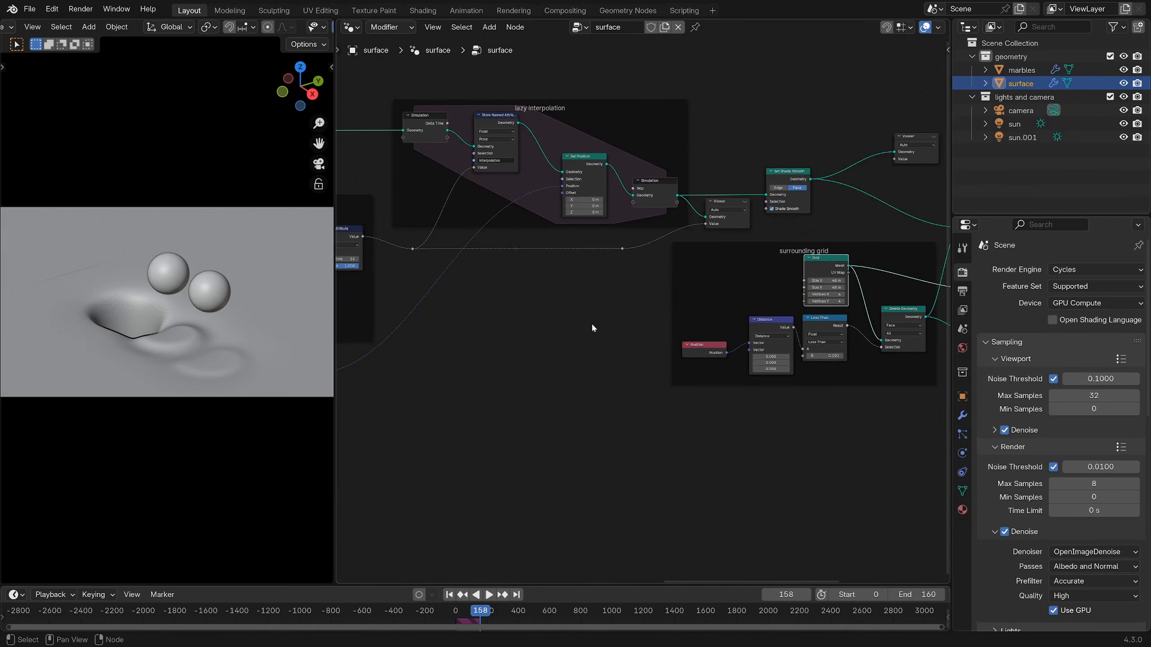
middle_click_drag(725, 324, 494, 326)
scroll(520, 341, "up", 10)
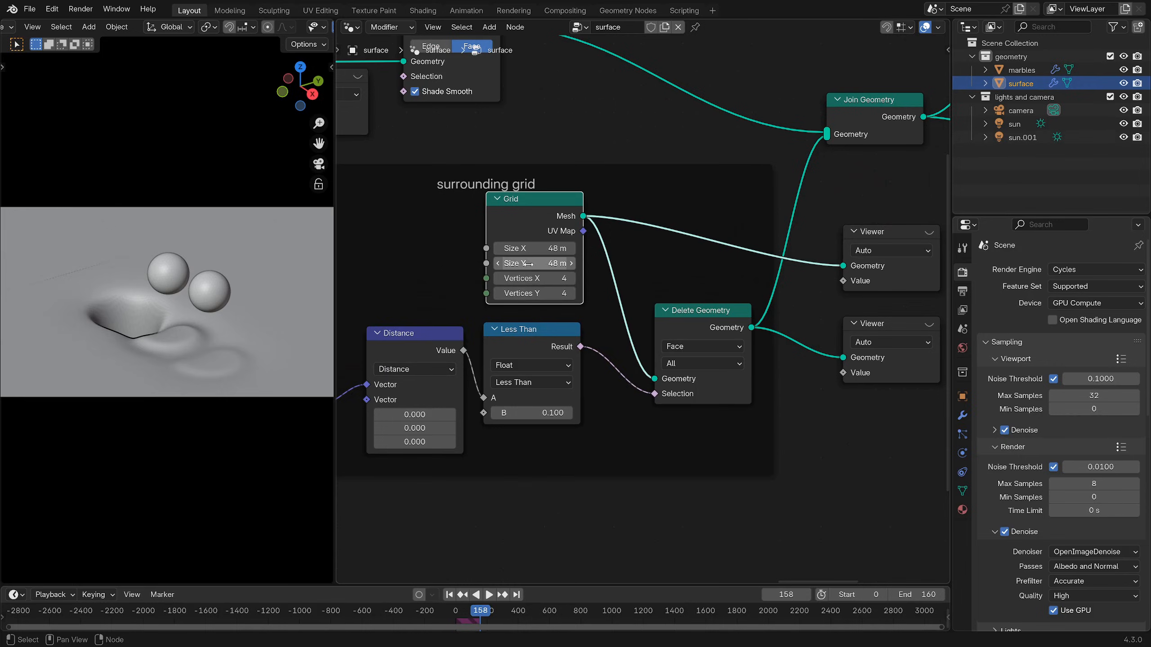
scroll(499, 254, "down", 2)
middle_click_drag(461, 261, 541, 227)
left_click_drag(433, 338, 450, 330)
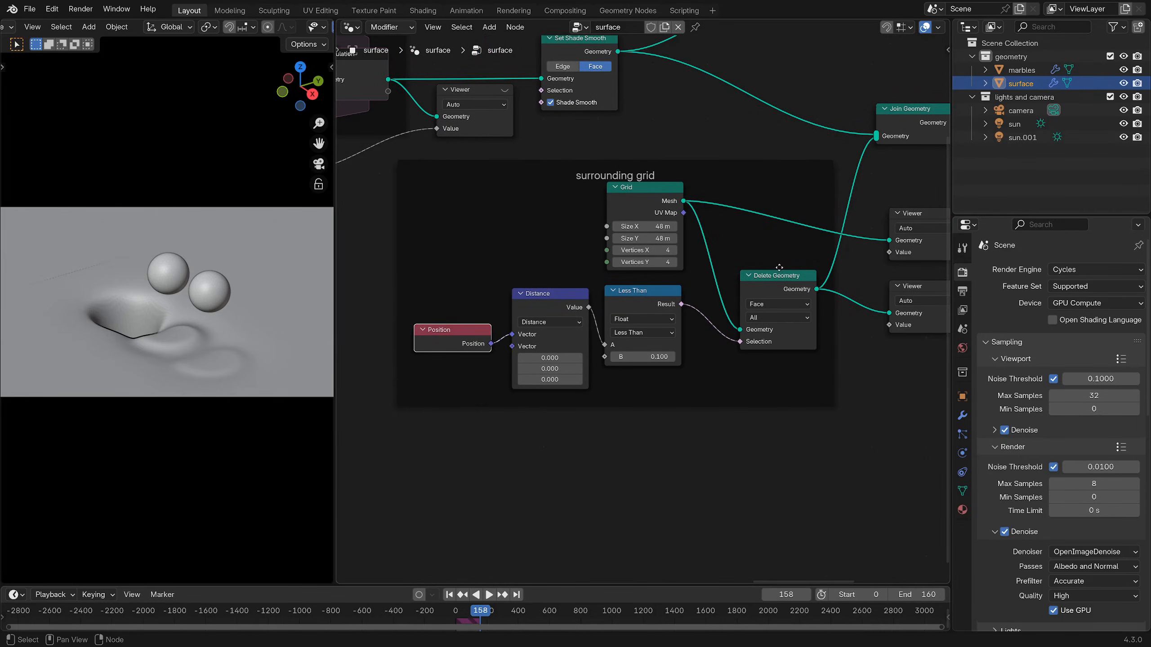
- Preview the Grid node's output with its Viewer outside the camera view and switch the viewport to Wireframe shading
middle_click_drag(779, 267, 624, 287)
scroll(565, 245, "down", 1)
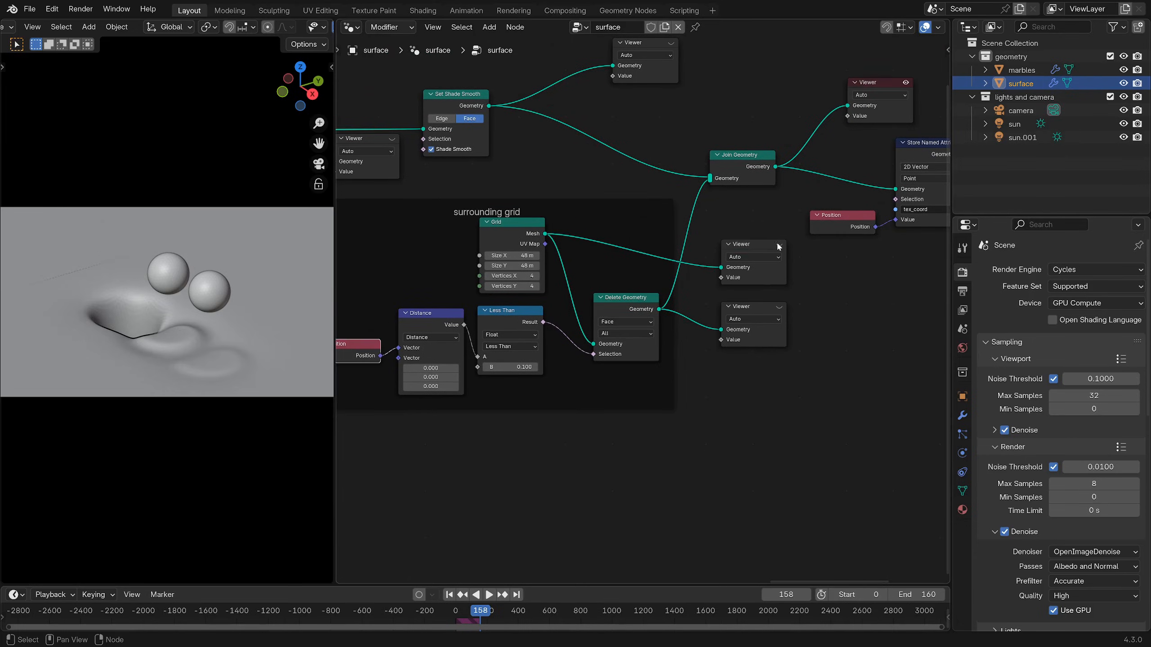
left_click(779, 245)
scroll(165, 336, "down", 2)
mouse_move(165, 336)
middle_mouse_down()
mouse_move(154, 364)
mouse_move(169, 324)
middle_mouse_up()
scroll(153, 354, "down", 4)
key("z")
left_click(48, 349)
scroll(165, 359, "down", 4)
- Preview the Set Shade Smooth output and the plain Grid mesh in turn by activating their Viewers
middle_click_drag(651, 104, 644, 153)
left_click(665, 92)
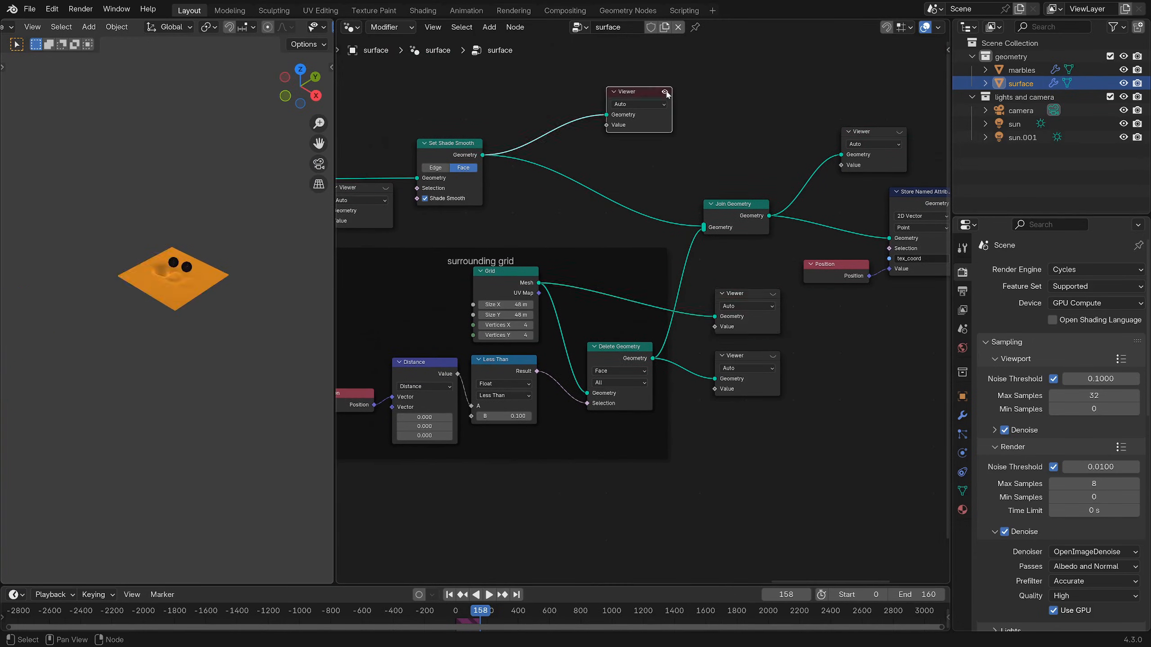
left_click(773, 293)
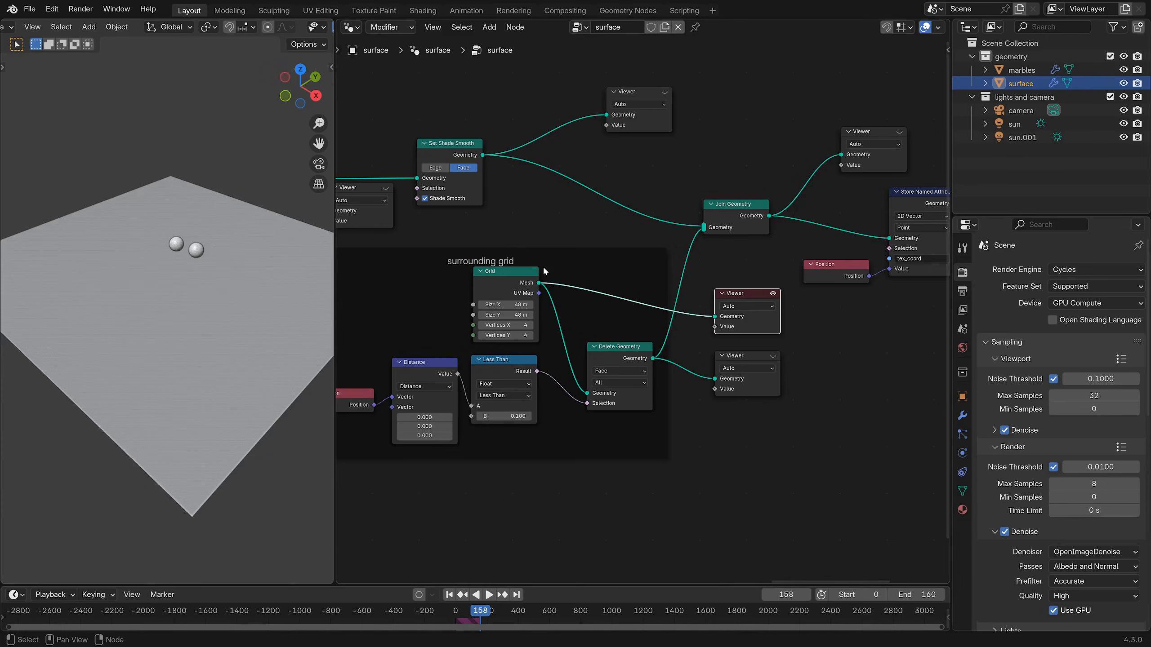
scroll(767, 365, "down", 5)
scroll(743, 317, "left", 5)
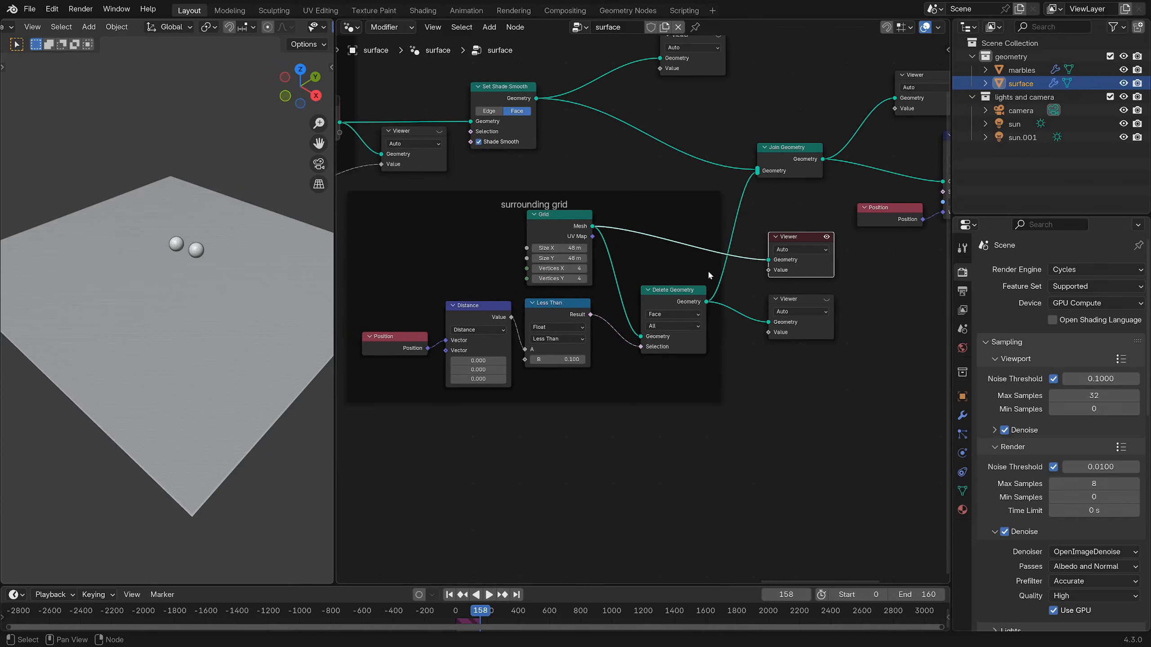
- Activate the Viewer connected to Delete Geometry and examine the Distance, Less Than and Delete Geometry nodes in the surrounding grid frame
left_click(826, 300)
scroll(635, 312, "up", 2)
middle_click_drag(546, 302, 713, 283)
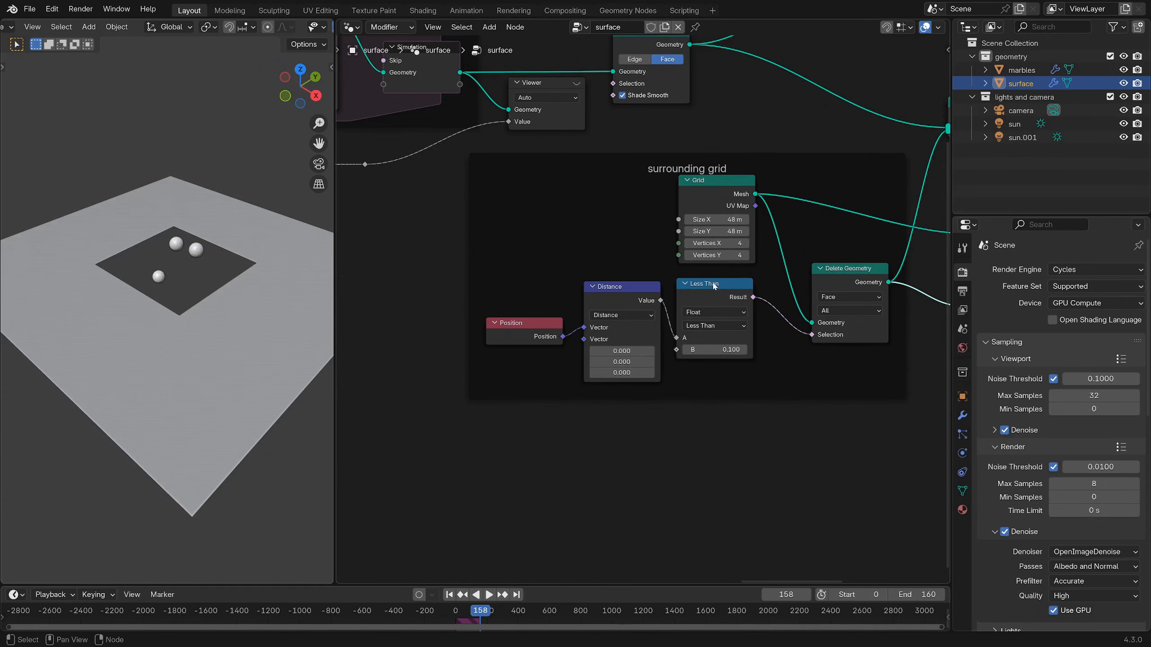
left_click_drag(611, 298, 610, 294)
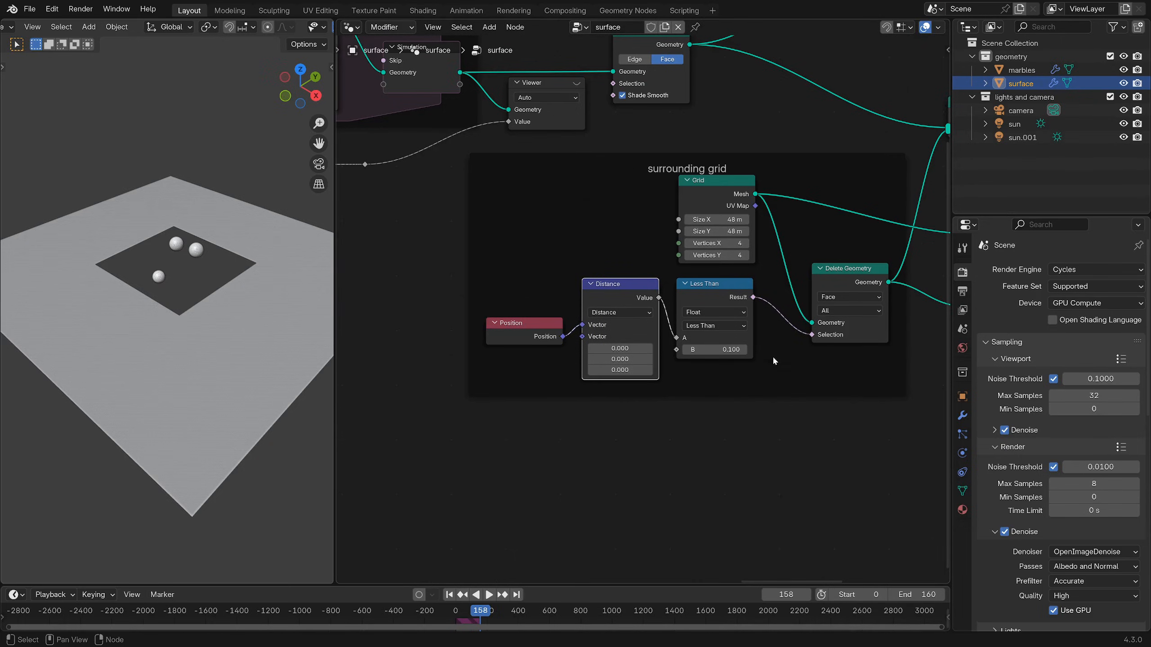
middle_click_drag(763, 380, 679, 343)
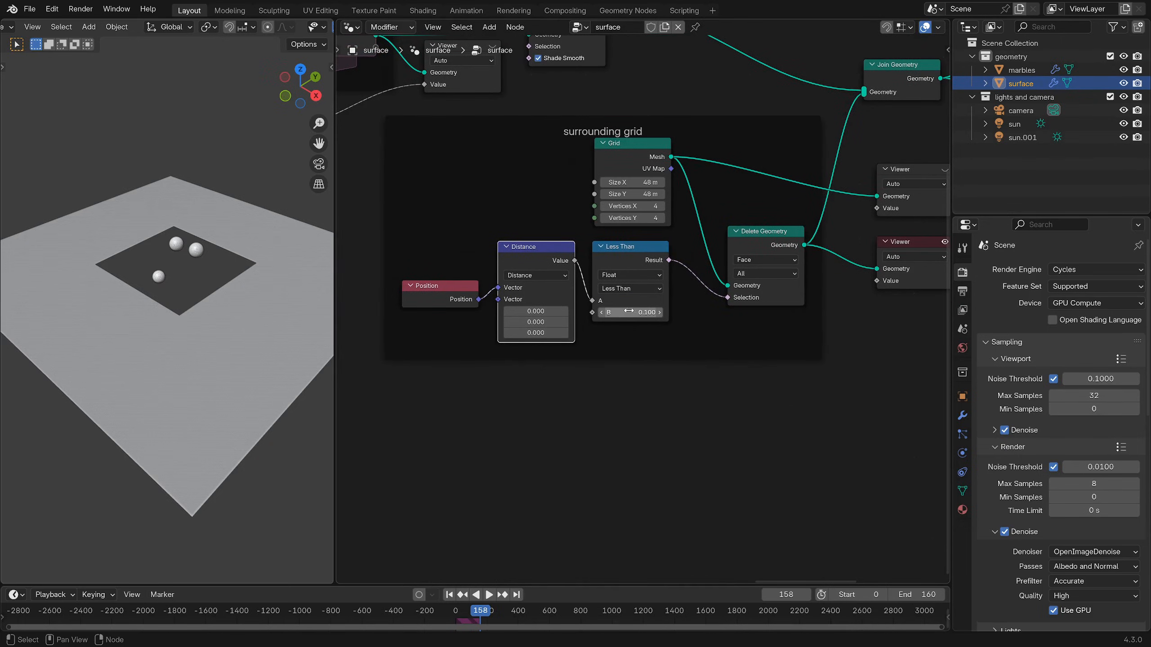
left_click_drag(750, 245, 748, 233)
- Activate the Viewer connected to Join Geometry and play part of the animation on the combined surface
middle_click_drag(814, 309, 576, 337)
scroll(809, 236, "down", 2)
middle_click_drag(813, 253, 785, 323)
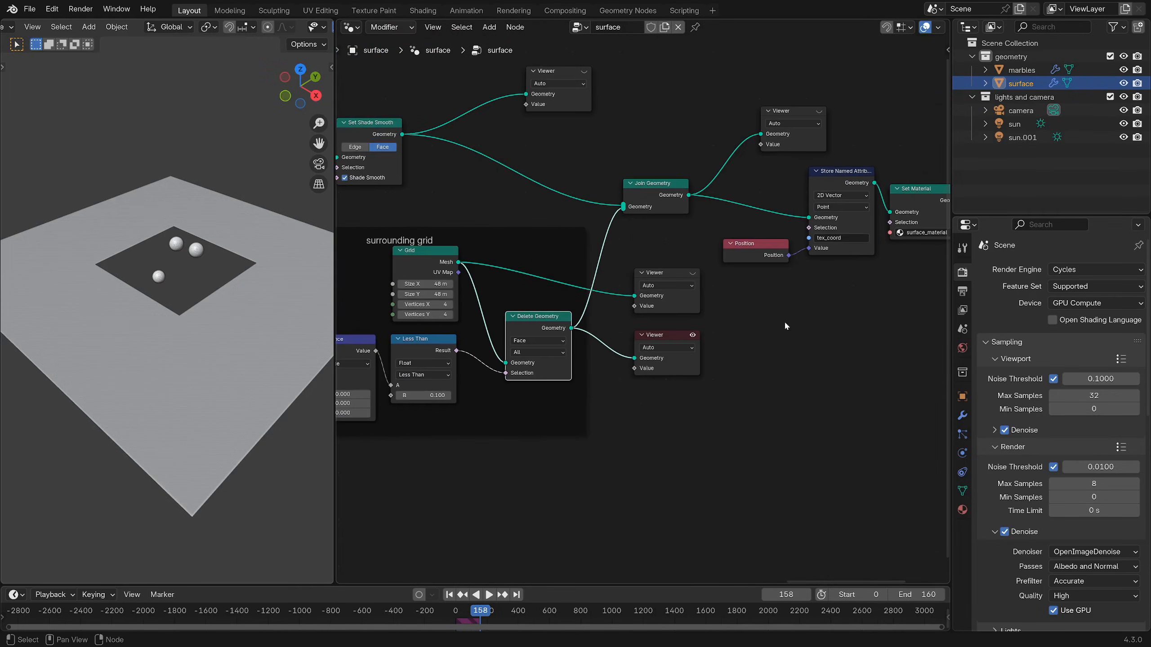
left_click(819, 111)
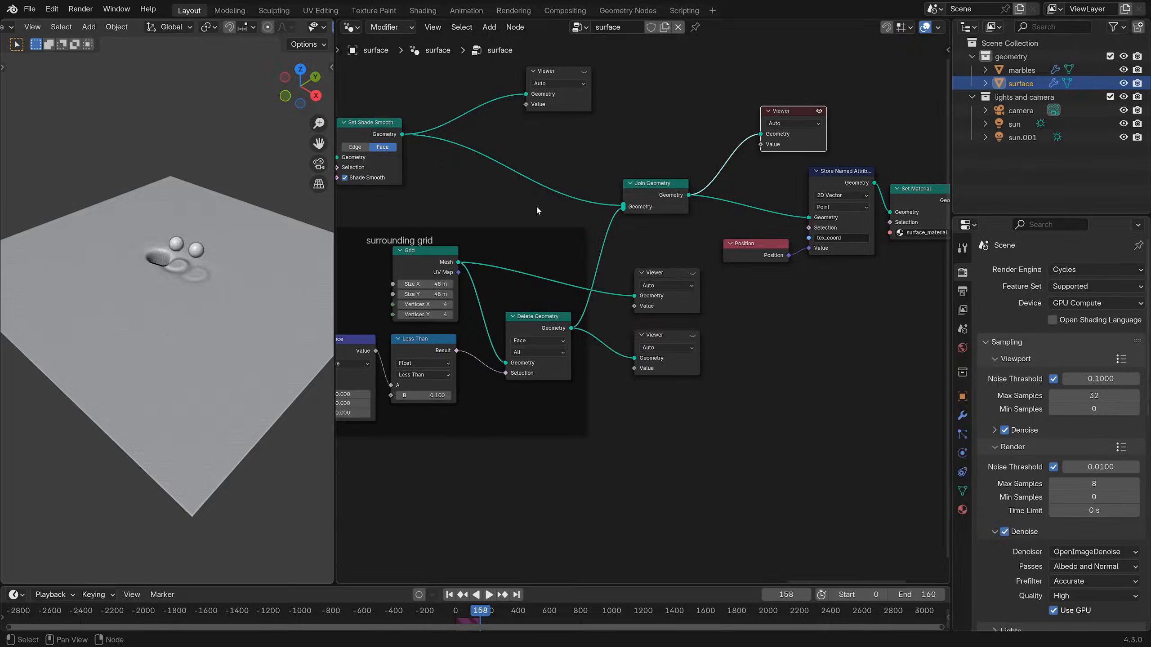
key("space")
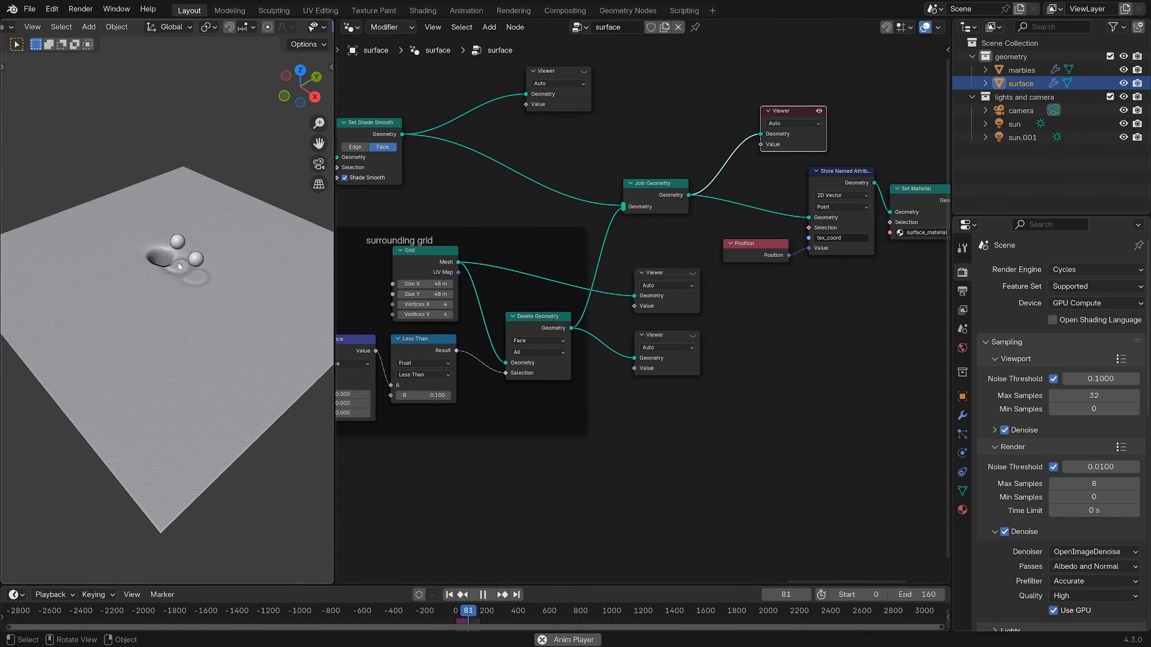
scroll(822, 311, "up", 2)
middle_click_drag(822, 311, 658, 391)
key("space")
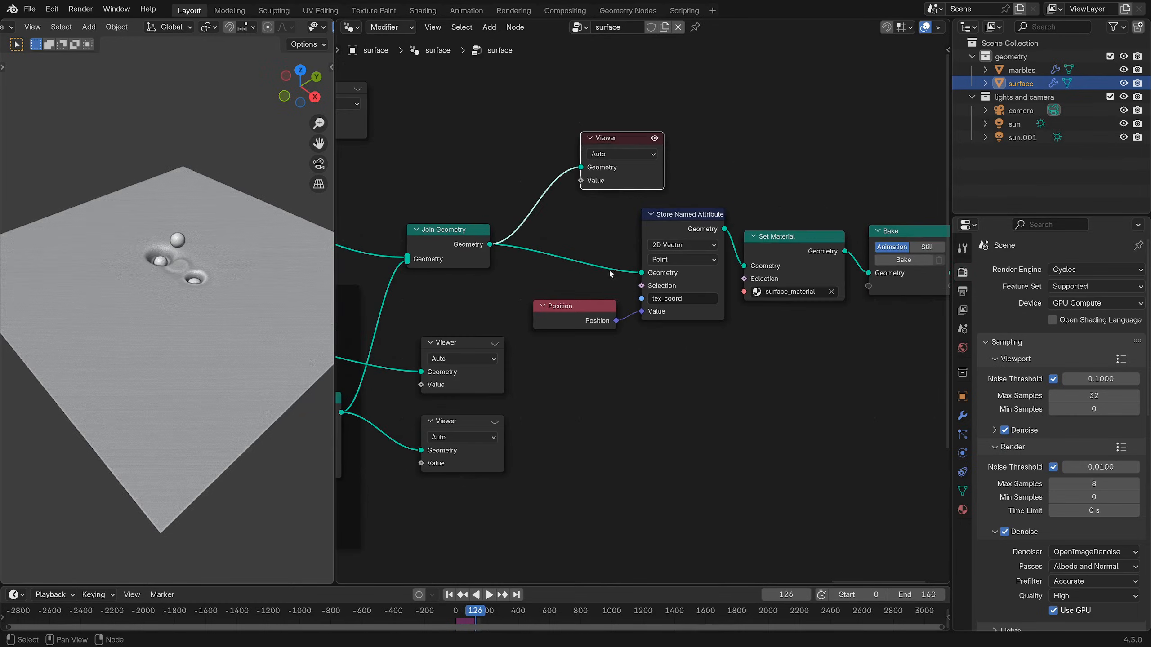
- Examine the Store Named Attribute node for tex_coord and the Position node feeding its value
left_click(677, 221)
left_click_drag(677, 221, 677, 220)
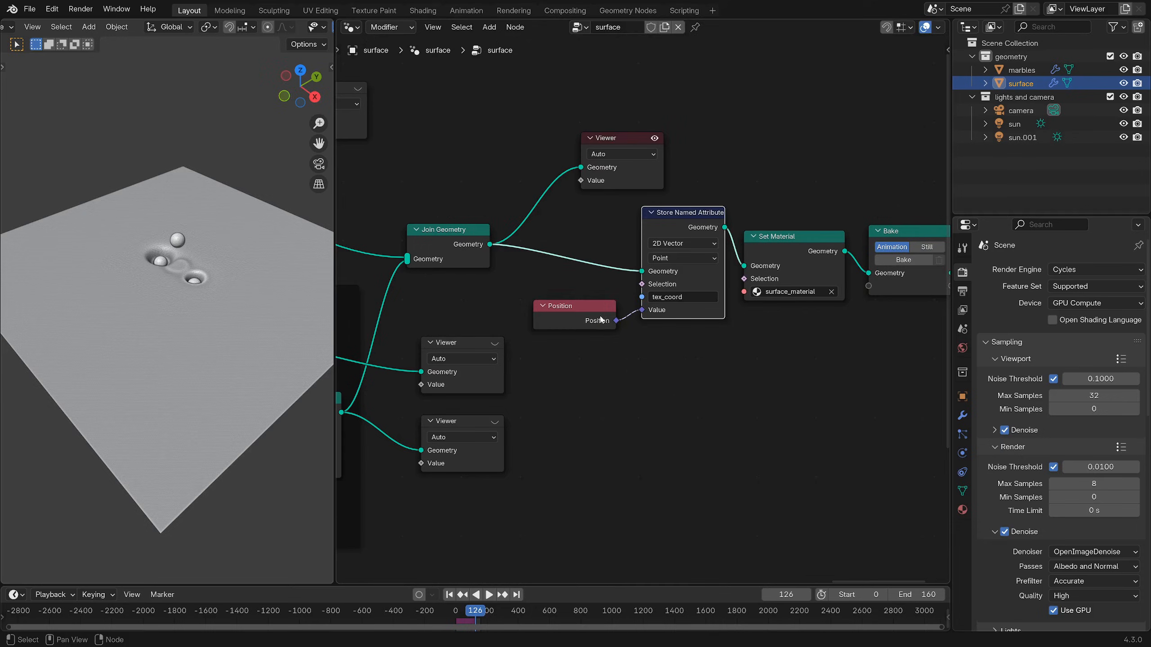
mouse_move(600, 319)
left_mouse_down()
mouse_move(597, 289)
mouse_move(626, 333)
mouse_move(599, 319)
left_mouse_up()
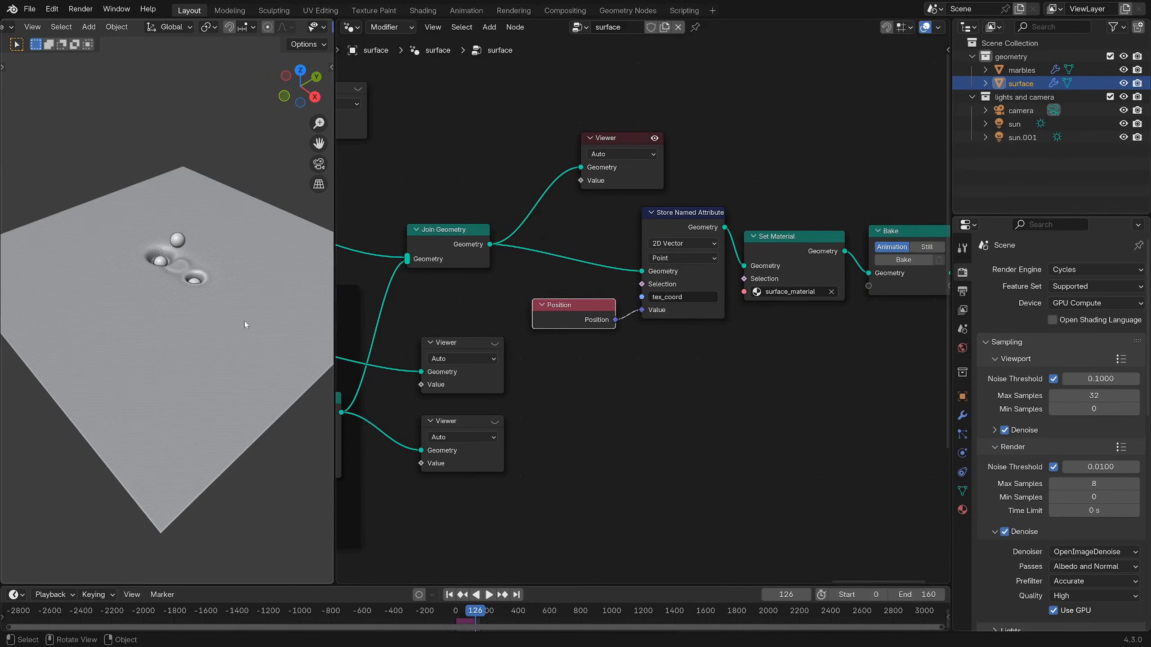
- Play a short part of the animation across the whole surface and save the file
scroll(245, 323, "down", 3)
middle_click_drag(244, 323, 193, 304)
key("space")
scroll(190, 303, "up", 4)
key("space")
middle_click_drag(322, 318, 289, 318)
scroll(289, 319, "down", 2)
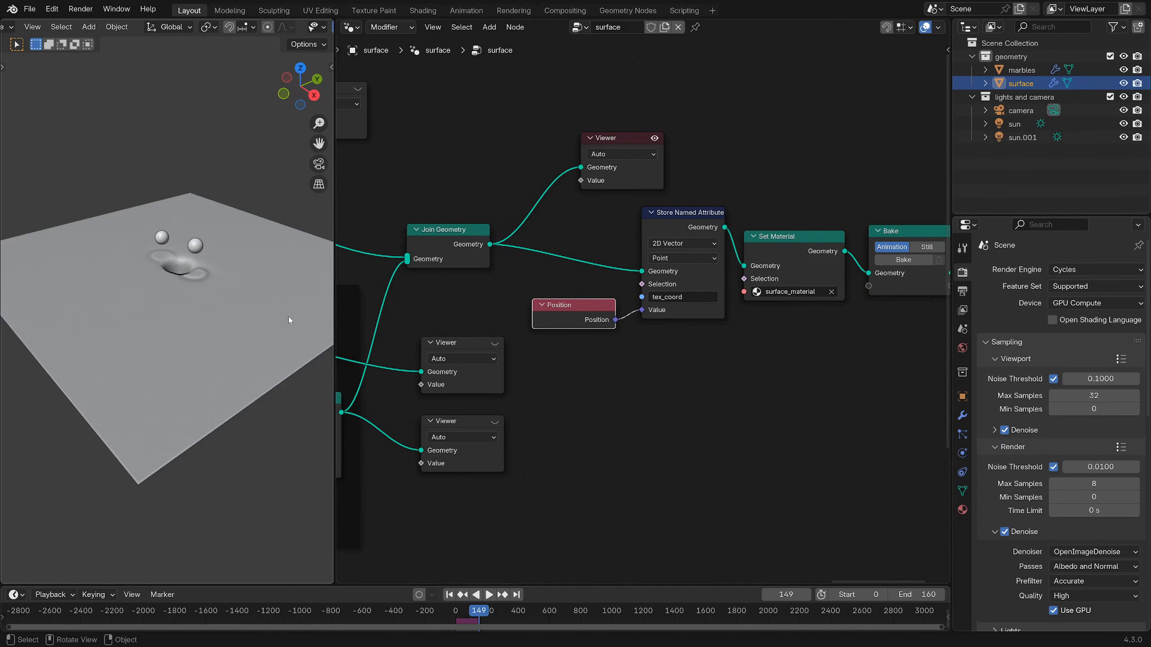
key("ctrl+s")
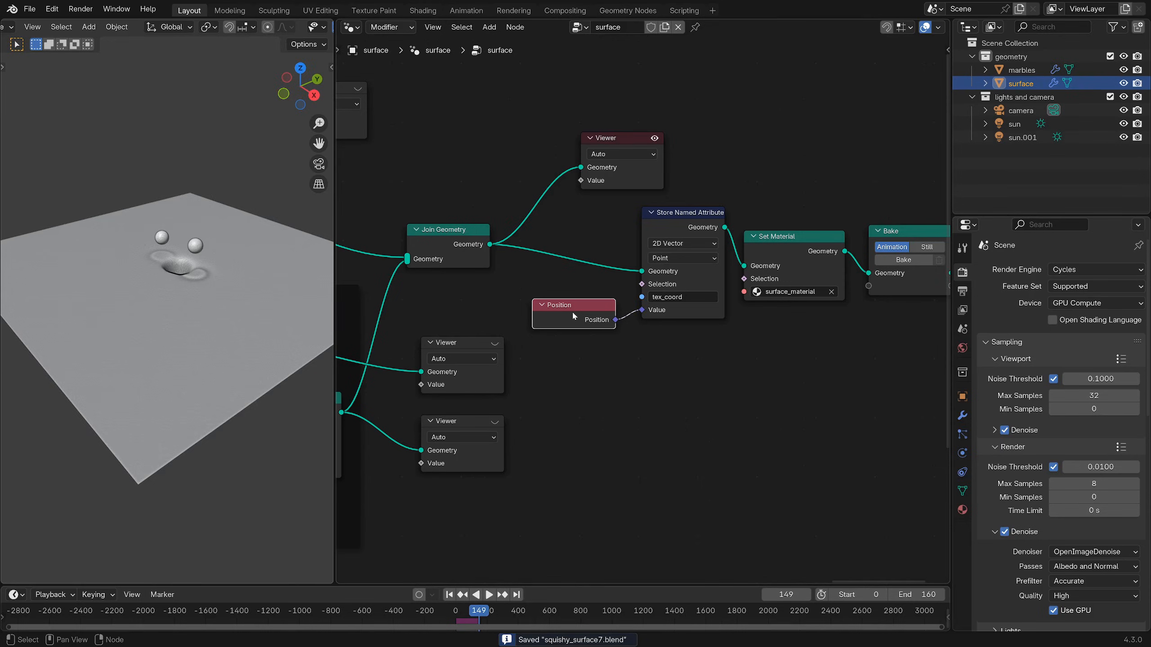
- Examine the Set Material node with surface_material and select the Bake node before the Group Output
middle_click_drag(619, 327, 530, 326)
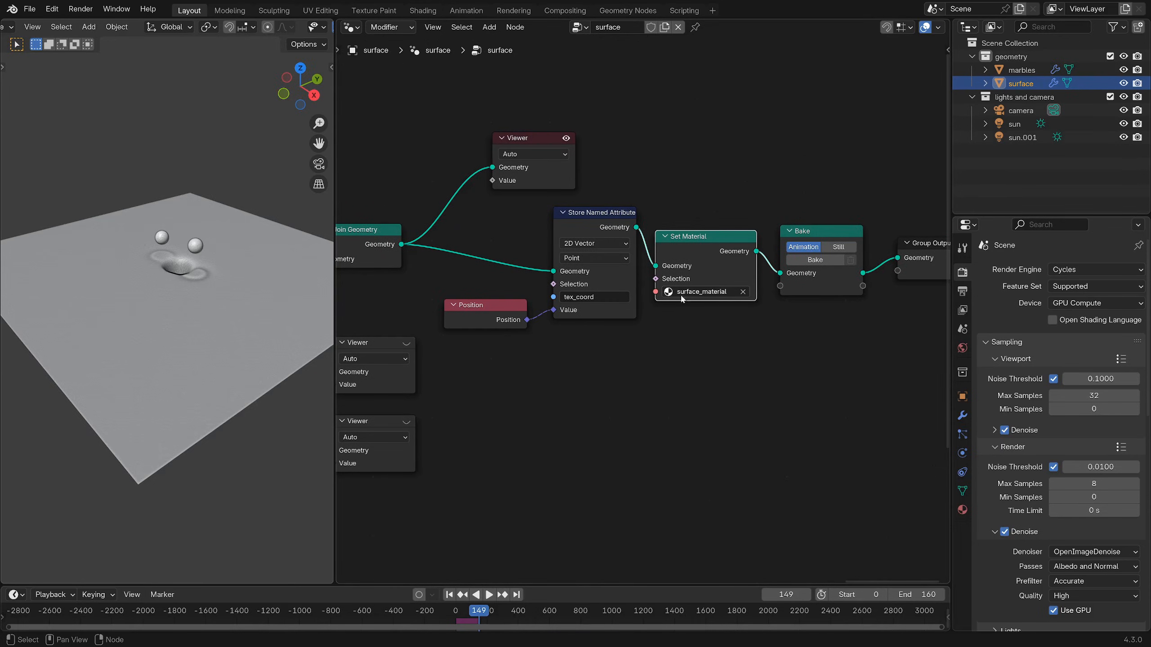
middle_click_drag(692, 251, 591, 251)
left_click(725, 234)
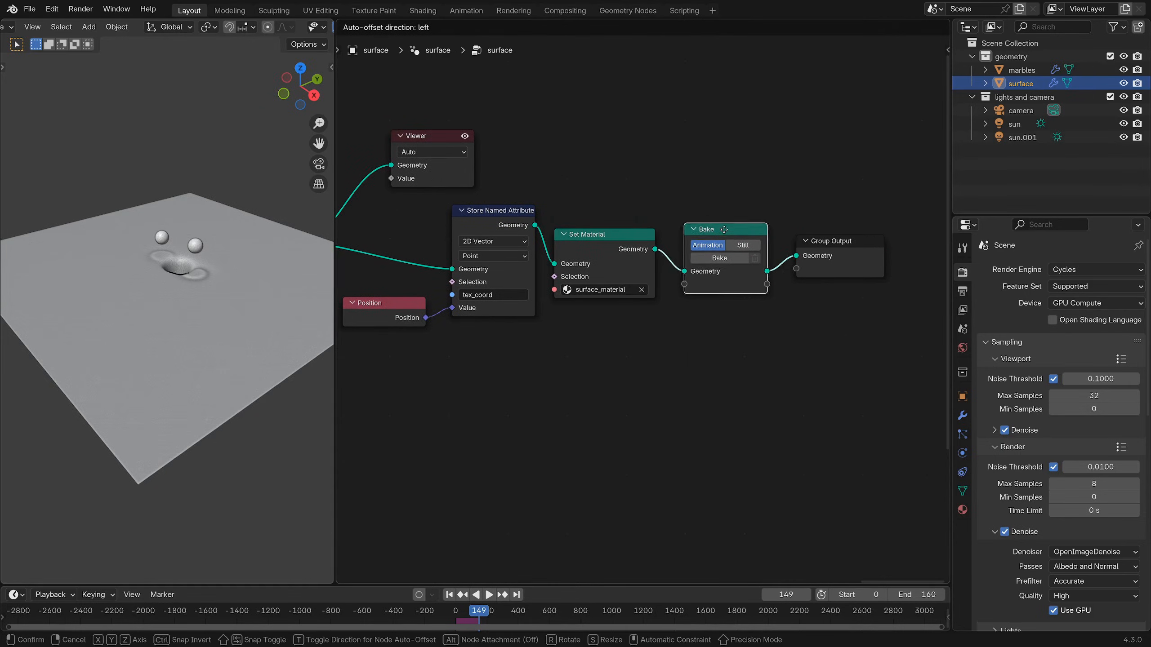
key("ctrl+space")
key("ctrl+space")
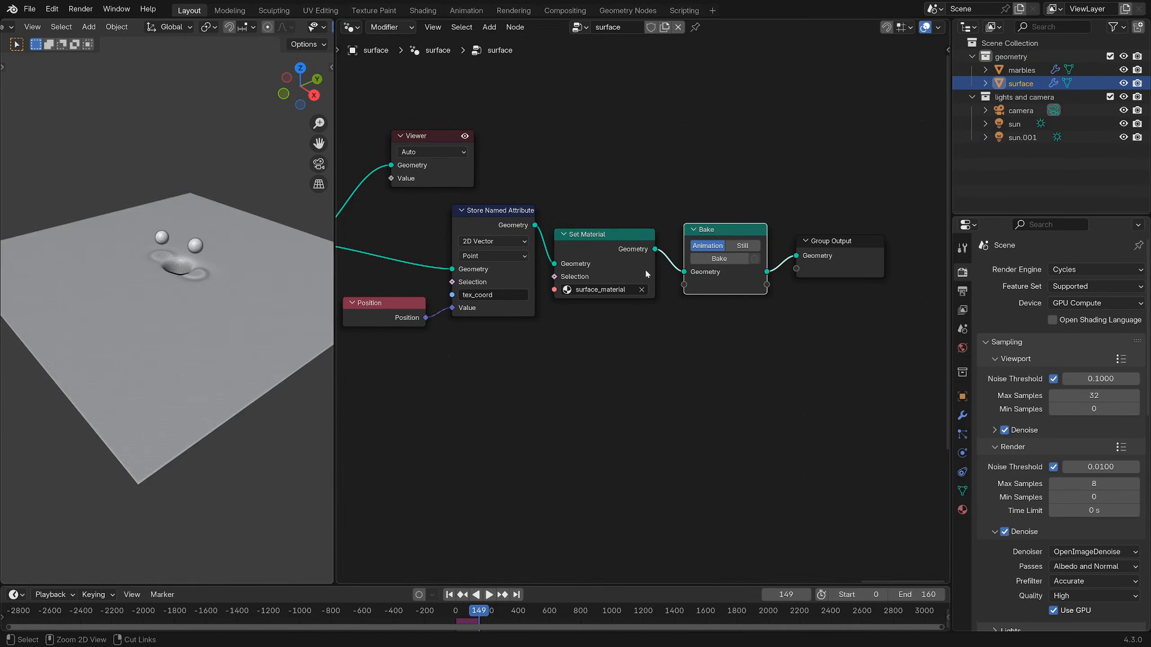
- Return the viewport to the camera view and widen it, keeping the Bake node enlarged in the node editor
mouse_move(245, 344)
middle_mouse_down()
mouse_move(118, 379)
mouse_move(241, 346)
middle_mouse_up()
key("KP_0")
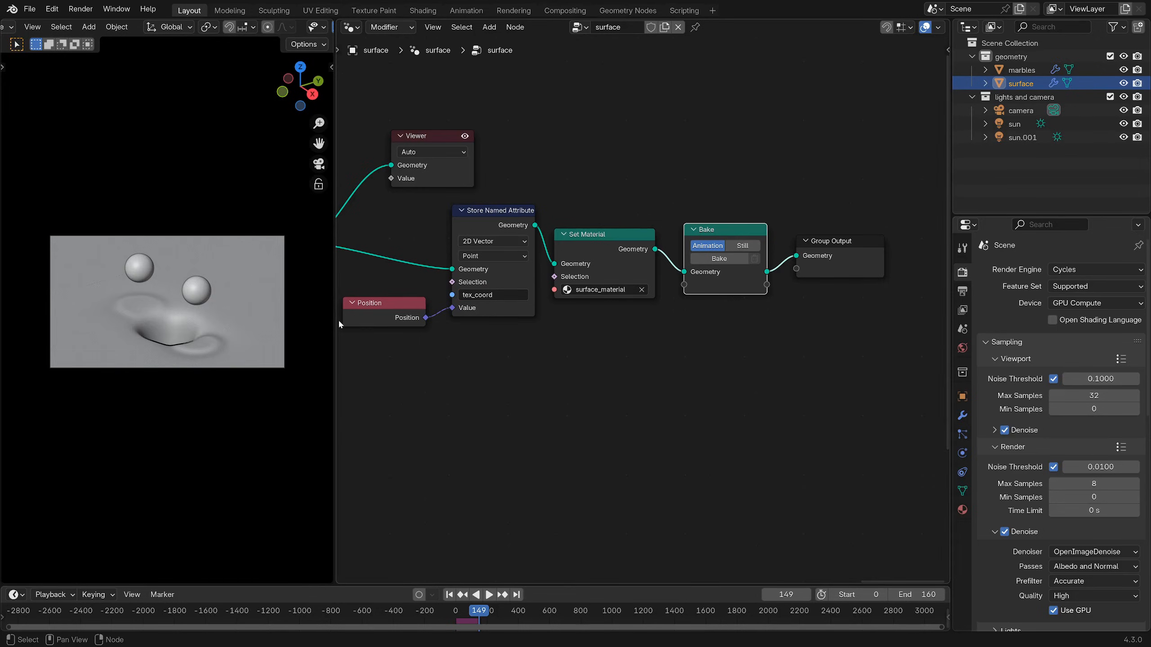
left_click_drag(334, 320, 493, 320)
scroll(680, 348, "up", 2)
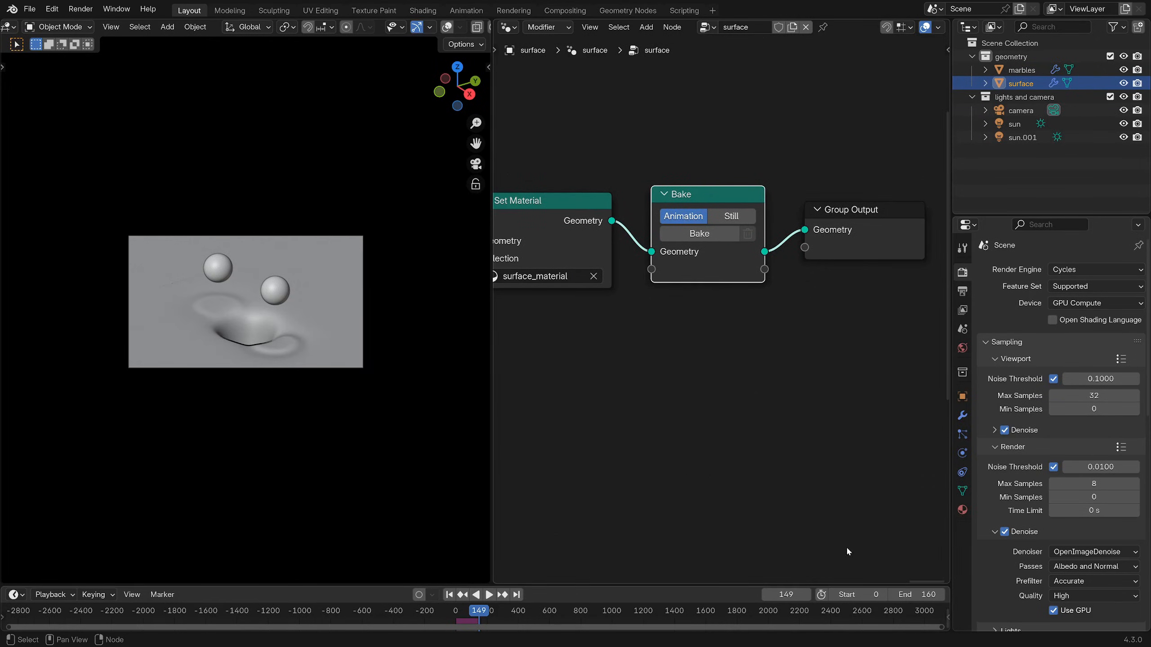
- Set the scene's end frame to 80 and then reduce it to 40
double_click(902, 594)
type("80")
key("Return")
left_click(919, 593)
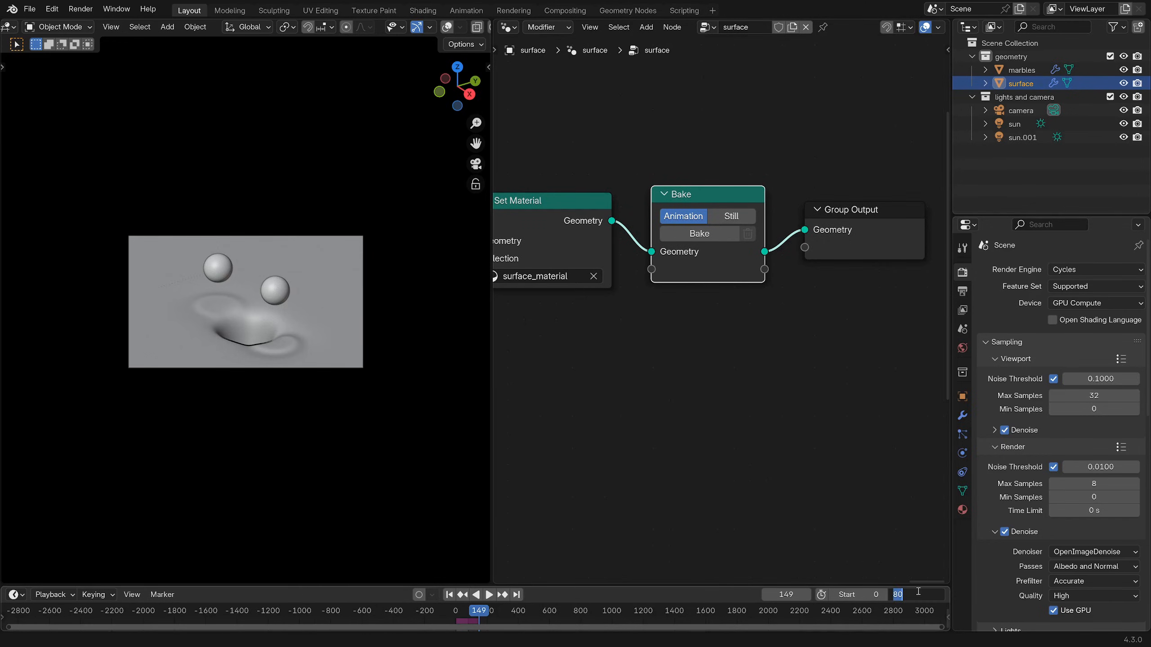
type("40")
key("Return")
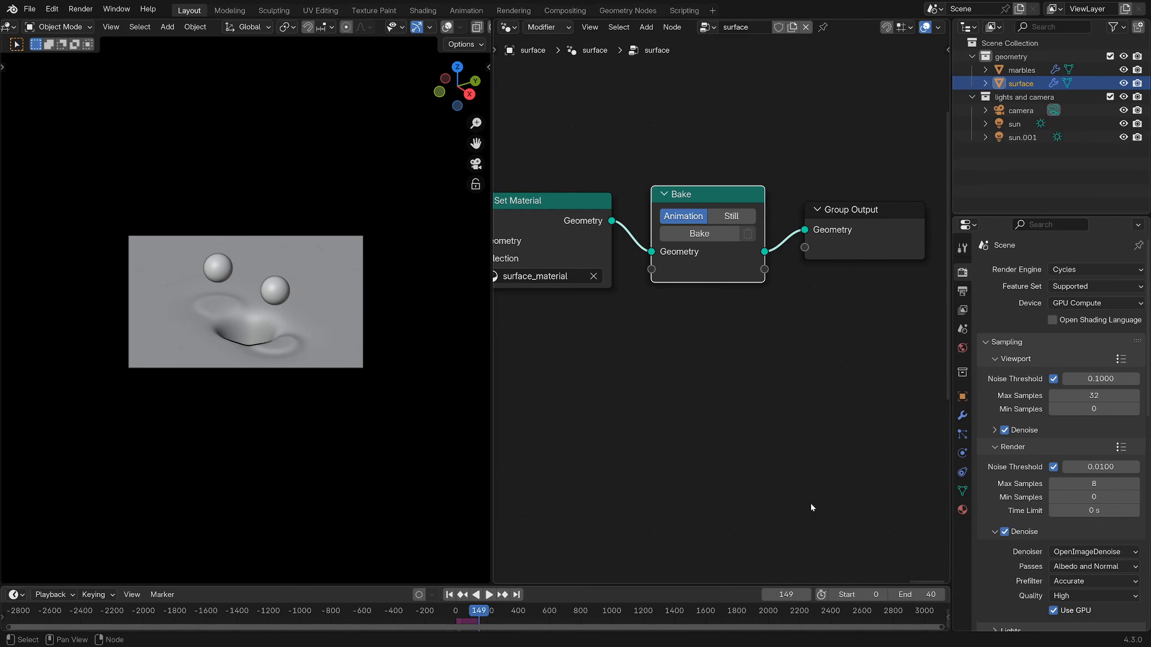
- Bake the surface animation with the Bake node and play it back through the camera
left_click(706, 236)
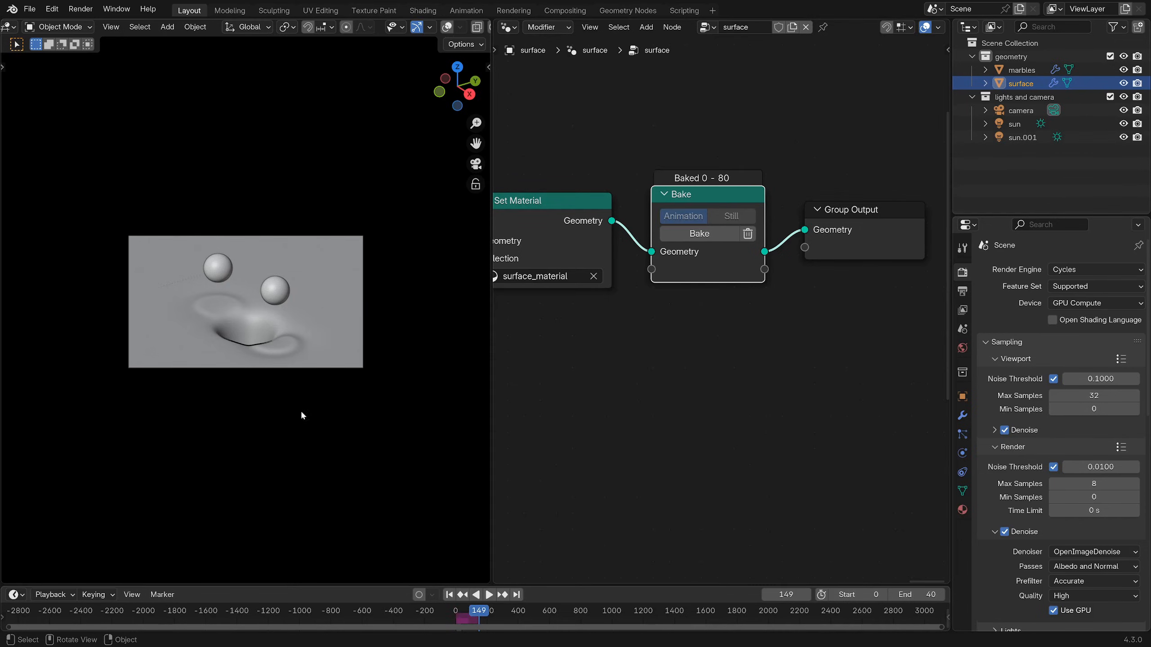
key("space")
scroll(274, 344, "up", 3)
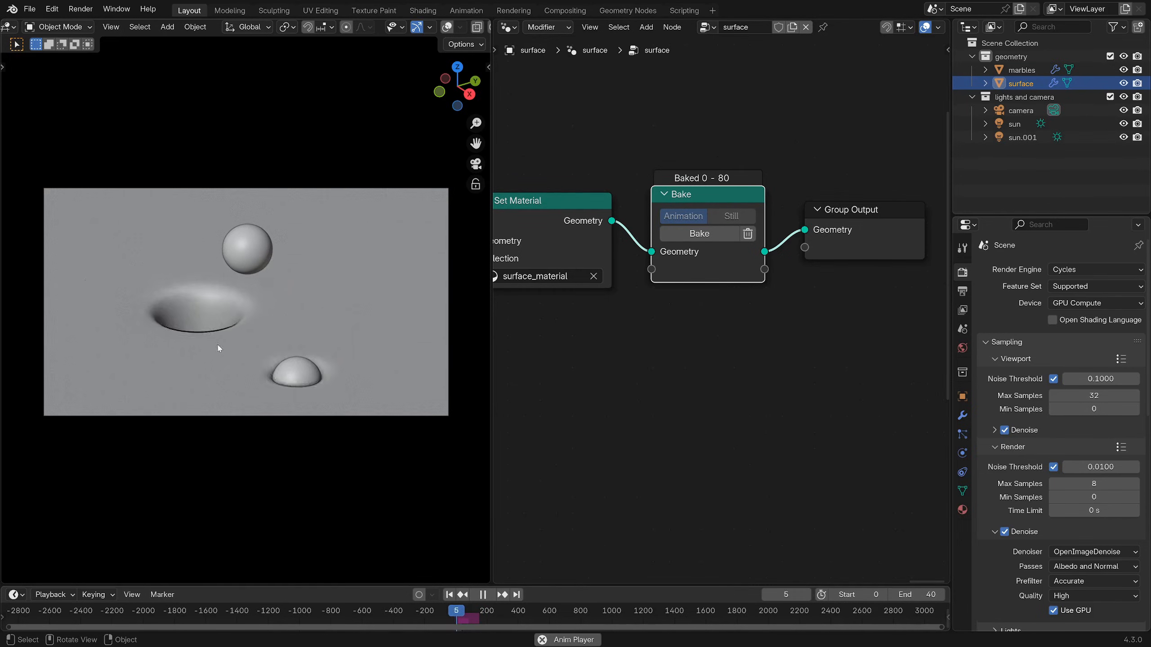
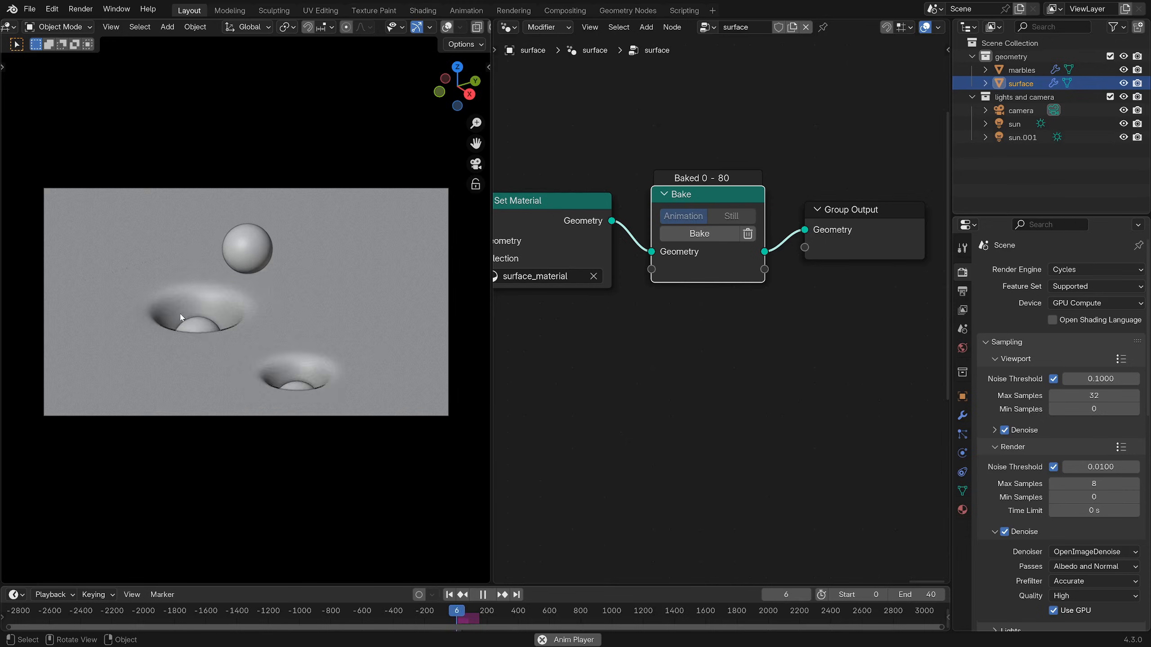
key("Escape")
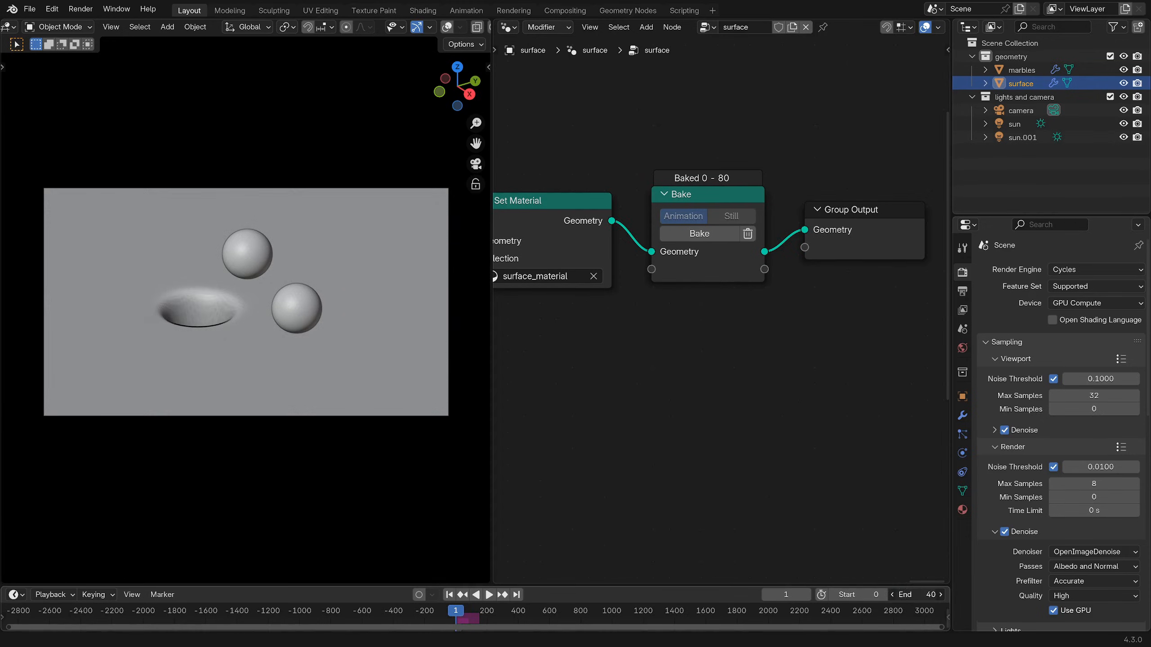
- Set the scene's end frame to 80 and bake the surface animation again, checking its playback
key("Return")
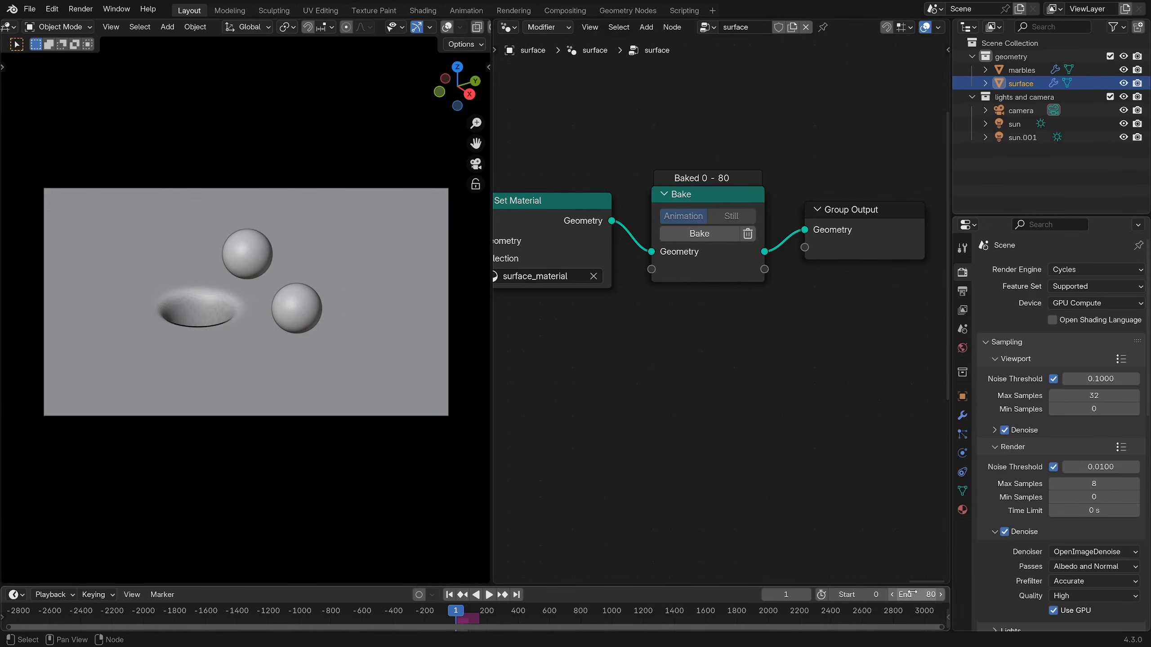
left_click(704, 233)
key("space")
key("space")
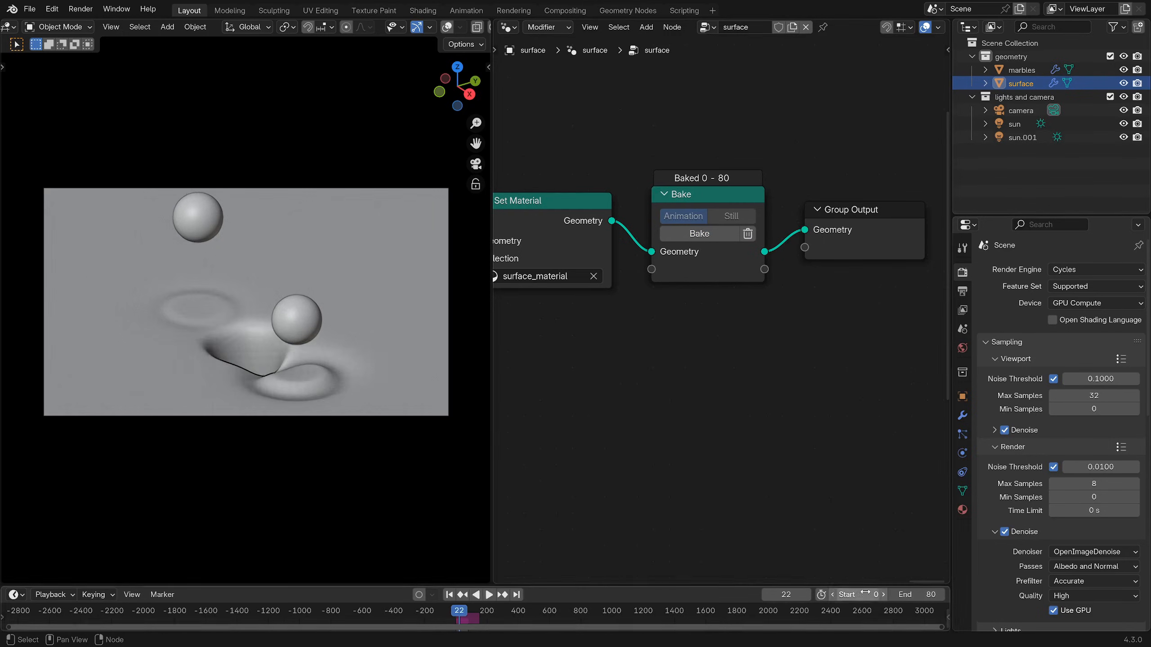
- Set the scene's start frame to 41, save the file and play the shortened frame range
left_click(866, 593)
key("ctrl+s")
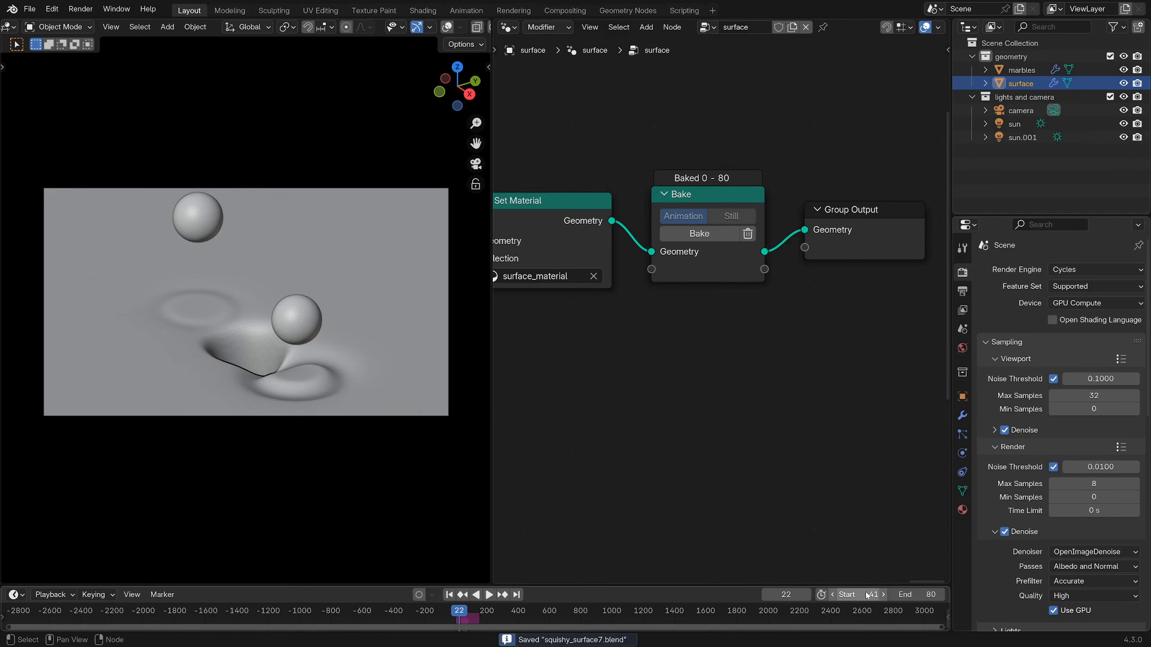
key("space")
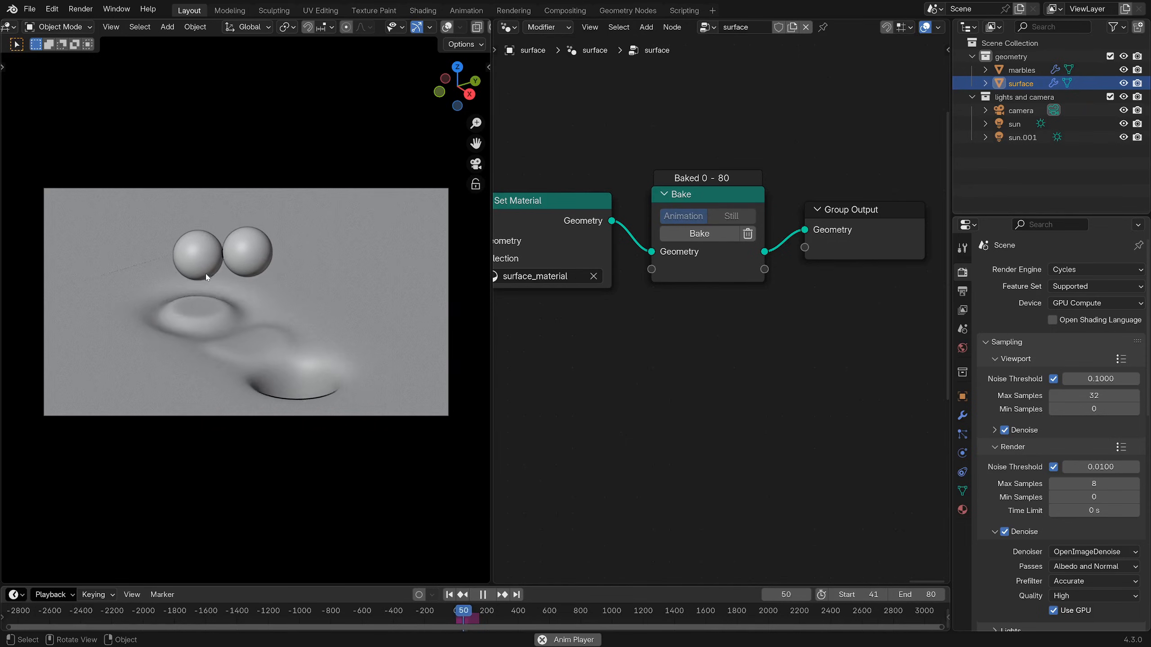
- Preview the scene at frame 41 in Rendered shading through the camera and save the file
key("space")
key("space")
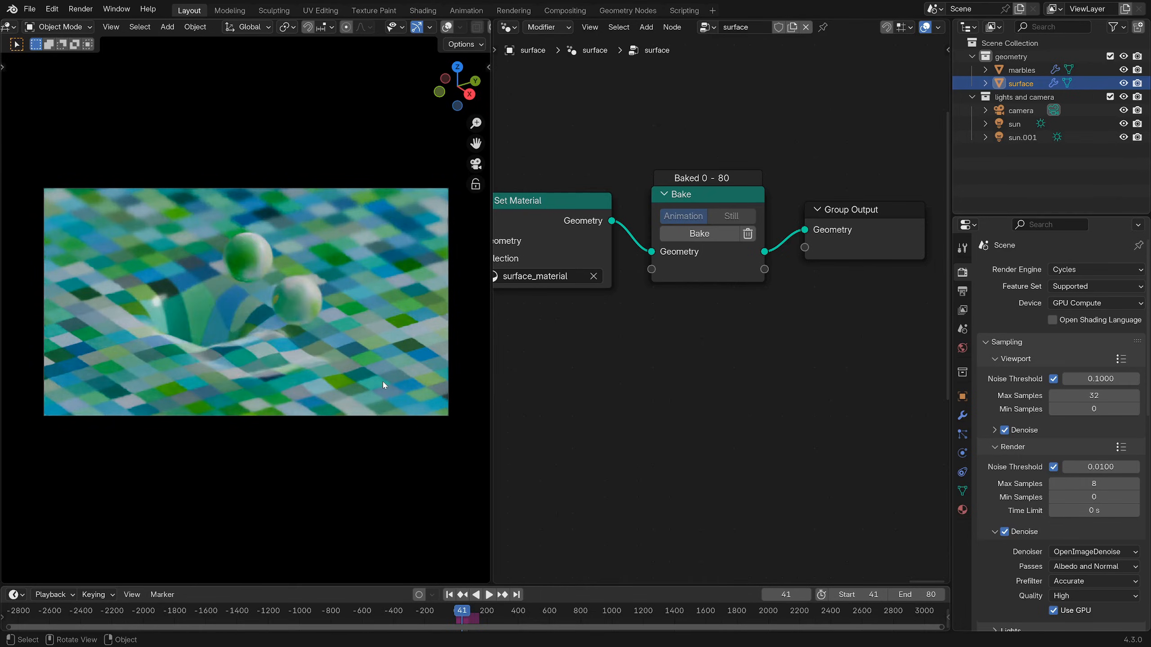
key("space")
key("ctrl+s")
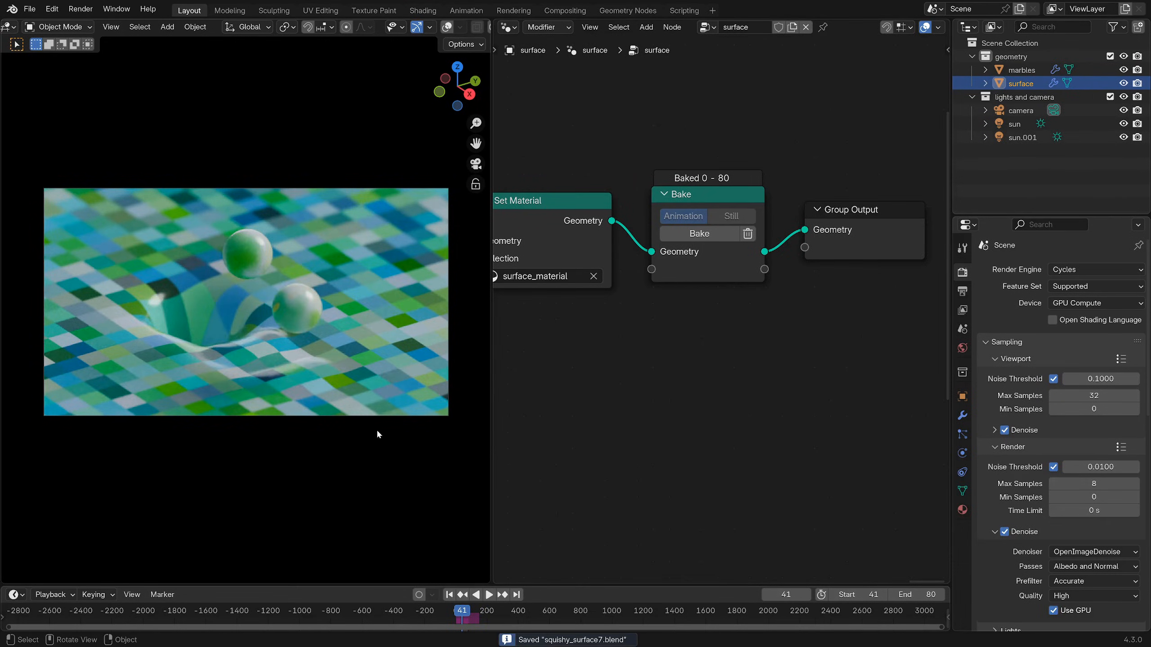
- Select the marbles object and show the full marble_material node tree in the Shader Editor
left_click(292, 309)
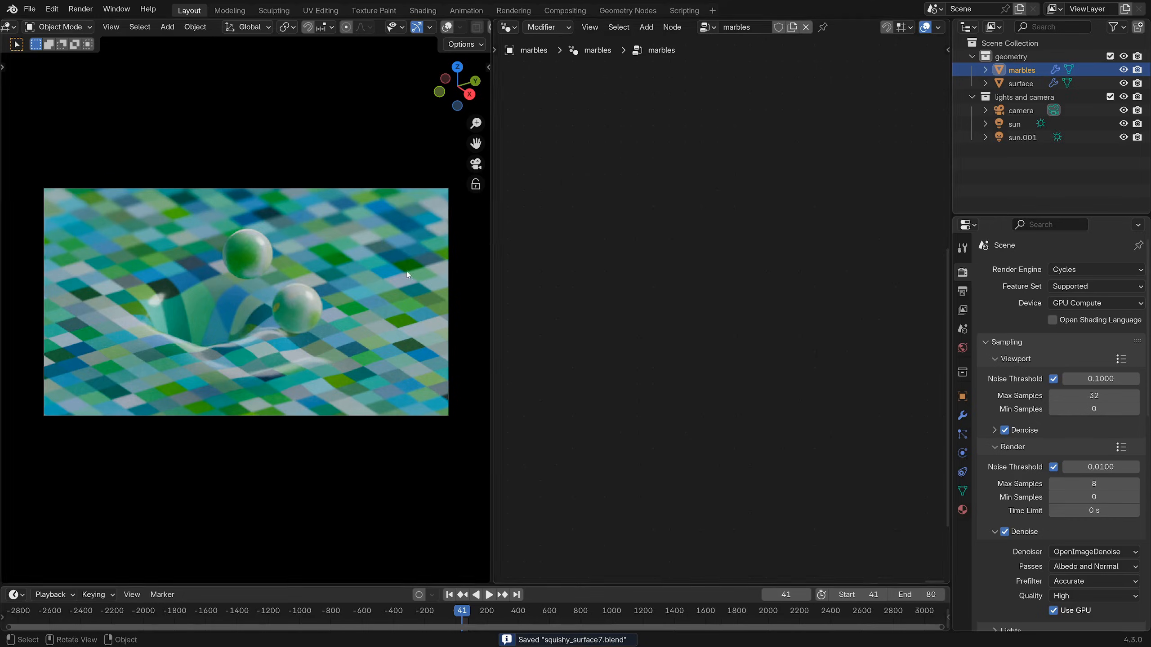
left_click(506, 28)
left_click(539, 151)
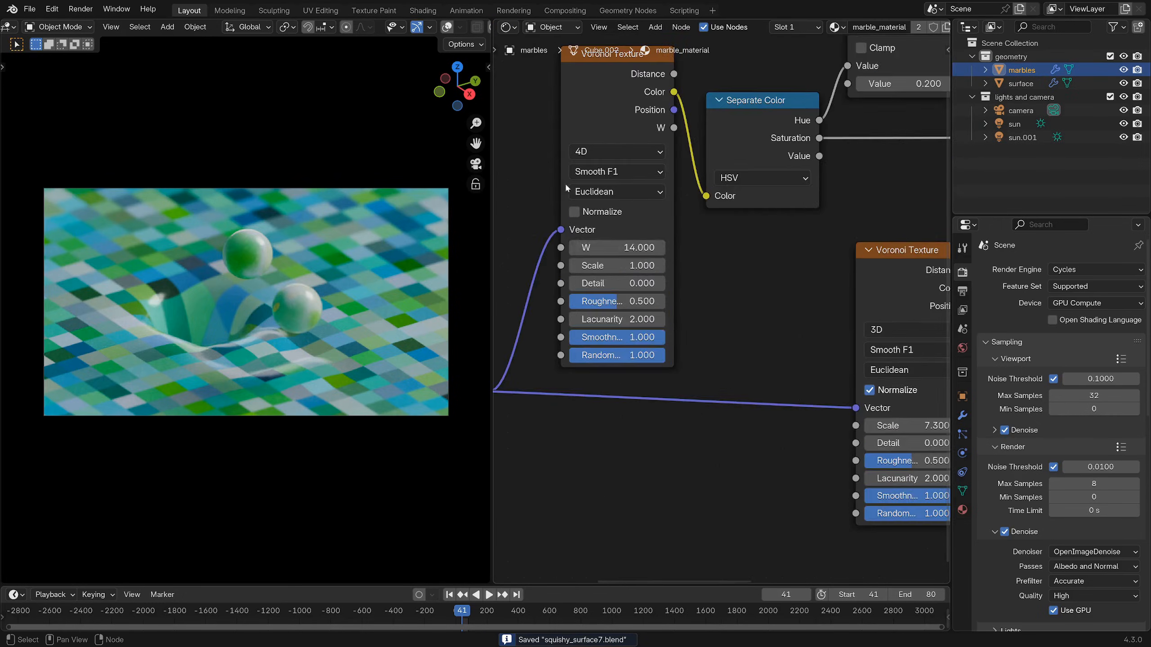
key("Home")
scroll(755, 290, "up", 4)
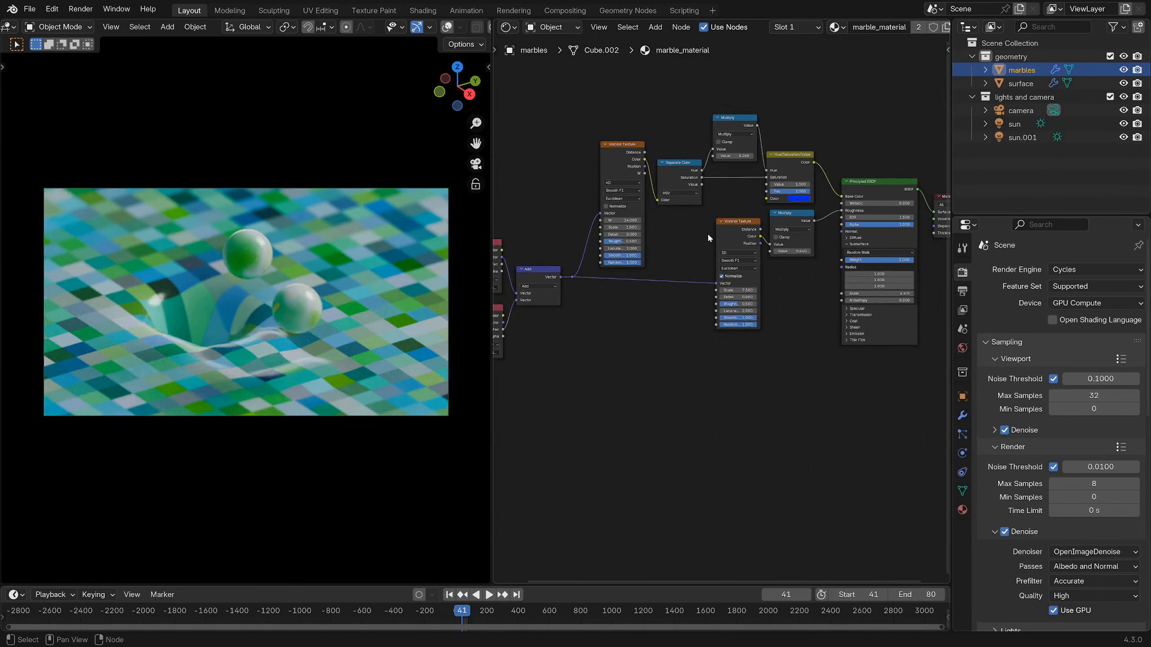
- Widen the Shader Editor beside the viewport and examine the Principled BSDF's Base Color, Roughness and Subsurface settings
left_click_drag(740, 233, 734, 230)
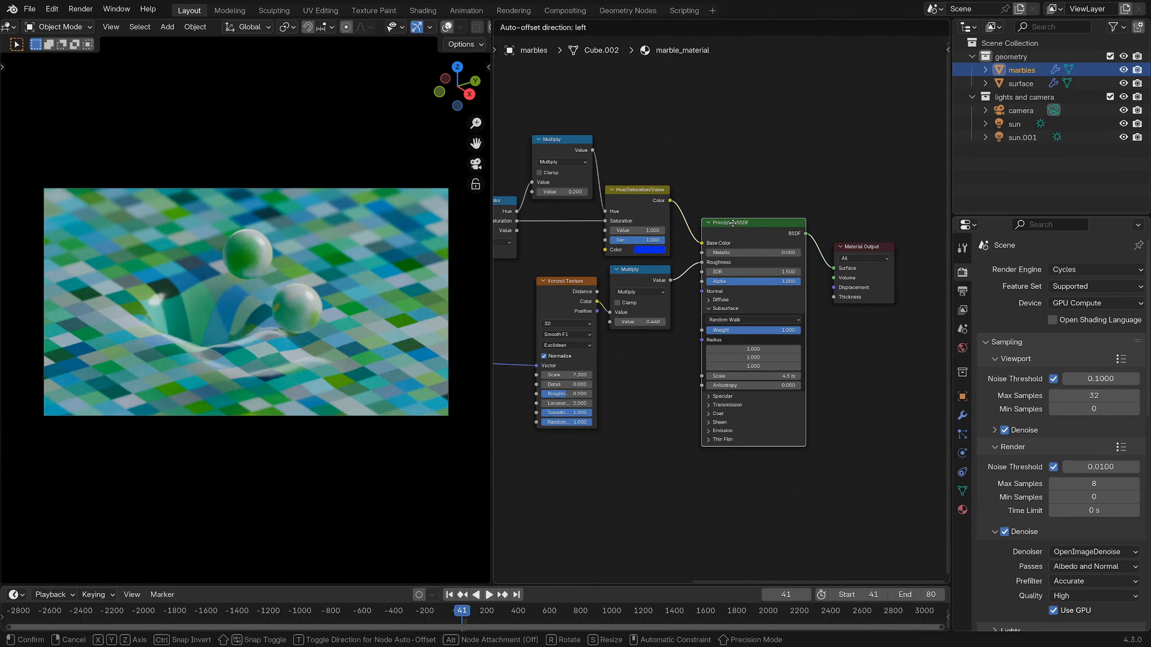
left_click_drag(493, 279, 365, 279)
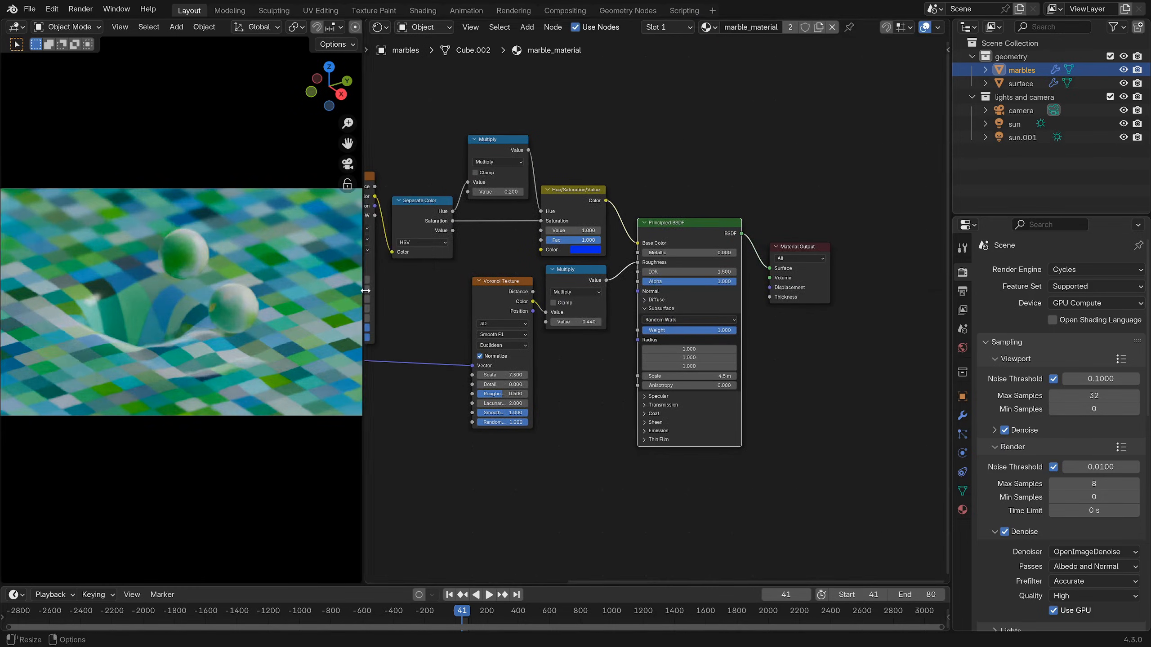
middle_click_drag(509, 272, 712, 264)
scroll(730, 225, "up", 2)
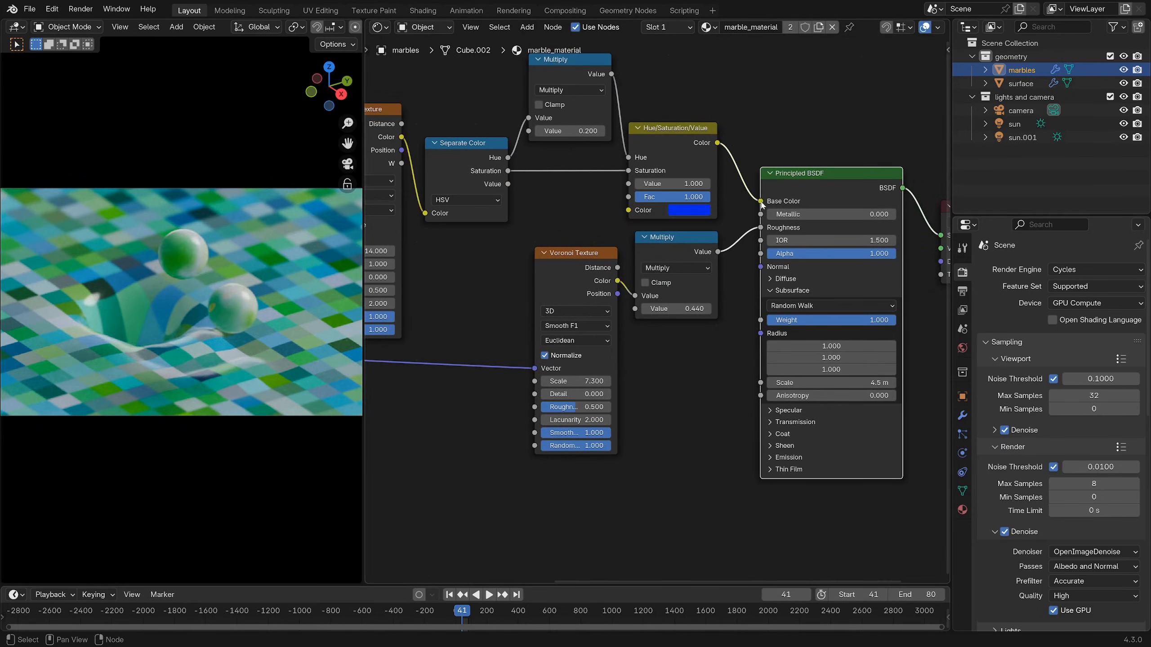
middle_click_drag(756, 234, 645, 158)
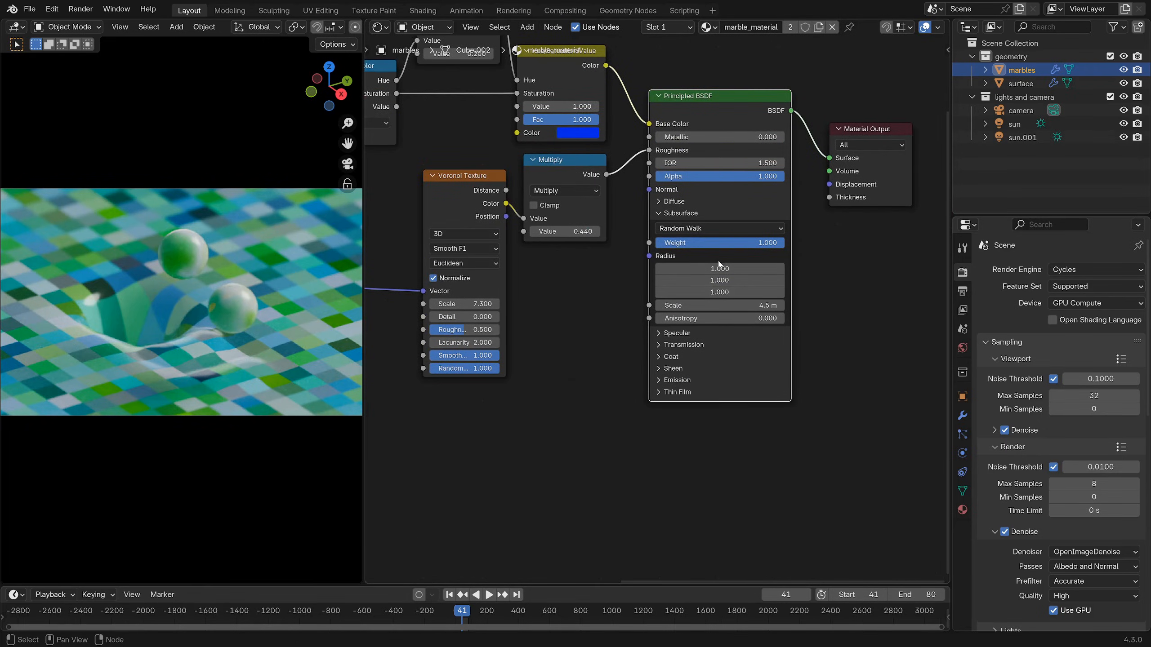
- Widen both Attribute nodes until their full attribute names are readable, playing the marble animation in between
scroll(620, 245, "down", 3)
middle_click_drag(602, 287, 863, 392)
middle_click_drag(733, 279, 780, 211)
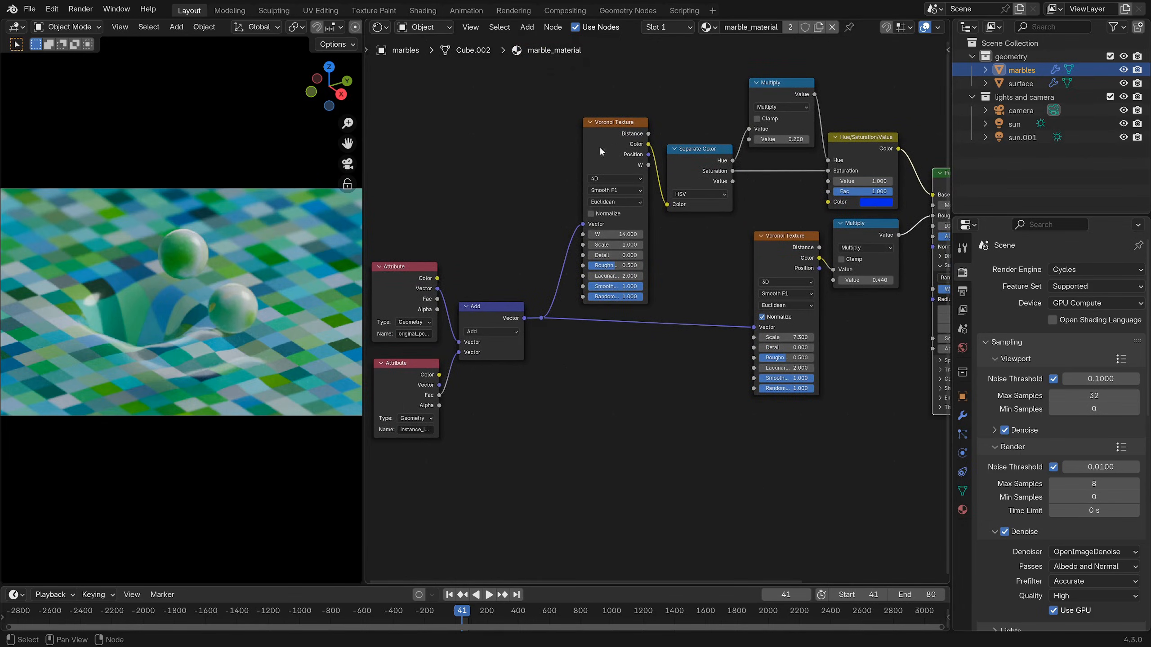
middle_click_drag(503, 248, 666, 171)
scroll(581, 218, "up", 3)
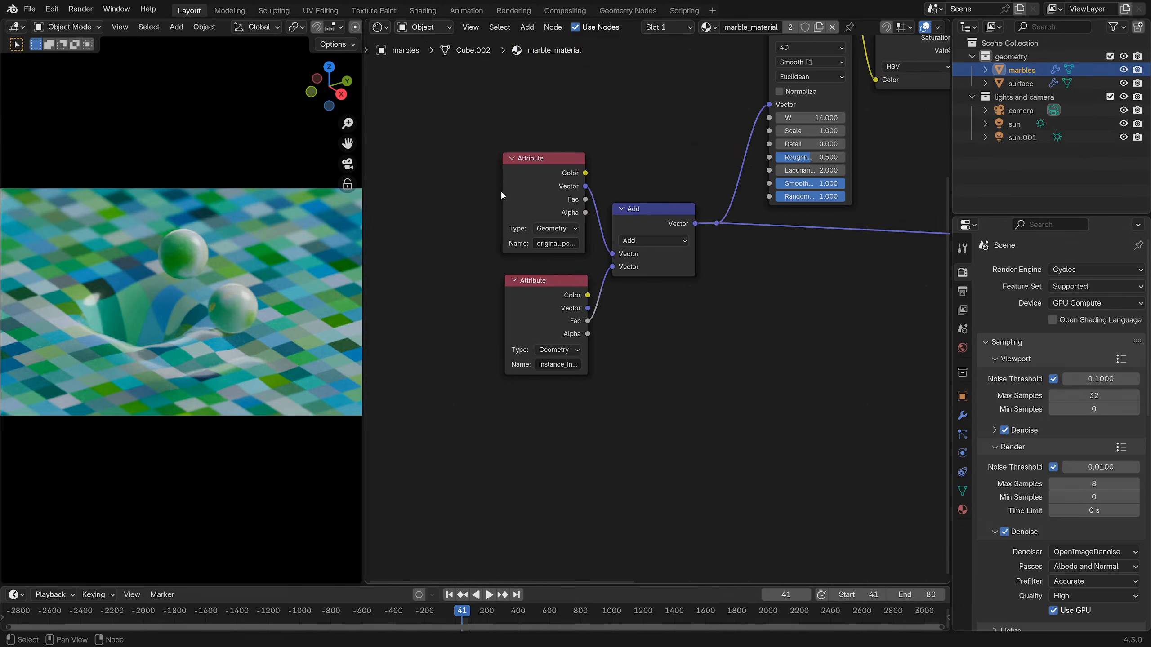
left_click_drag(502, 195, 475, 197)
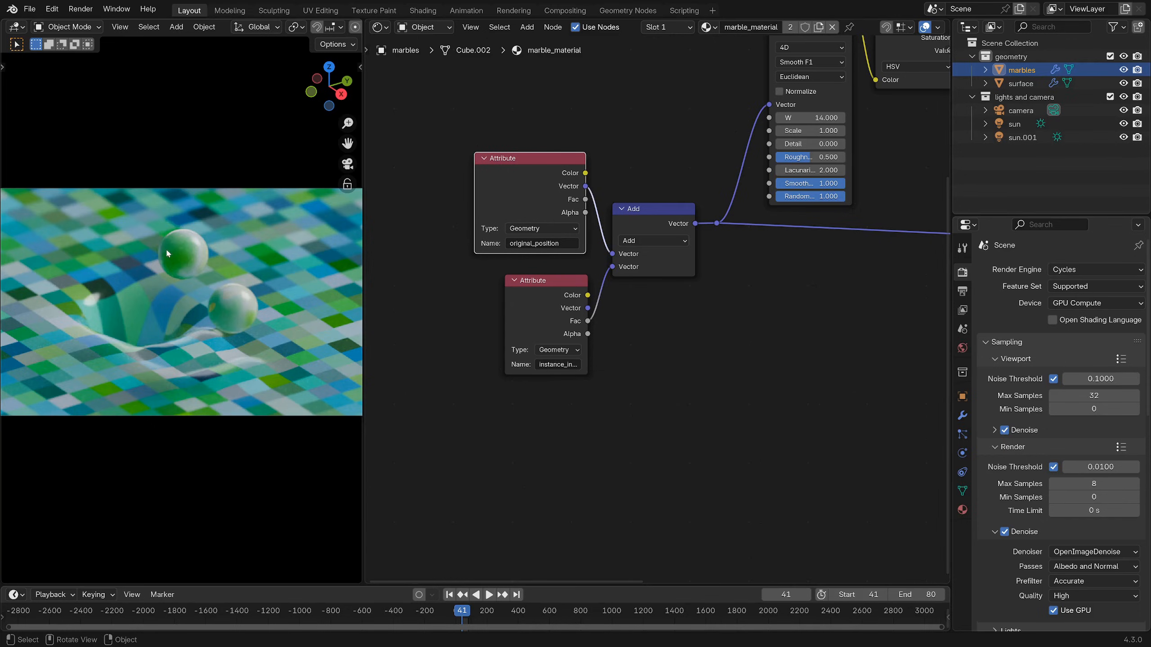
key("space")
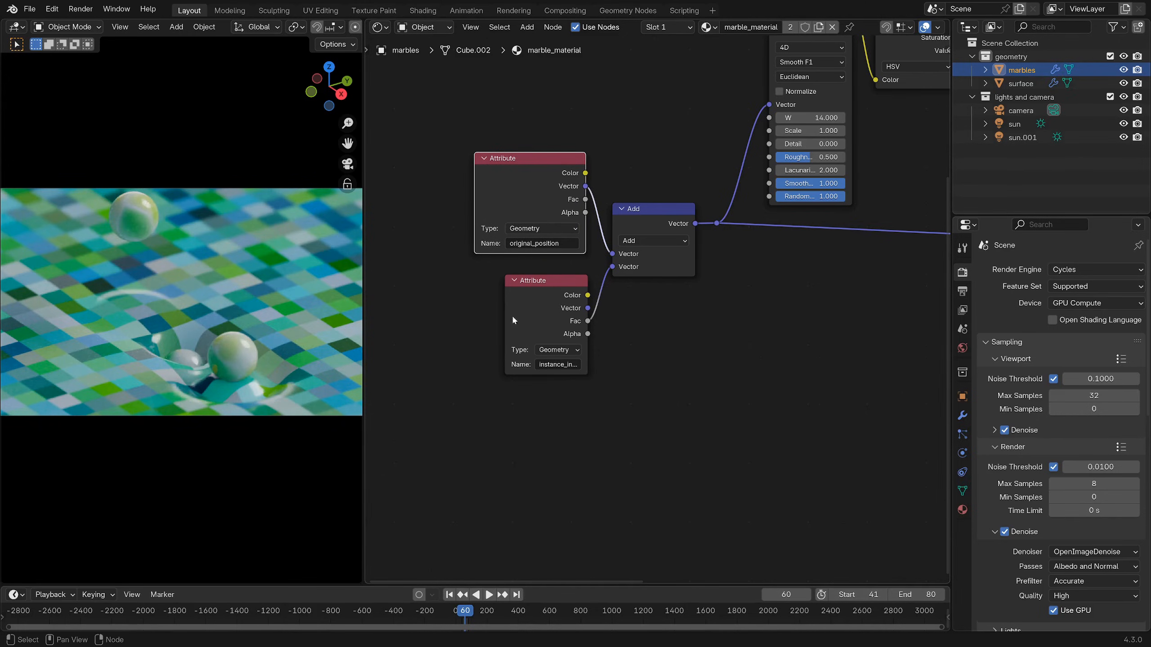
left_click_drag(506, 309, 481, 310)
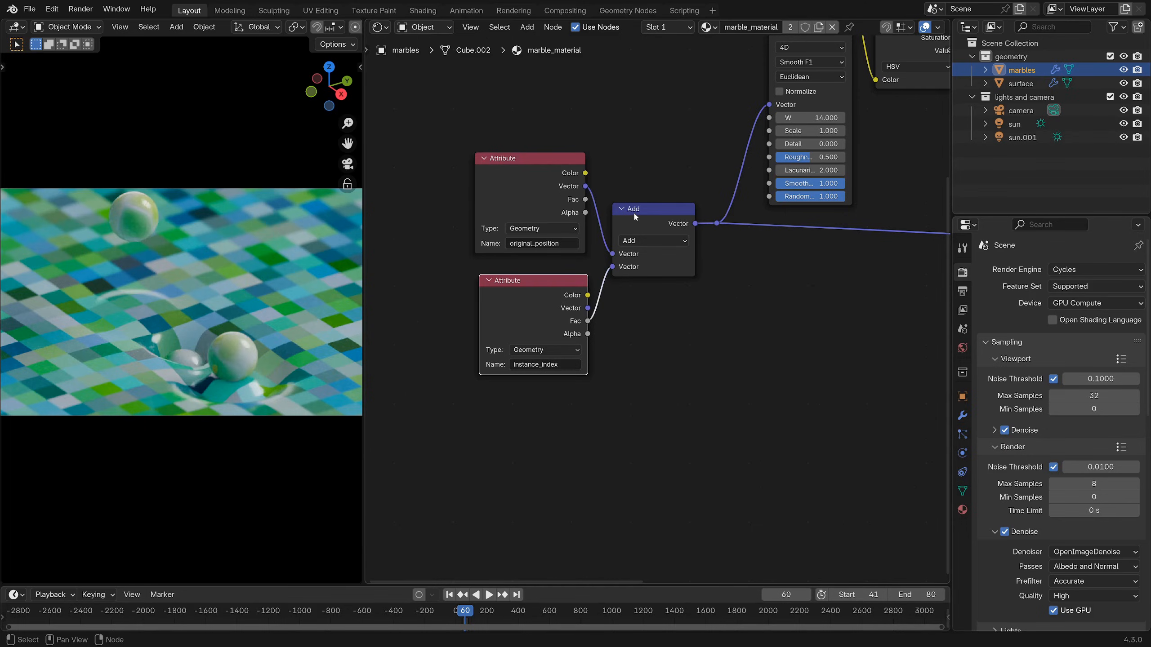
- Trace the vector from the Add node through the reroute into the 4D Voronoi Texture, selecting each node in turn
middle_click_drag(666, 291, 646, 342)
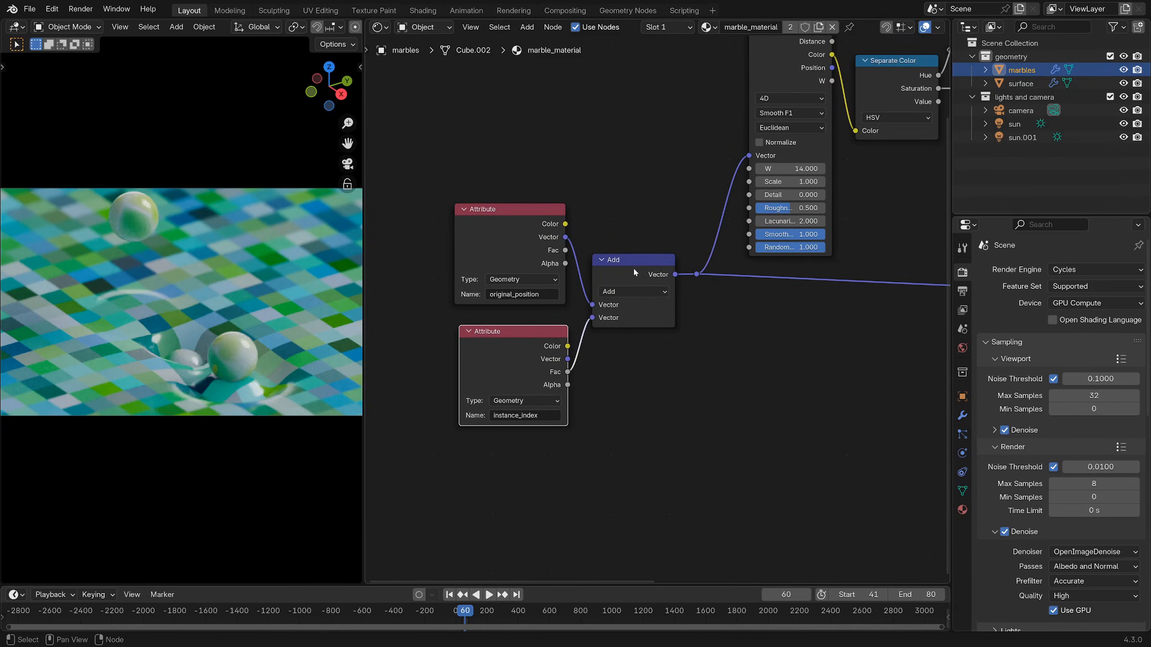
left_click(633, 272)
middle_click_drag(739, 262, 516, 335)
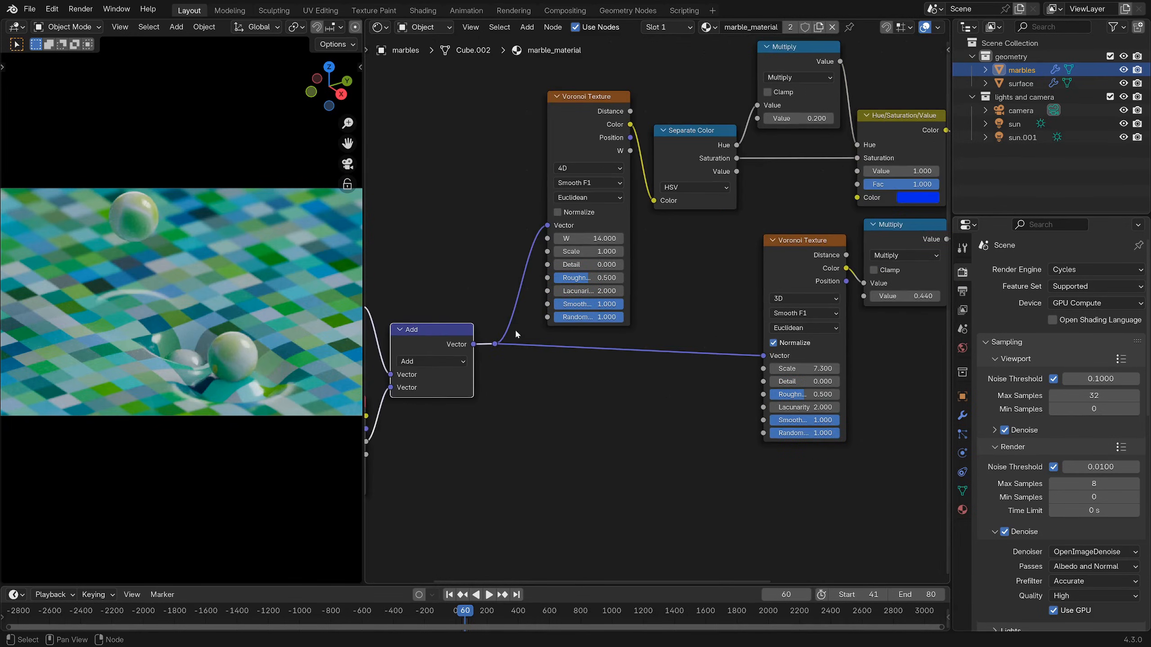
left_click(495, 340)
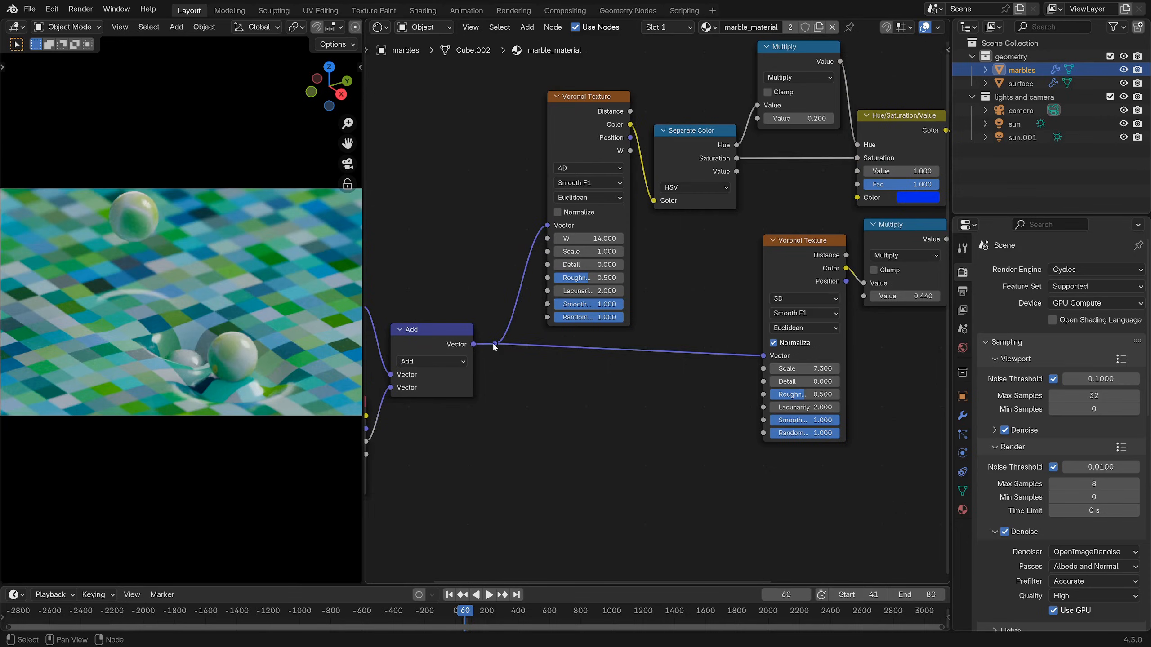
left_click(494, 343)
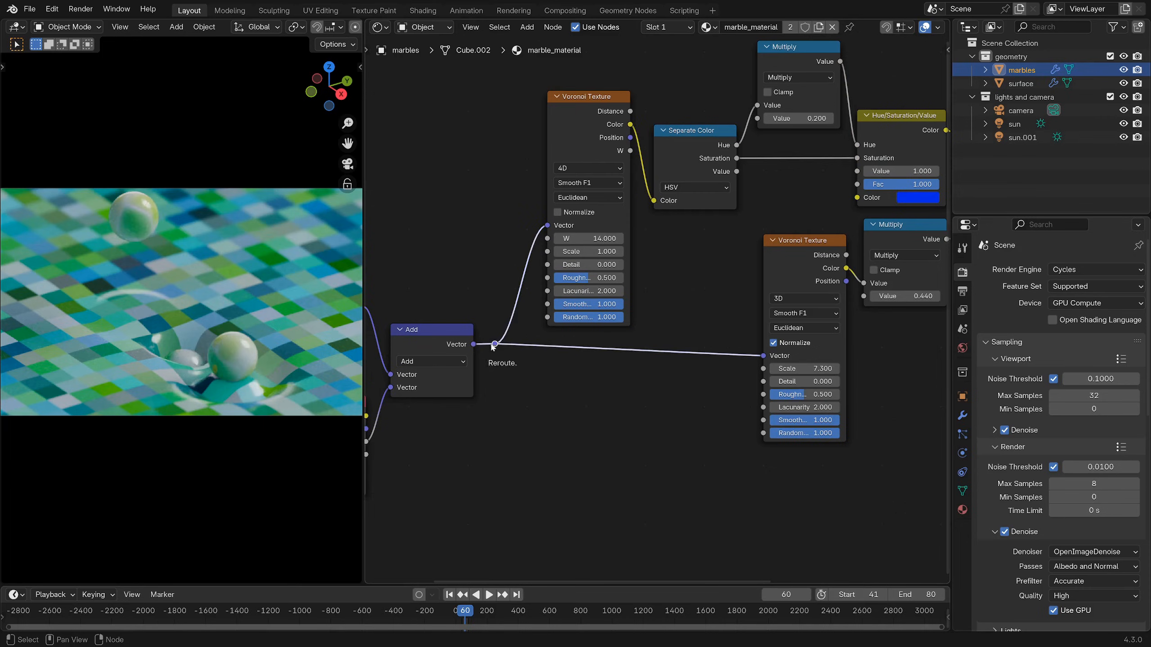
left_click(596, 122)
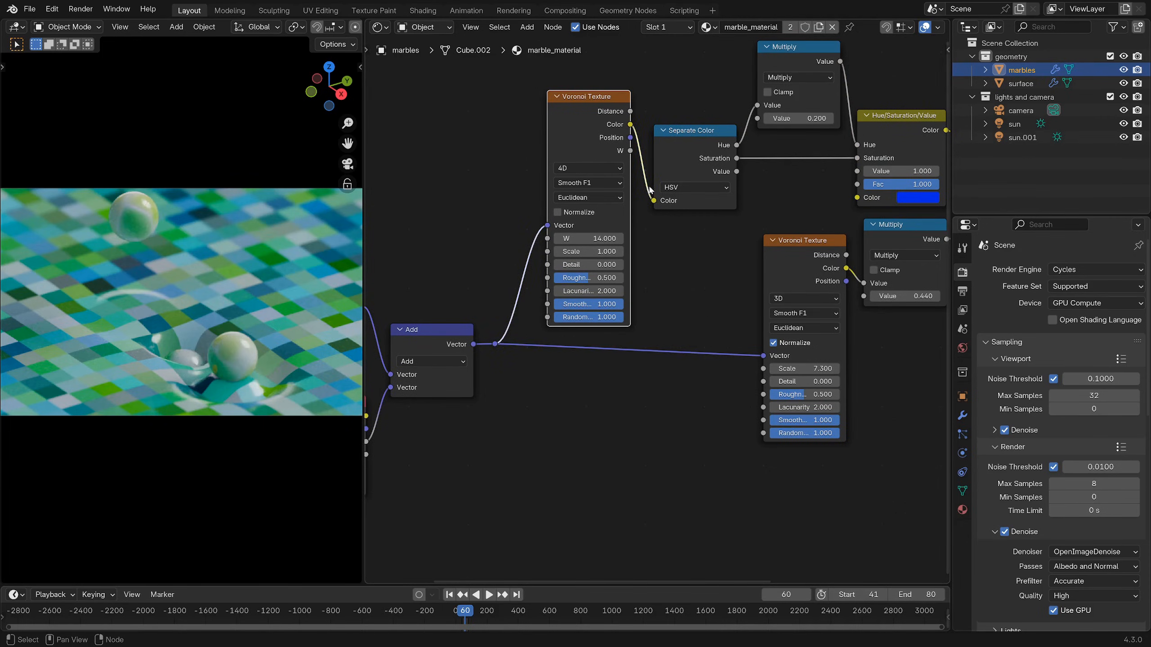
- Connect the 4D Voronoi Texture's Color directly to the Principled BSDF's Base Color and play the animation to preview its raw colours
middle_click_drag(676, 264, 560, 267)
scroll(575, 258, "down", 4)
scroll(582, 247, "up", 2)
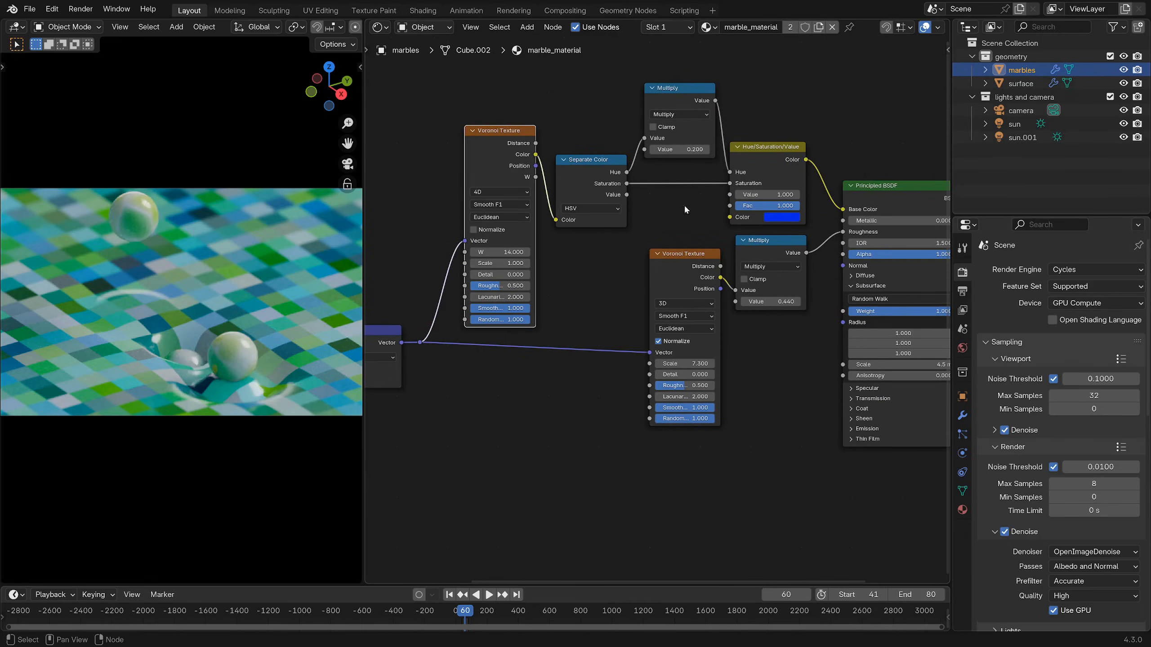
left_click_drag(536, 155, 843, 209)
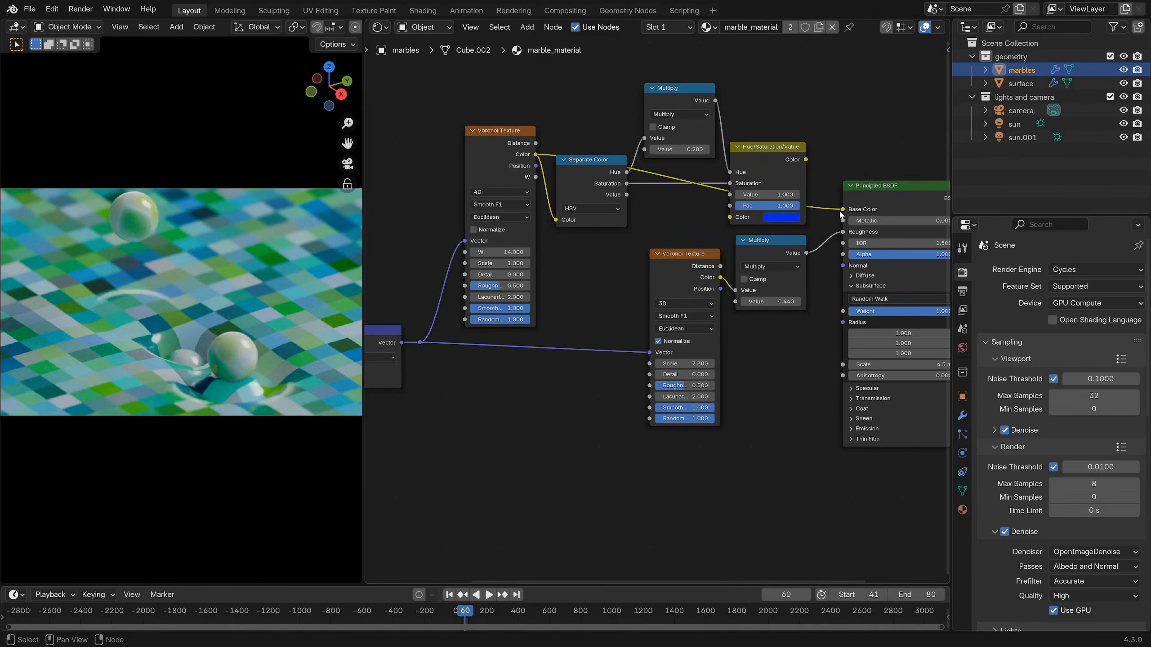
key("space")
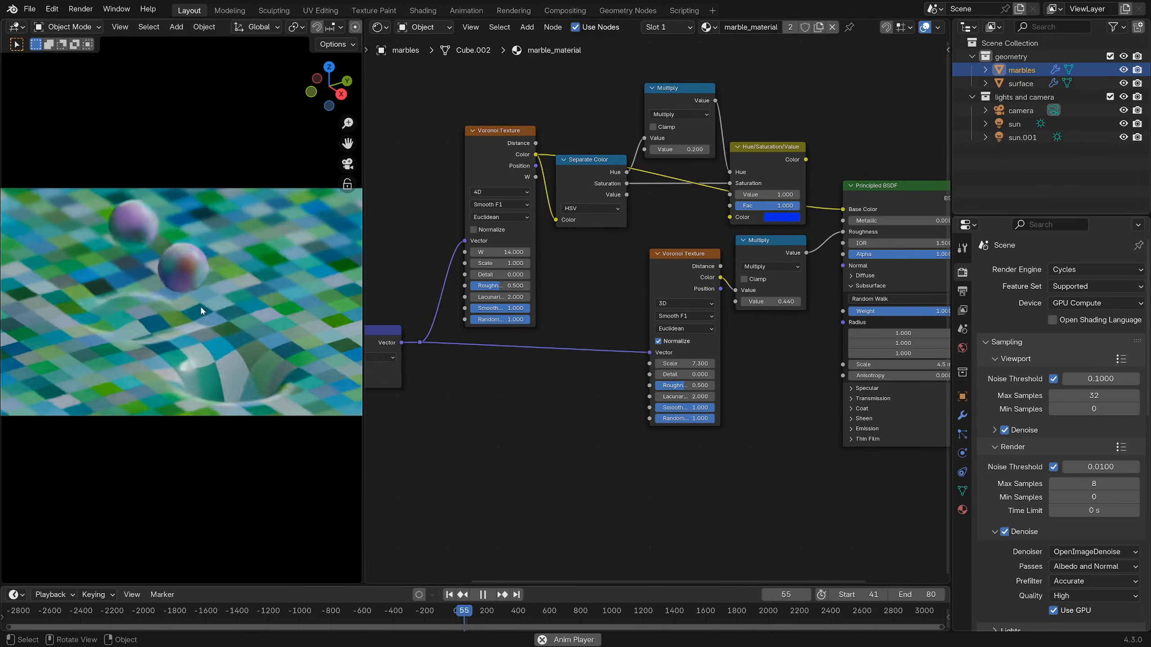
scroll(180, 271, "up", 2)
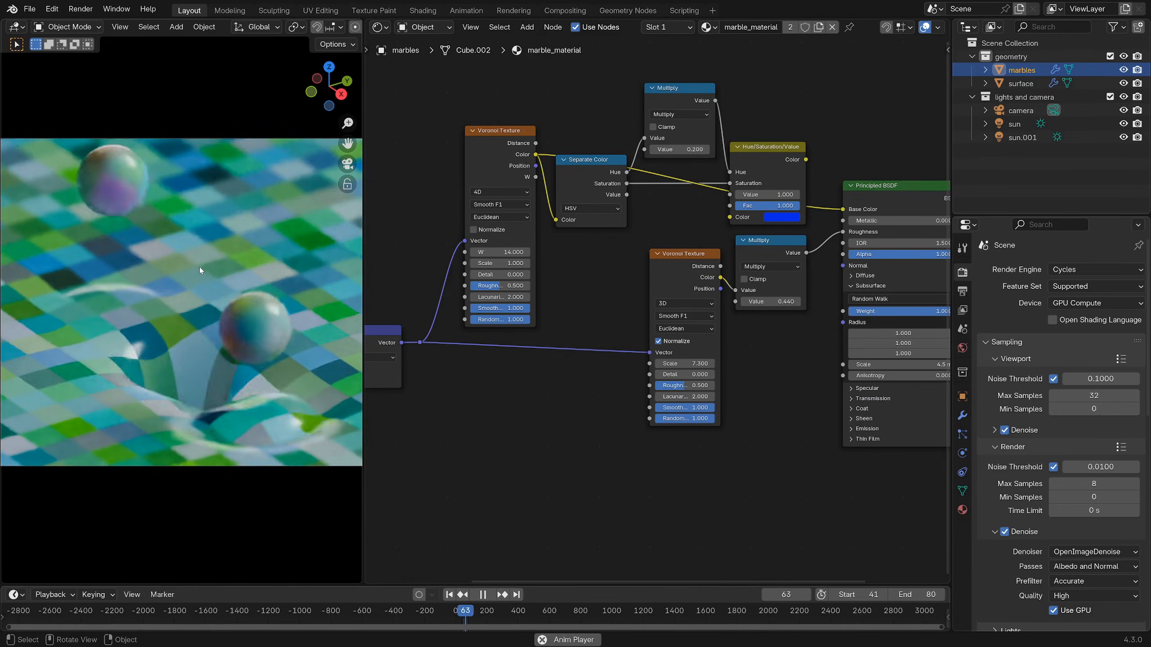
key("space")
- Inspect the Separate Color and hue Multiply nodes and reconnect the Hue/Saturation/Value Color output to the Base Color
left_click(592, 182)
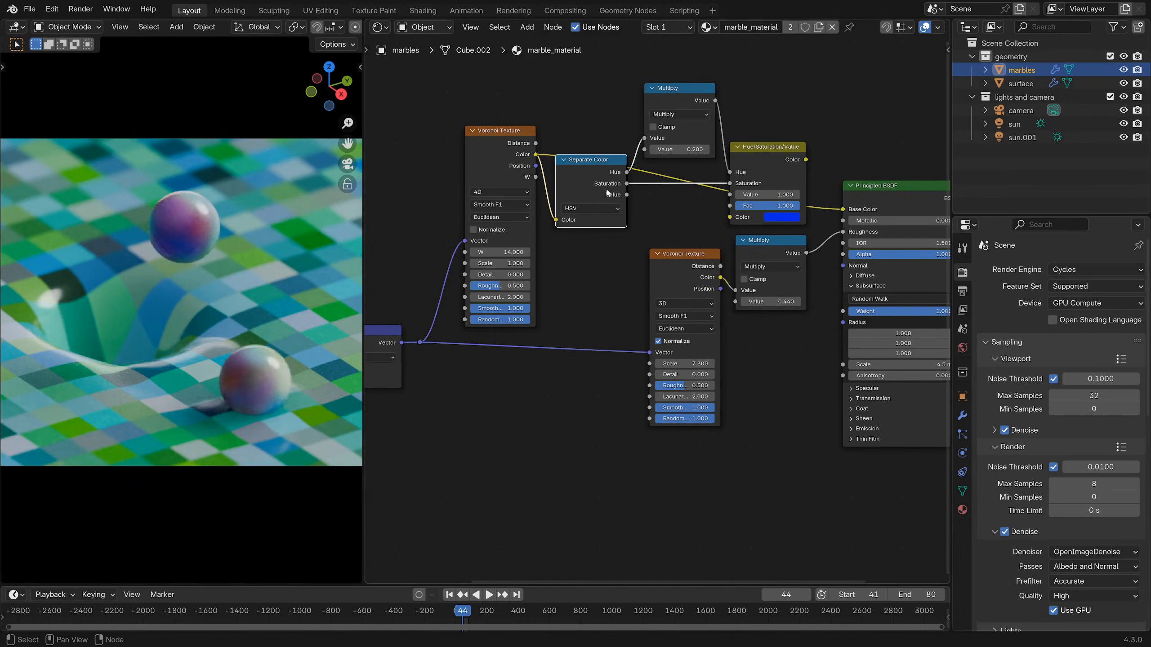
left_click_drag(687, 94, 685, 91)
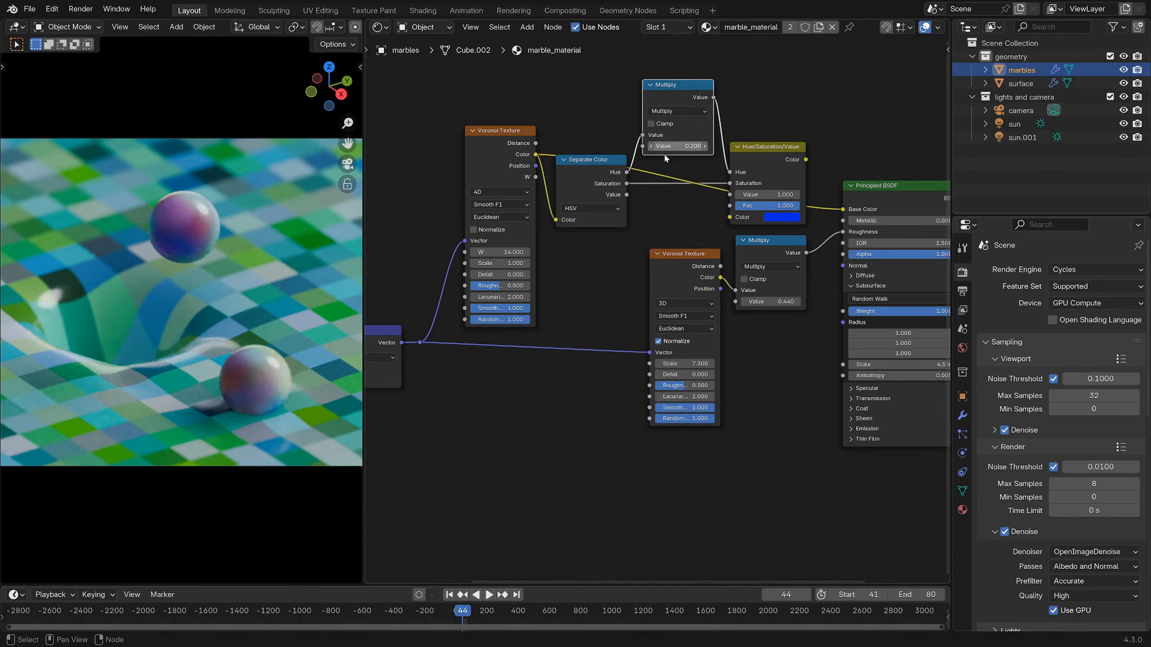
scroll(811, 149, "up", 1)
left_click_drag(830, 134, 852, 196)
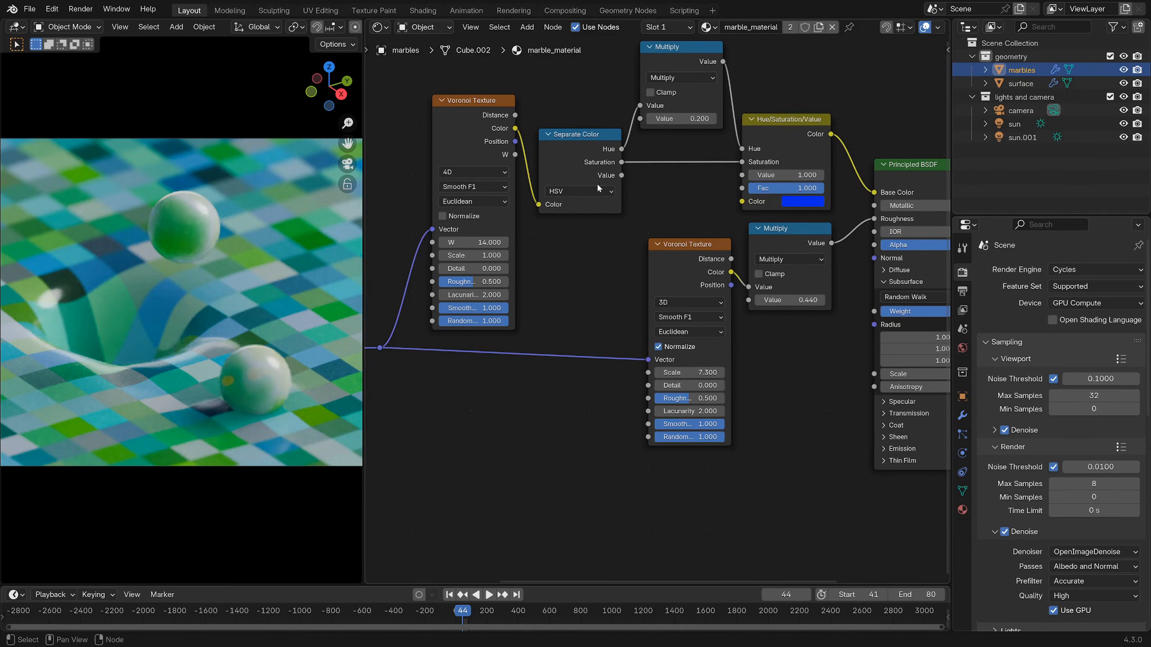
- Try linking Separate Color's Value output to the Hue/Saturation/Value node's Value input during playback, and undo the link
left_click_drag(621, 176, 742, 175)
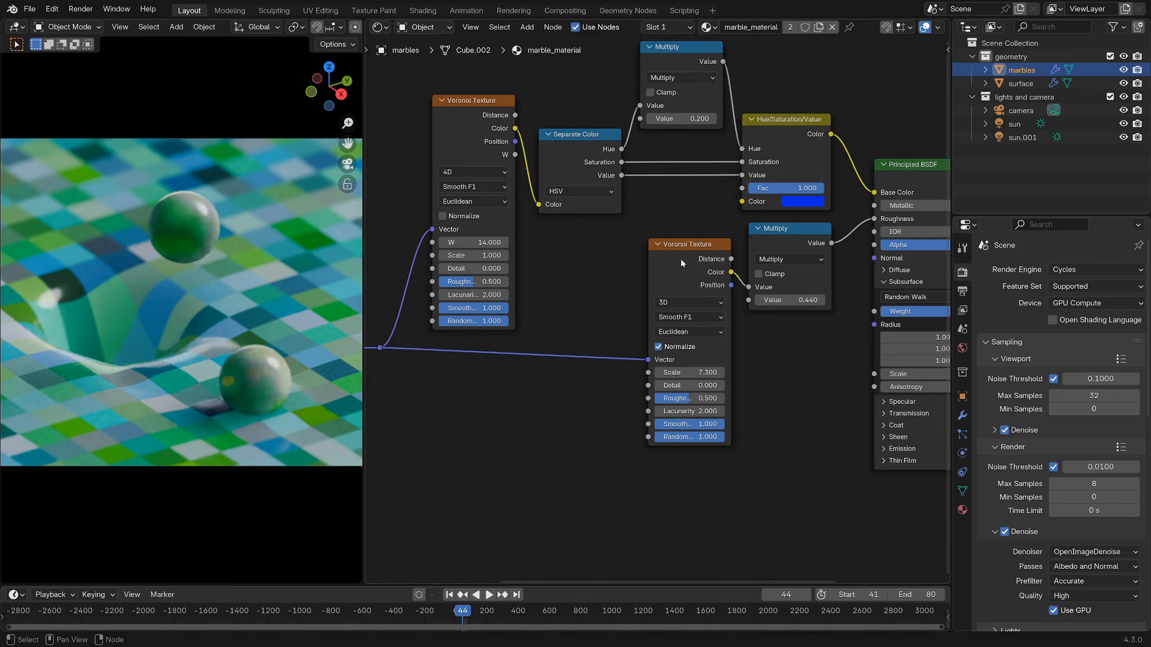
key("space")
key("ctrl+z")
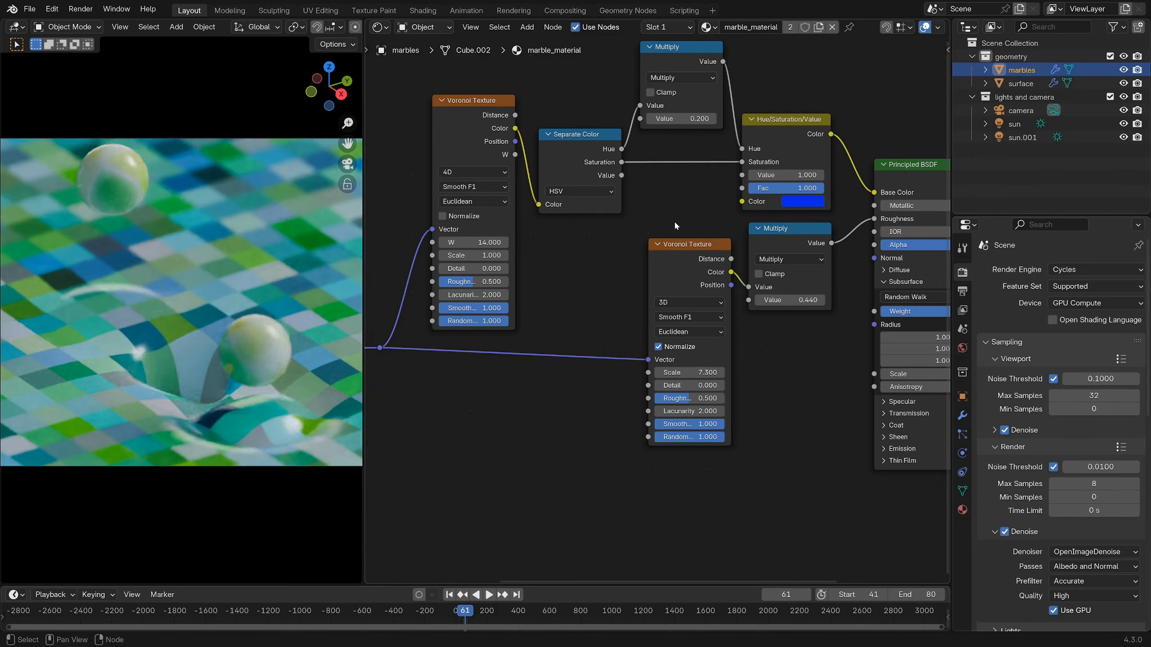
key("space")
- Select the 4D Voronoi Texture node and save the file
left_click(435, 114)
middle_click_drag(703, 221, 665, 207)
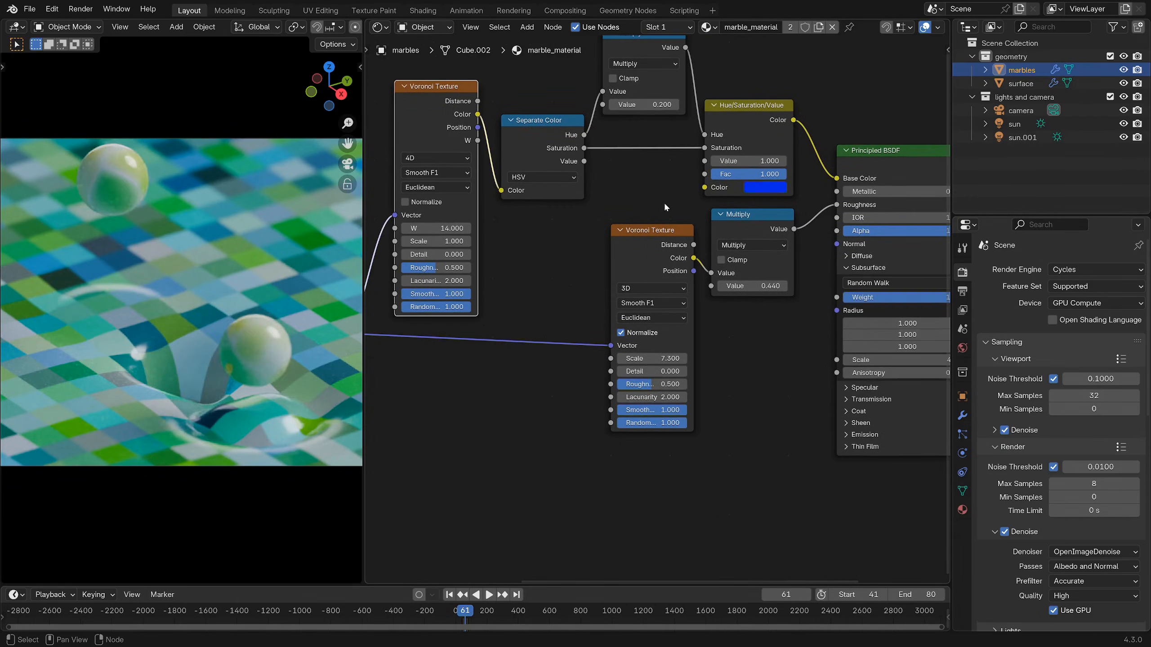
key("ctrl+s")
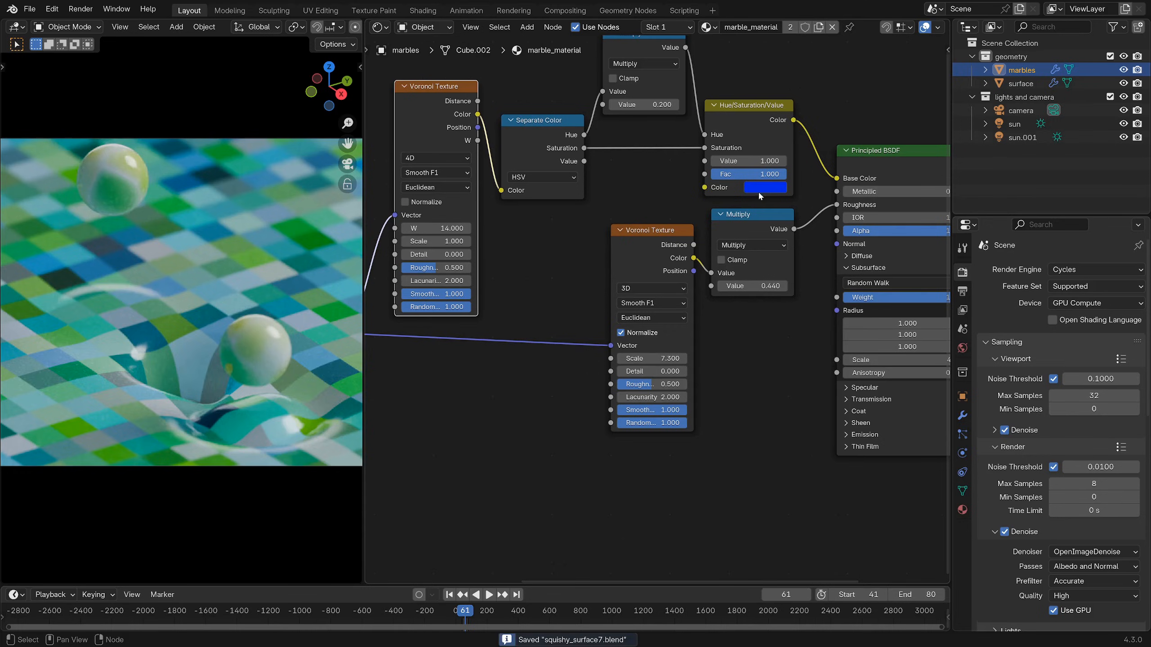
- Try a different base colour on the Hue/Saturation/Value node, undo the colour change and save the file
left_click(760, 185)
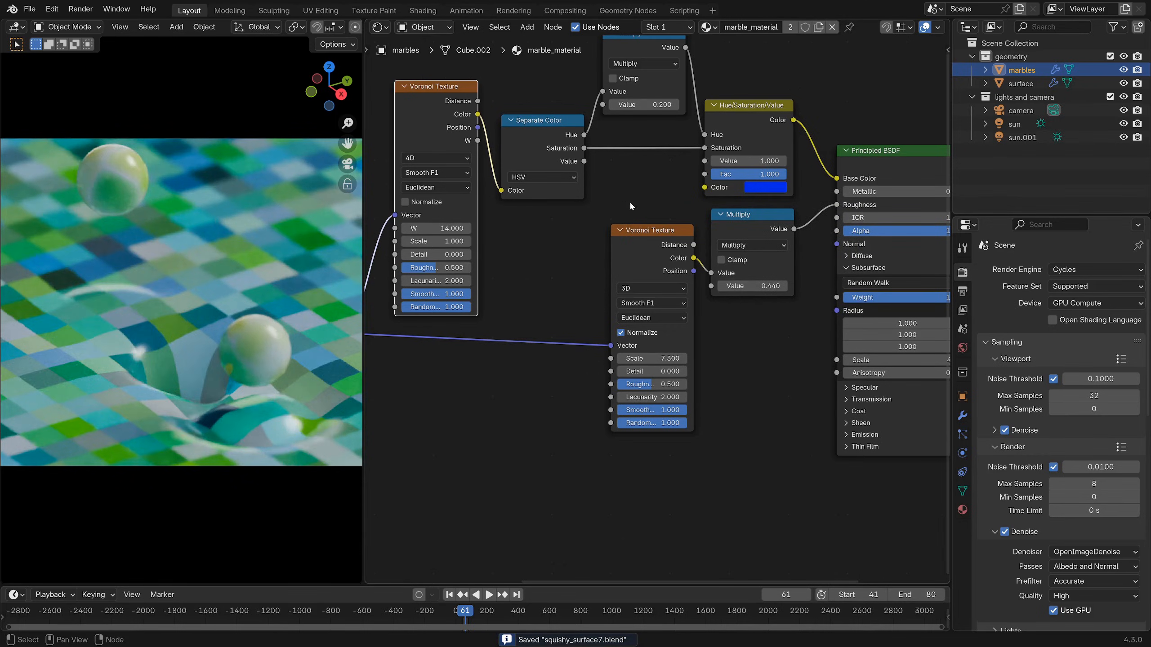
left_click(769, 187)
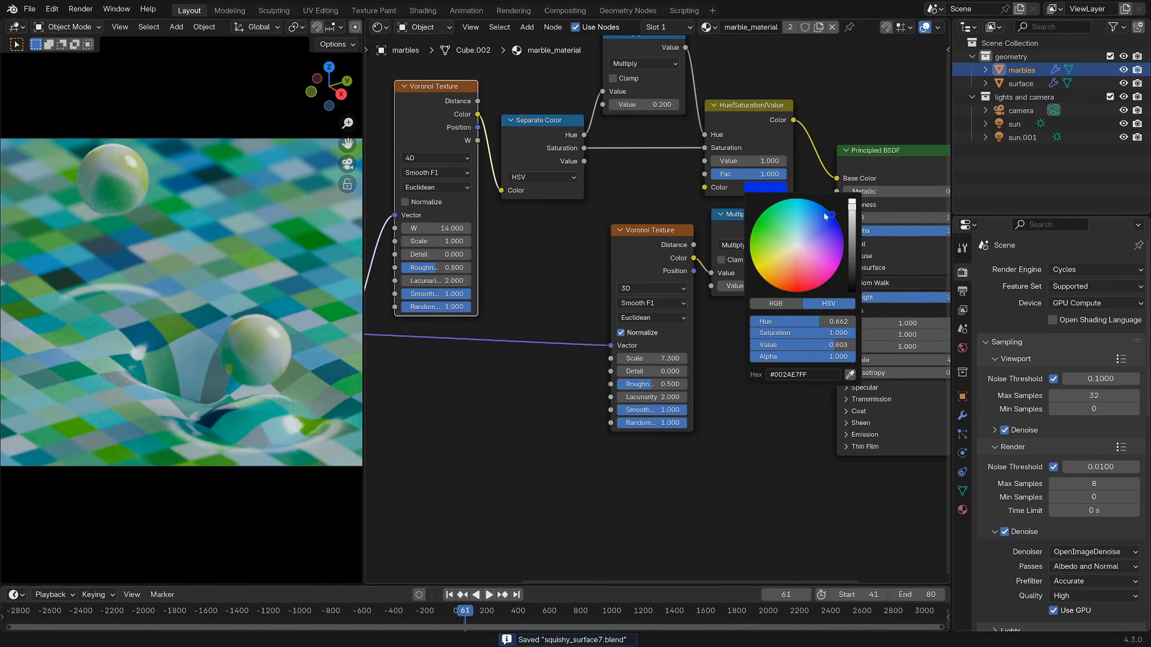
mouse_move(824, 215)
left_mouse_down()
mouse_move(751, 259)
mouse_move(775, 287)
mouse_move(839, 263)
left_mouse_up()
key("ctrl+z")
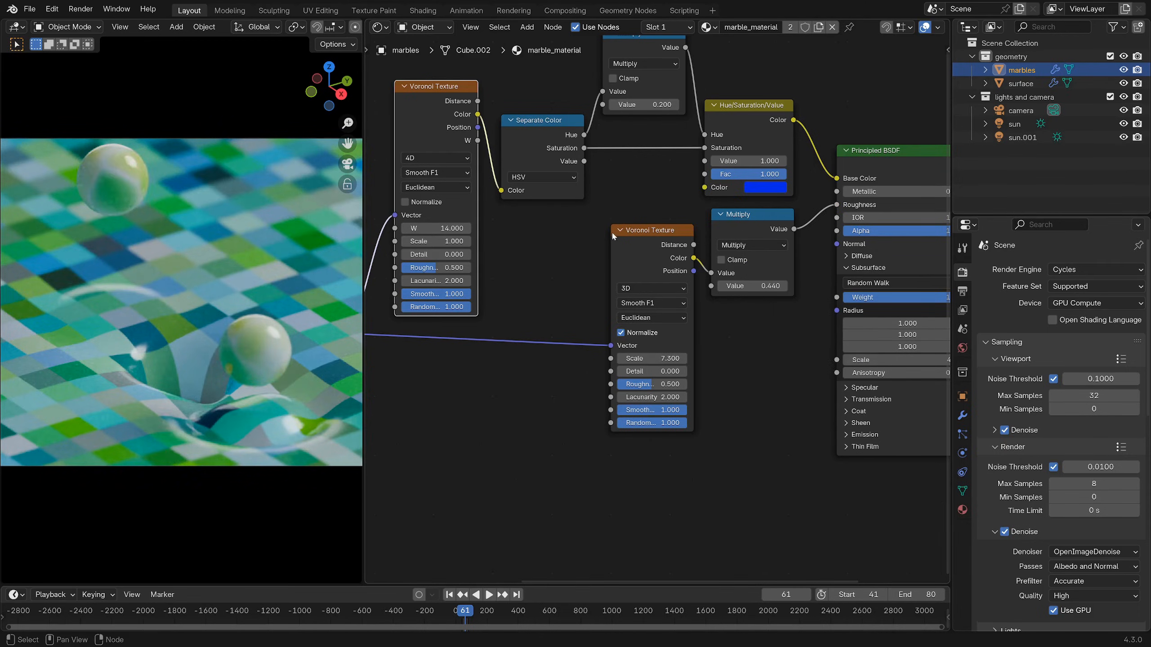
key("ctrl+s")
- Disconnect the Multiply node from the Principled BSDF's Roughness, play the animation to compare the marbles, and reconnect it
scroll(780, 204, "down", 2)
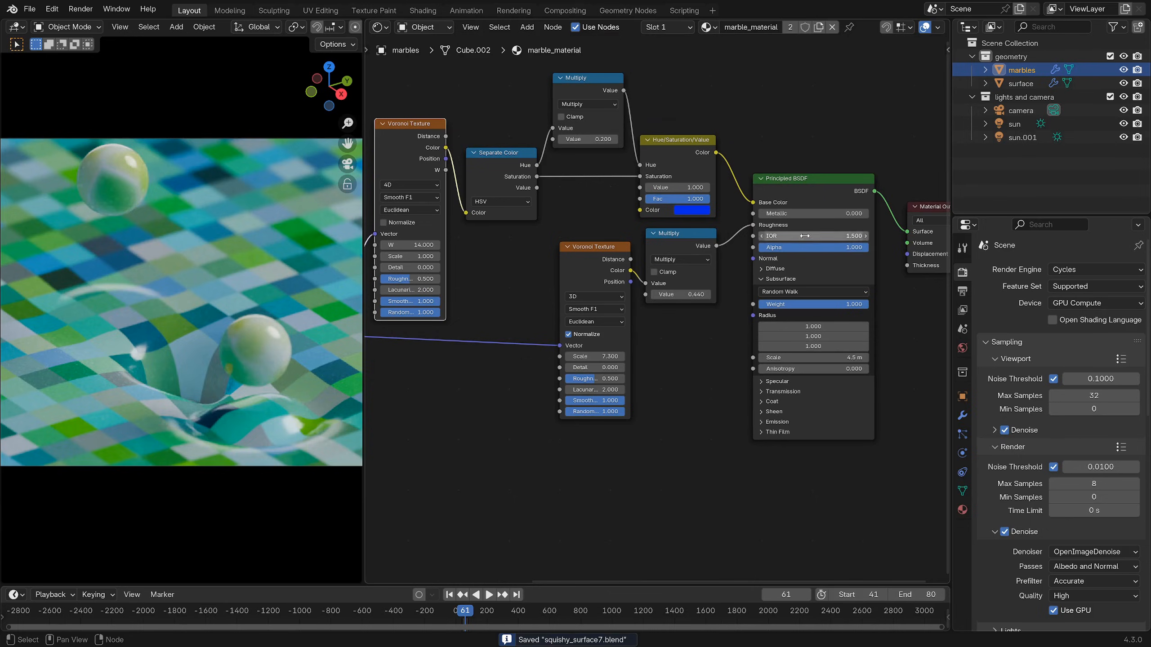
middle_click_drag(508, 210, 595, 174)
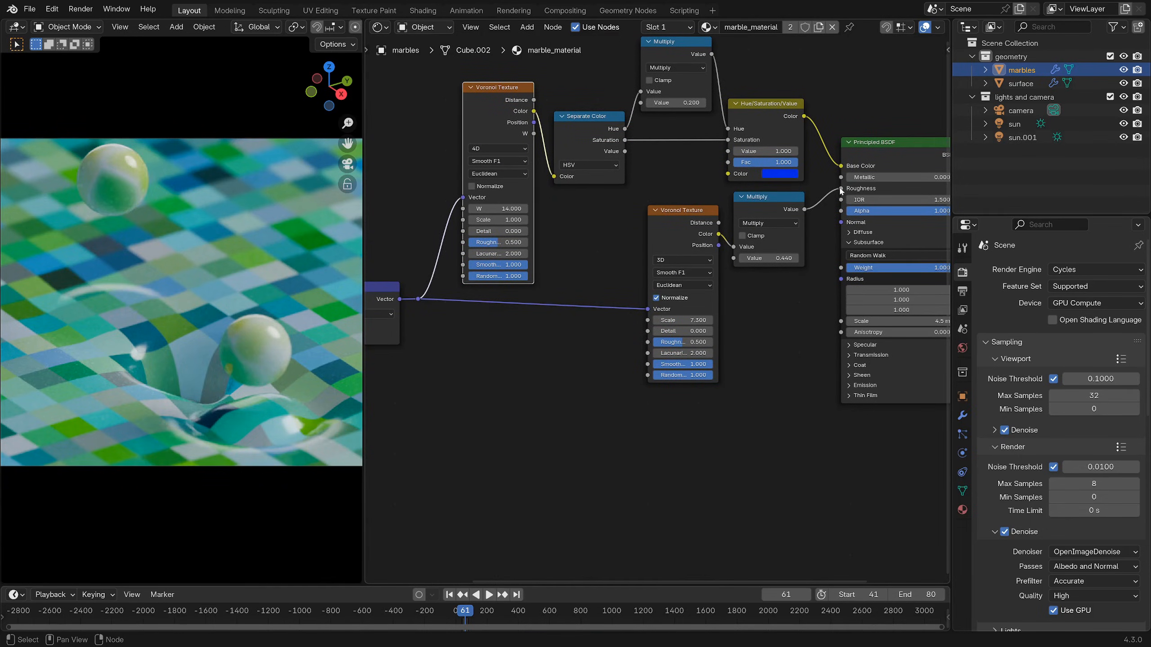
left_click_drag(841, 189, 811, 205)
key("space")
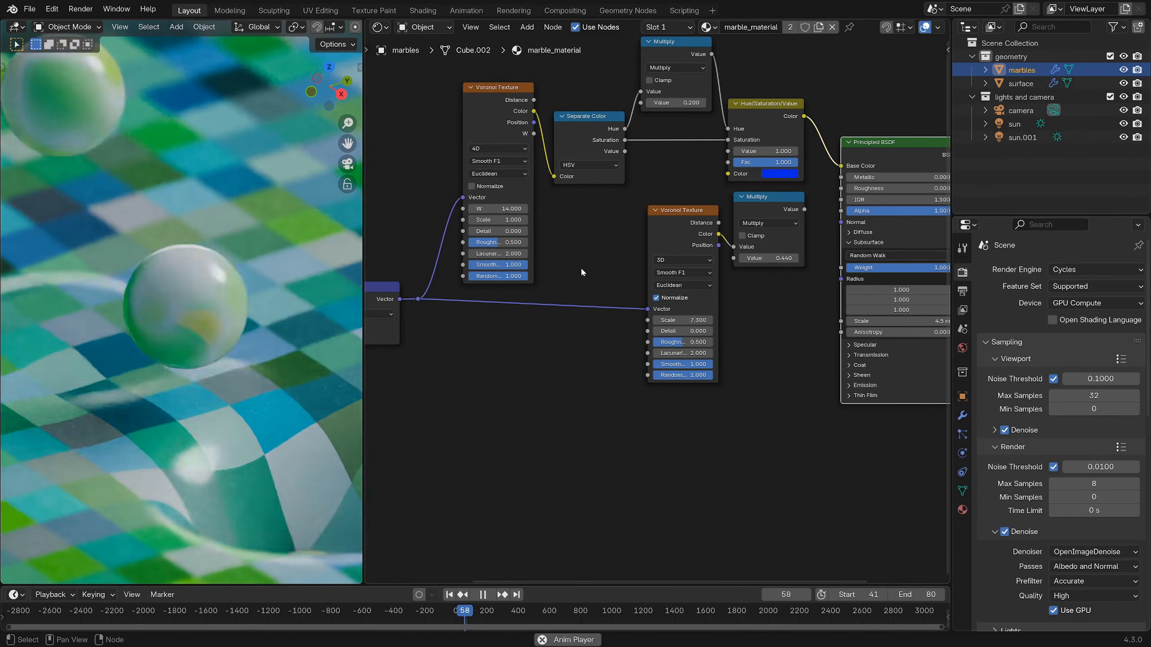
key("space")
left_click_drag(805, 209, 842, 189)
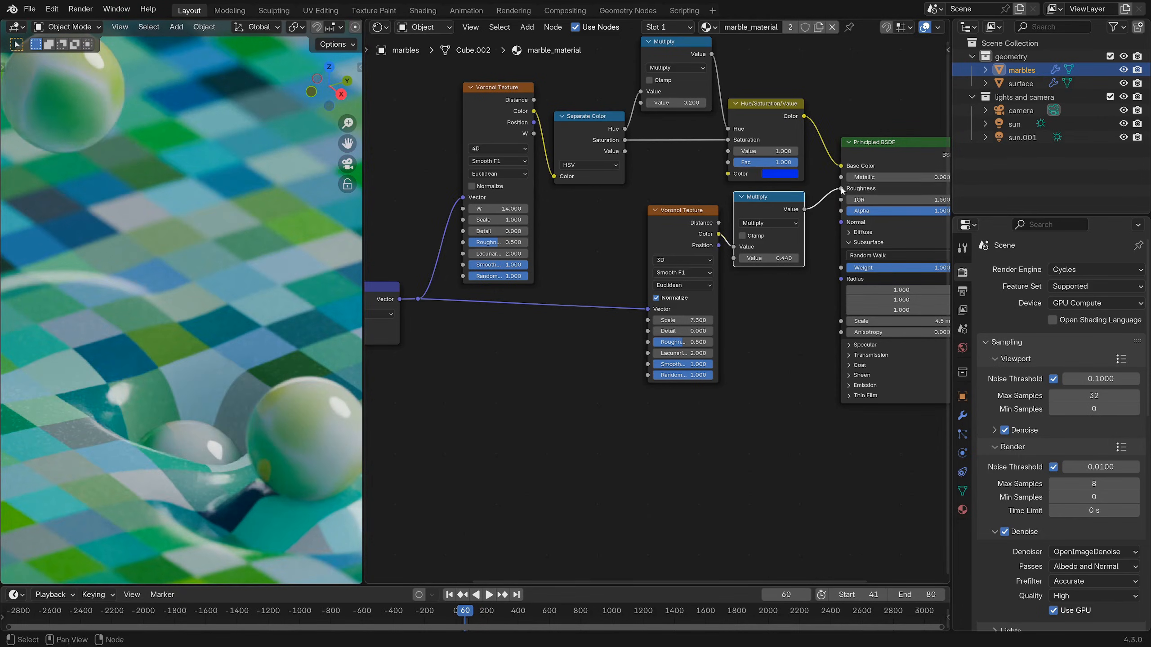
- Examine a single marble's surface close up during playback, and return to the full camera view
scroll(203, 339, "up", 7)
middle_click_drag(84, 213, 192, 215, "shift")
key("space")
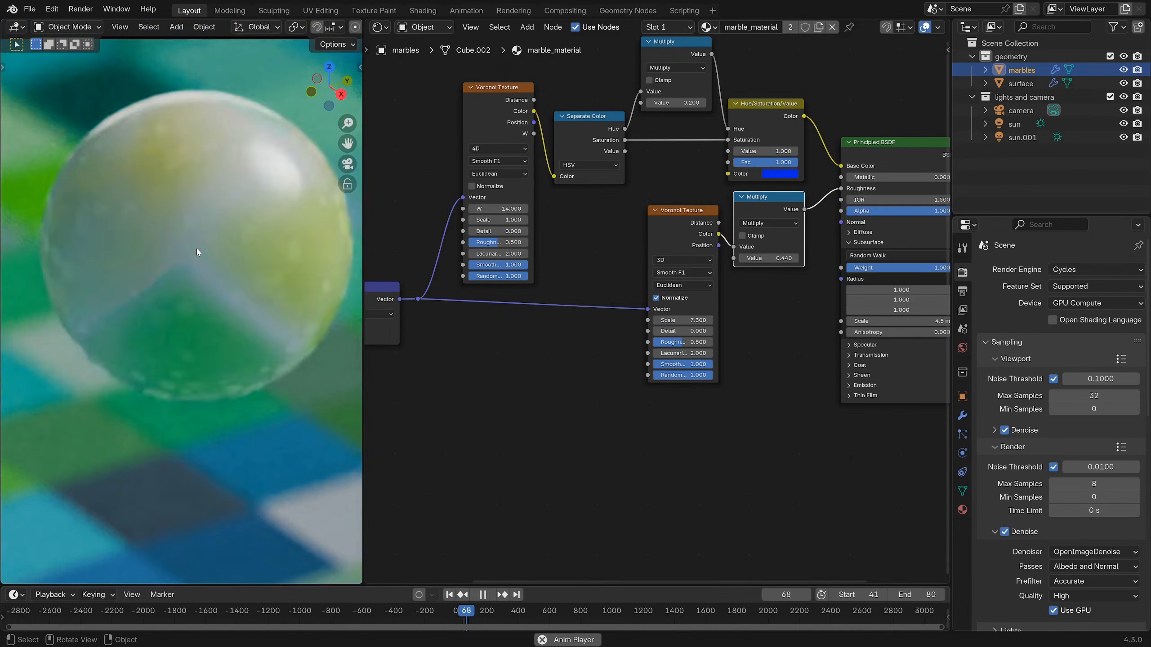
scroll(198, 250, "down", 6)
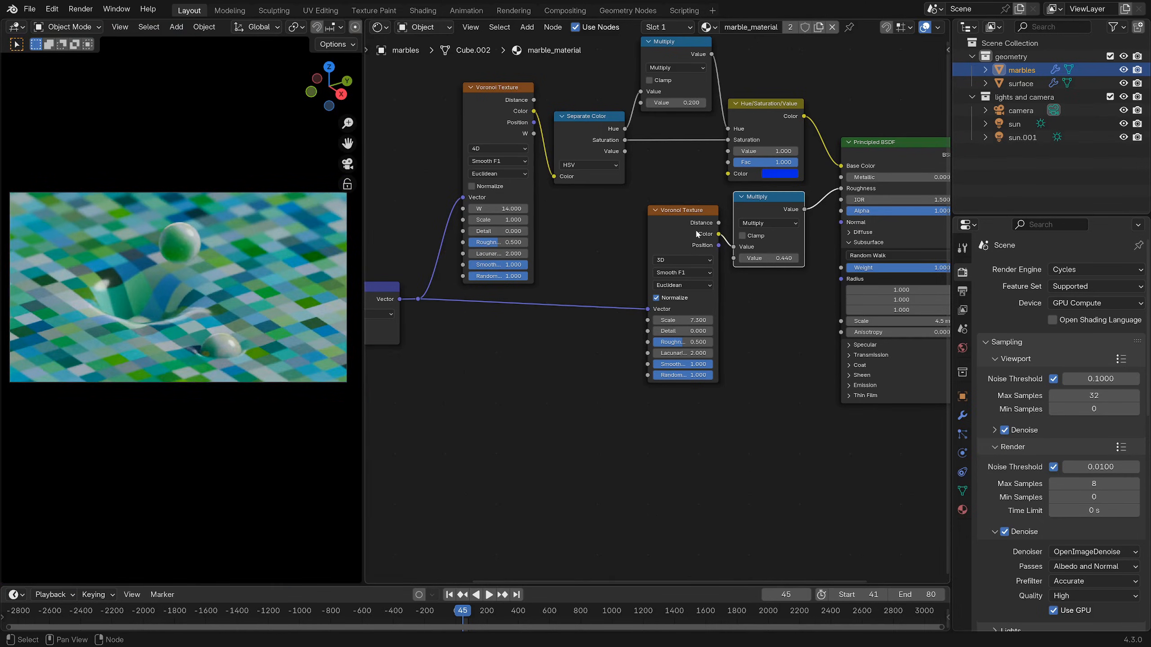
- Collapse the Multiply node that feeds the Roughness input
key("h")
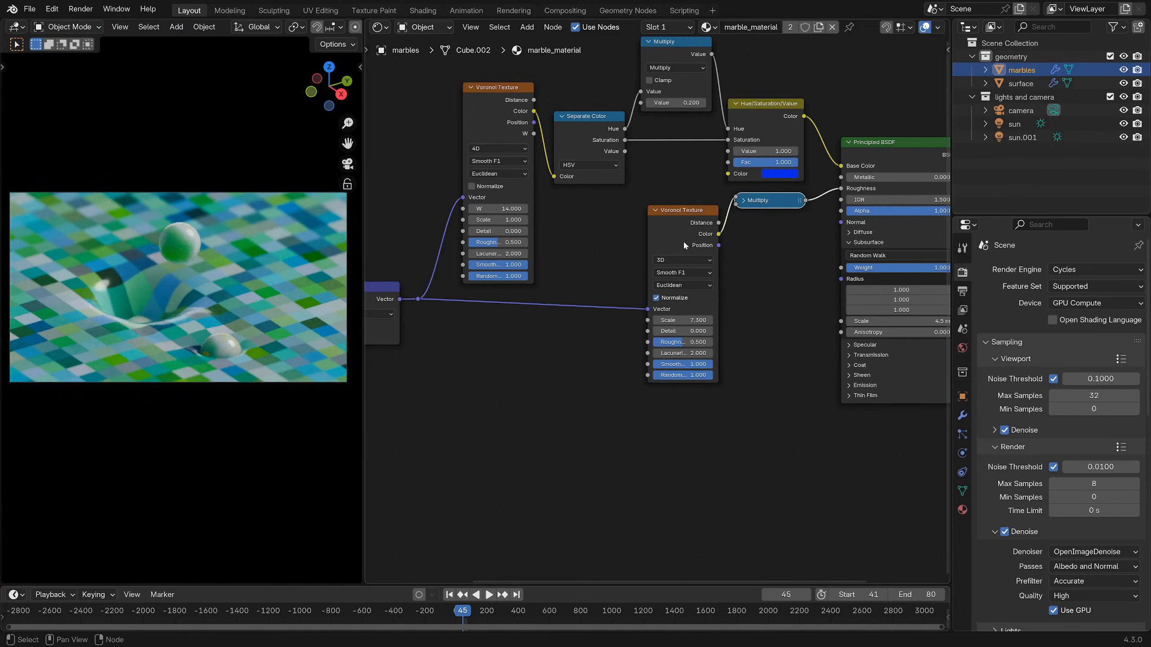
- Expand the Multiply node that feeds the Roughness input and select the Voronoi Texture connected to it
left_click(742, 200)
middle_click_drag(501, 250, 666, 182)
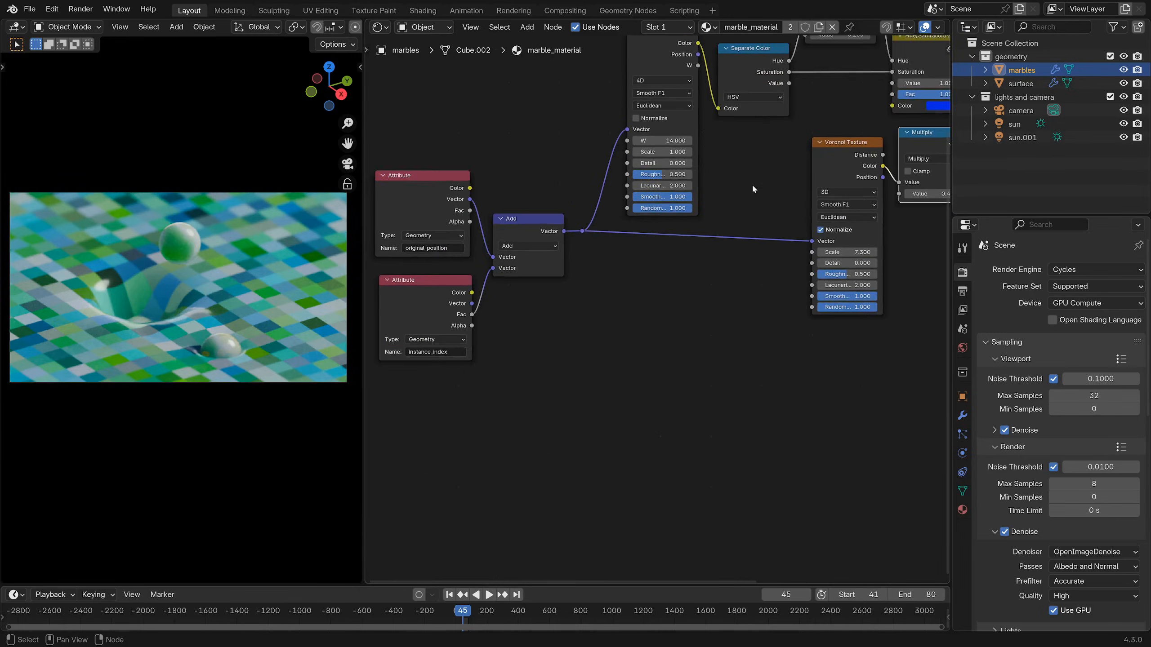
middle_click_drag(752, 186, 643, 221)
left_click(767, 207)
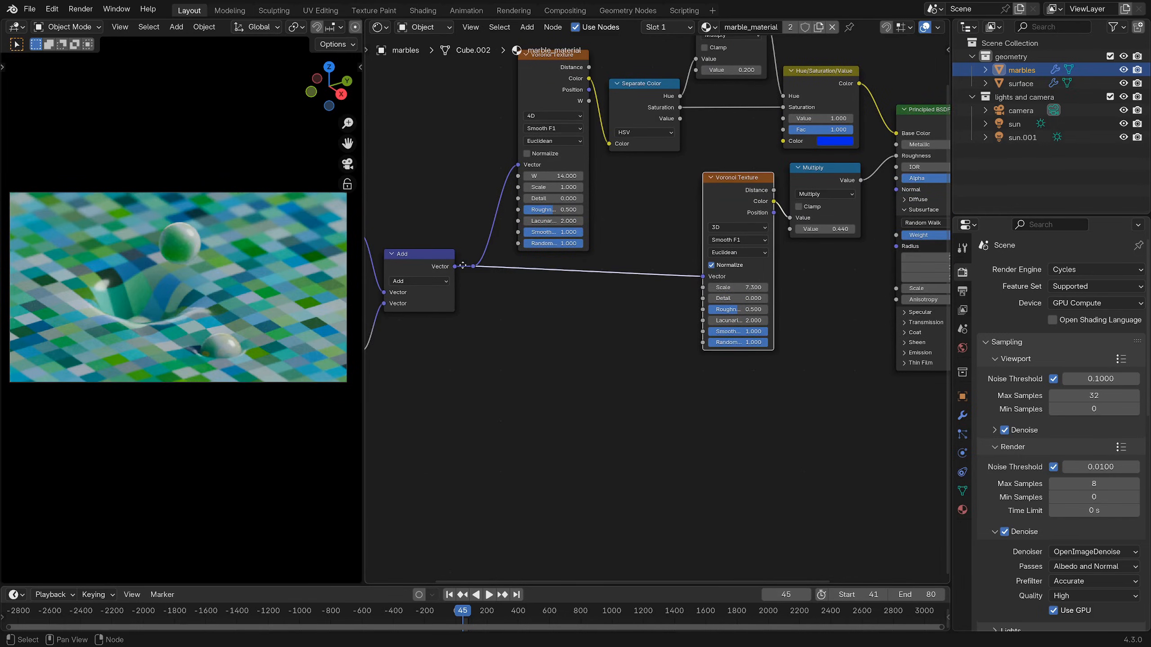
- Examine the vector input and settings of the roughness Voronoi Texture in the marble material, and save the file
middle_click_drag(460, 259, 564, 278)
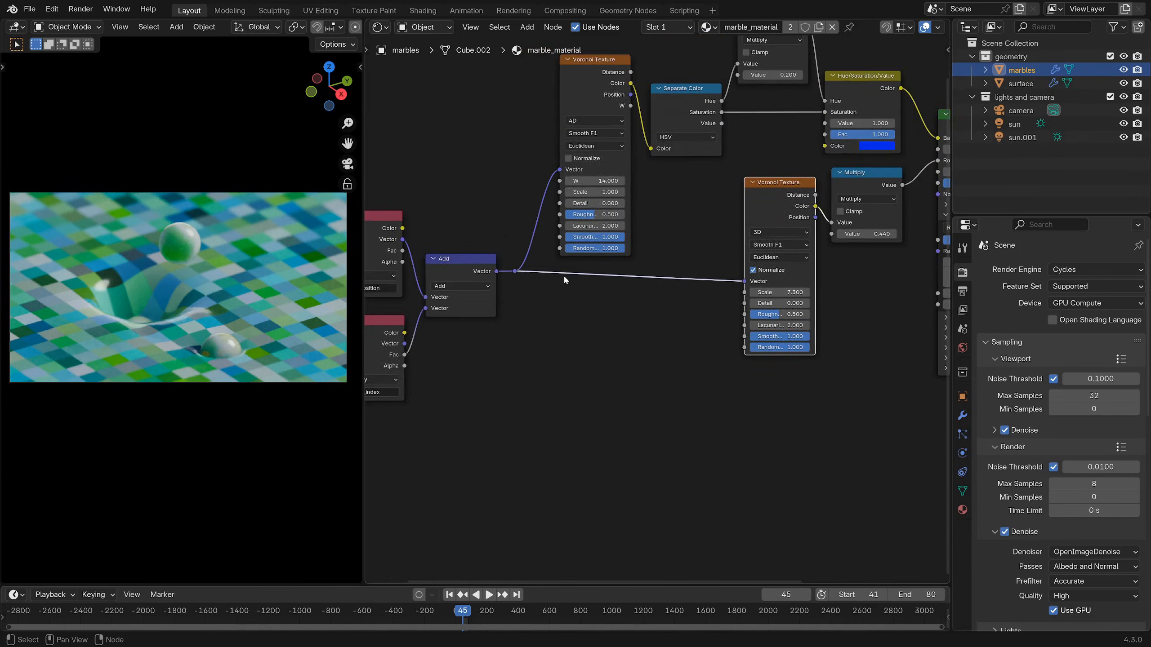
scroll(696, 252, "up", 1)
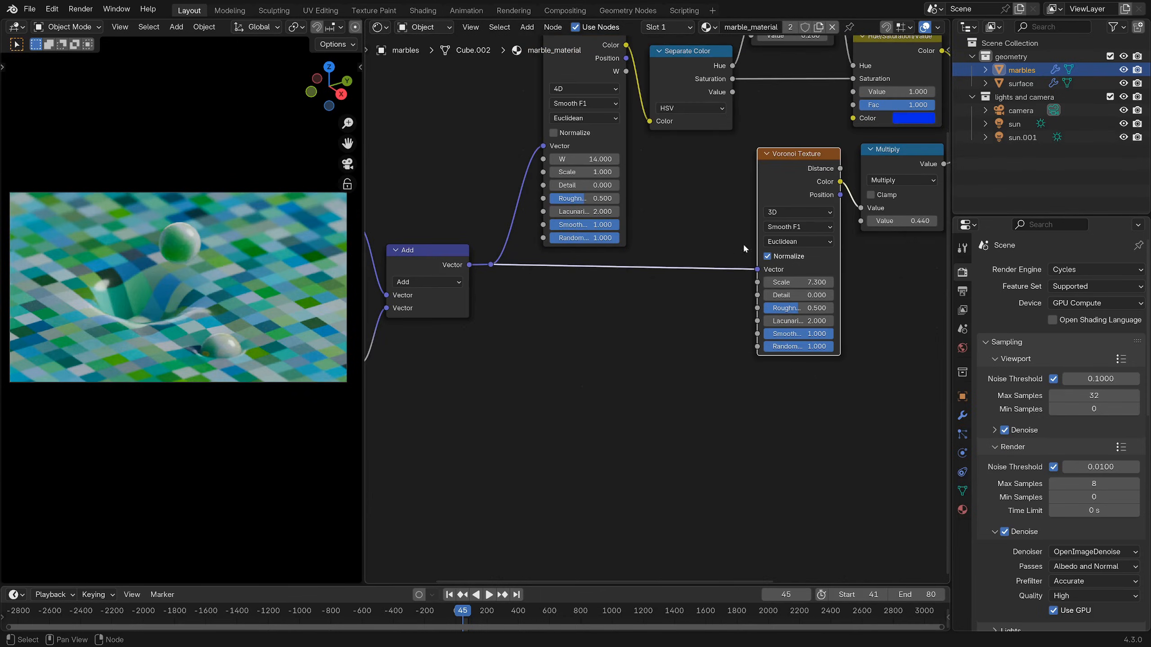
middle_click_drag(658, 290, 526, 313)
scroll(553, 323, "up", 1)
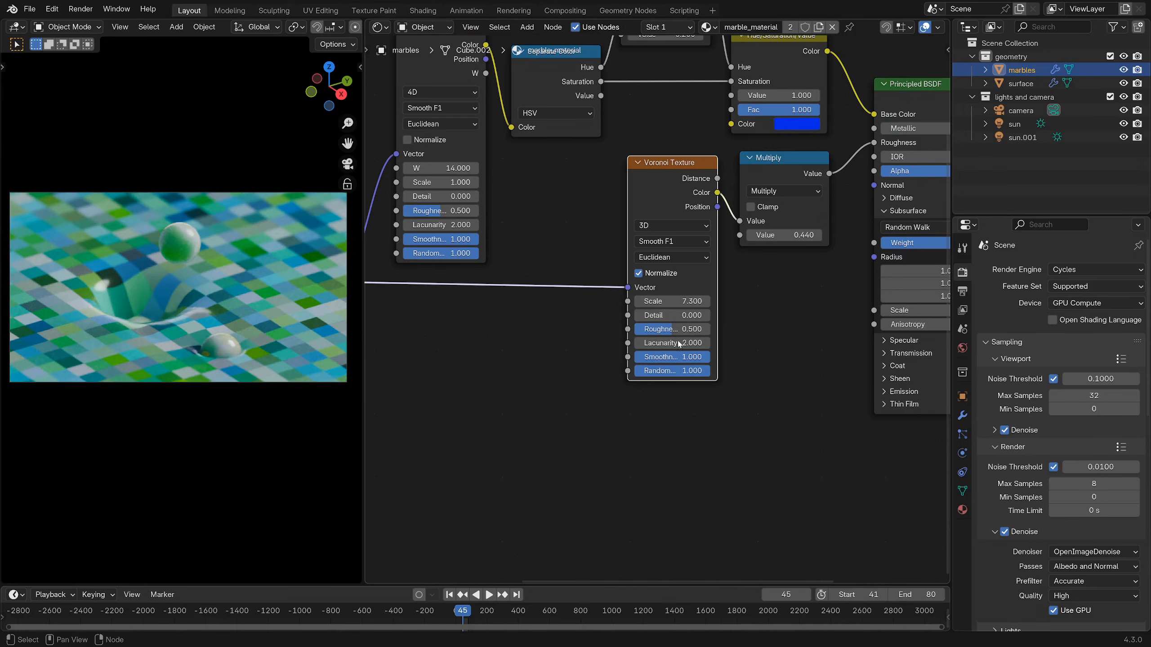
middle_click_drag(787, 299, 740, 360)
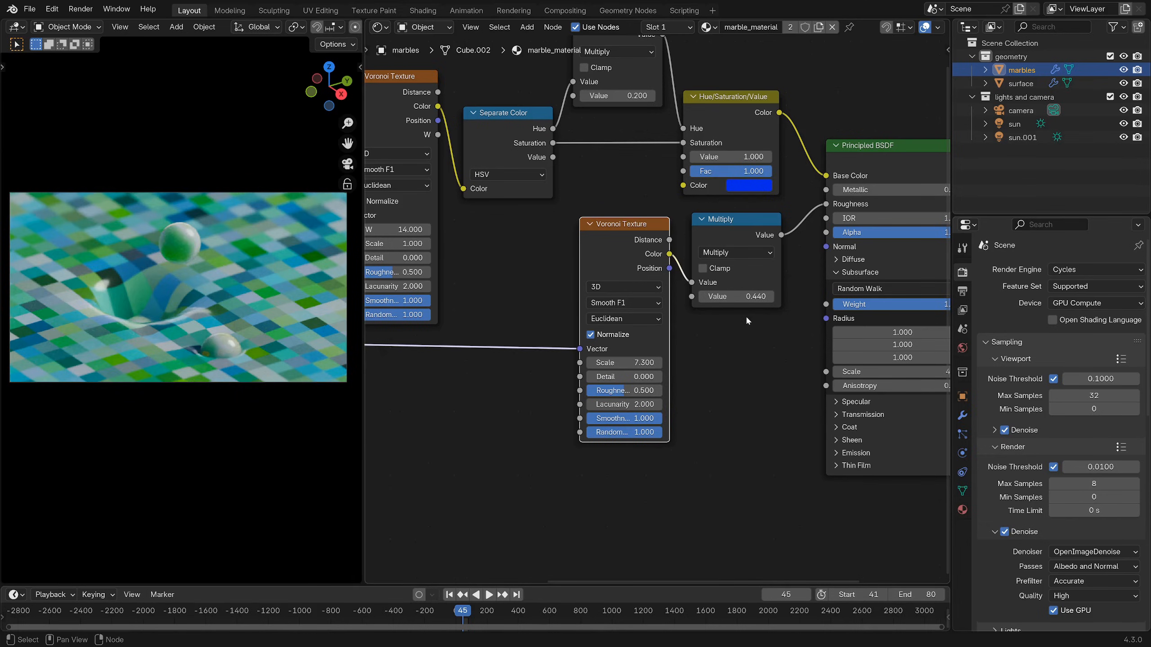
scroll(662, 259, "down", 2)
key("ctrl+s")
scroll(673, 259, "down", 1)
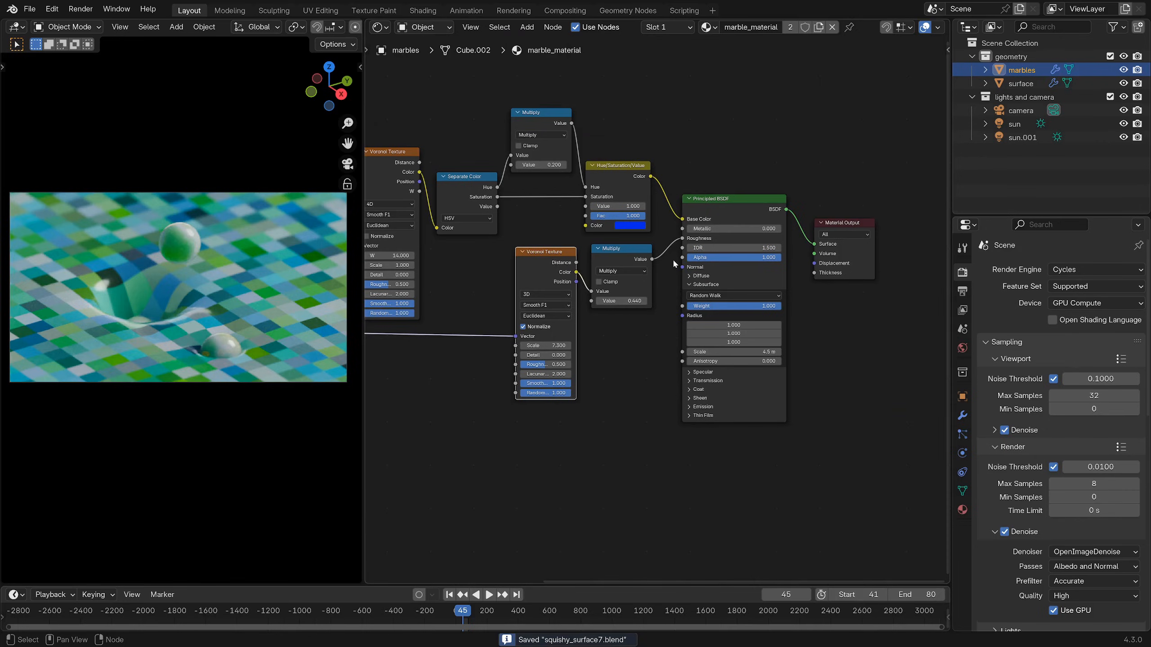
- Select the surface object and examine its surface_material node tree, starting from the tex_coord Attribute node
left_click(1021, 84)
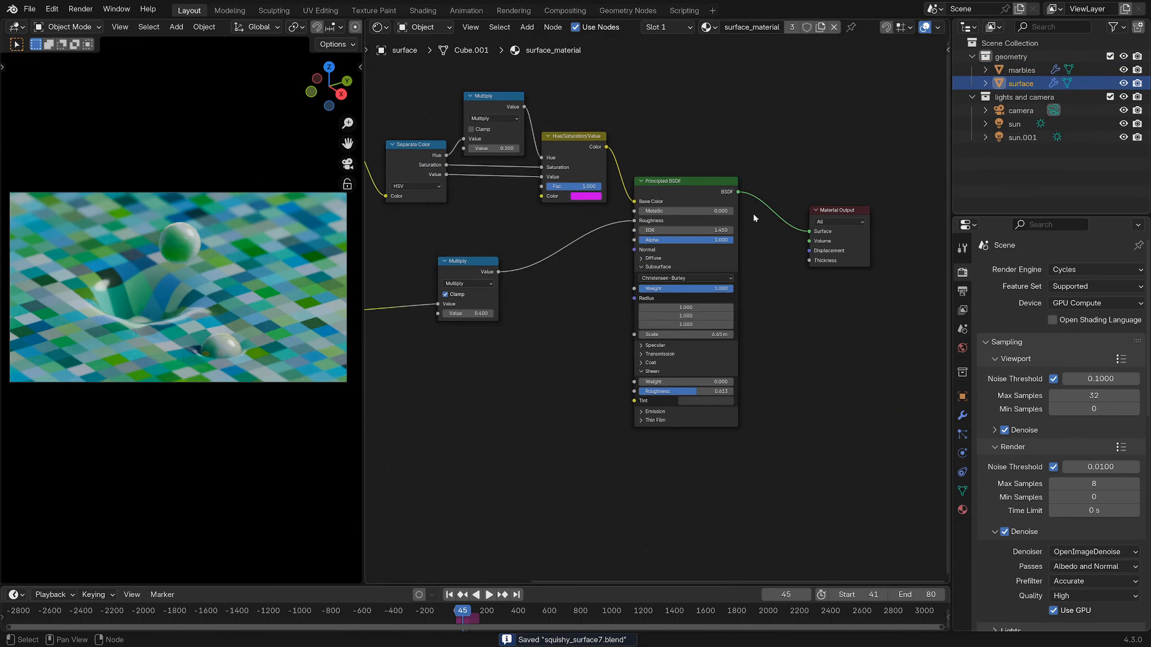
scroll(545, 180, "down", 2)
middle_click_drag(545, 180, 659, 232)
scroll(704, 245, "up", 4)
scroll(671, 244, "down", 3)
scroll(655, 228, "up", 1)
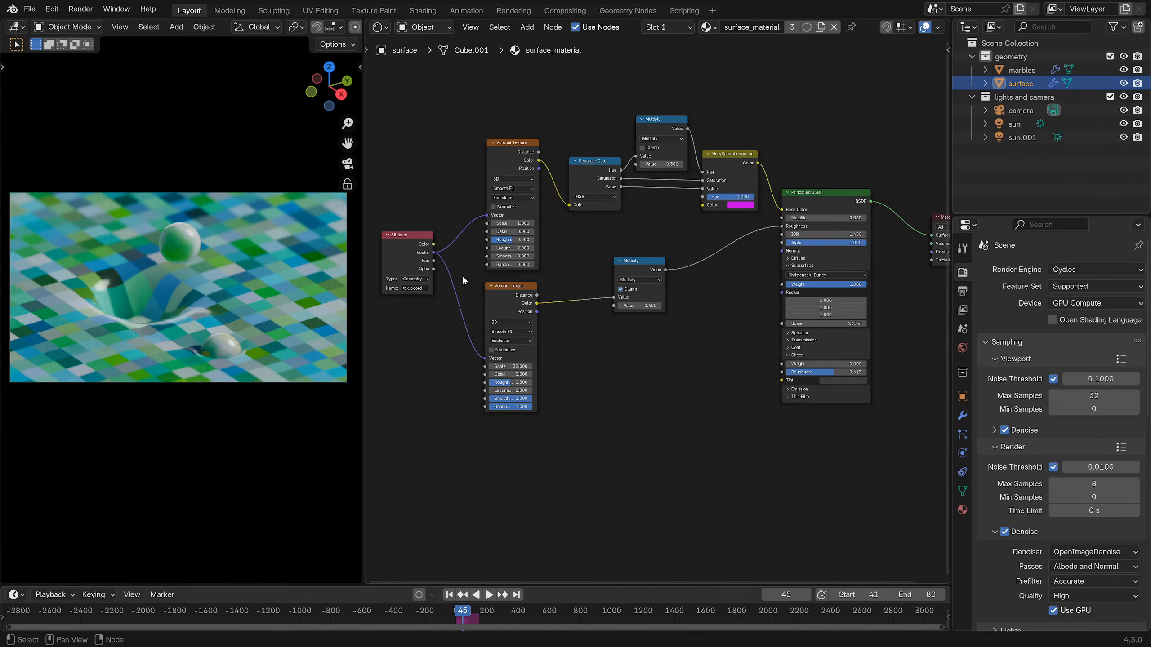
scroll(444, 295, "up", 1)
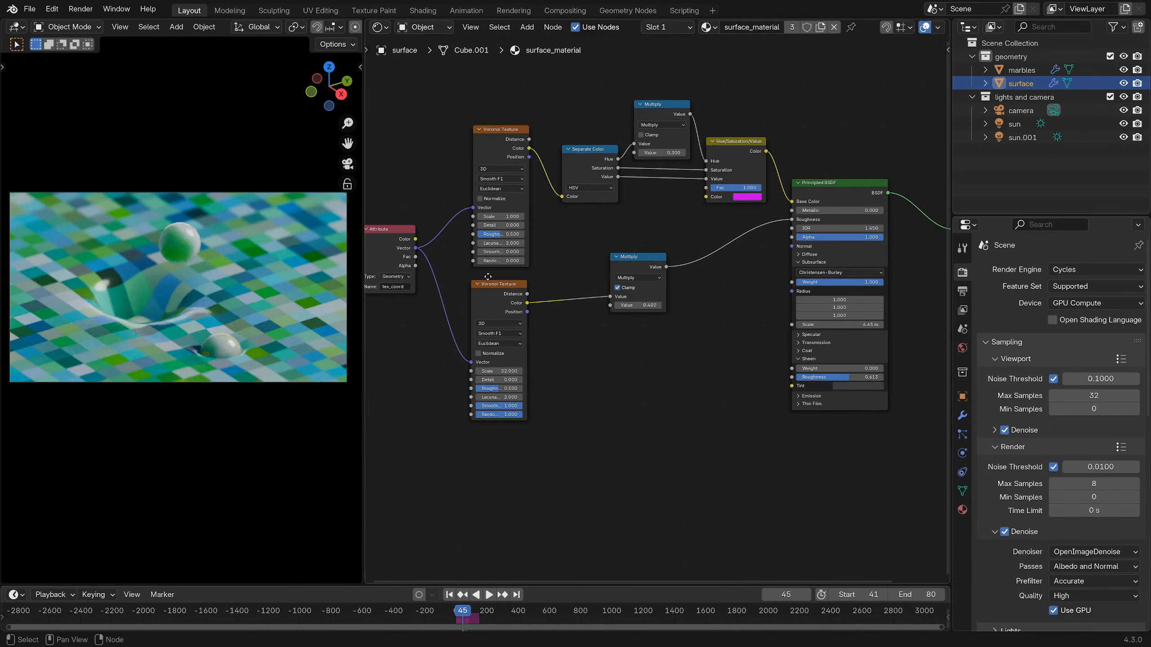
middle_click_drag(487, 276, 678, 257)
scroll(678, 257, "up", 1)
- Try a Randomness of 1.000 on the upper Voronoi Texture, restore it to 0.000, and play the animation to compare the patterns
left_click_drag(671, 237, 725, 237)
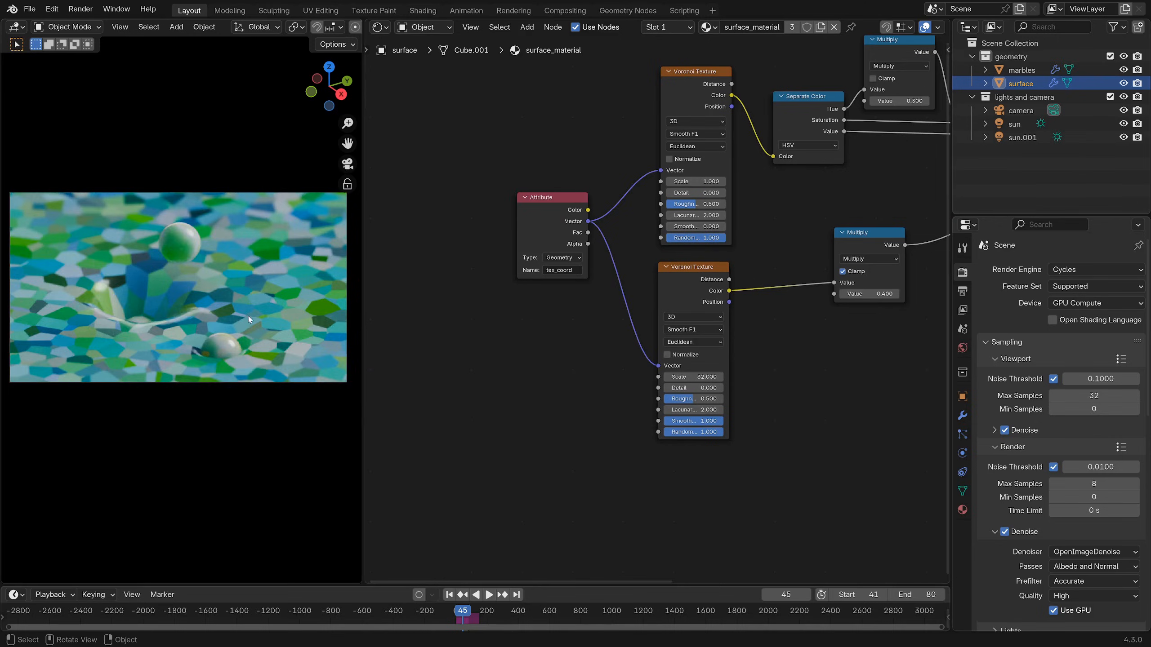
key("Home")
key("space")
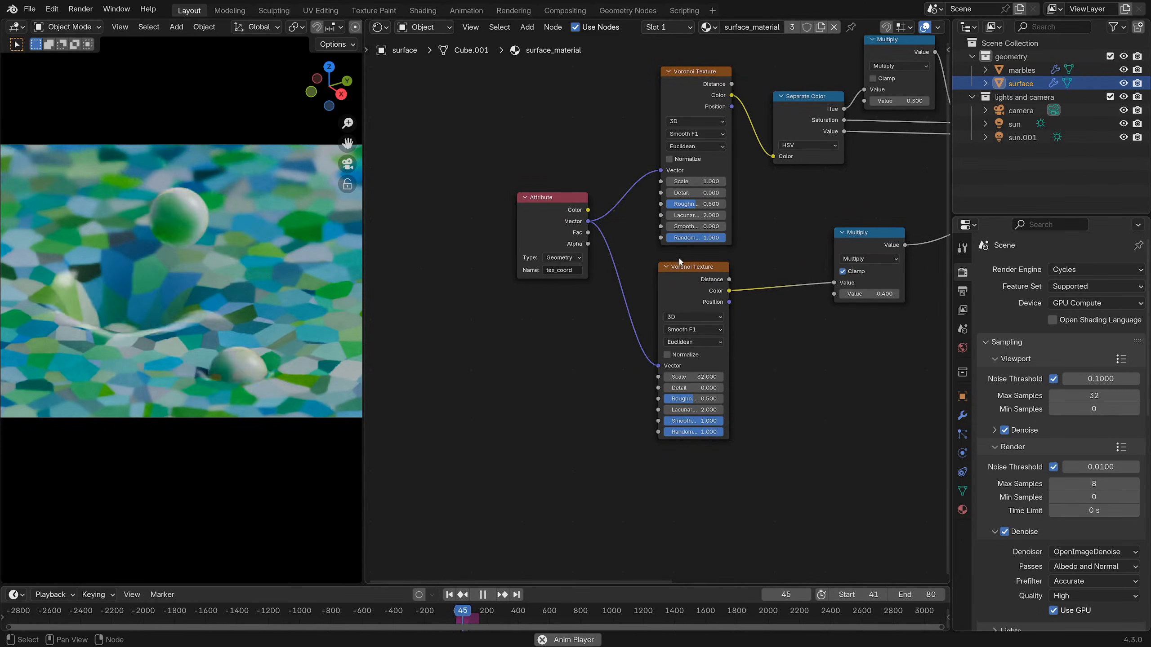
key("space")
left_click_drag(717, 239, 667, 238)
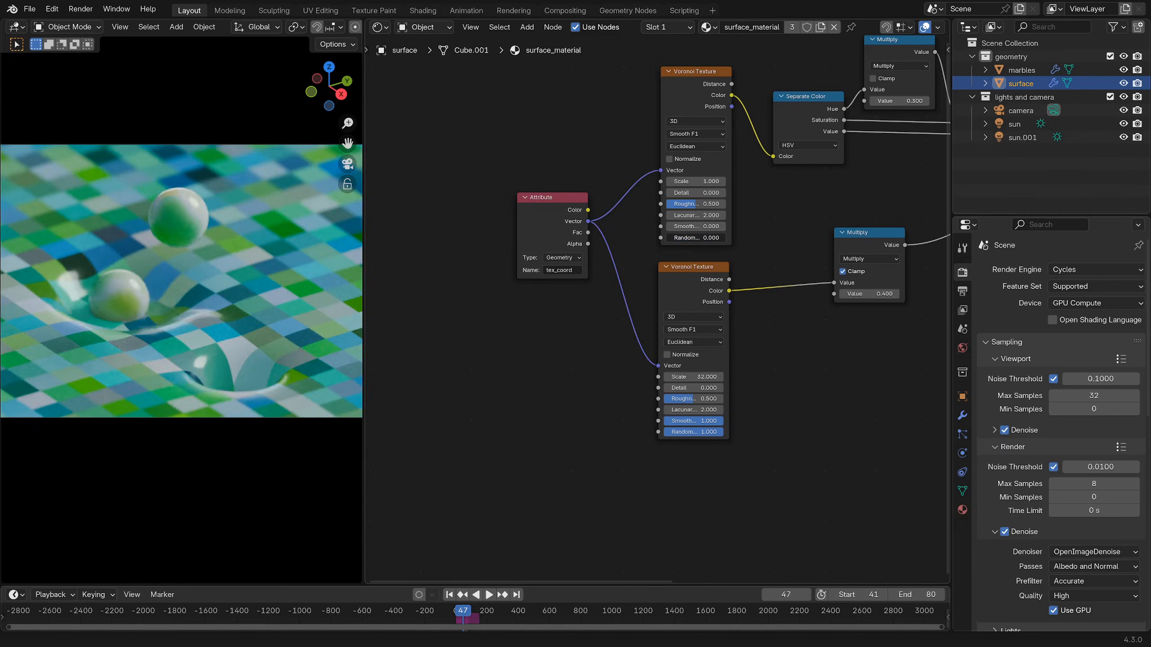
scroll(232, 311, "down", 2)
key("space")
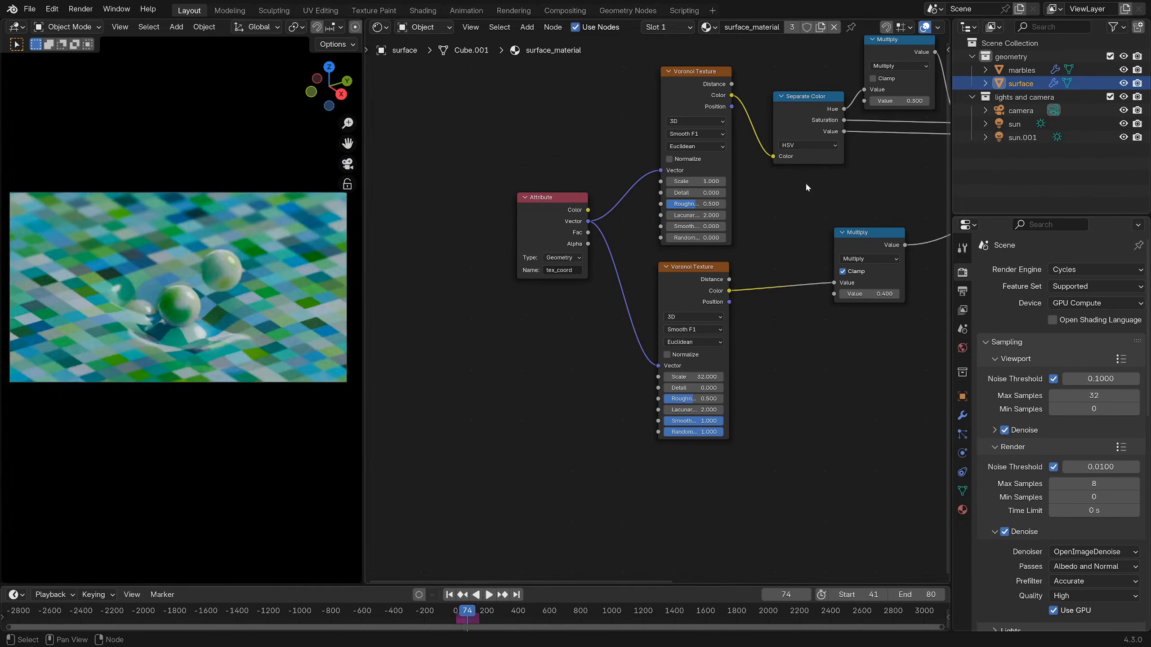
key("space")
- Reposition the Separate Color node slightly and keep its mode set to HSV
middle_click_drag(786, 100, 557, 163)
left_click(585, 185)
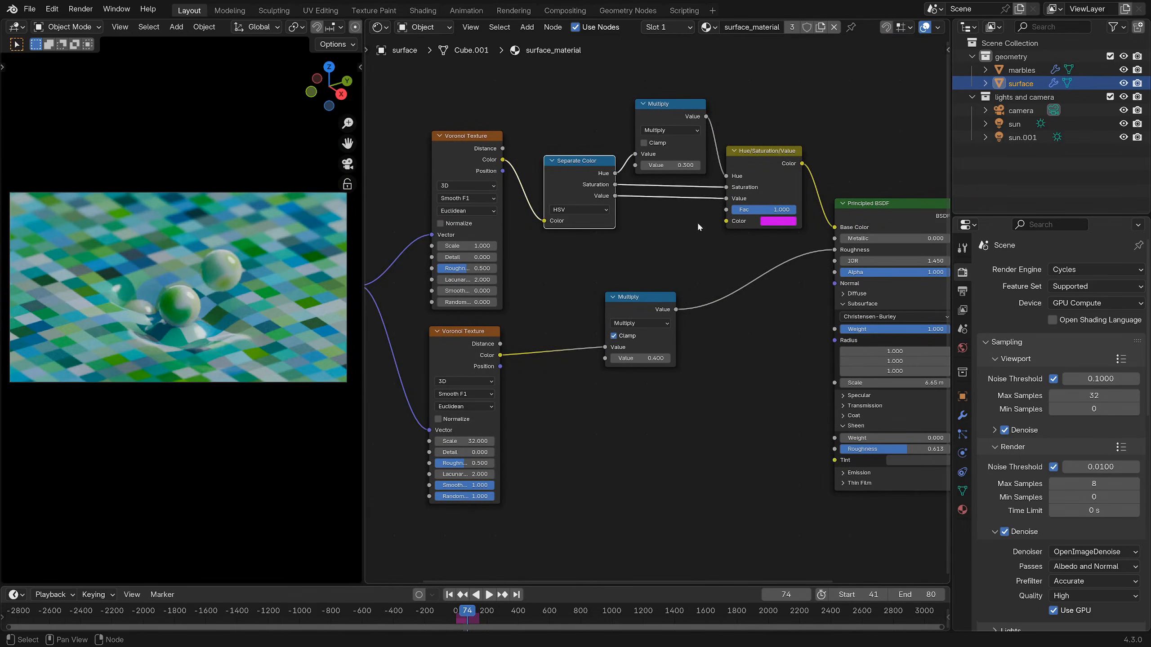
scroll(698, 224, "up", 1)
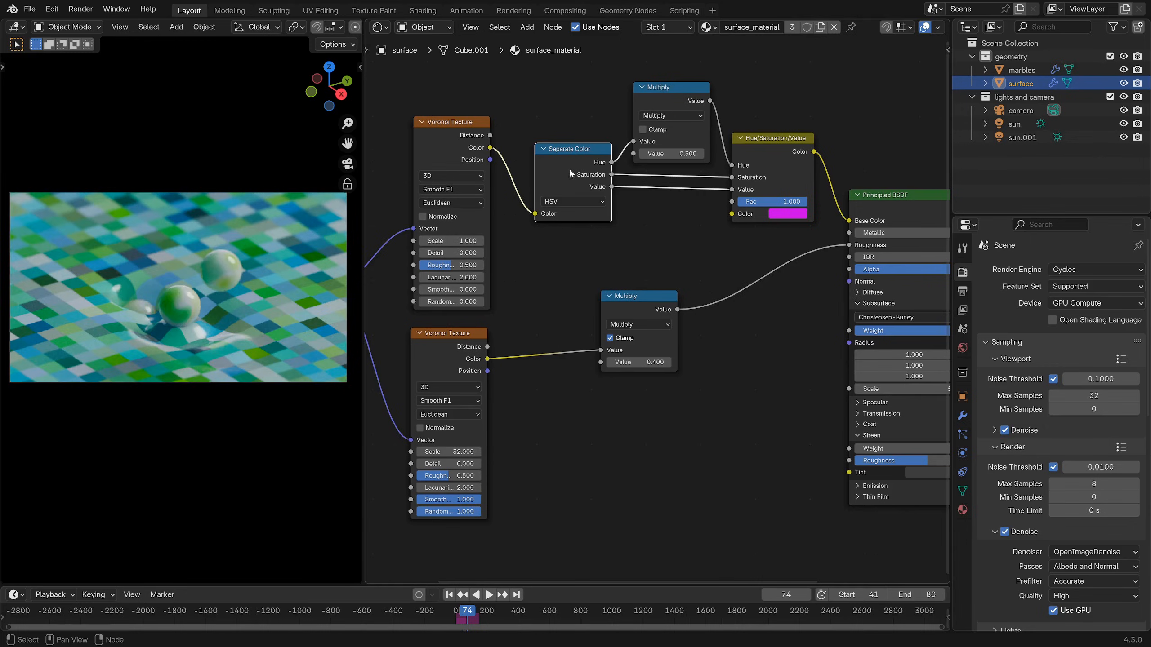
left_click_drag(571, 173, 560, 176)
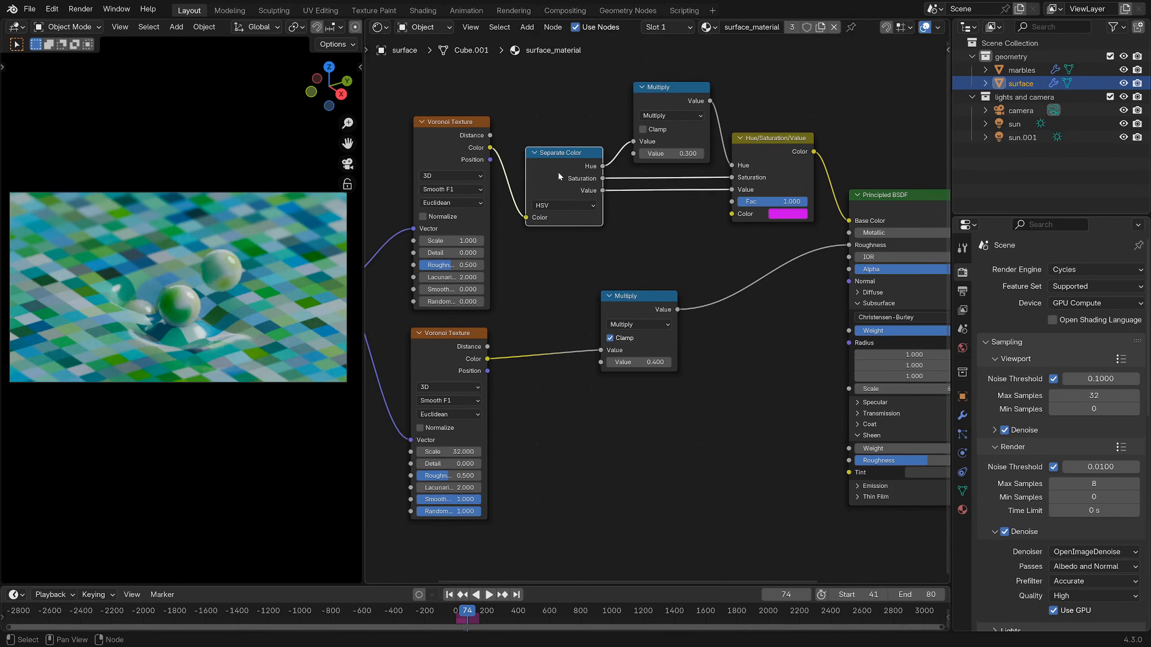
left_click(565, 205)
left_click(557, 245)
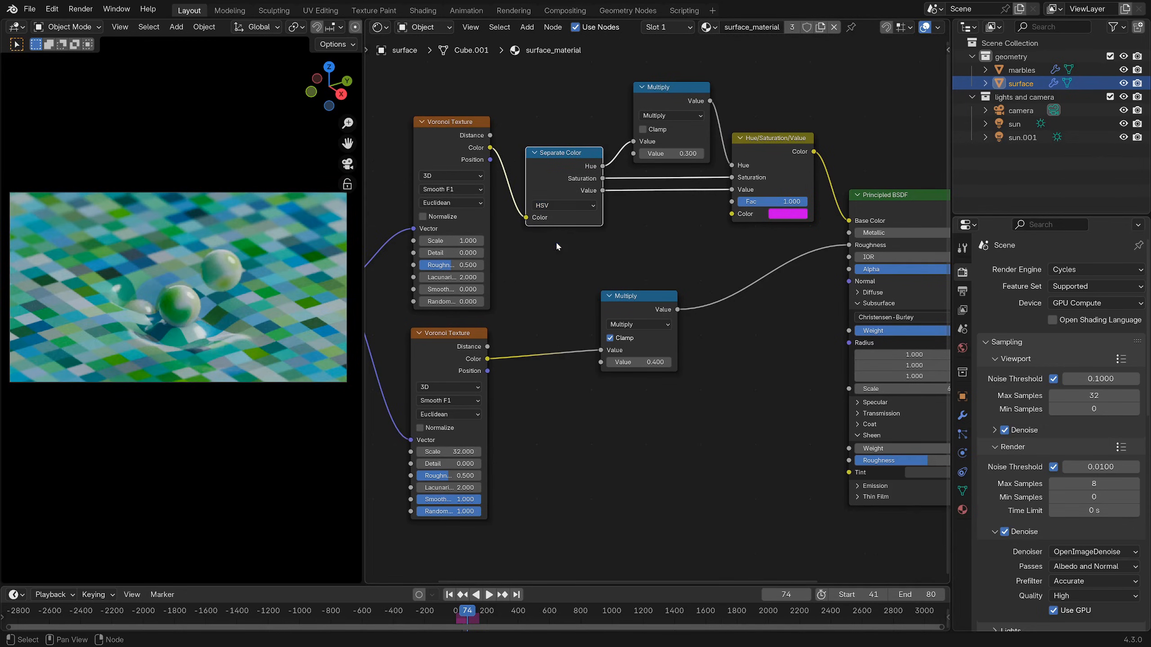
- Nudge the Multiply node between Separate Color and Hue/Saturation/Value, and save the file
left_click(766, 148)
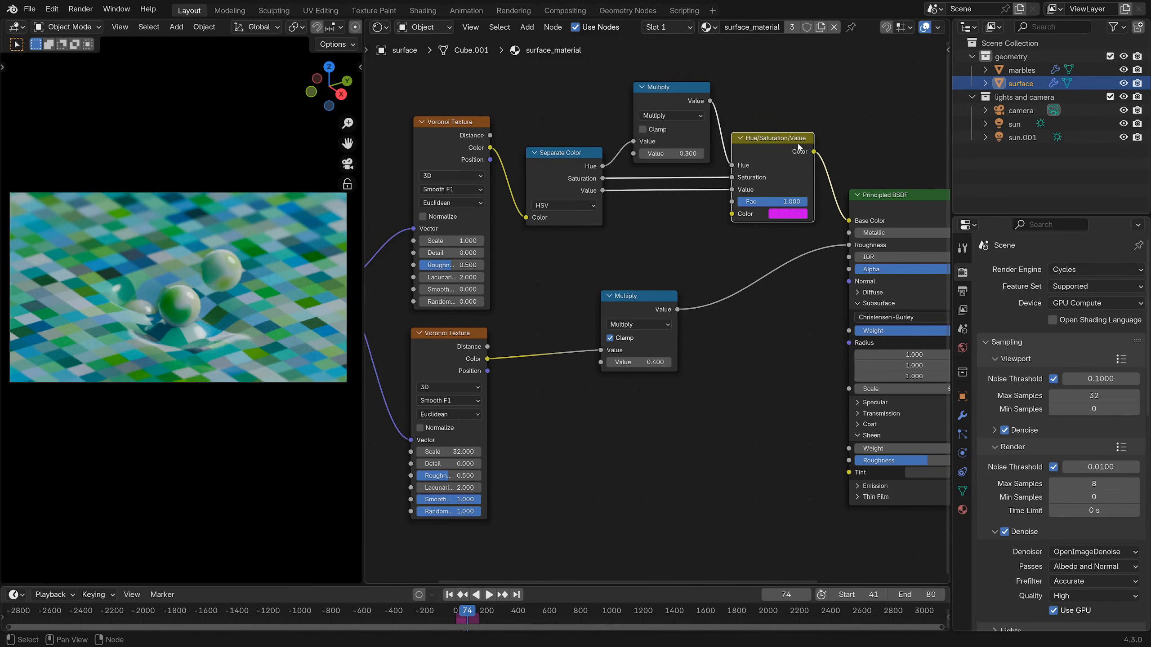
left_click_drag(681, 100, 687, 104)
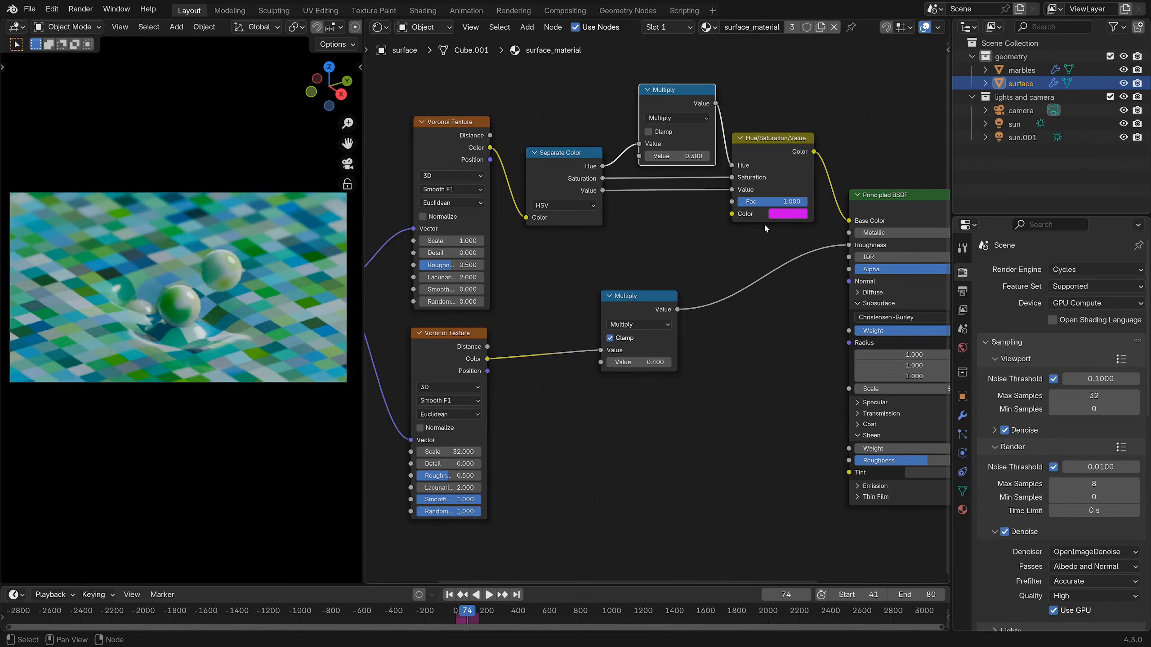
key("ctrl+s")
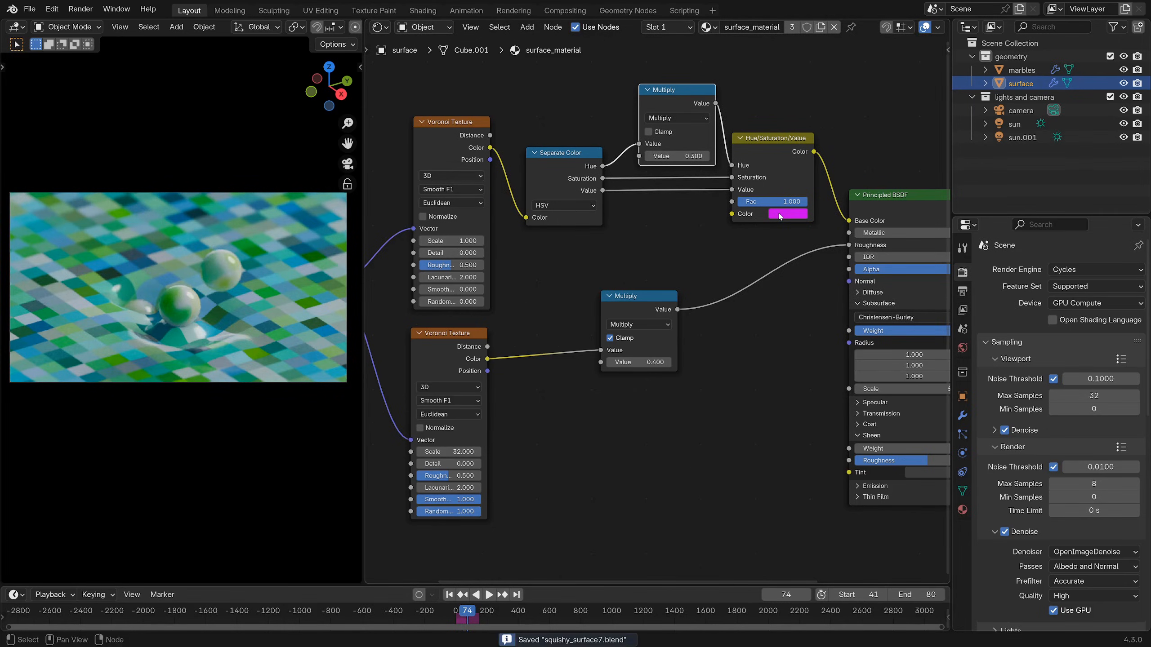
- Try a cyan base colour on the surface's Hue/Saturation/Value node, undo the colour change and save the file
left_click(780, 216)
mouse_move(808, 149)
left_mouse_down()
mouse_move(794, 149)
mouse_move(821, 149)
left_mouse_up()
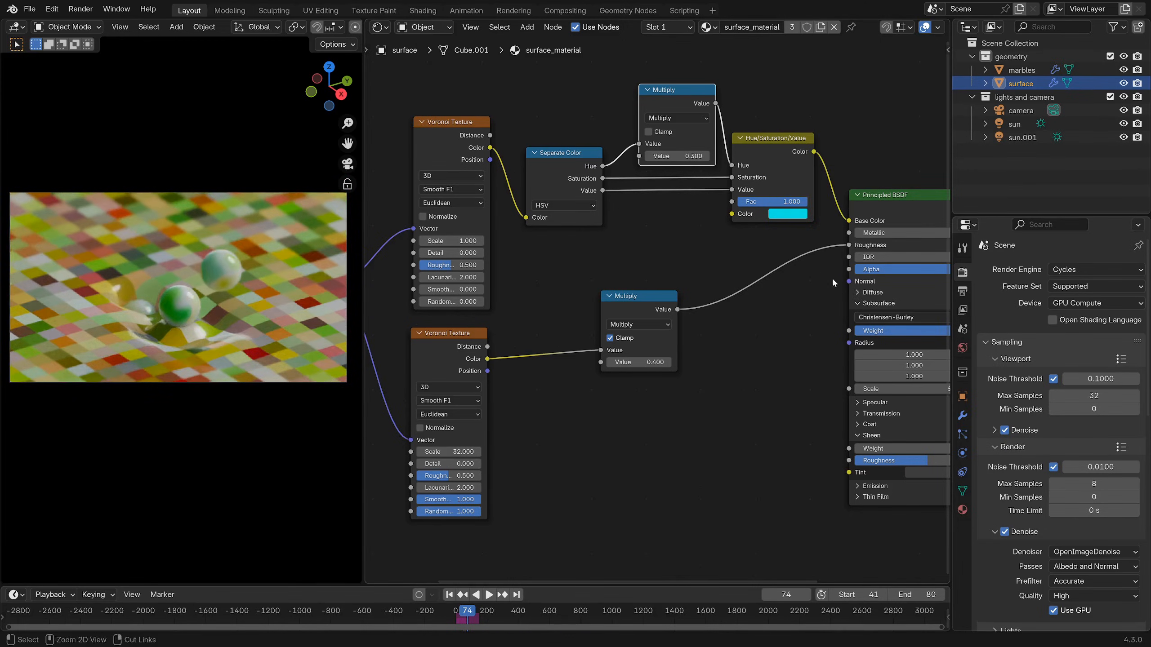
key("ctrl+z")
key("ctrl+s")
- Disconnect Separate Color's Value from the Hue/Saturation/Value node, try a Value of 1, reconnect the link and play the animation
scroll(756, 252, "up", 2)
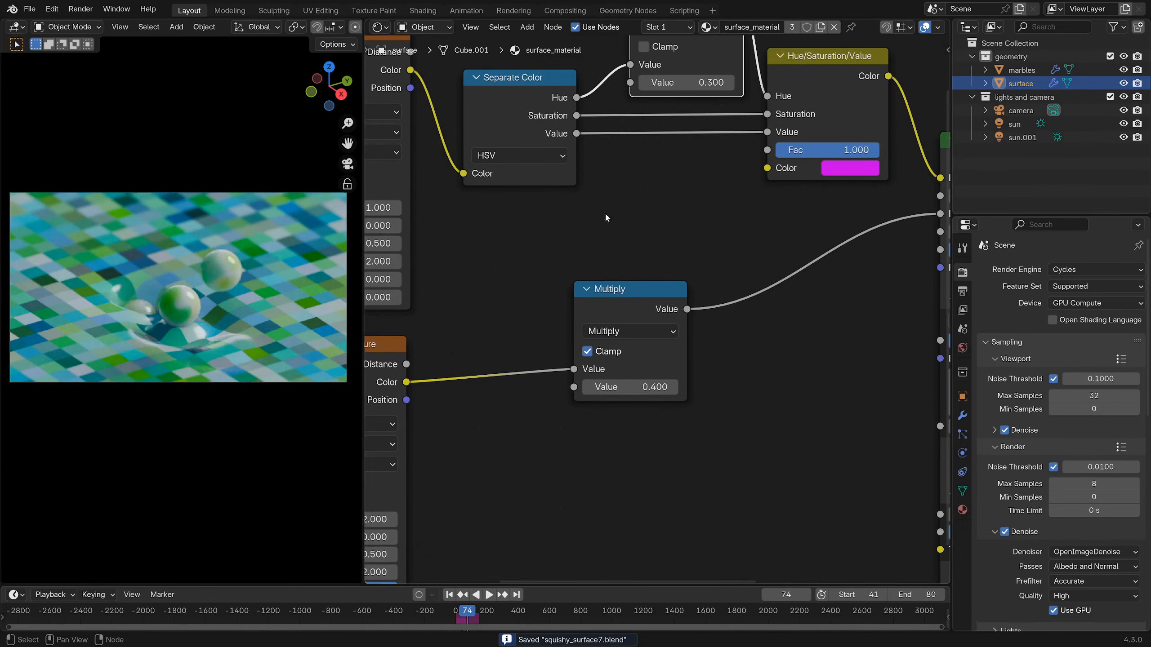
scroll(680, 213, "down", 2)
middle_click_drag(691, 212, 592, 271)
left_click_drag(659, 204, 623, 211)
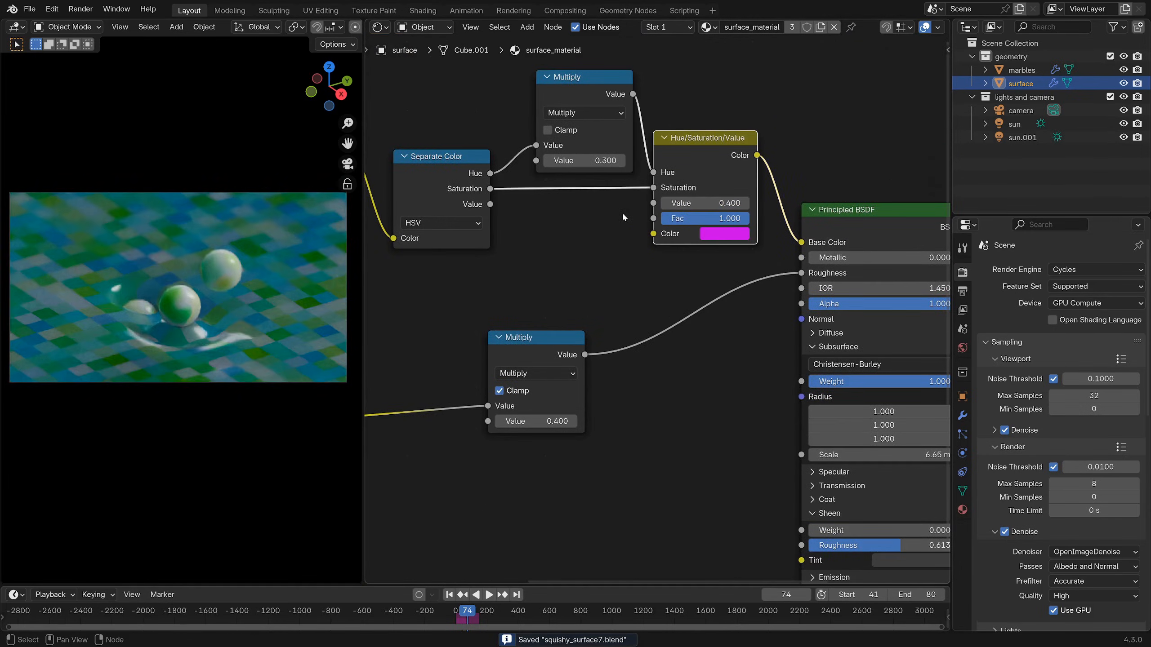
double_click(711, 203)
type("1")
key("Return")
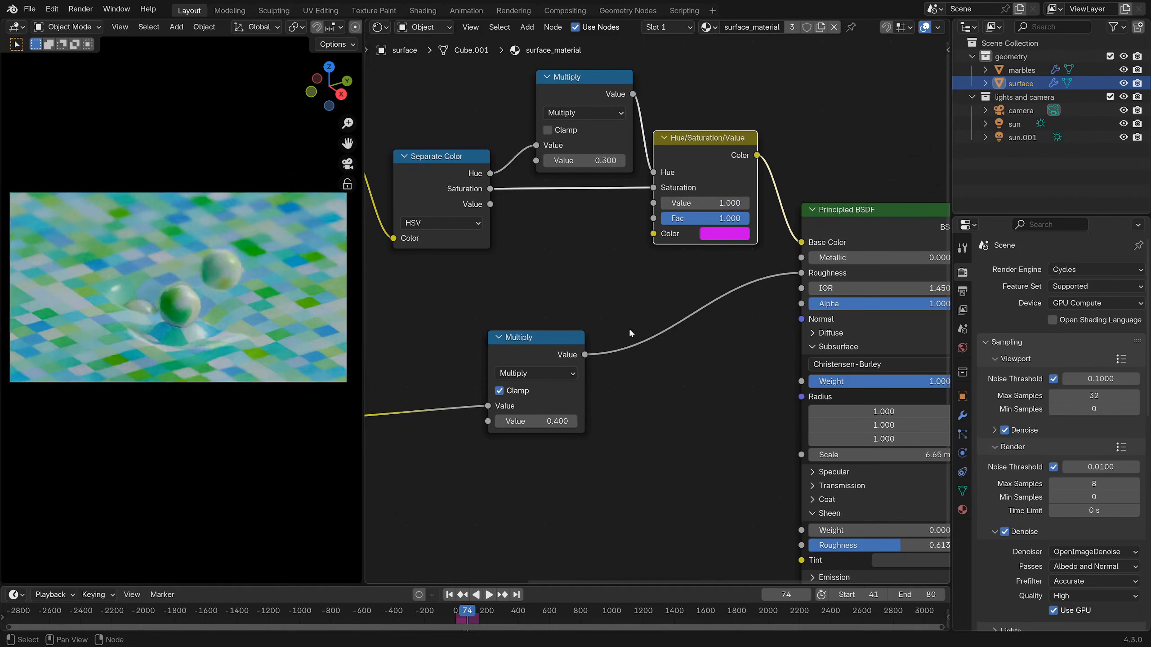
left_click_drag(490, 205, 653, 203)
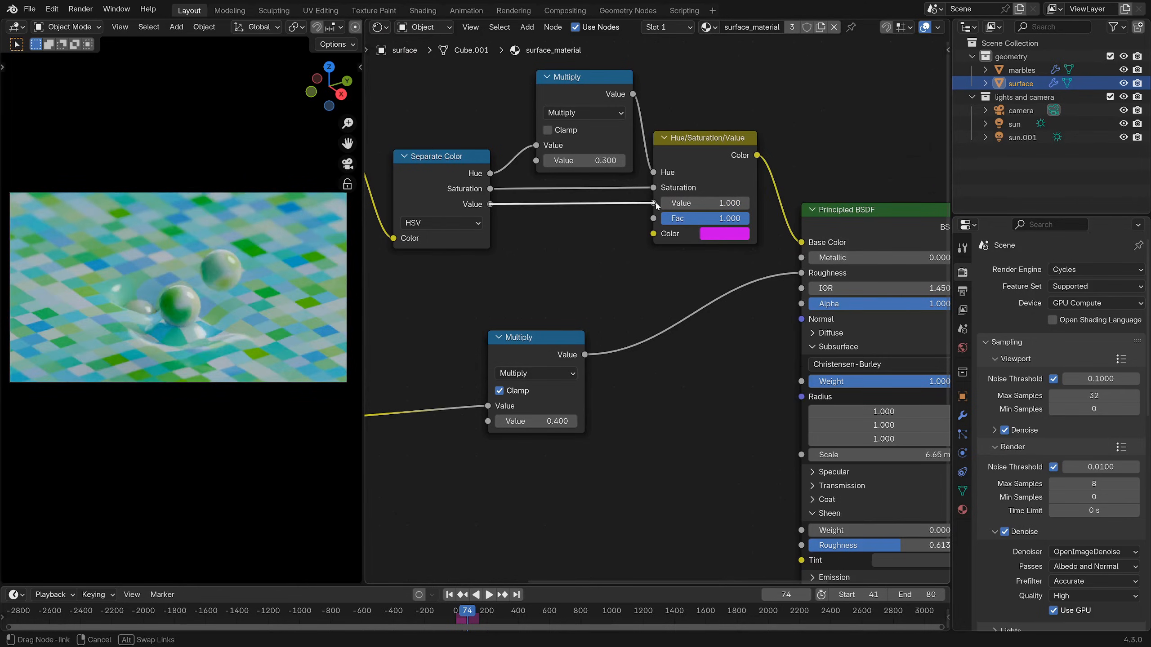
key("space")
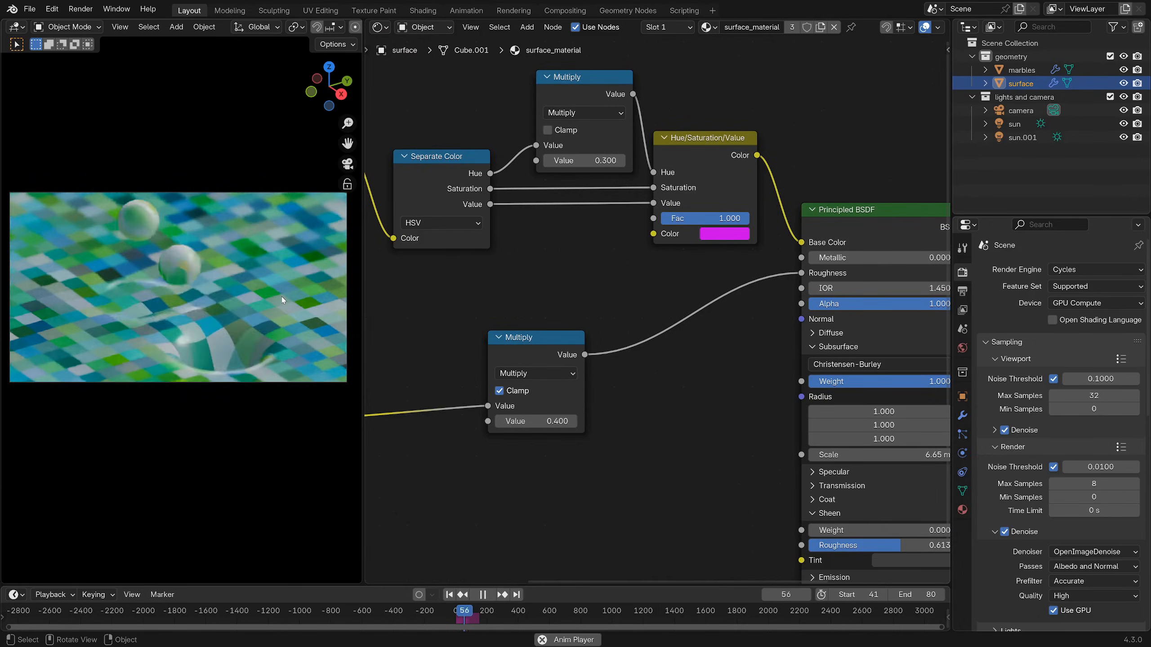
key("space")
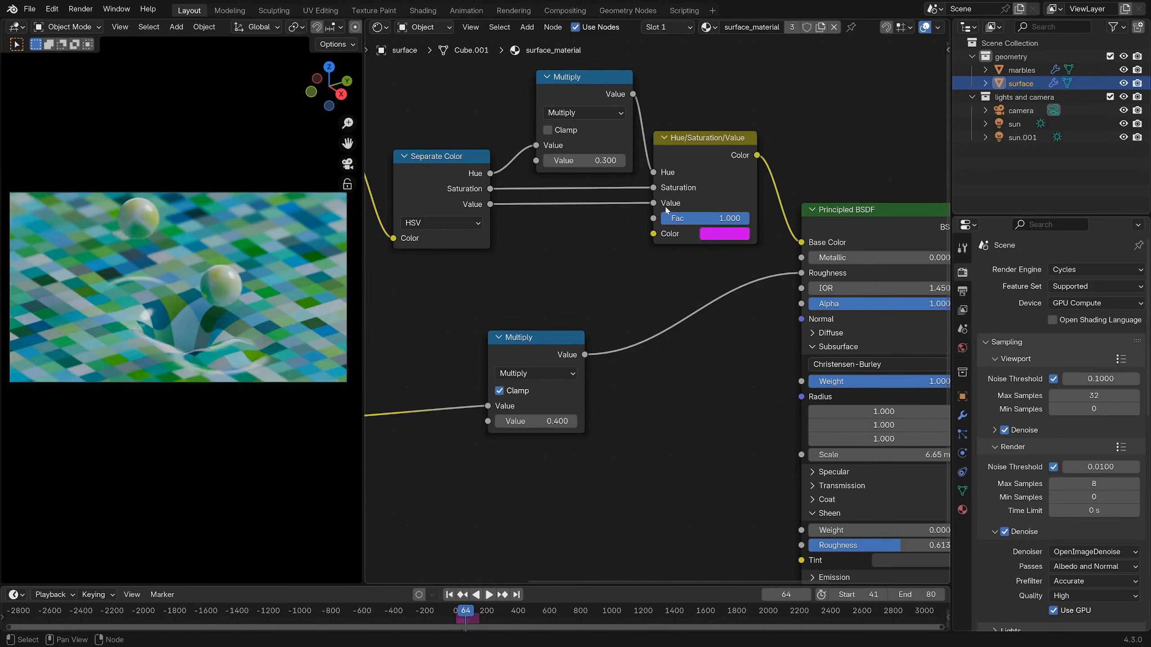
- Disconnect the Saturation link, try a Saturation of 0.600 during playback, reconnect it to Separate Color's Saturation output and save
left_click_drag(654, 187, 614, 187)
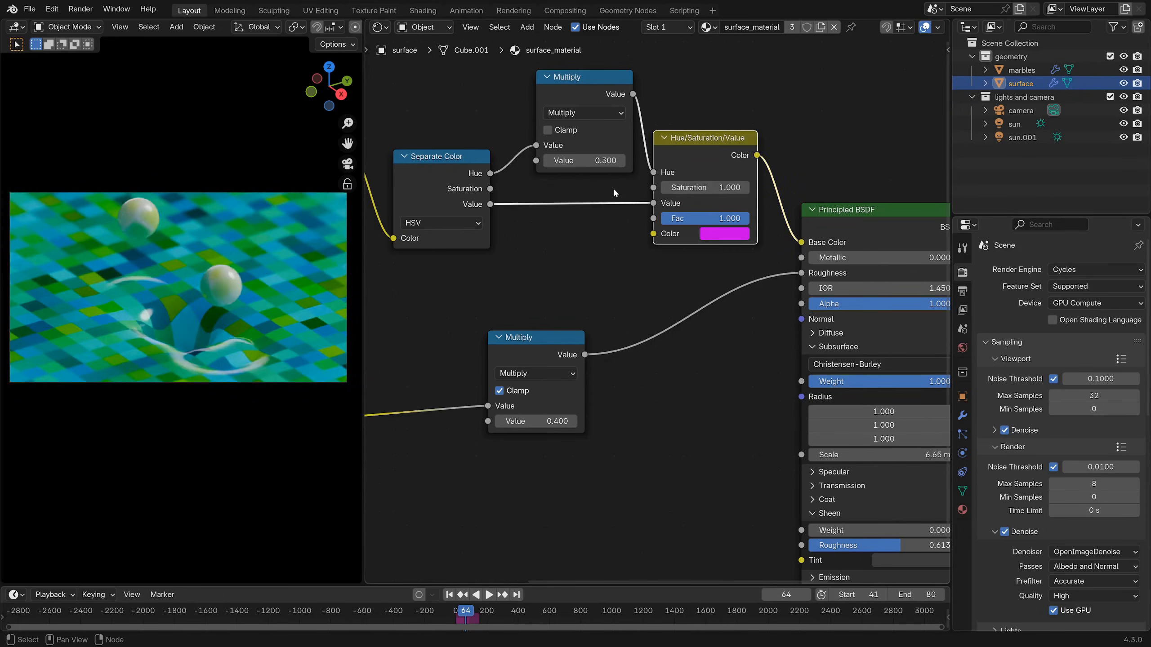
left_click(665, 187)
key("space")
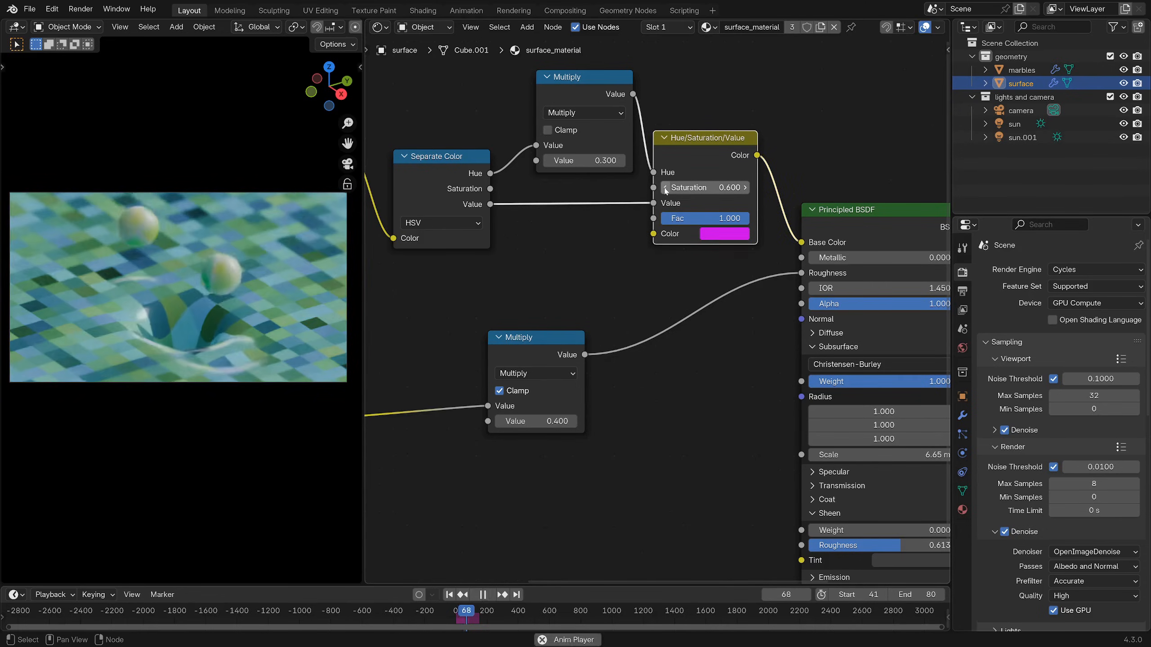
key("space")
left_click_drag(491, 188, 652, 187)
key("ctrl+s")
- Examine the surface's roughness chain from the tex_coord Attribute through the lower Voronoi Texture to the Multiply node
scroll(645, 313, "down", 4)
middle_click_drag(641, 320, 693, 254)
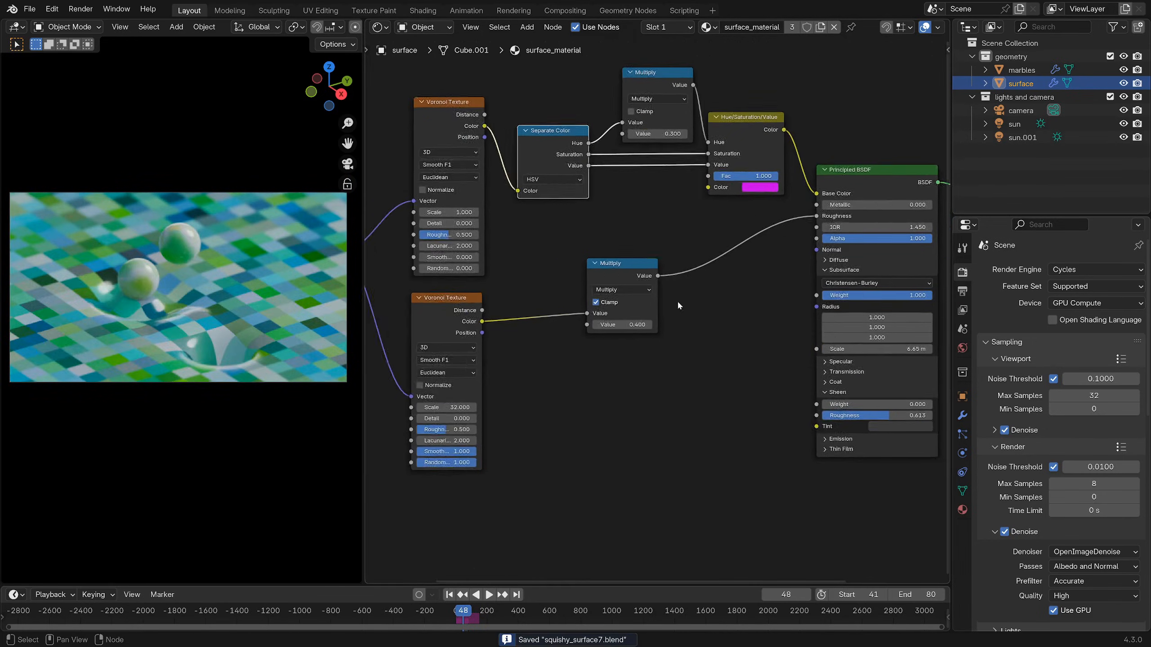
scroll(675, 304, "up", 3)
left_click(609, 258)
middle_click_drag(494, 273, 660, 265)
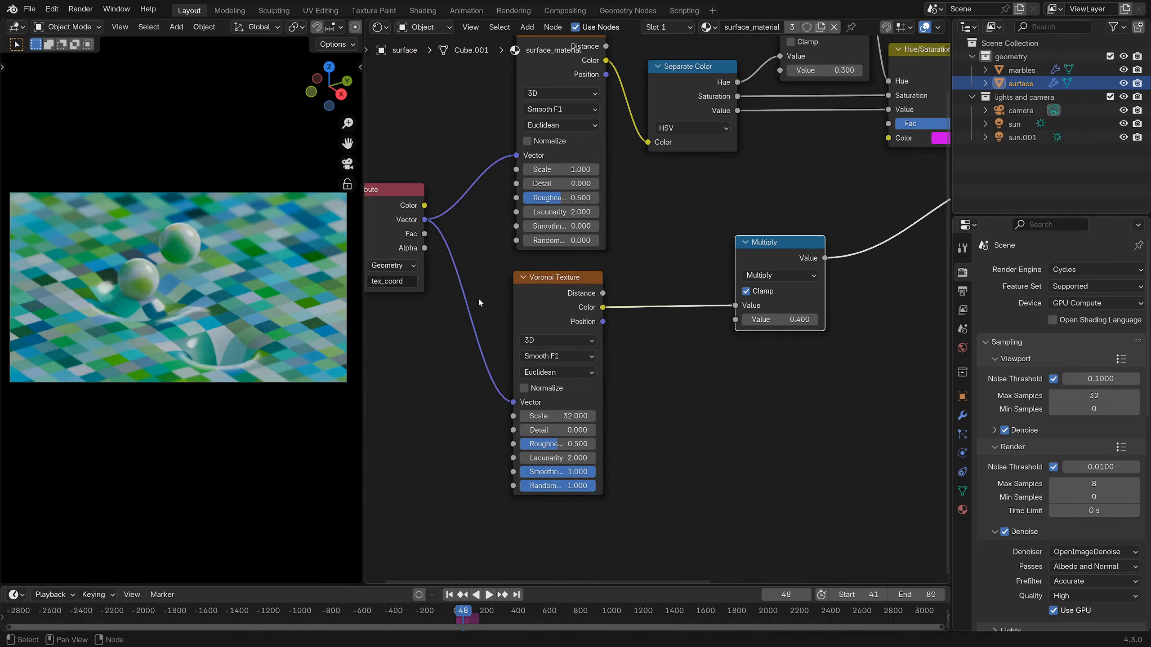
left_click_drag(390, 218, 506, 174)
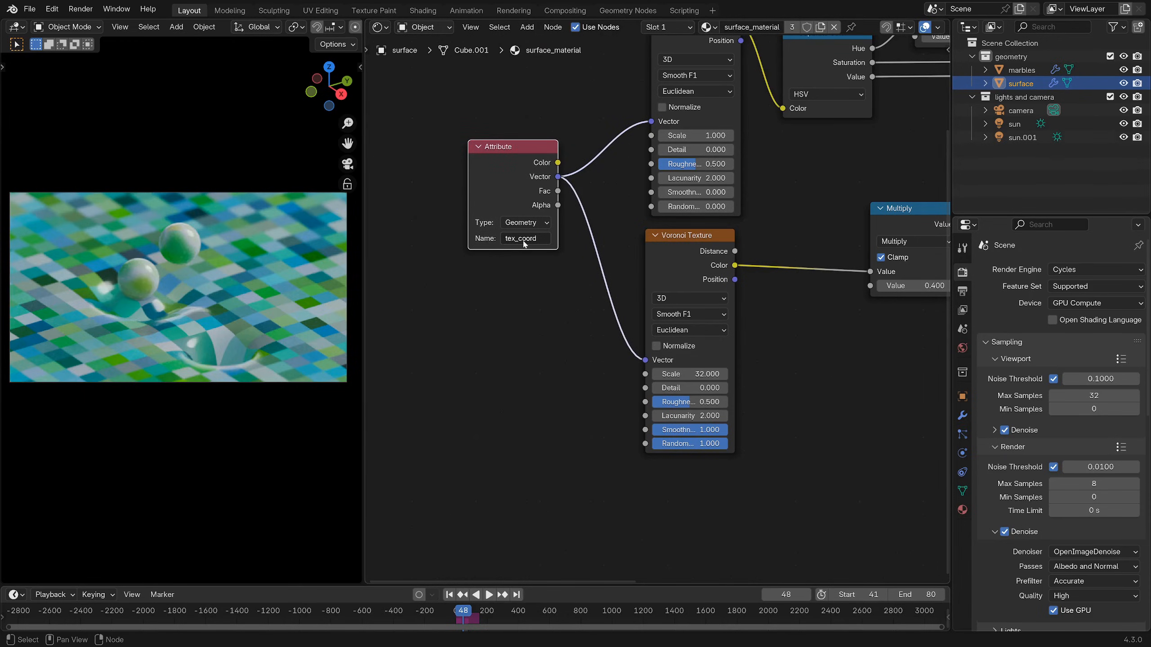
middle_click_drag(527, 247, 444, 220)
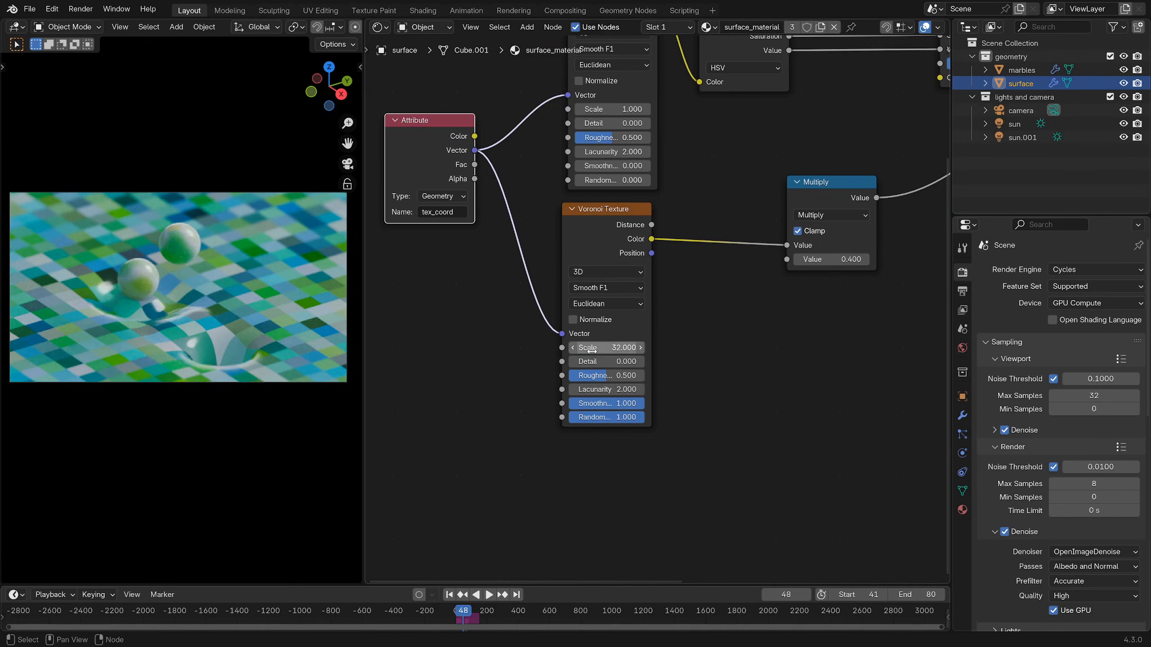
- Examine the surface's fine roughness pattern up close with playback, return to the camera view, save and review the whole node tree
scroll(294, 350, "up", 10)
middle_click_drag(231, 345, 321, 301, "shift")
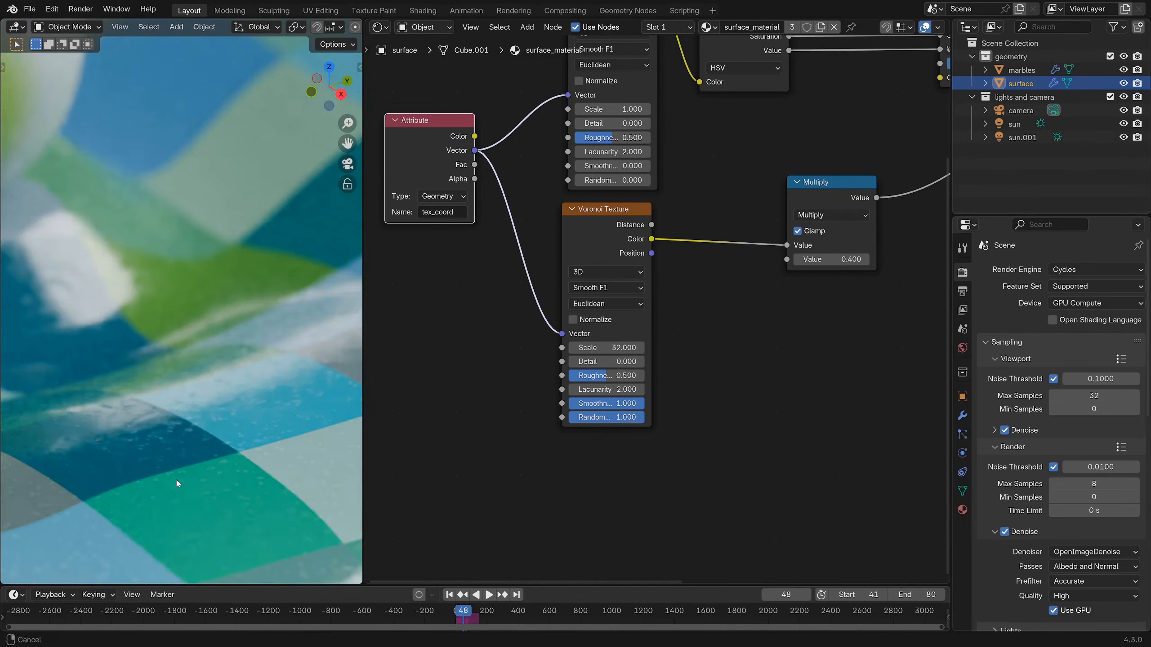
scroll(176, 482, "up", 5)
middle_click_drag(129, 310, 232, 335, "shift")
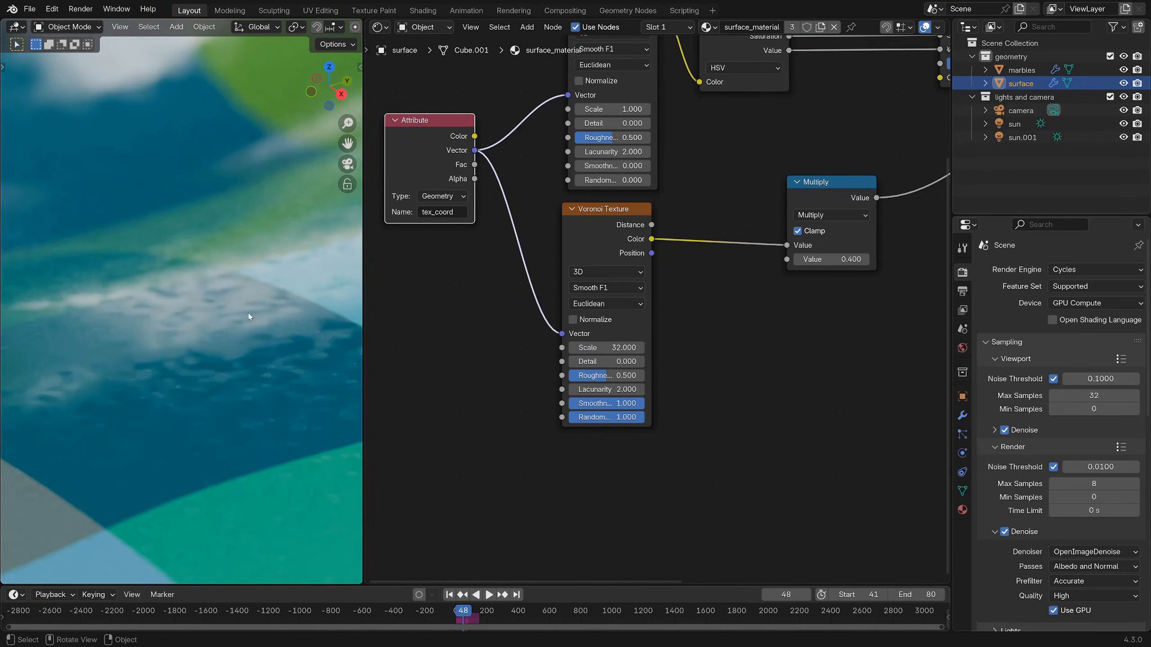
key("space")
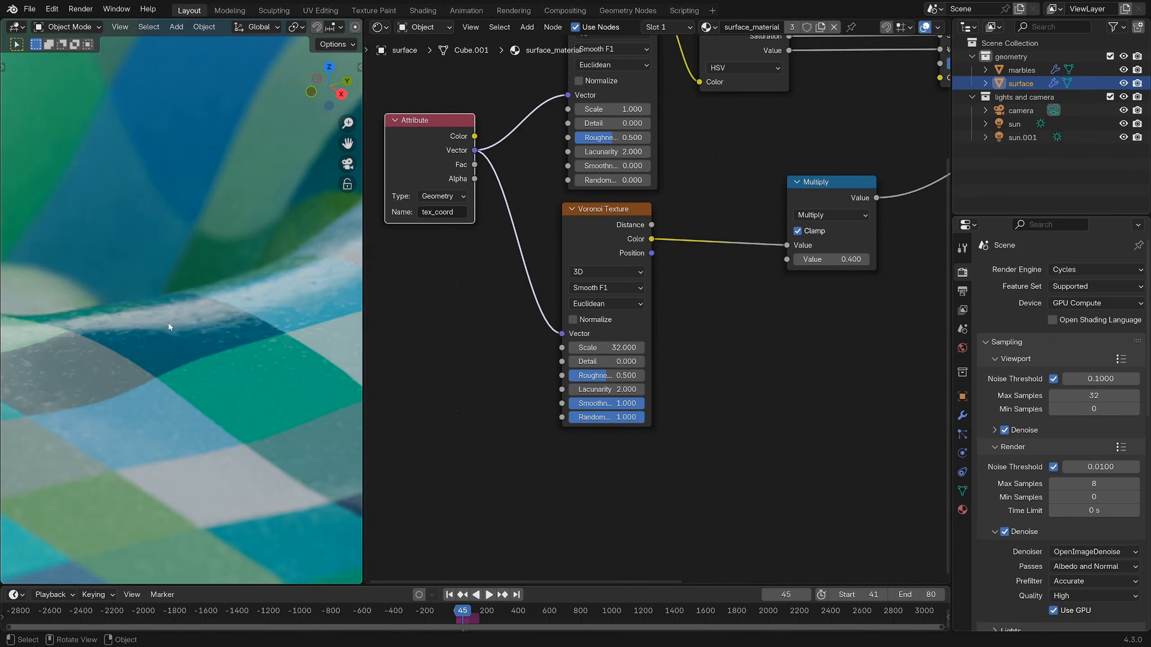
key("KP_0")
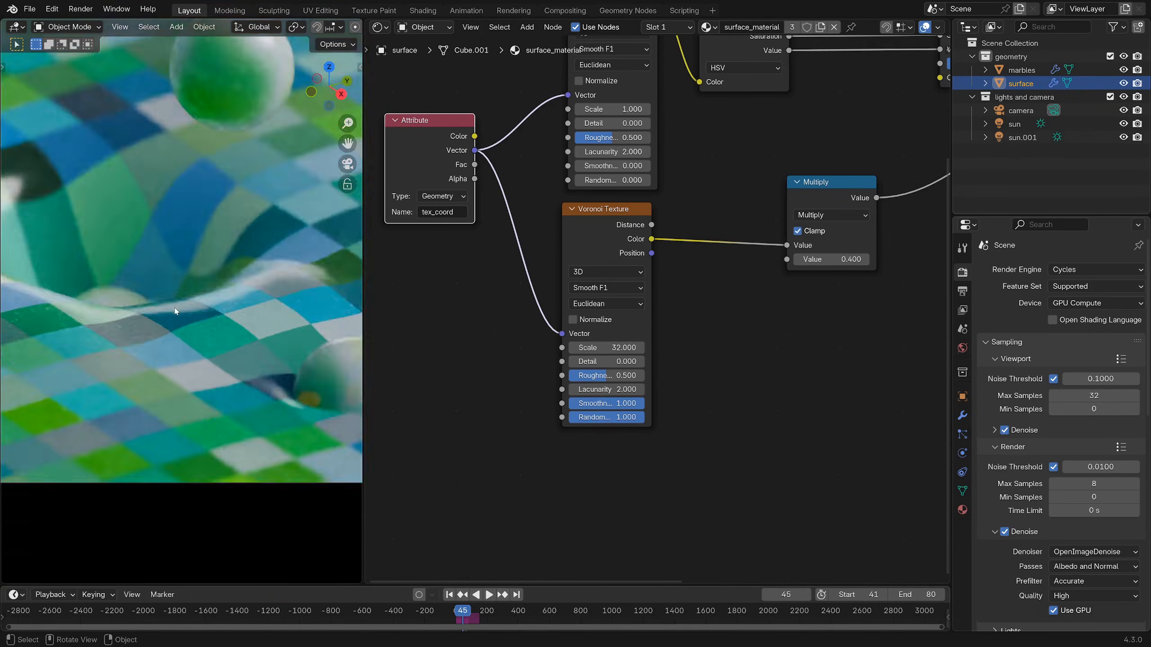
key("ctrl+s")
scroll(723, 326, "down", 4)
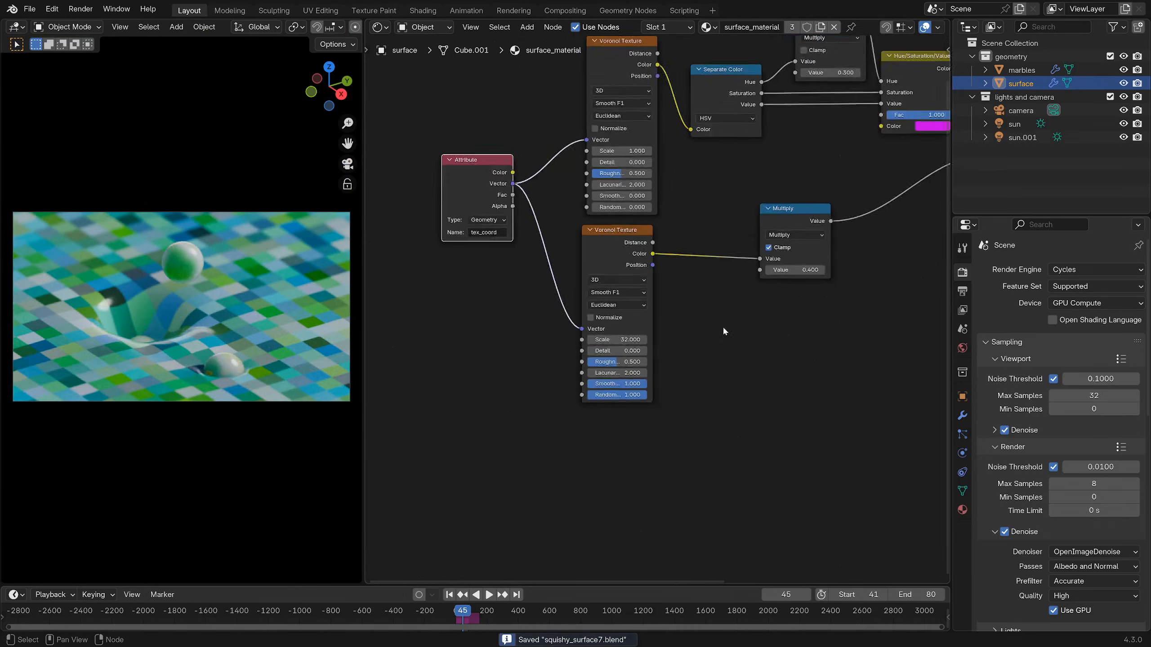
middle_click_drag(847, 292, 604, 347)
scroll(608, 348, "down", 2)
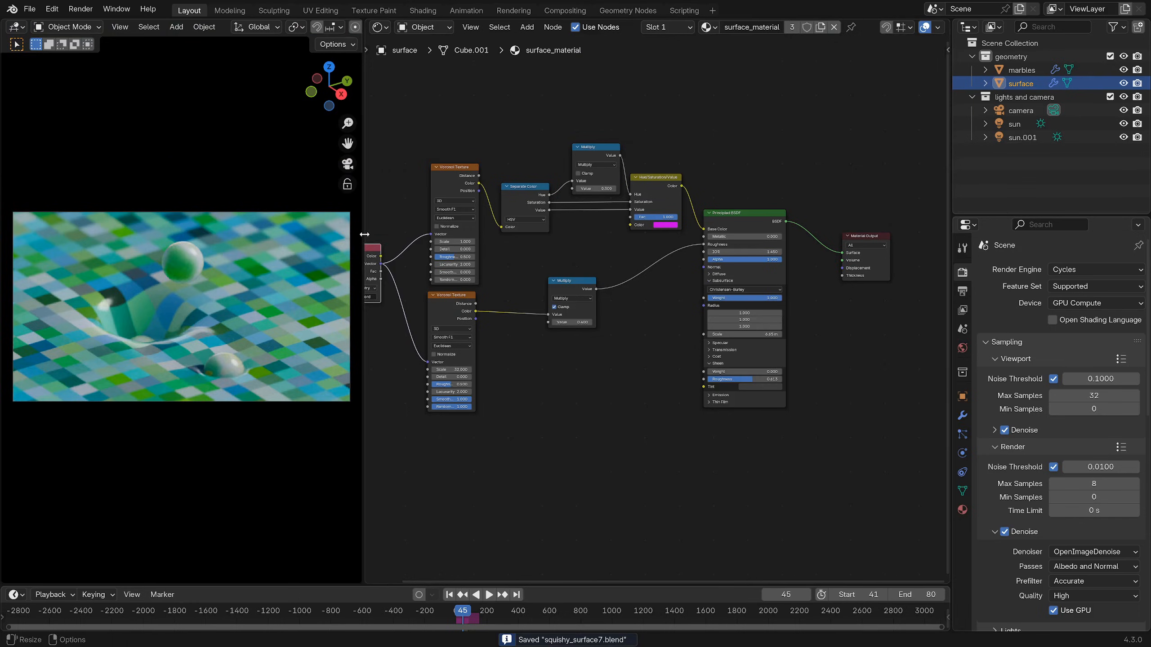
- Widen the rendered viewport slightly, select the camera and save the file
left_click_drag(364, 234, 388, 234)
left_click(220, 259)
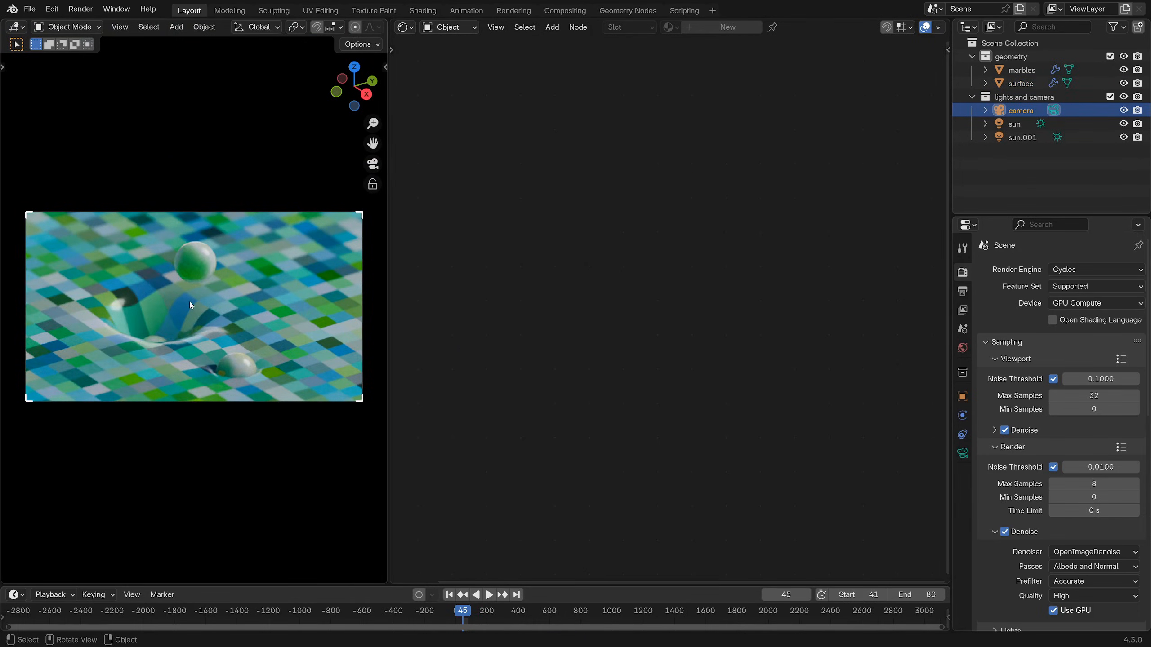
key("ctrl+s")
- Try locking the camera to the view for navigation, turn Camera to View off again and save the file
key("n")
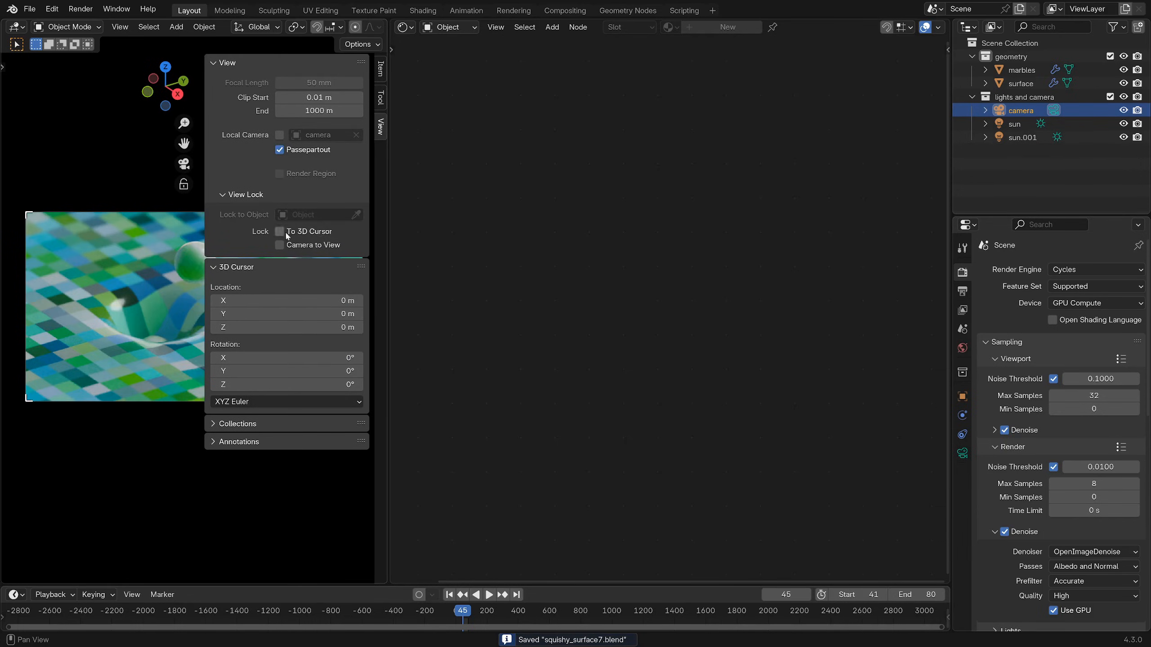
key("n")
middle_click_drag(178, 310, 274, 324)
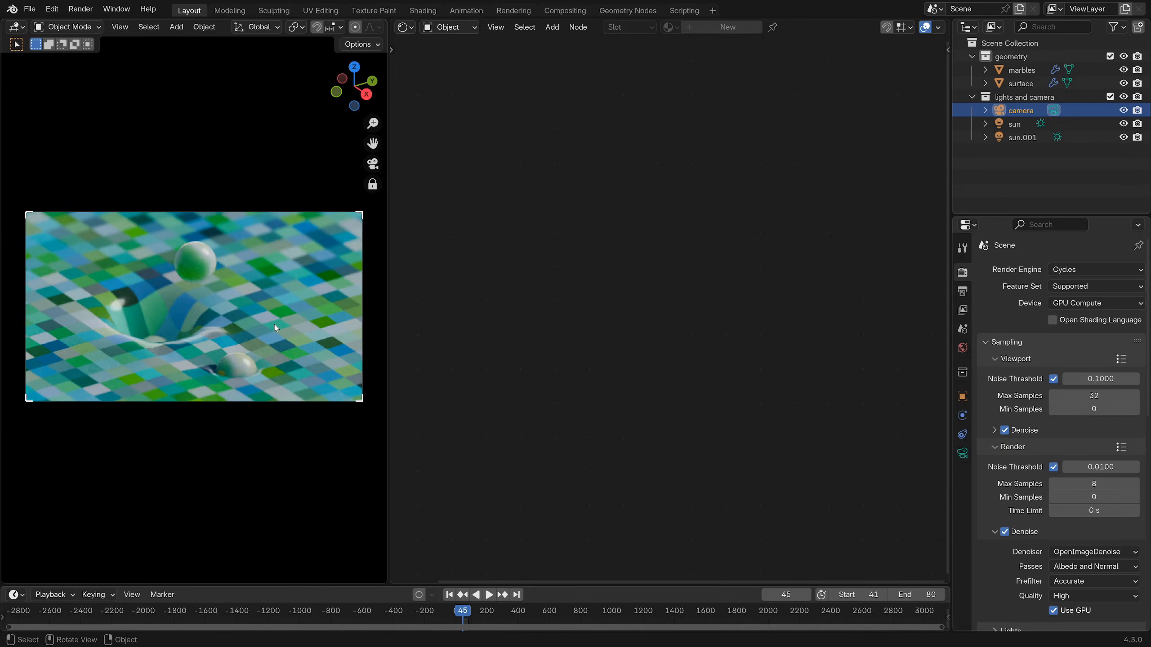
key("n")
left_click(278, 249)
key("n")
key("ctrl+s")
- Hide both sun lights in the viewport to check the World's background colour, and unhide only the first sun
left_click(1115, 124)
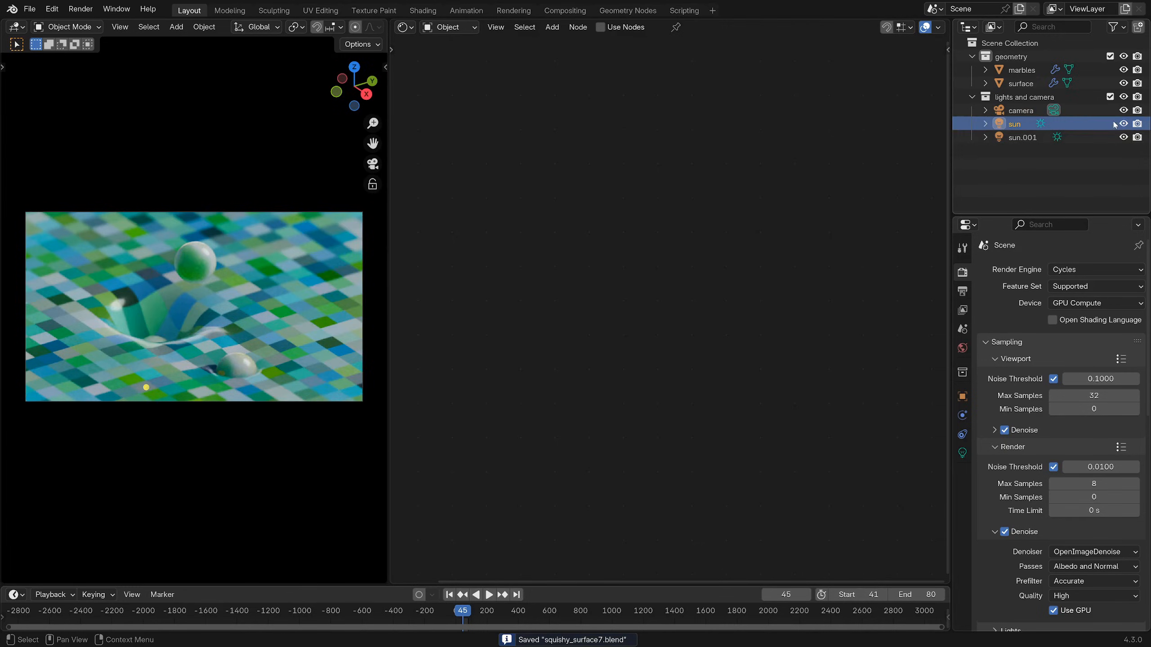
left_click_drag(1125, 124, 1126, 131)
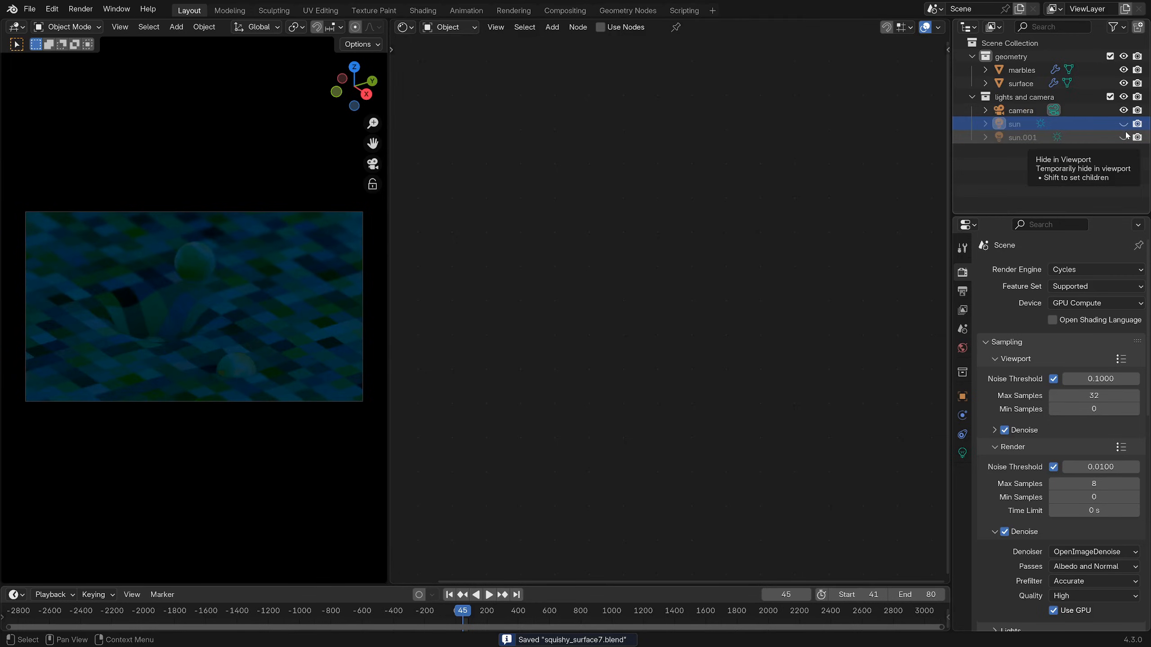
left_click(962, 348)
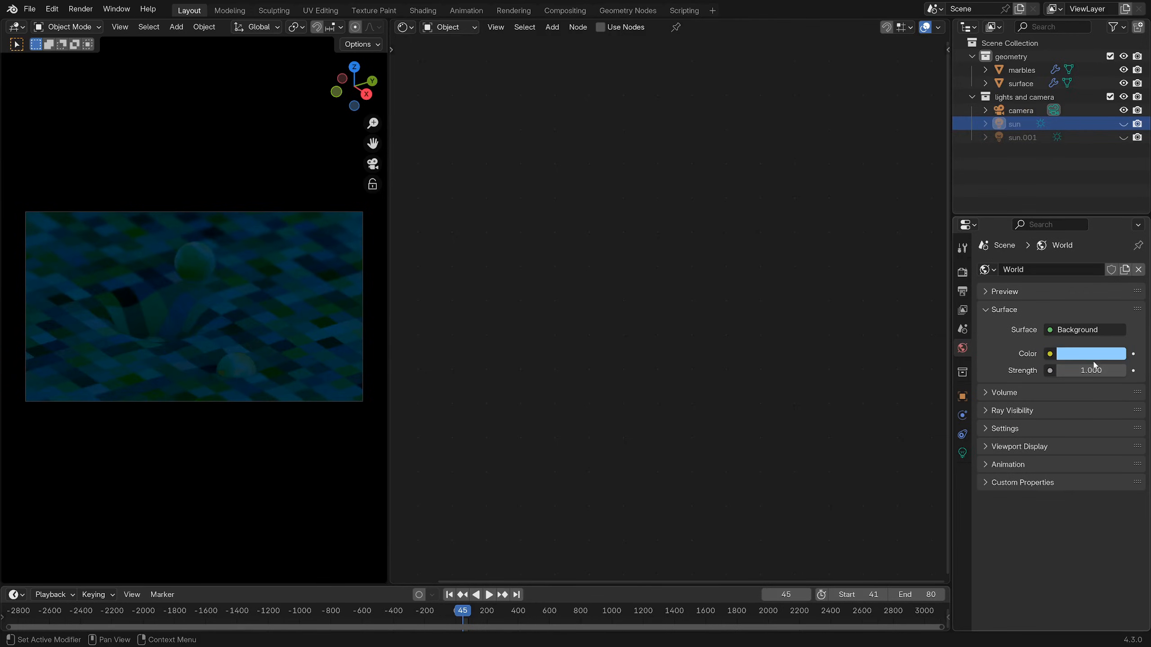
left_click(1077, 356)
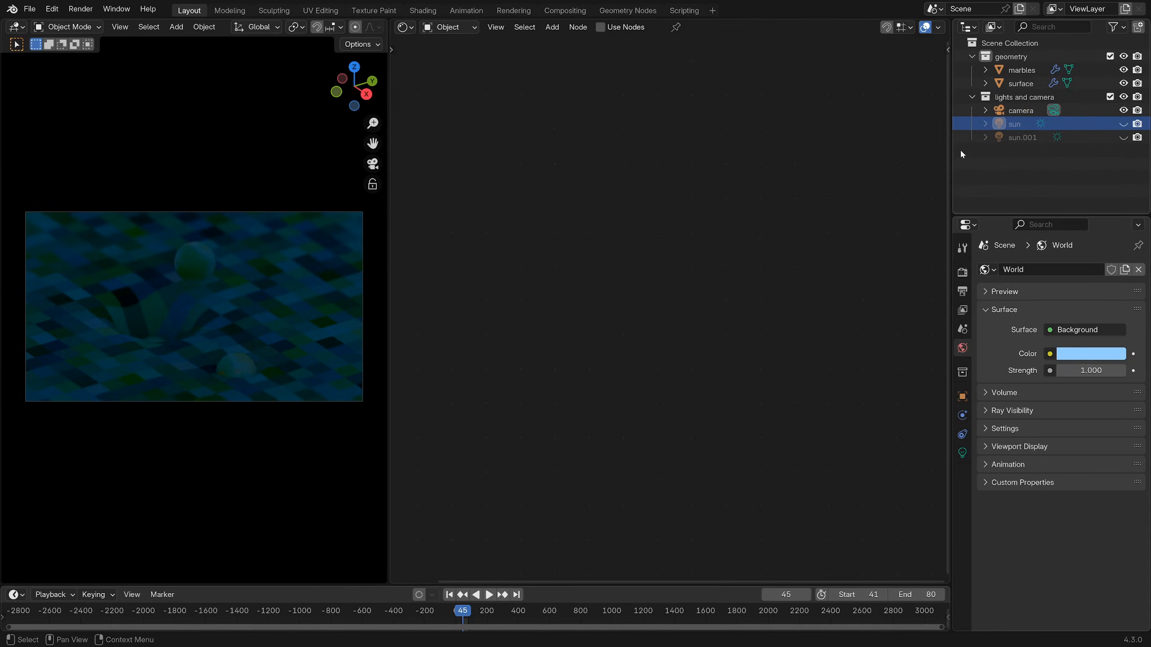
left_click(1123, 124)
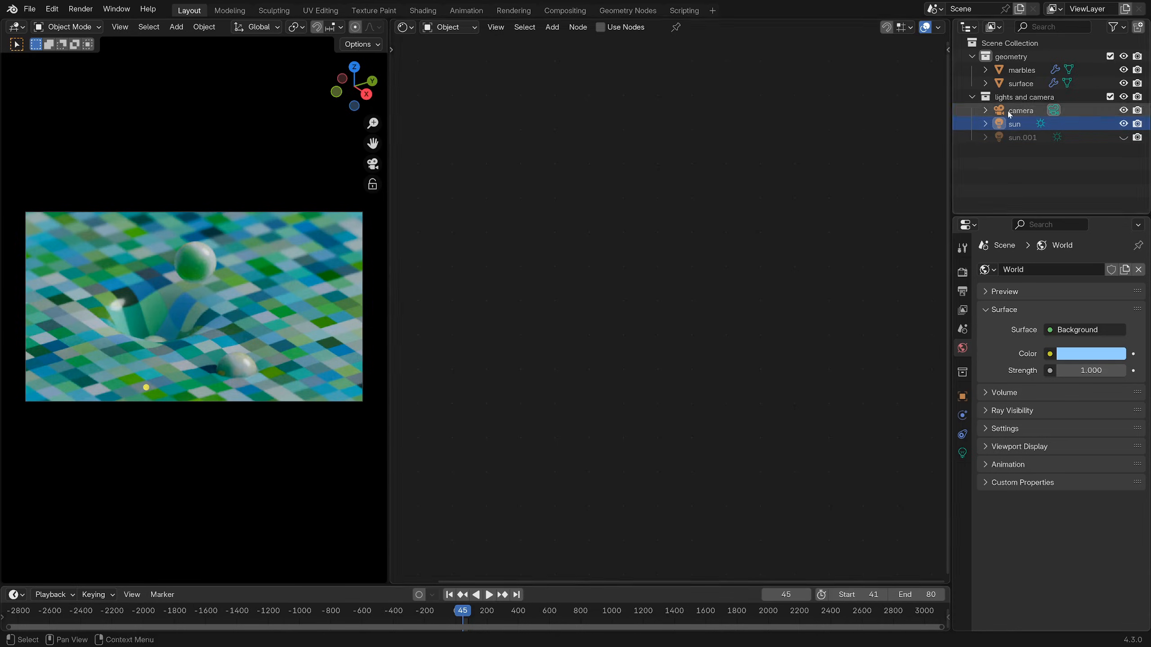
- Change the shader editor area to a 3D Viewport and display the scene in wireframe with an orthographic view
left_click(401, 29)
left_click(423, 63)
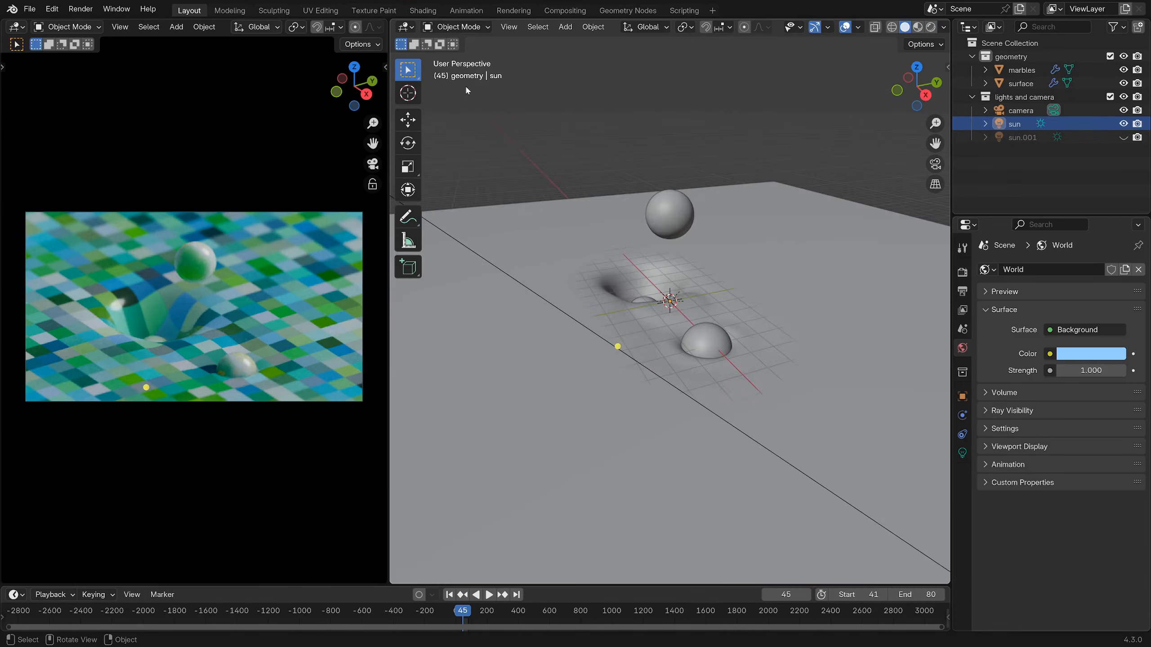
key("shift+alt+z")
key("shift+alt+z")
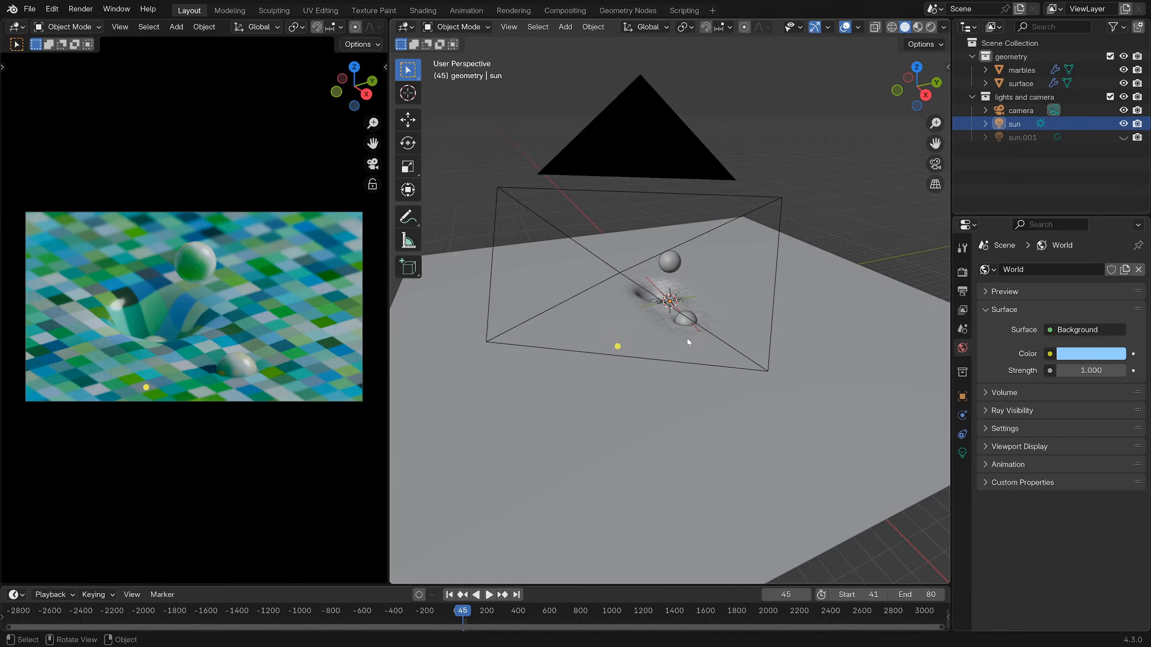
key("shift+z")
key("KP_5")
middle_click_drag(565, 347, 726, 259)
- Inspect the first sun's direction and its light Strength and Angle settings, and try adjusting the Angle
left_click(1003, 121)
middle_click_drag(616, 449, 747, 378)
left_click(963, 452)
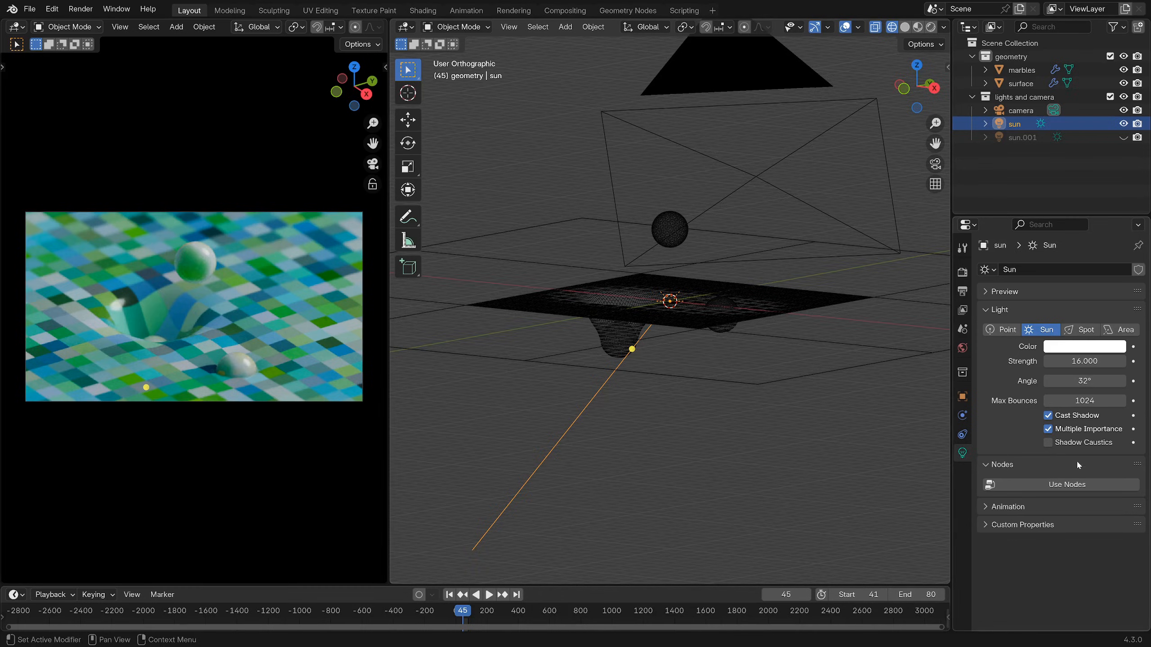
left_click_drag(1084, 380, 1133, 380)
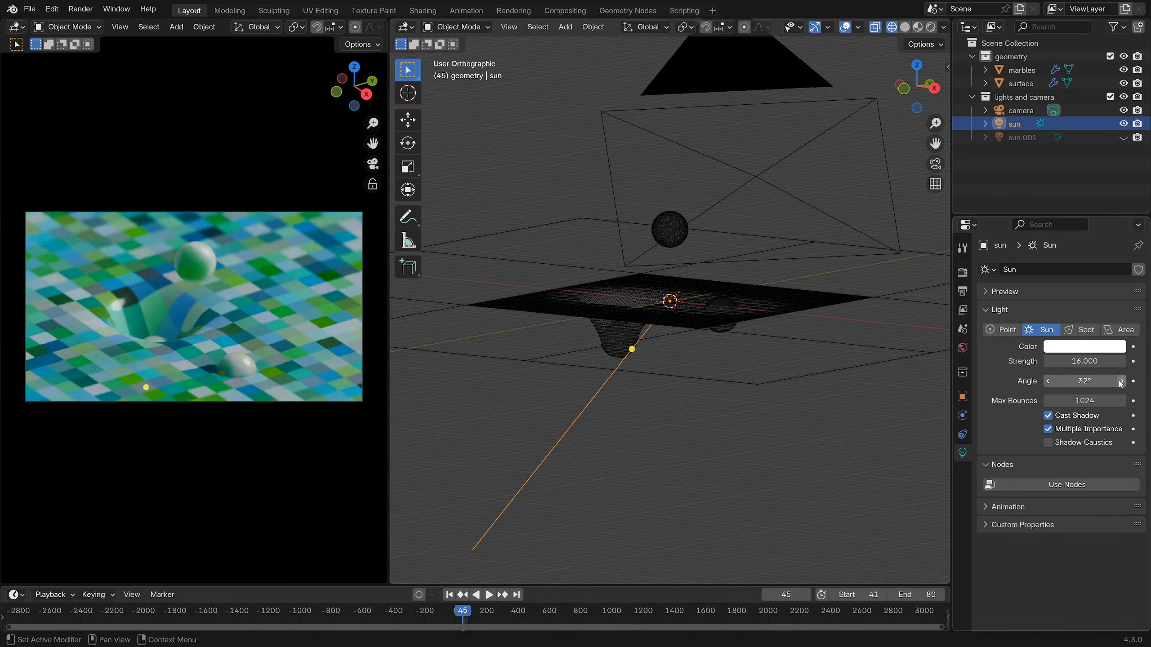
key("Escape")
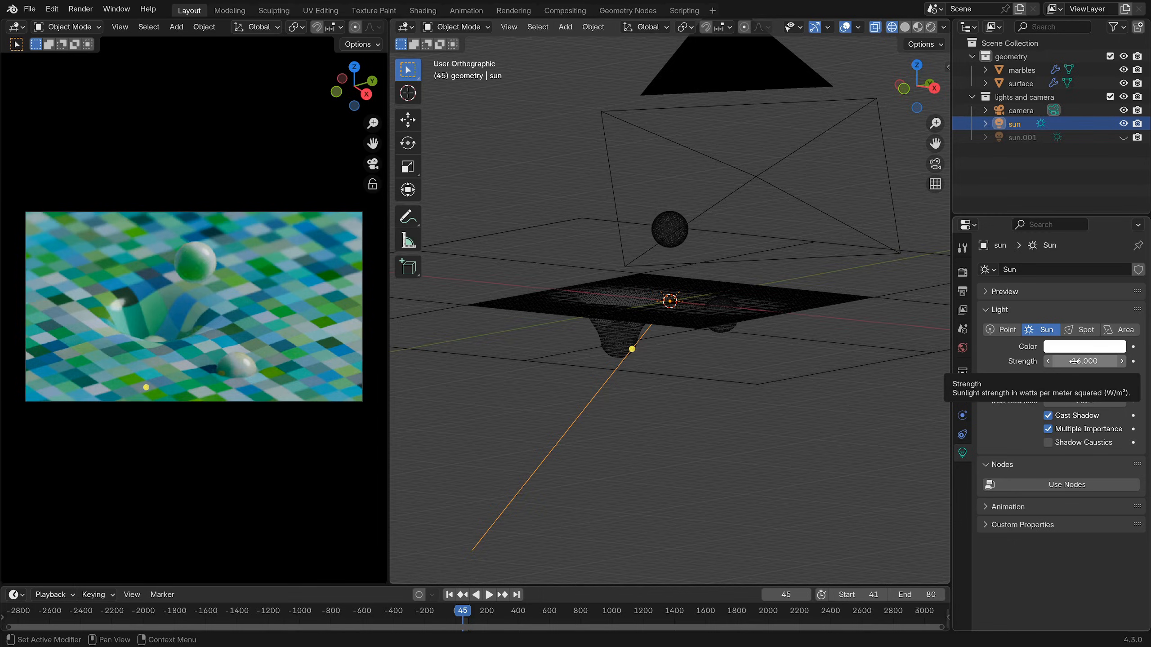
- Unhide sun.001, select it and view its nearly horizontal light direction from the side
left_click(1124, 138)
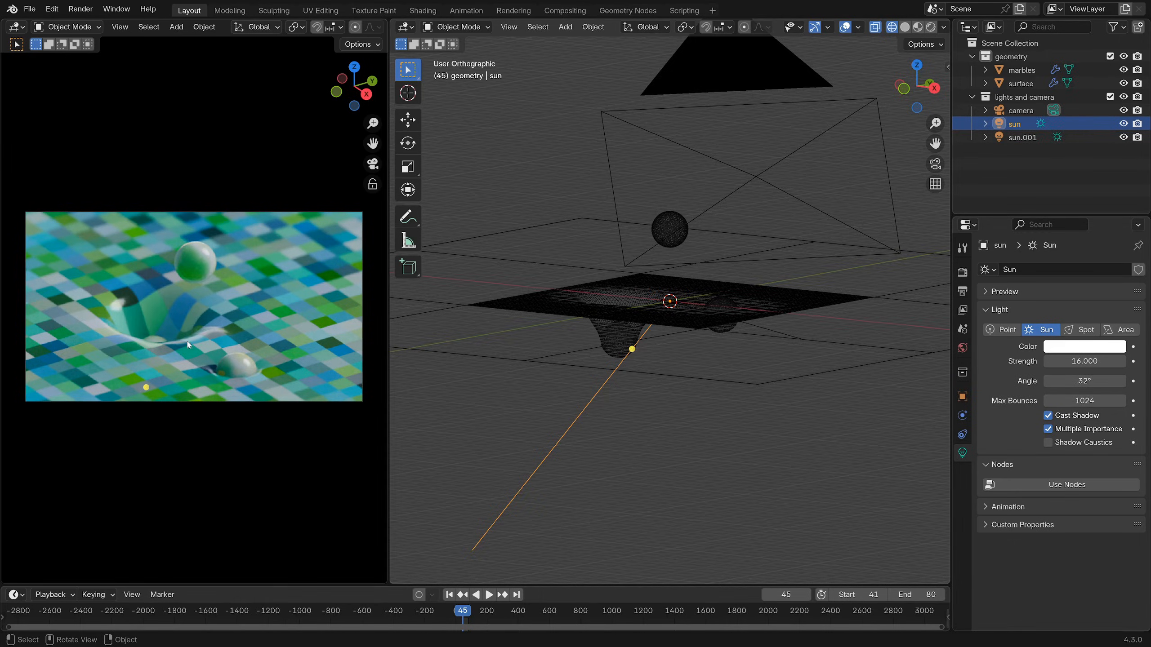
left_click(1025, 138)
middle_click_drag(760, 322, 889, 360)
middle_click_drag(905, 292, 836, 356)
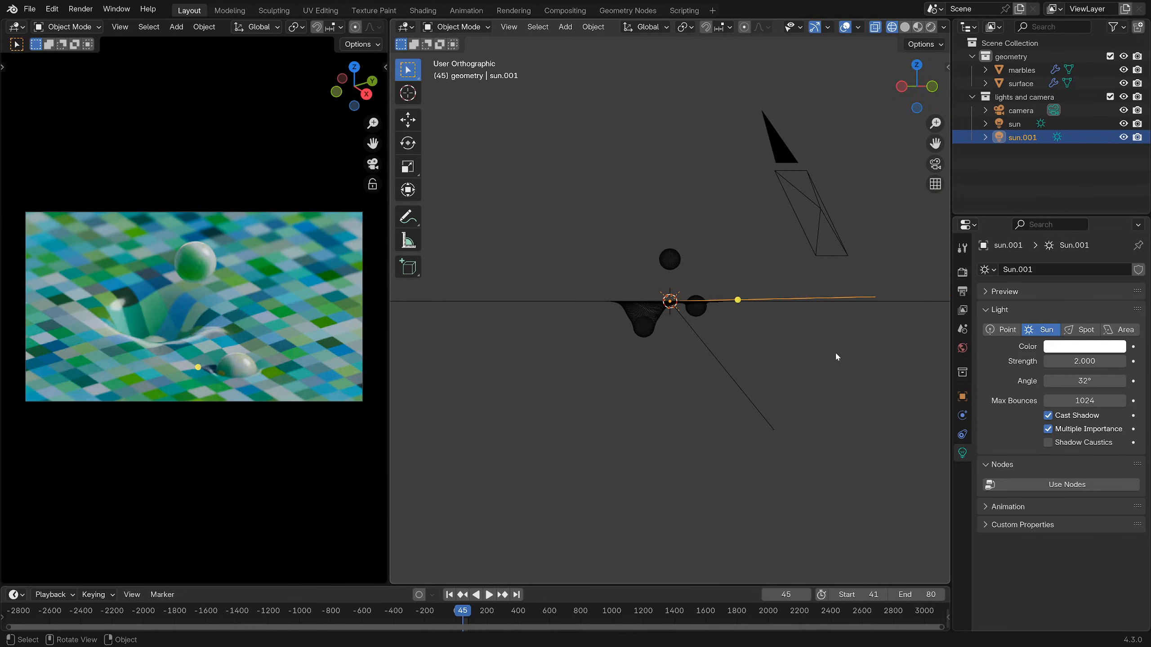
- Play the animation, save the file and try rotating sun.001
key("space")
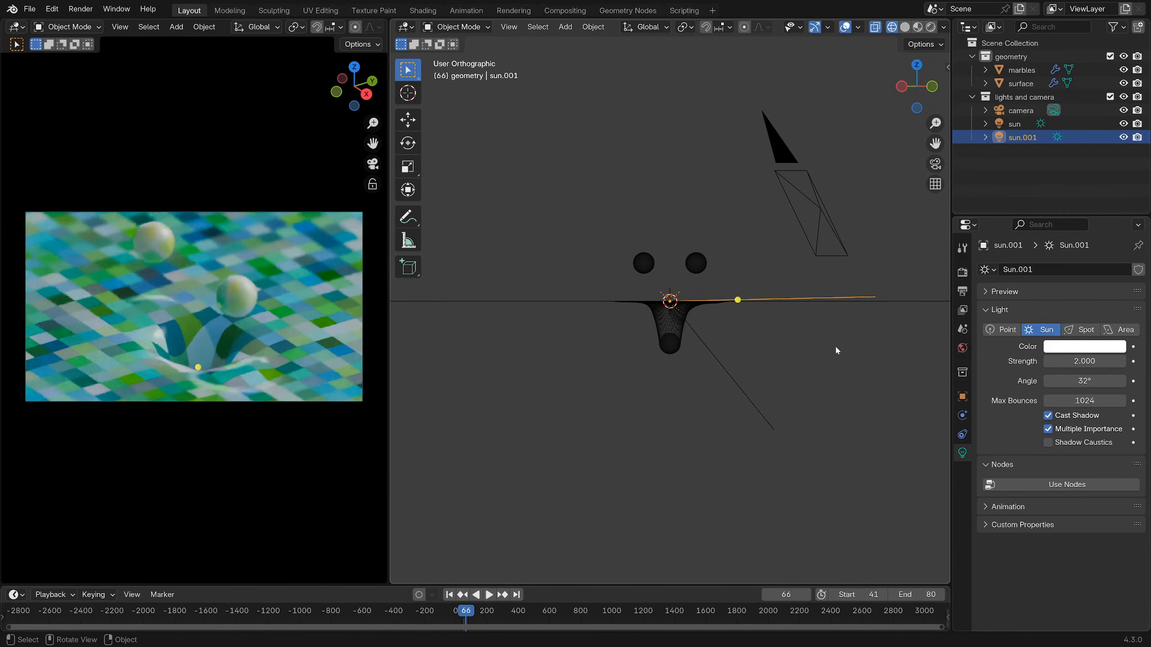
key("space")
key("ctrl+s")
key("r")
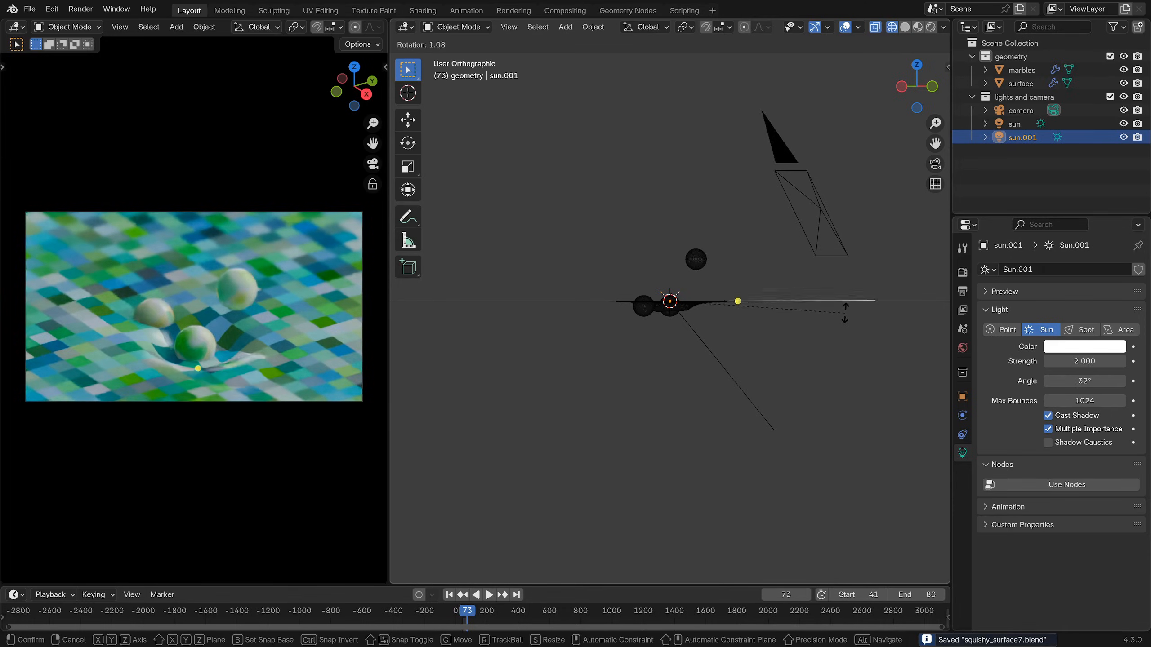
right_click(848, 326)
- Play the animation with the rendered marbles enlarged, and toggle sun.001's visibility to compare the lighting
key("space")
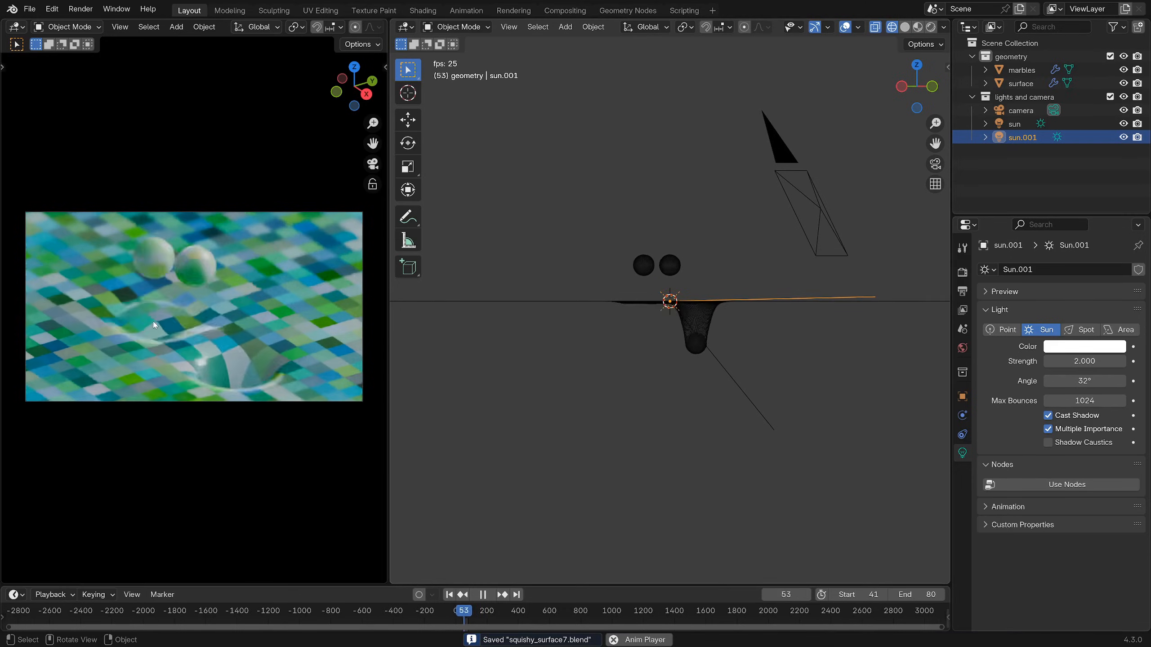
key("space")
scroll(180, 363, "up", 3)
key("space")
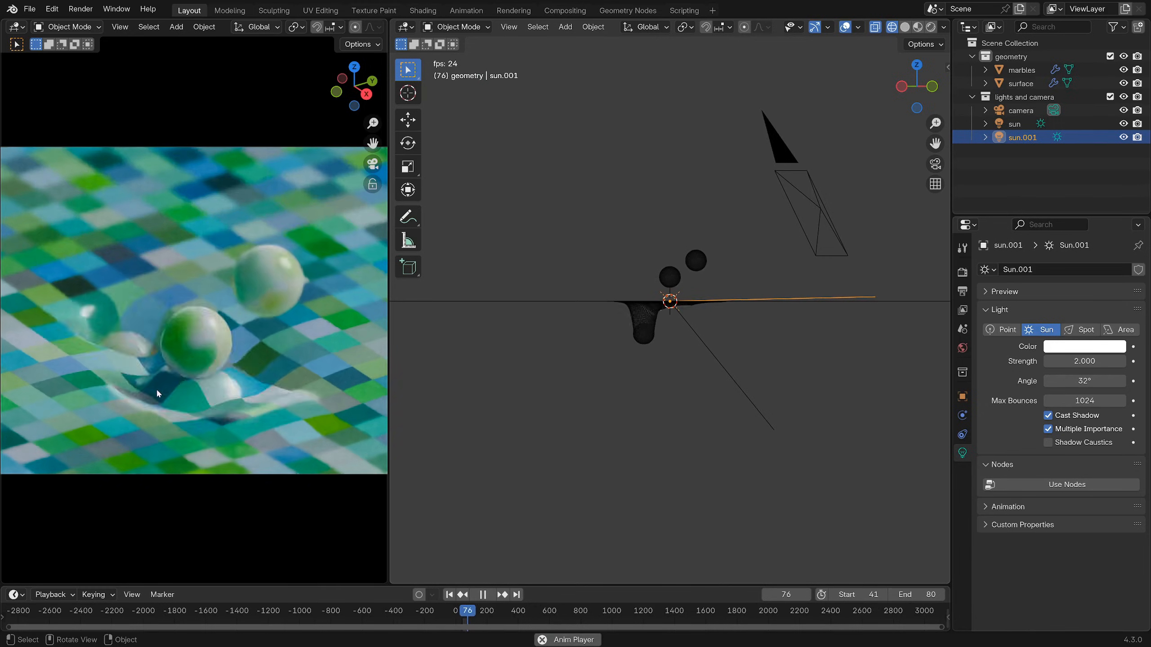
left_click(1124, 137)
left_click(1124, 137)
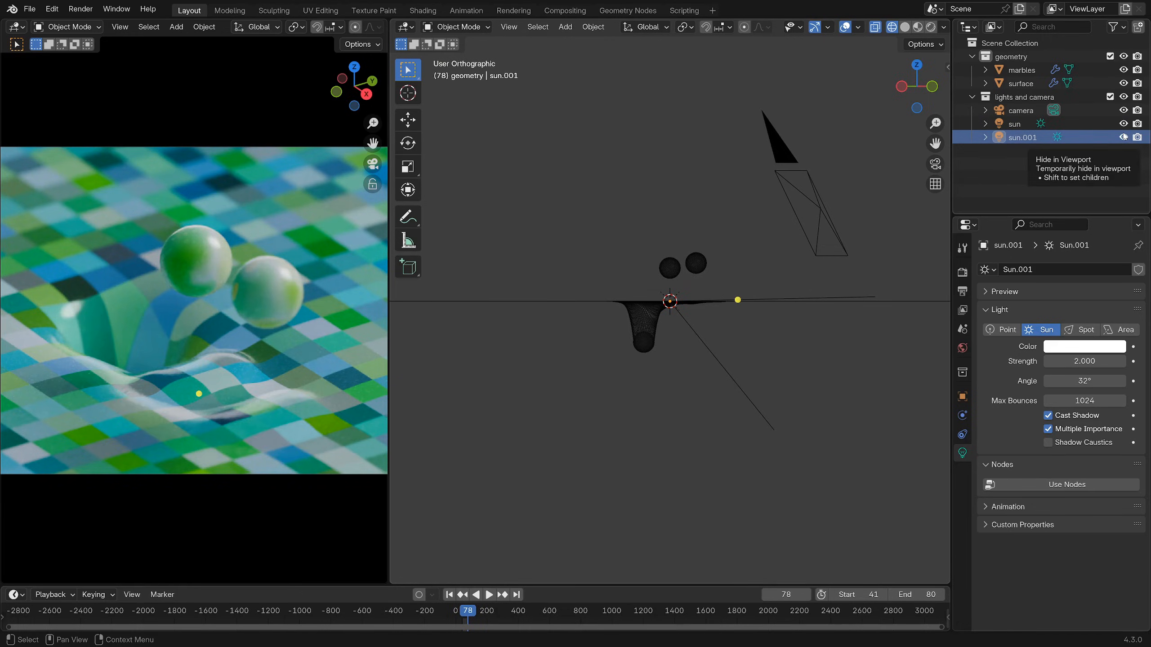
- Compare sun.001's light settings with the first sun's, save the file and set the wireframe viewport to the camera view
left_click(1018, 138)
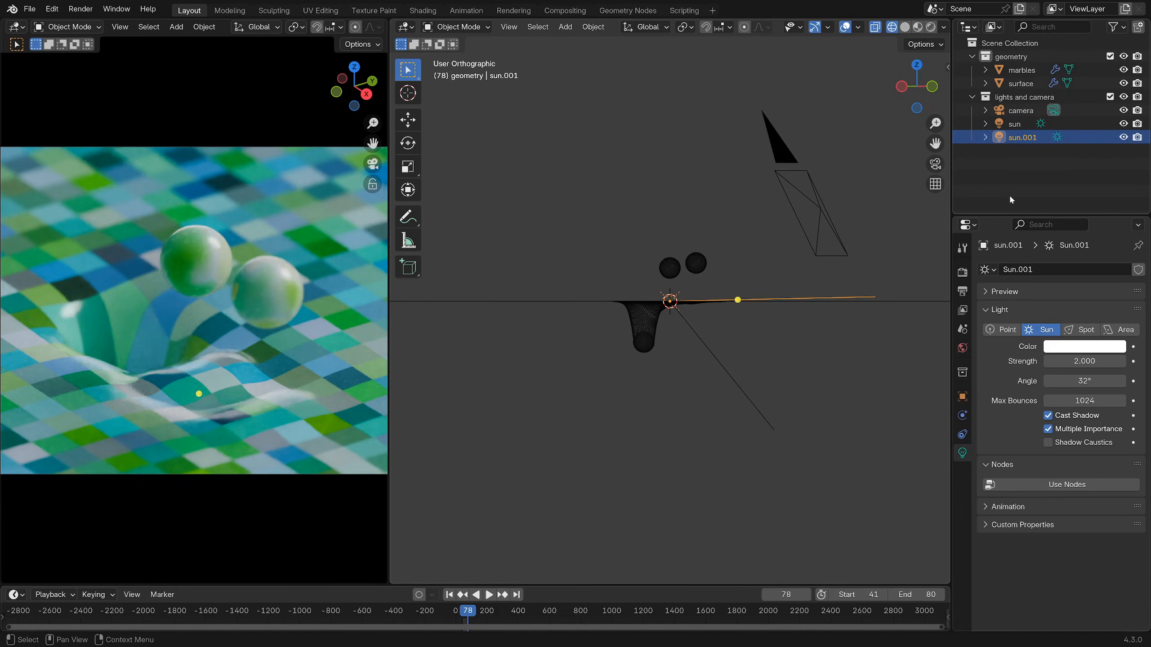
left_click(1016, 123)
left_click(1021, 138)
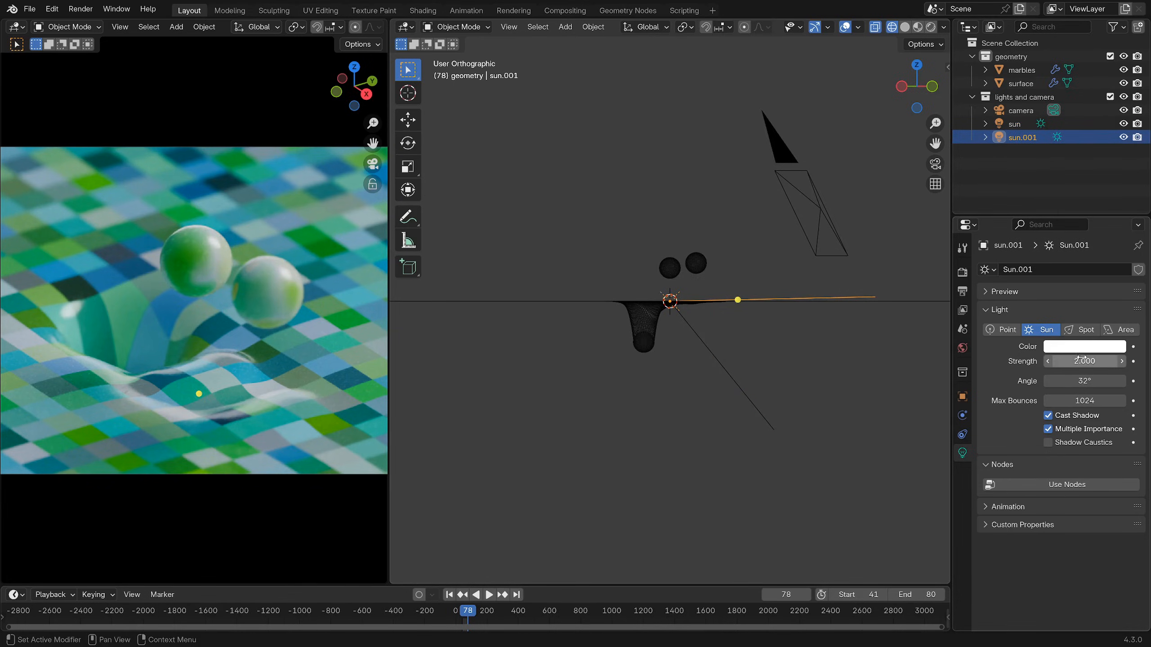
middle_click_drag(798, 344, 693, 345)
key("ctrl+s")
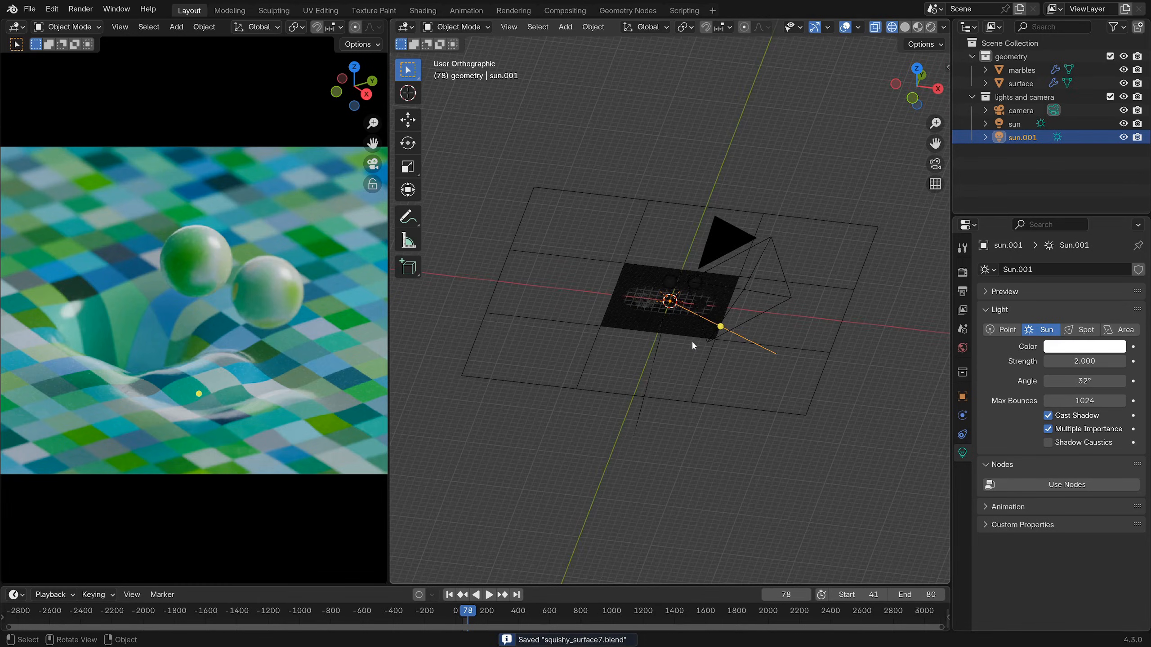
key("KP_0")
scroll(253, 364, "down", 3)
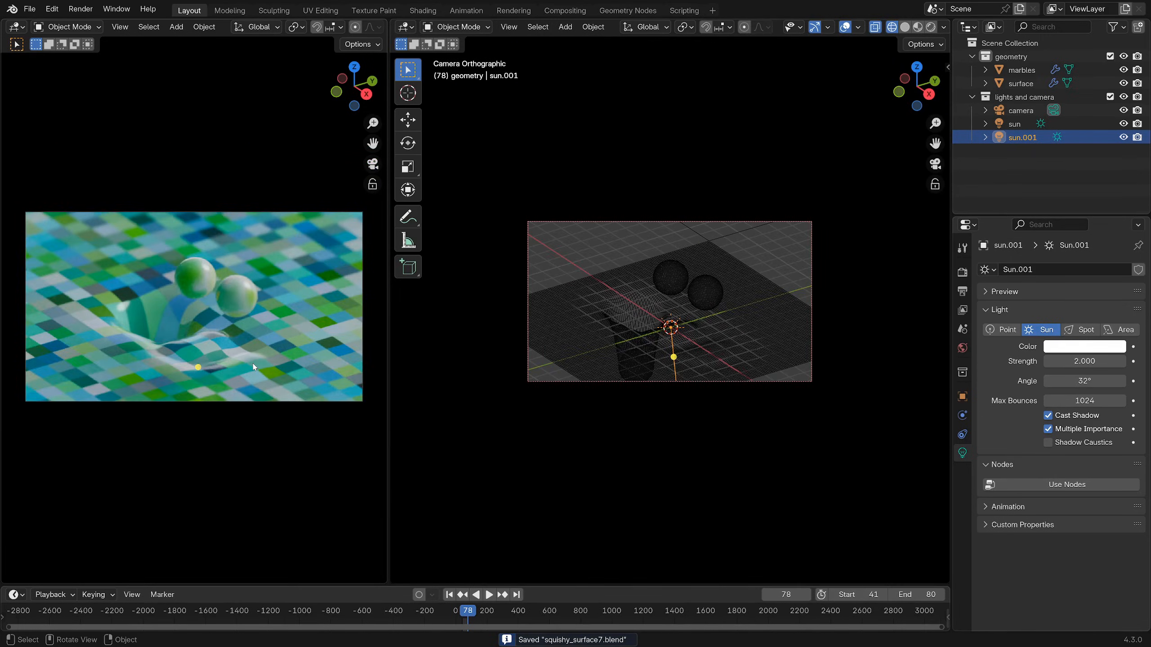